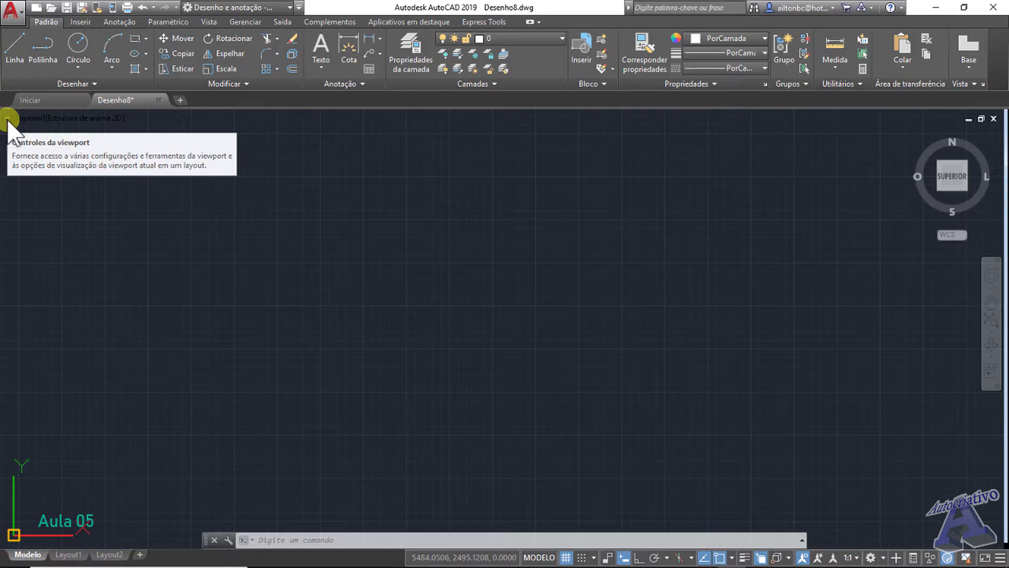
- Examine the available viewport configurations and the list of preset model views
{"action": "left_click", "coordinate": [7, 118]}
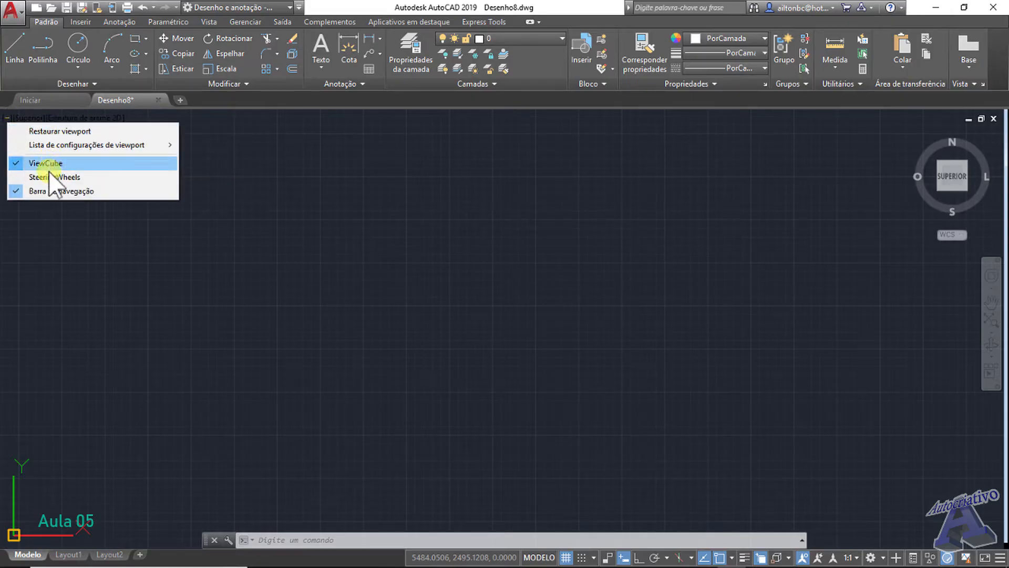
{"action": "mouse_move", "coordinate": [58, 145]}
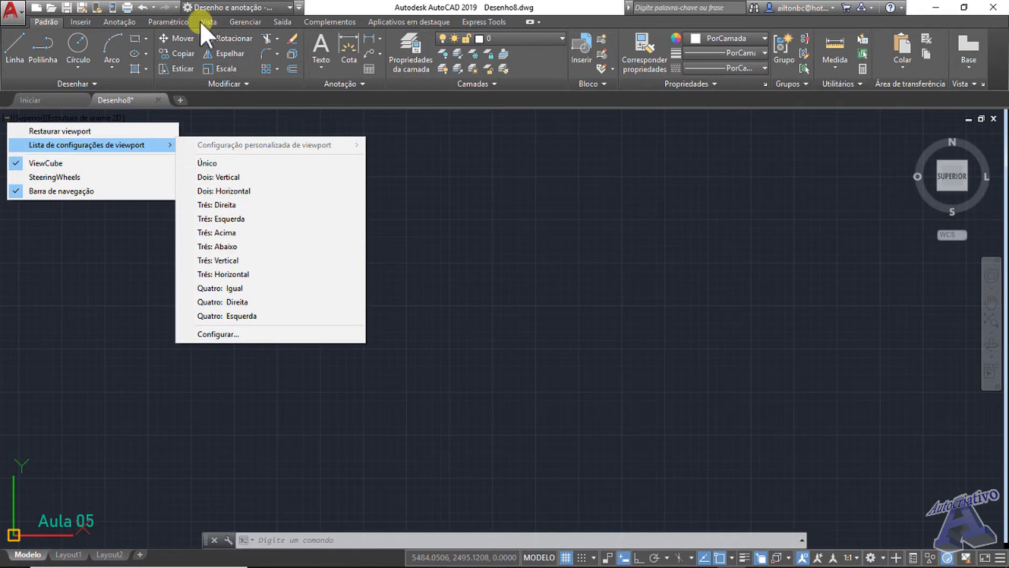
{"action": "left_click", "coordinate": [399, 171]}
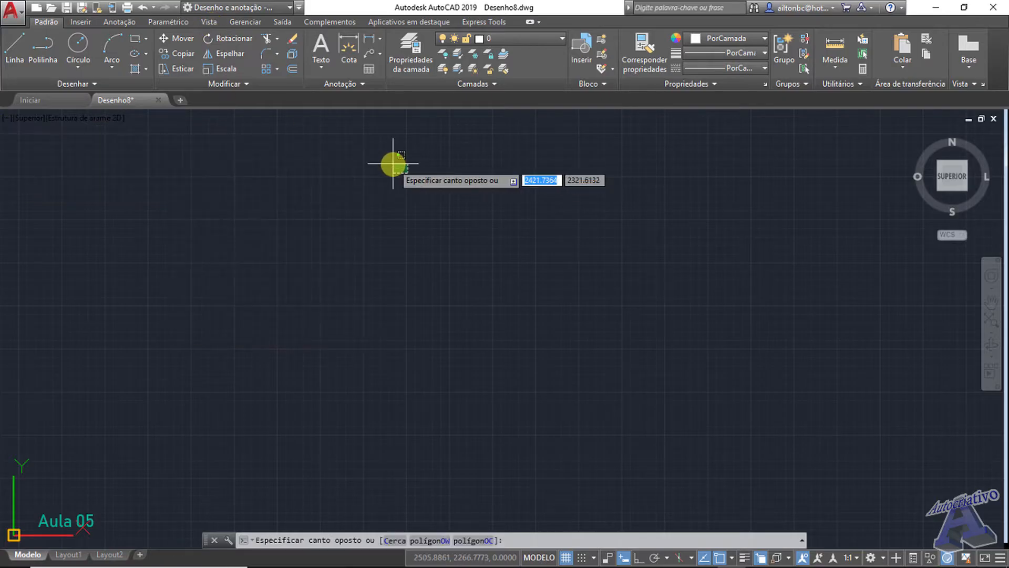
{"action": "left_click", "coordinate": [29, 119]}
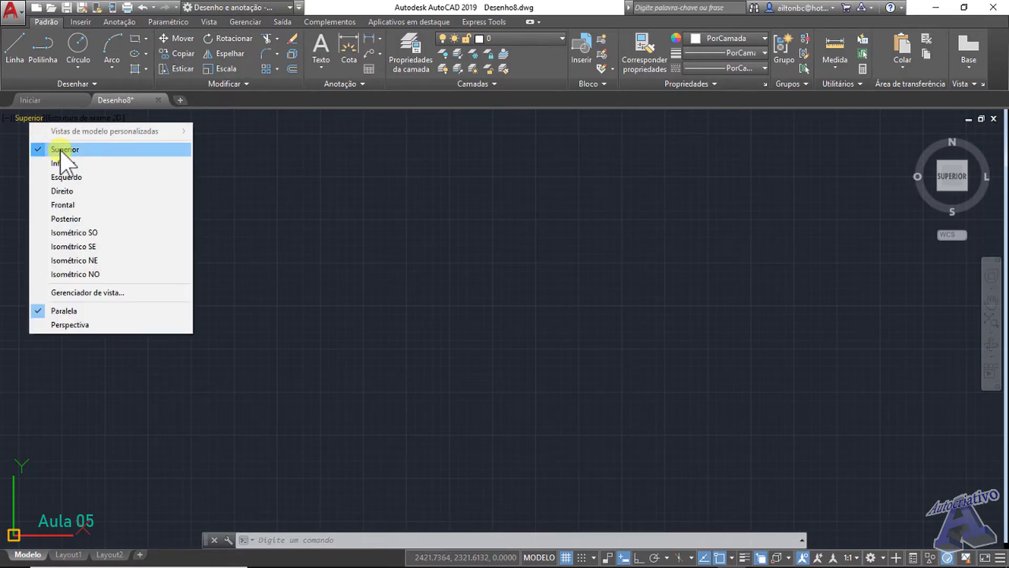
{"action": "left_click", "coordinate": [345, 189]}
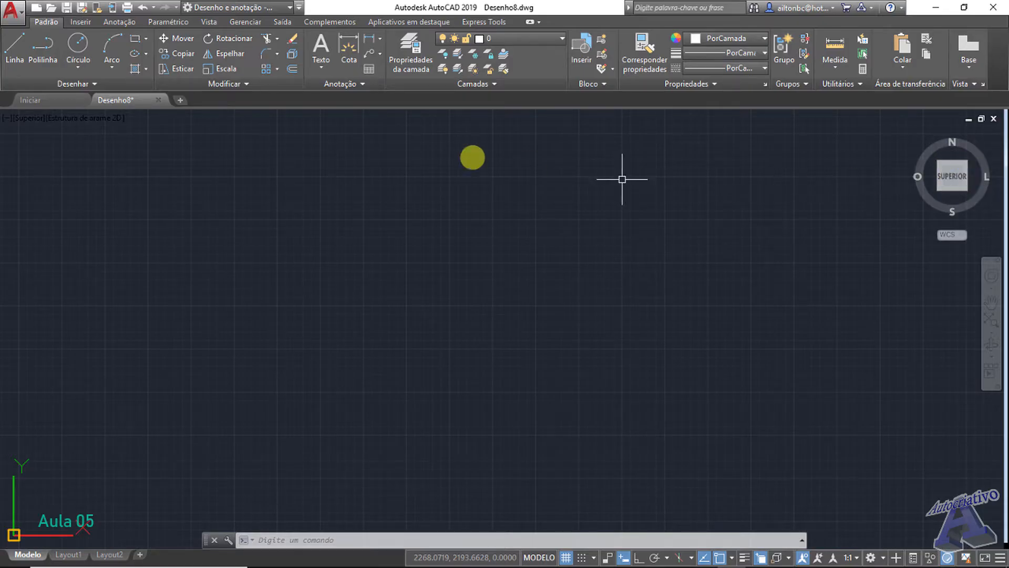
- Switch the viewport to the Direito preset view
{"action": "left_click", "coordinate": [29, 118]}
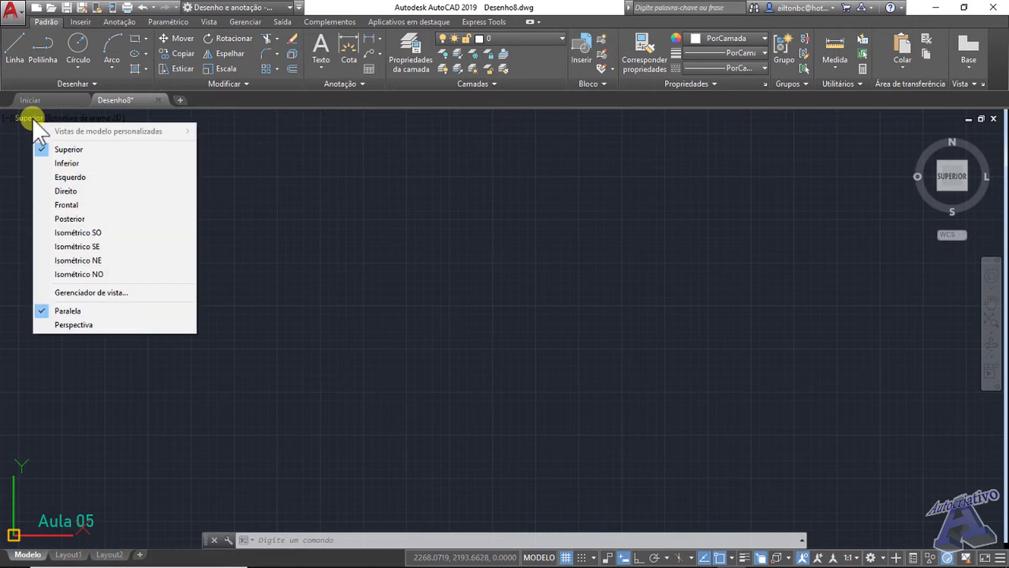
{"action": "left_click", "coordinate": [74, 191]}
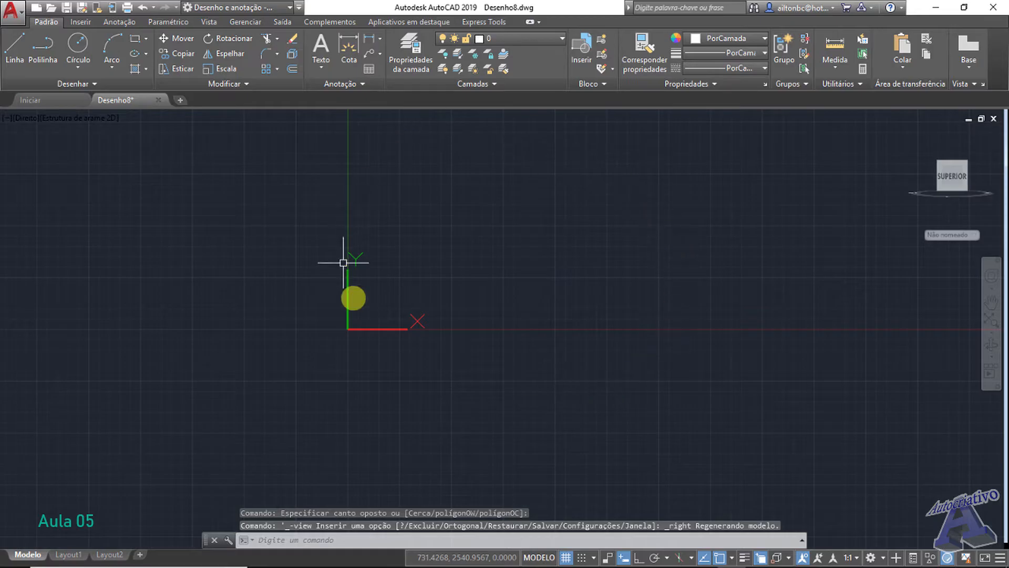
{"action": "mouse_move", "coordinate": [955, 177]}
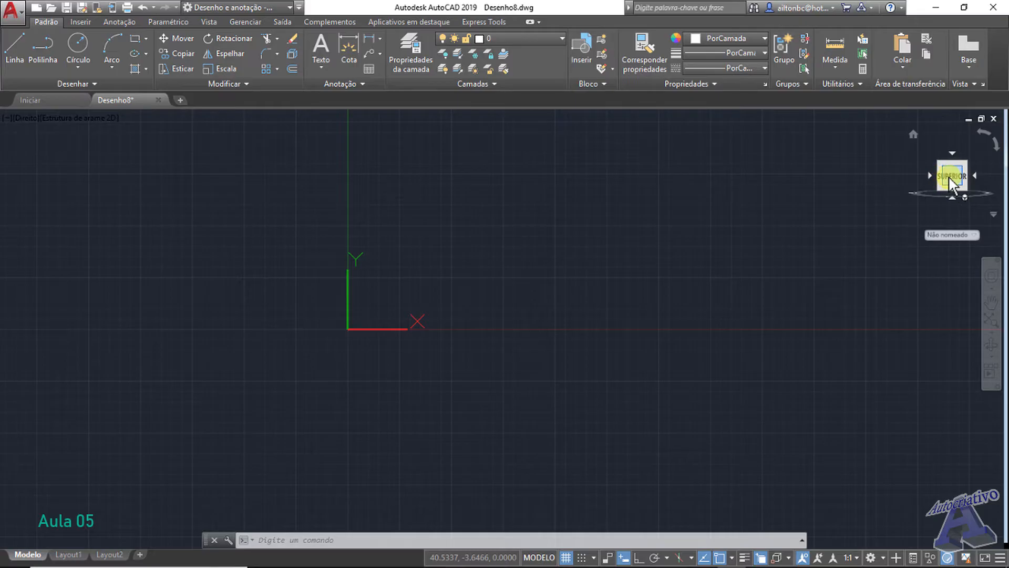
- Return the viewport to the Superior preset view with the UCS origin in sight
{"action": "left_click", "coordinate": [25, 118]}
{"action": "left_click", "coordinate": [37, 150]}
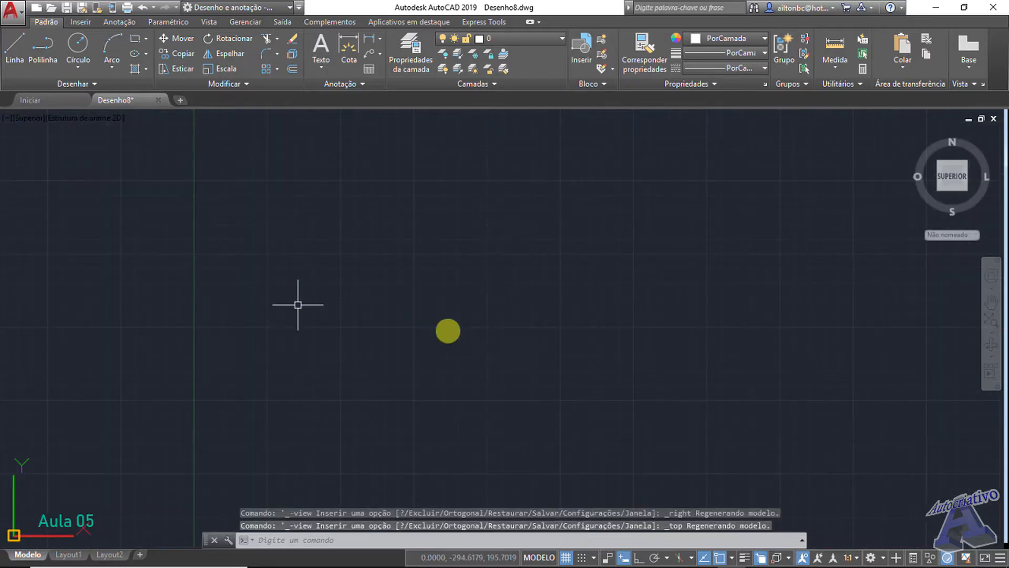
{"action": "mouse_move", "coordinate": [453, 331]}
{"action": "middle_mouse_down"}
{"action": "mouse_move", "coordinate": [427, 259]}
{"action": "mouse_move", "coordinate": [375, 221]}
{"action": "middle_mouse_up"}
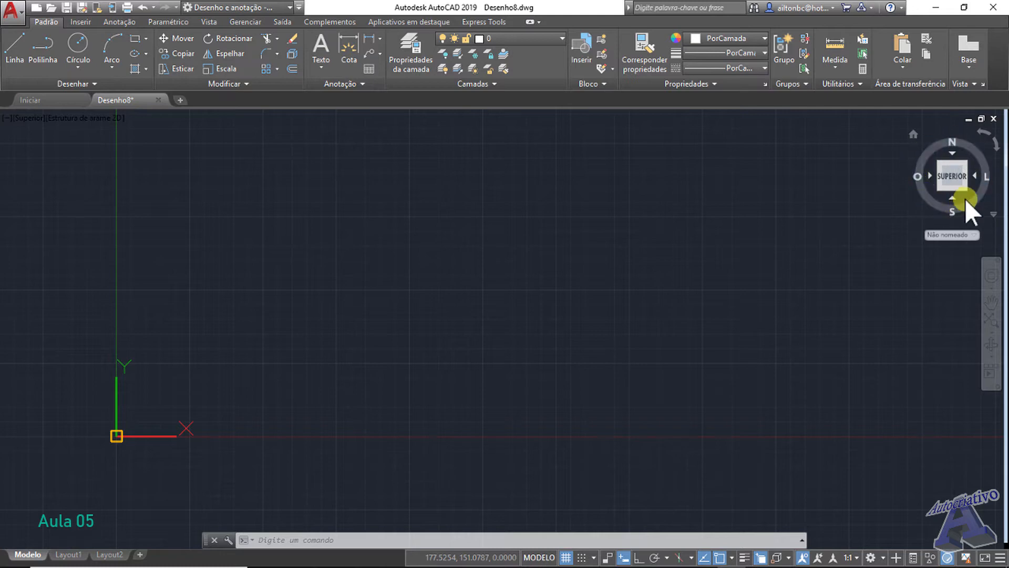
- Orient the model to the Isométrico SO view using the ViewCube, keeping the X, Y and Z axes in sight
{"action": "left_click", "coordinate": [939, 187]}
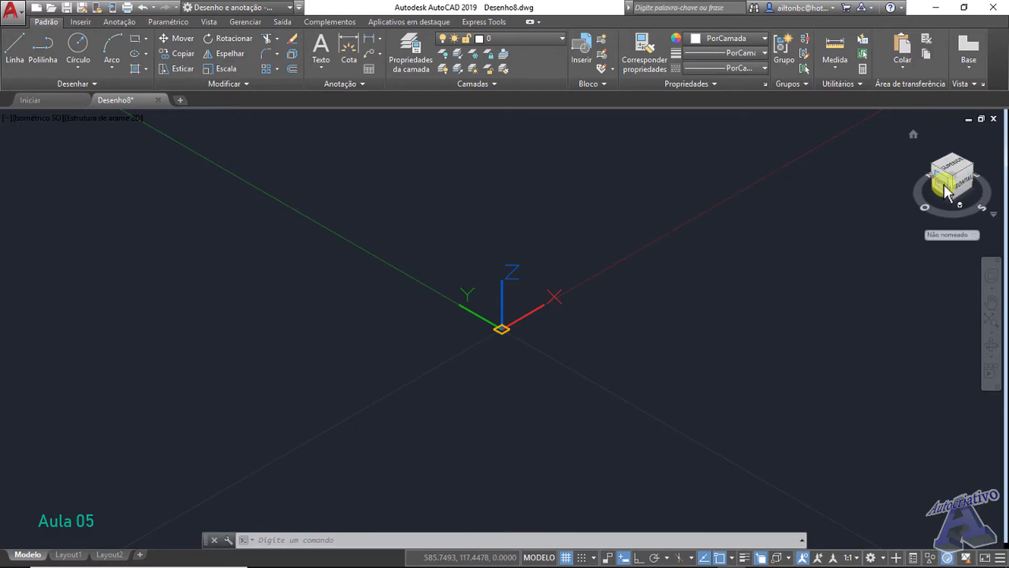
{"action": "scroll", "coordinate": [543, 197], "scroll_direction": "down", "scroll_amount": 6}
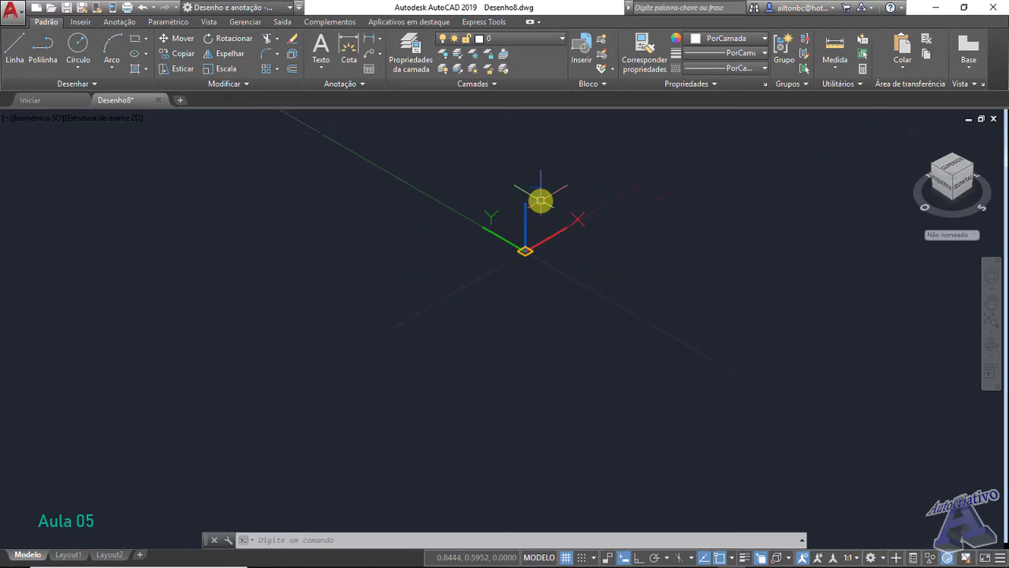
{"action": "middle_click_drag", "start_coordinate": [568, 169], "coordinate": [546, 379]}
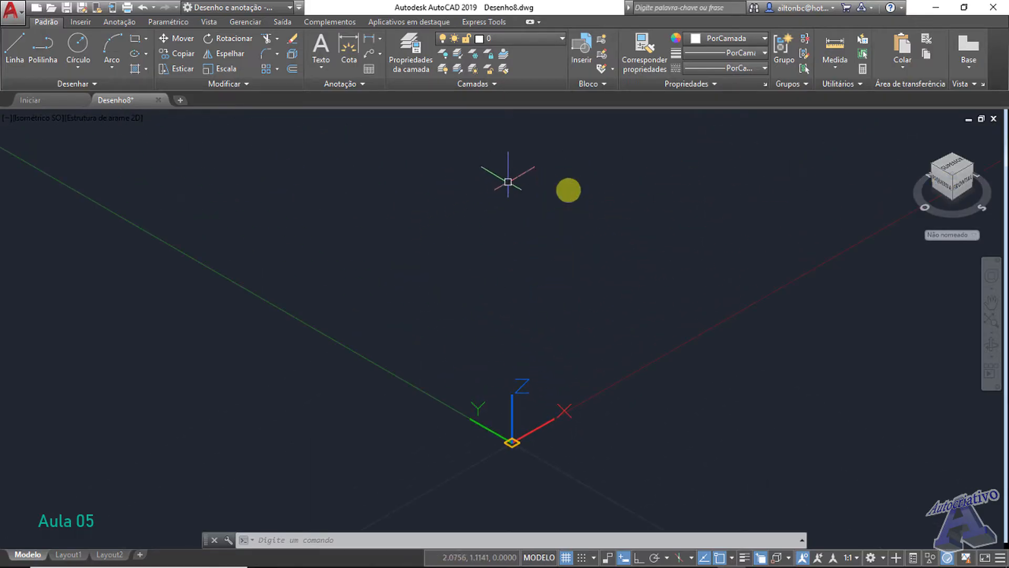
{"action": "scroll", "coordinate": [579, 216], "scroll_direction": "down", "scroll_amount": 5}
{"action": "middle_click_drag", "start_coordinate": [581, 198], "coordinate": [523, 421]}
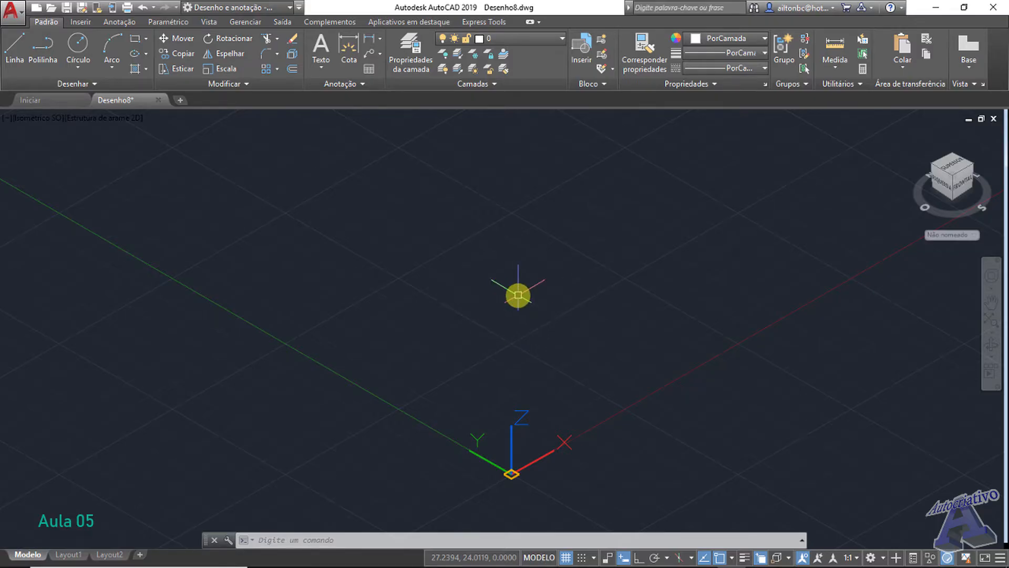
- Reorient the model to the Superior view with the ViewCube, keeping the UCS origin in sight
{"action": "left_click", "coordinate": [953, 169]}
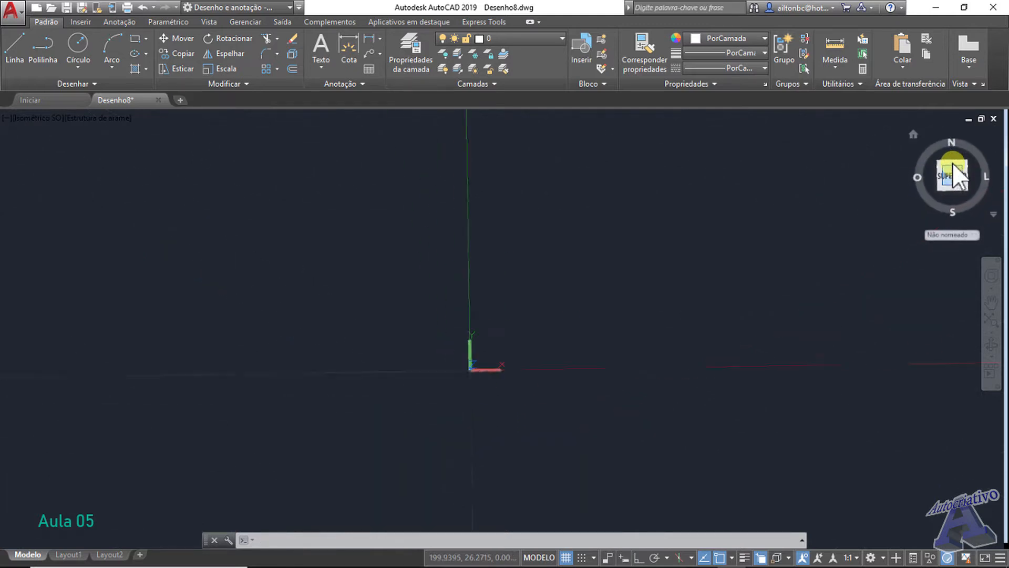
{"action": "scroll", "coordinate": [805, 215], "scroll_direction": "down", "scroll_amount": 6}
{"action": "mouse_move", "coordinate": [838, 173]}
{"action": "middle_mouse_down"}
{"action": "mouse_move", "coordinate": [277, 322]}
{"action": "mouse_move", "coordinate": [230, 345]}
{"action": "mouse_move", "coordinate": [382, 290]}
{"action": "mouse_move", "coordinate": [446, 243]}
{"action": "mouse_move", "coordinate": [244, 354]}
{"action": "middle_mouse_up"}
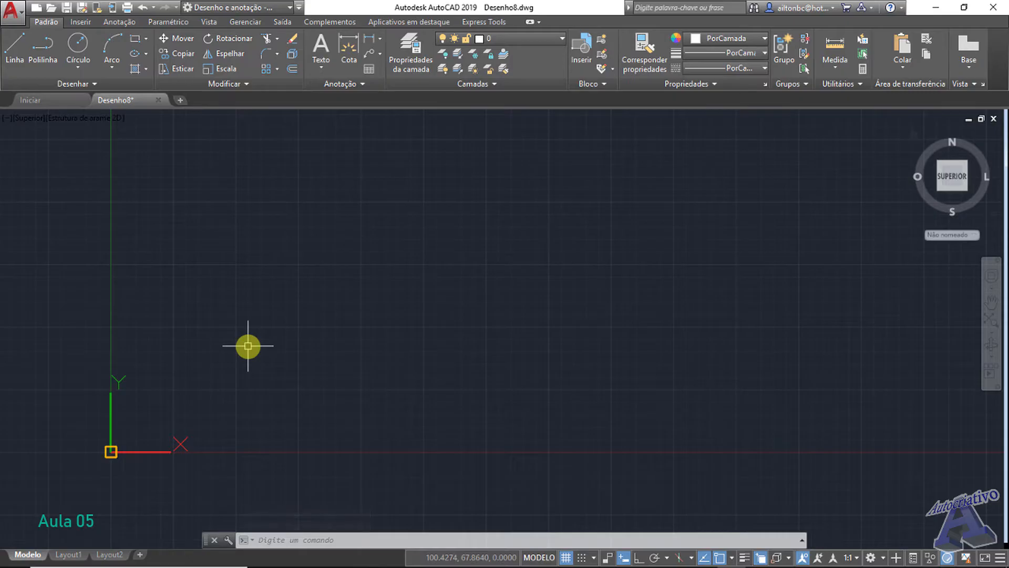
{"action": "middle_click_drag", "start_coordinate": [283, 279], "coordinate": [277, 279]}
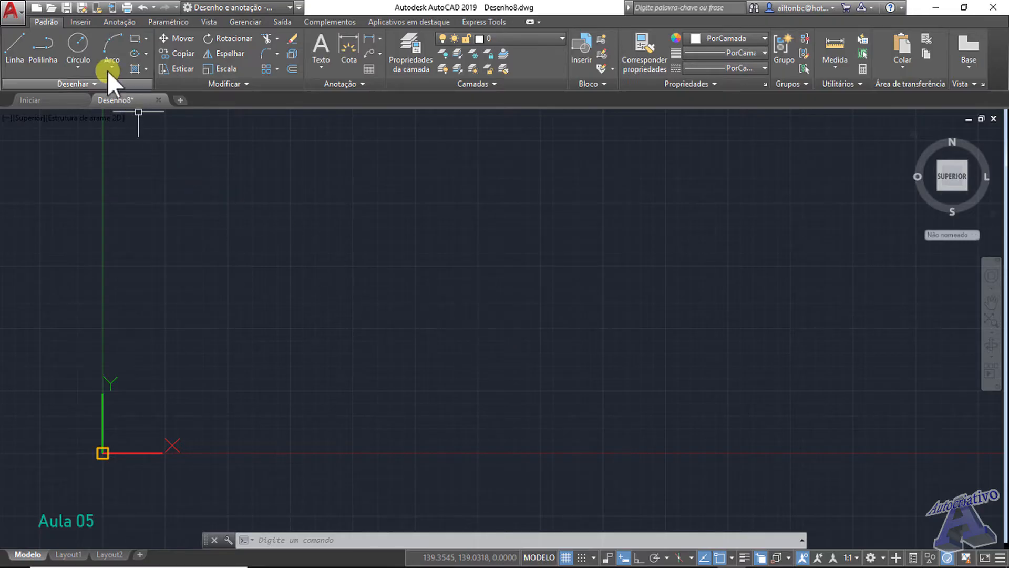
- Draw a circle with a radius of about 61 in the positive X and Y area of the drawing
{"action": "left_click", "coordinate": [79, 36]}
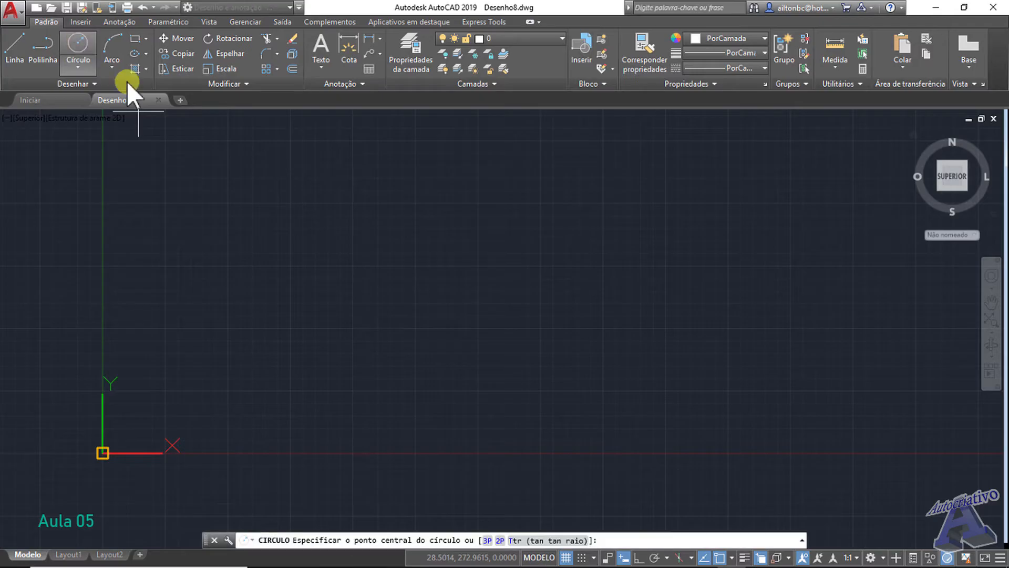
{"action": "left_click", "coordinate": [436, 301]}
{"action": "left_click", "coordinate": [480, 240]}
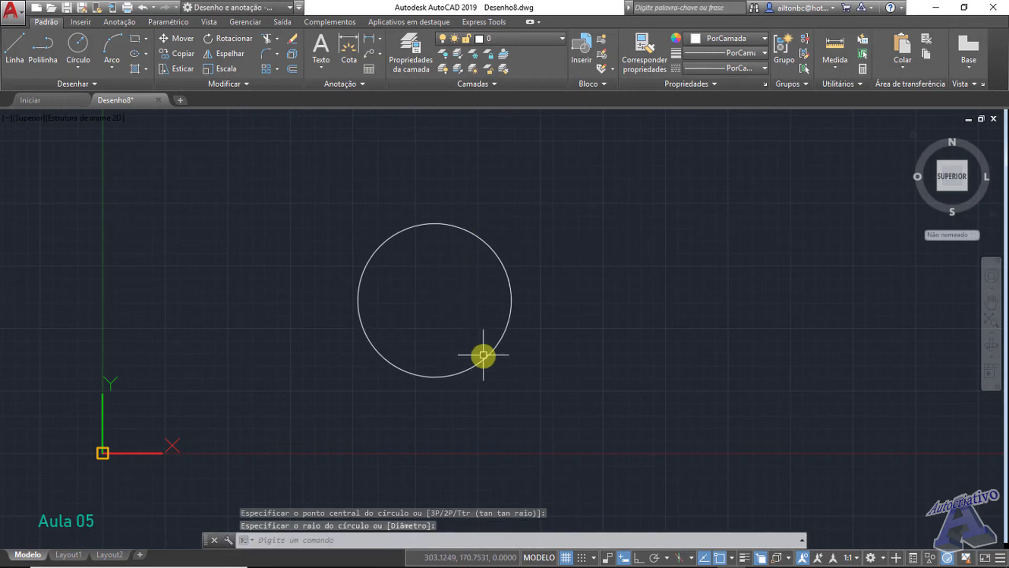
- Inspect the circle in the Isométrico SO and Frontal views, ending in the Superior view
{"action": "left_click", "coordinate": [938, 188]}
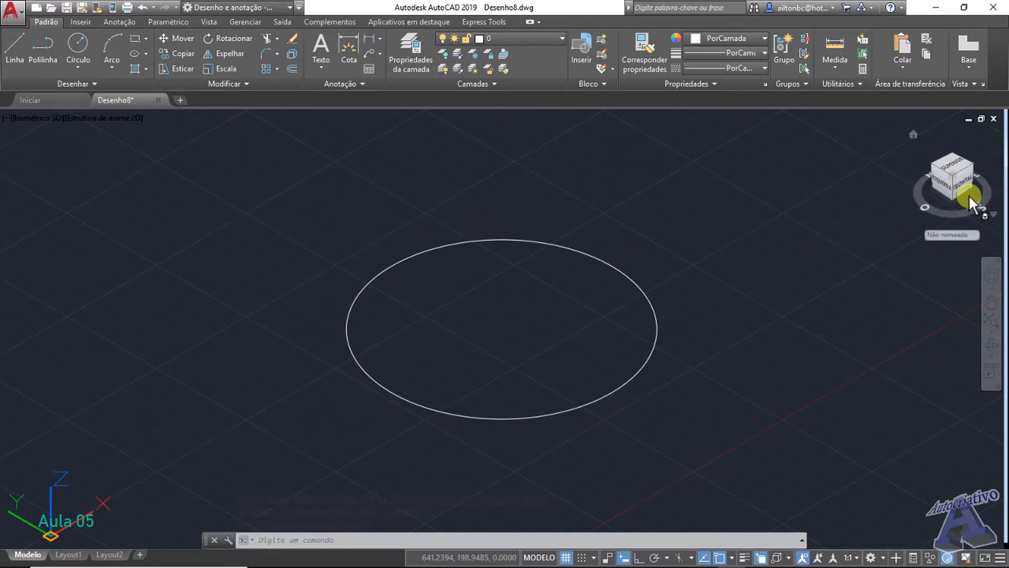
{"action": "left_click", "coordinate": [960, 182]}
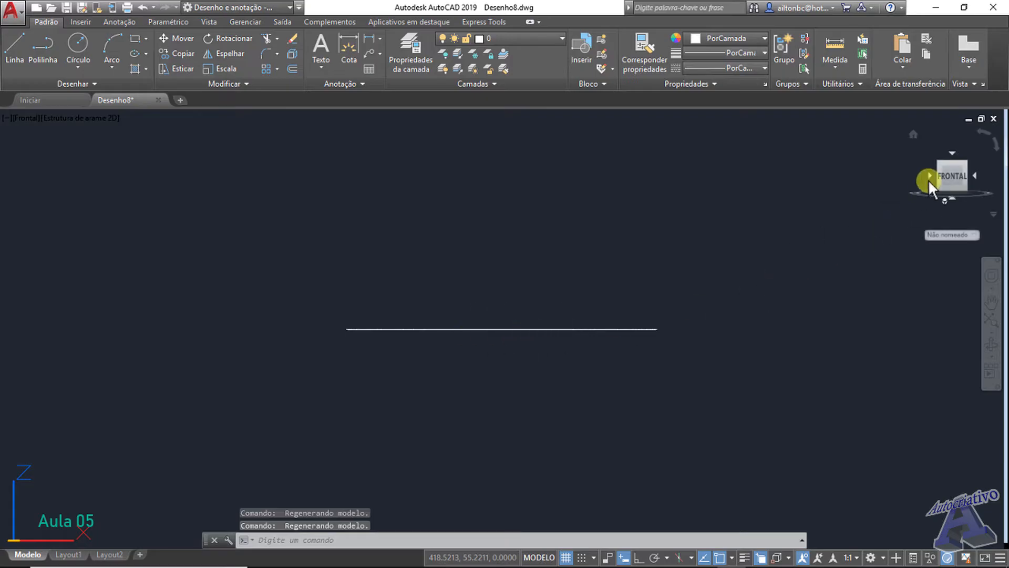
{"action": "left_click", "coordinate": [952, 154]}
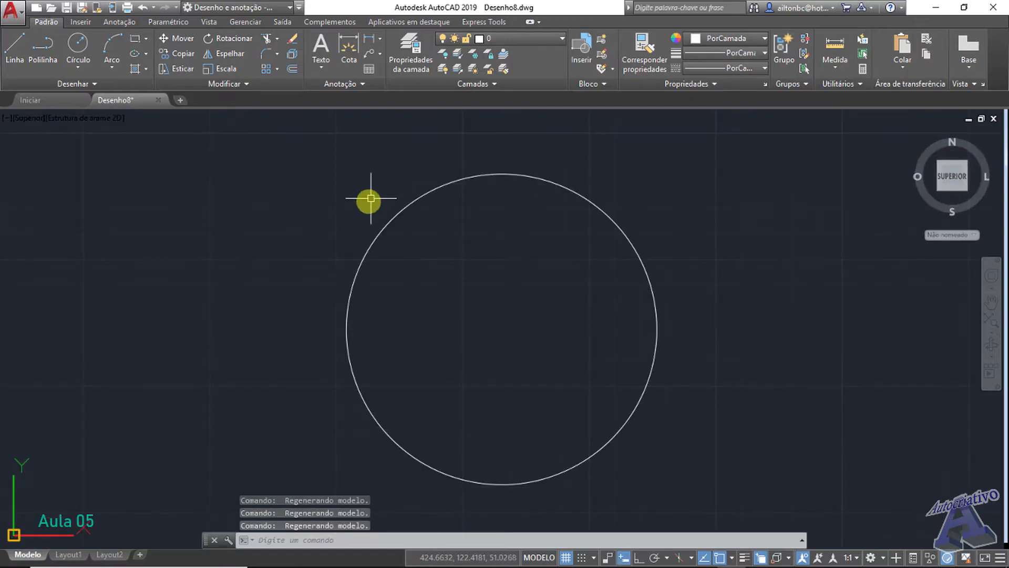
{"action": "scroll", "coordinate": [586, 296], "scroll_direction": "down", "scroll_amount": 4}
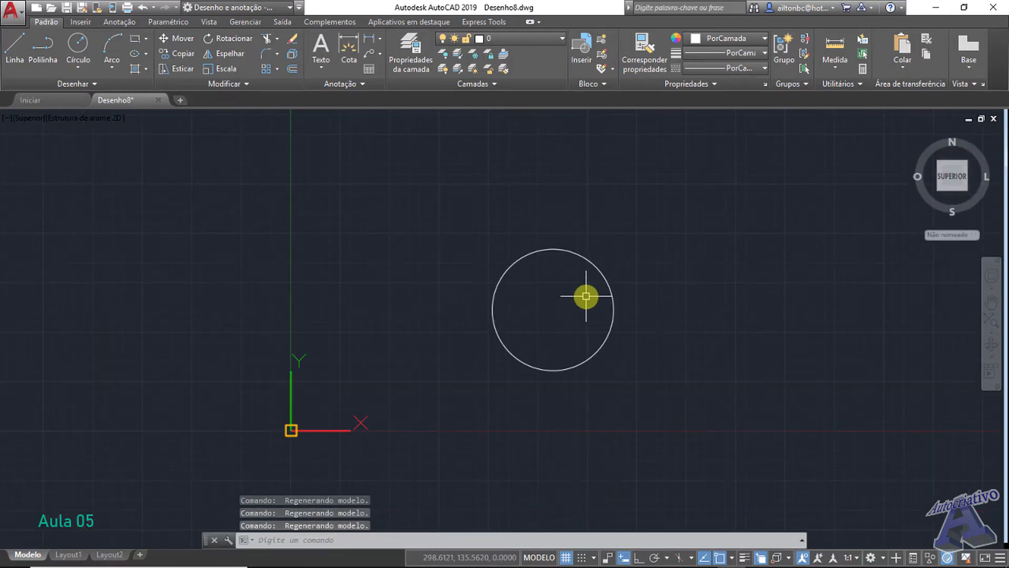
{"action": "scroll", "coordinate": [586, 296], "scroll_direction": "down", "scroll_amount": 2}
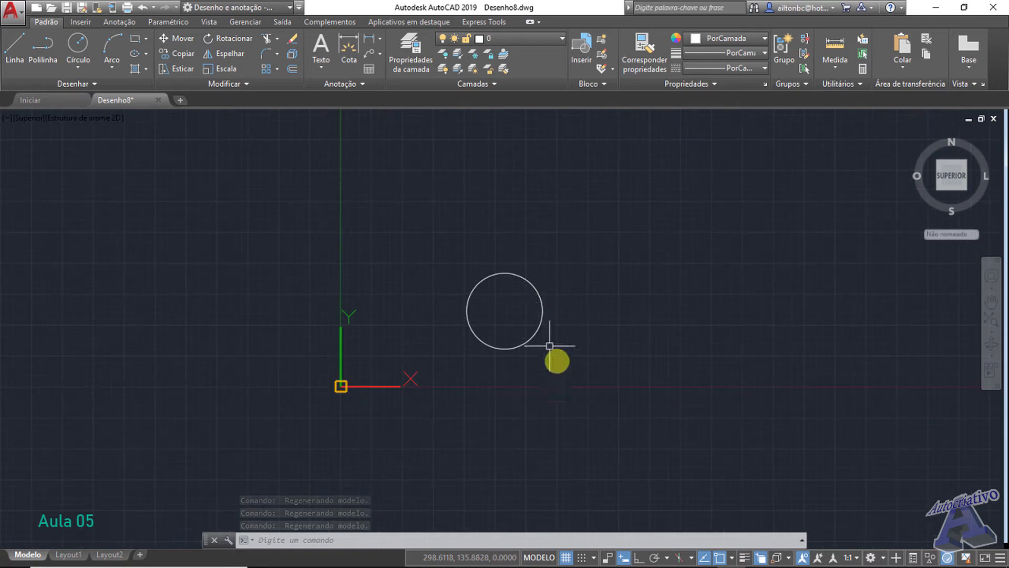
{"action": "scroll", "coordinate": [563, 328], "scroll_direction": "up", "scroll_amount": 2}
{"action": "middle_click_drag", "start_coordinate": [581, 315], "coordinate": [537, 337]}
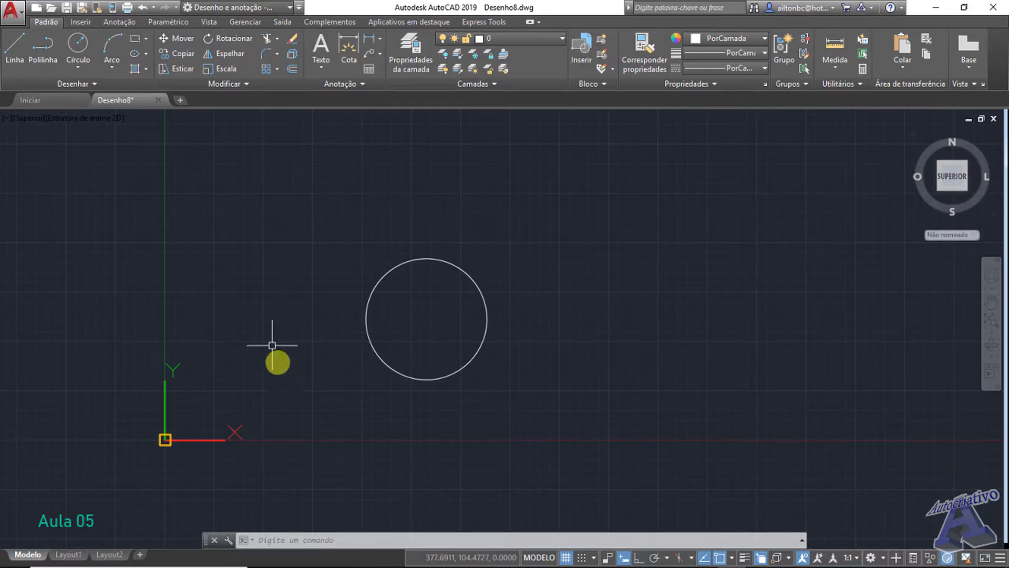
- Delete the circle from the drawing
{"action": "left_click", "coordinate": [553, 400]}
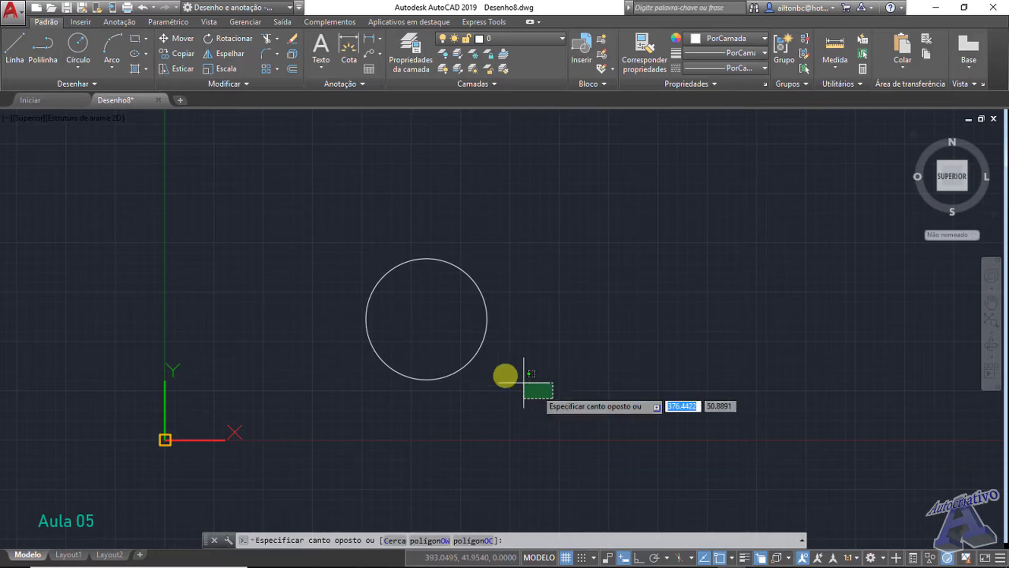
{"action": "left_click", "coordinate": [345, 246]}
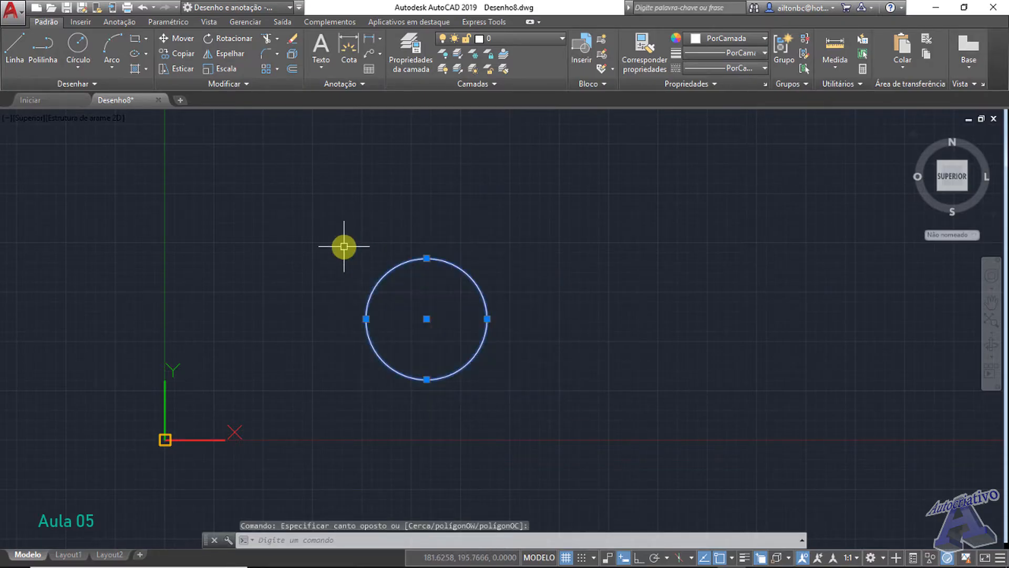
{"action": "key", "text": "Delete"}
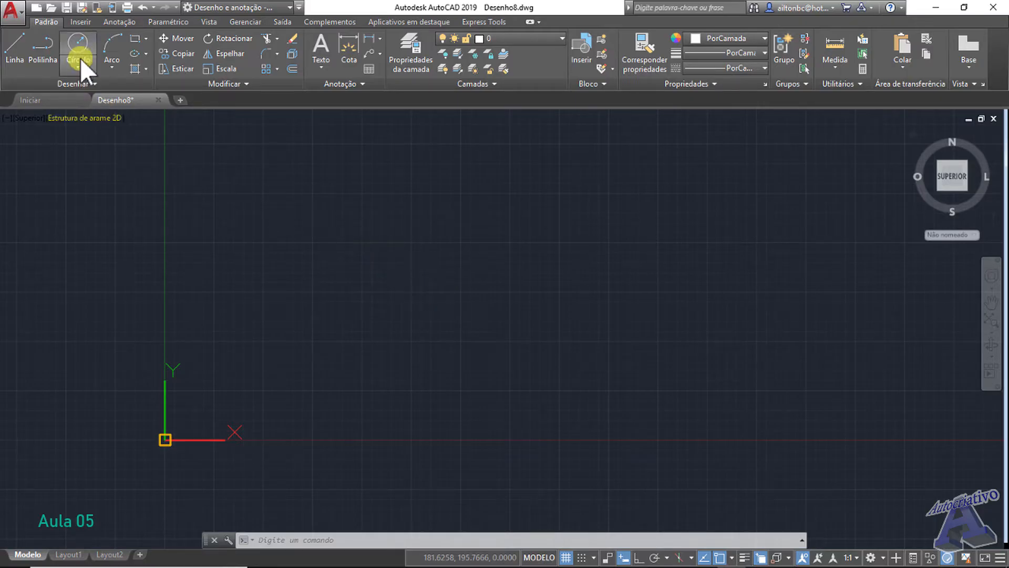
- Draw a circle centred at about (306, 146)
{"action": "left_click", "coordinate": [82, 44]}
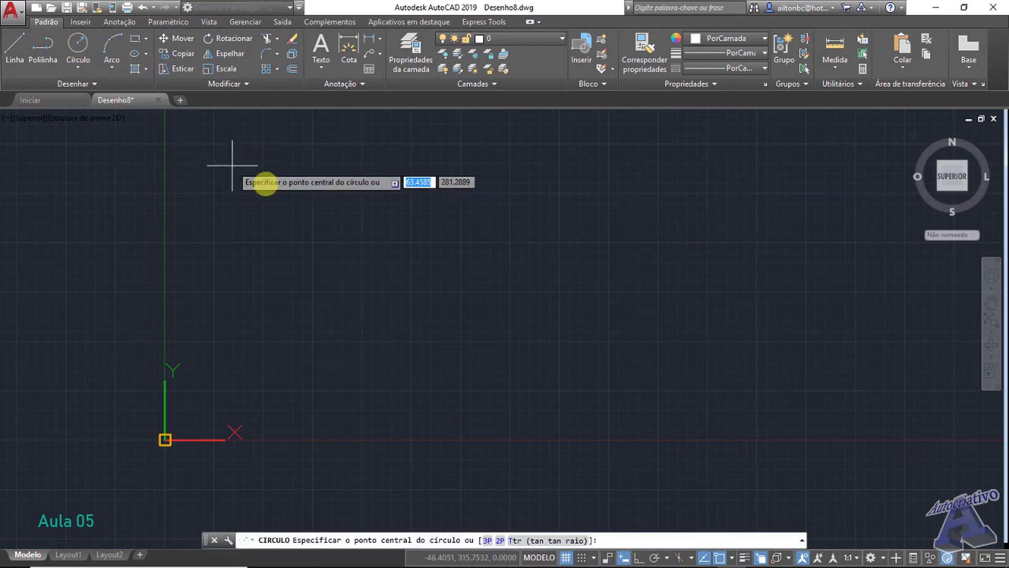
{"action": "left_click", "coordinate": [466, 295]}
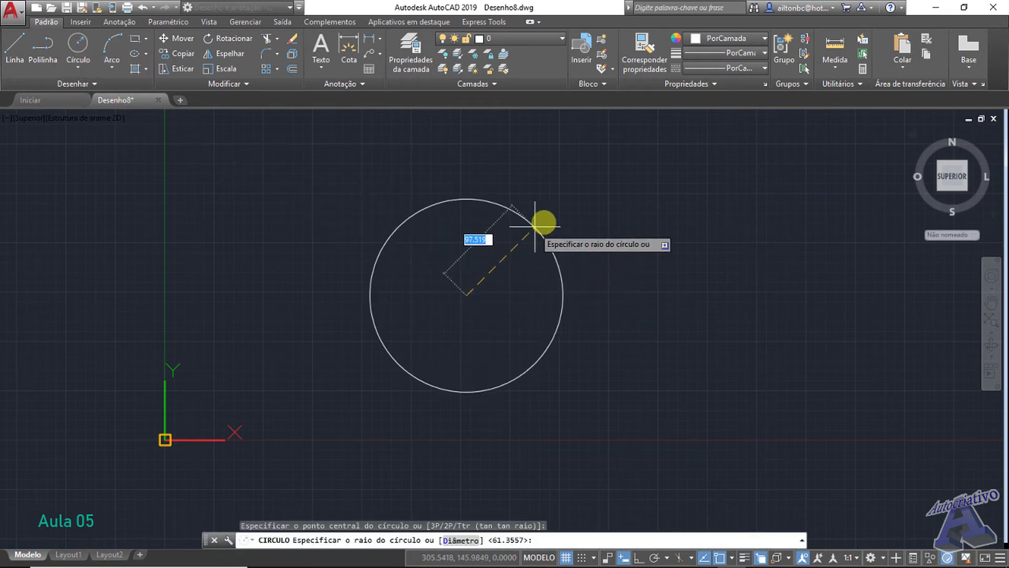
{"action": "left_click", "coordinate": [546, 219]}
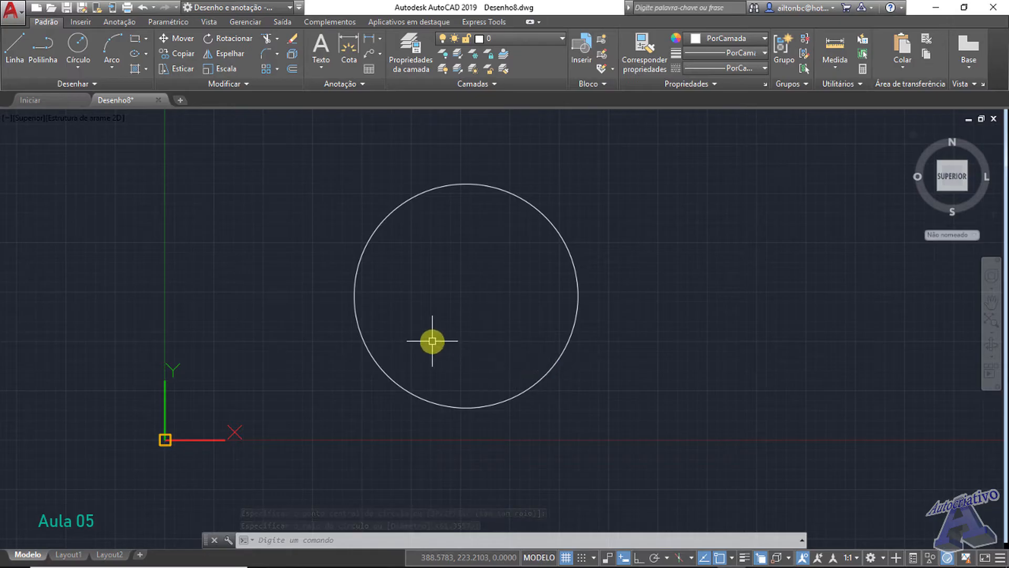
- Examine the list of visual styles available for the viewport
{"action": "left_click", "coordinate": [92, 118]}
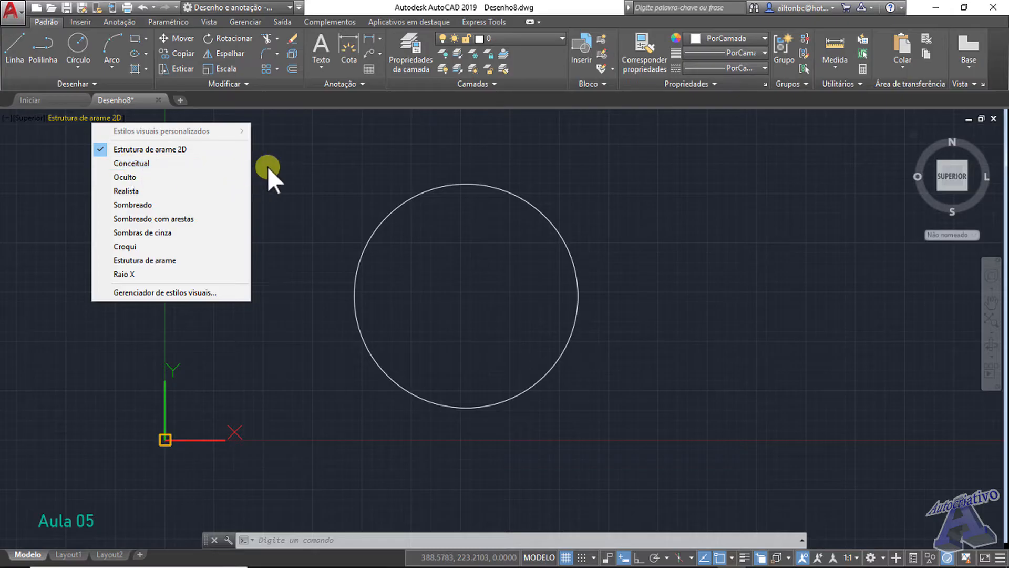
{"action": "left_click", "coordinate": [295, 166]}
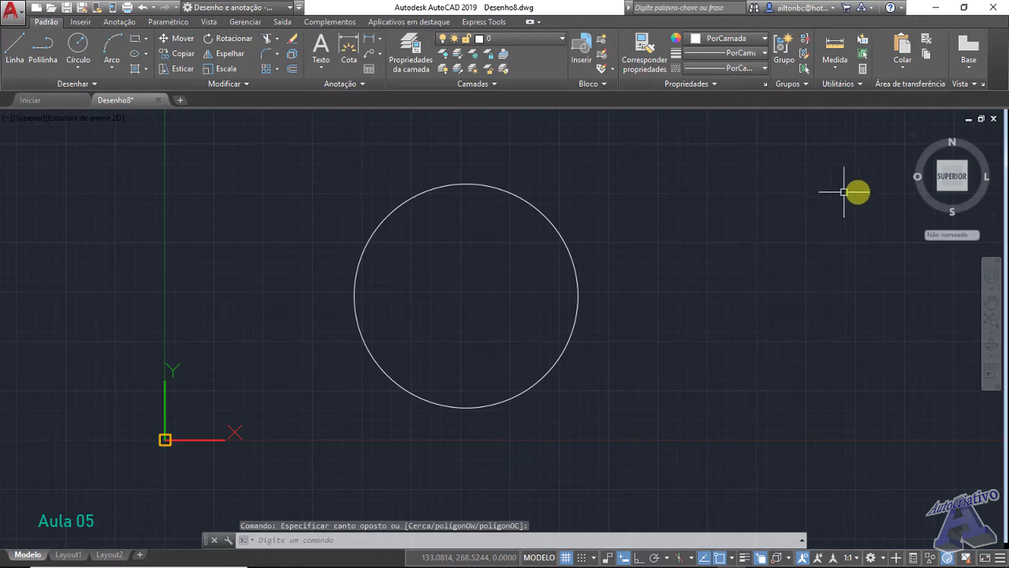
- Show the circle in the Isométrico SO view, leaving empty drawing space beside it
{"action": "left_click", "coordinate": [938, 187]}
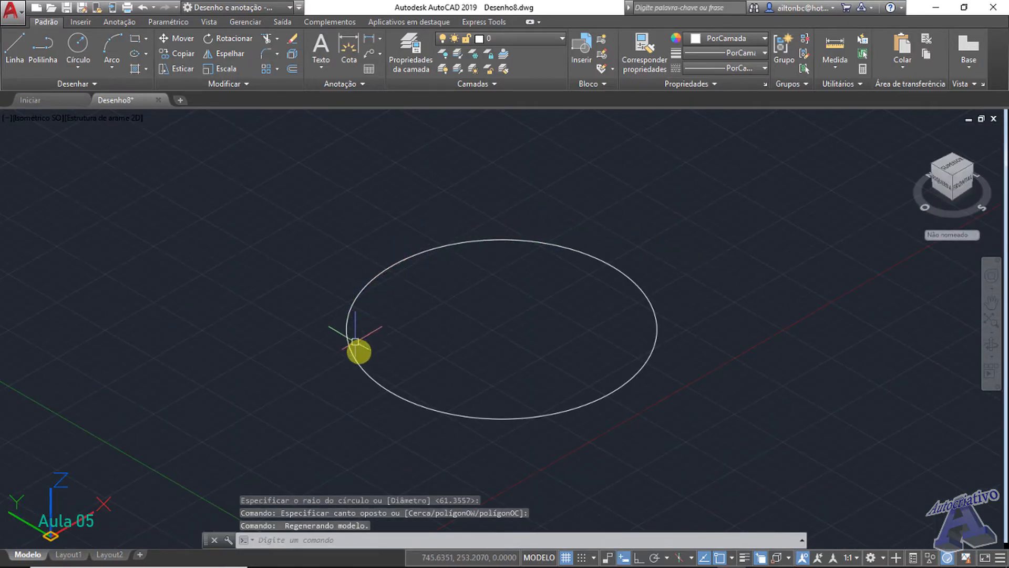
{"action": "middle_click_drag", "start_coordinate": [550, 315], "coordinate": [331, 314]}
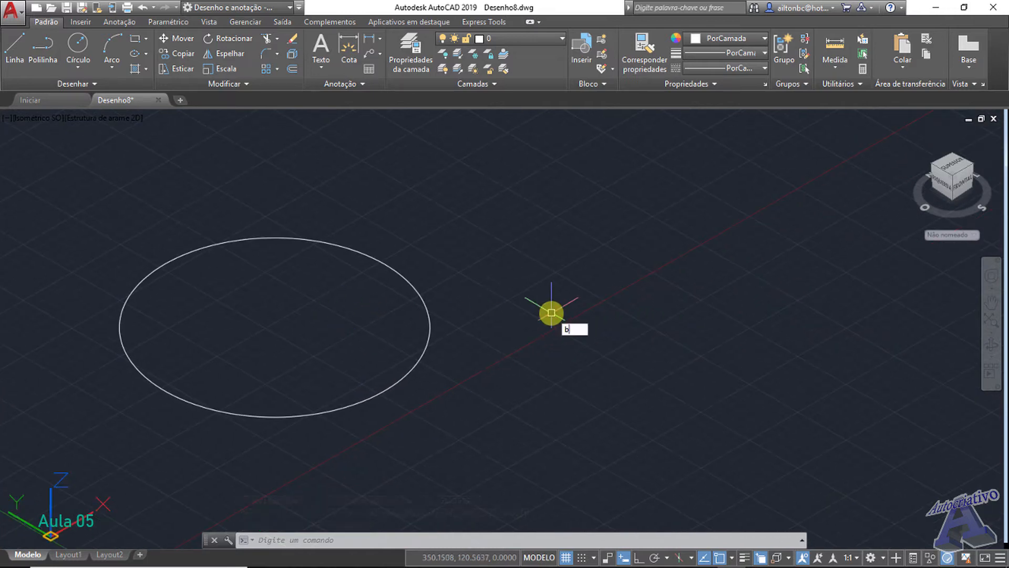
{"action": "type", "text": "ox"}
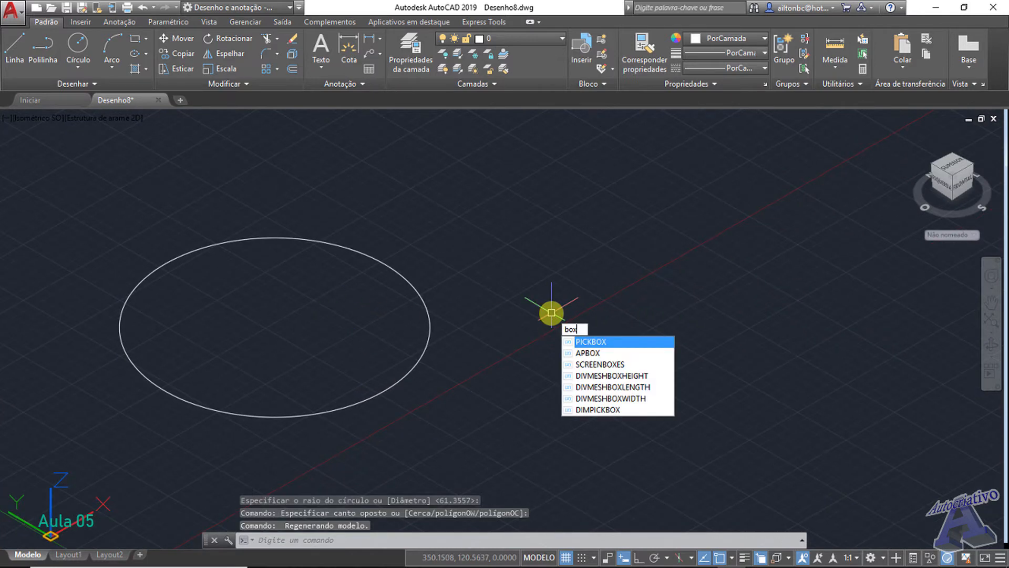
{"action": "key", "text": "BackSpace"}
{"action": "key", "text": "BackSpace"}
{"action": "key", "text": "BackSpace"}
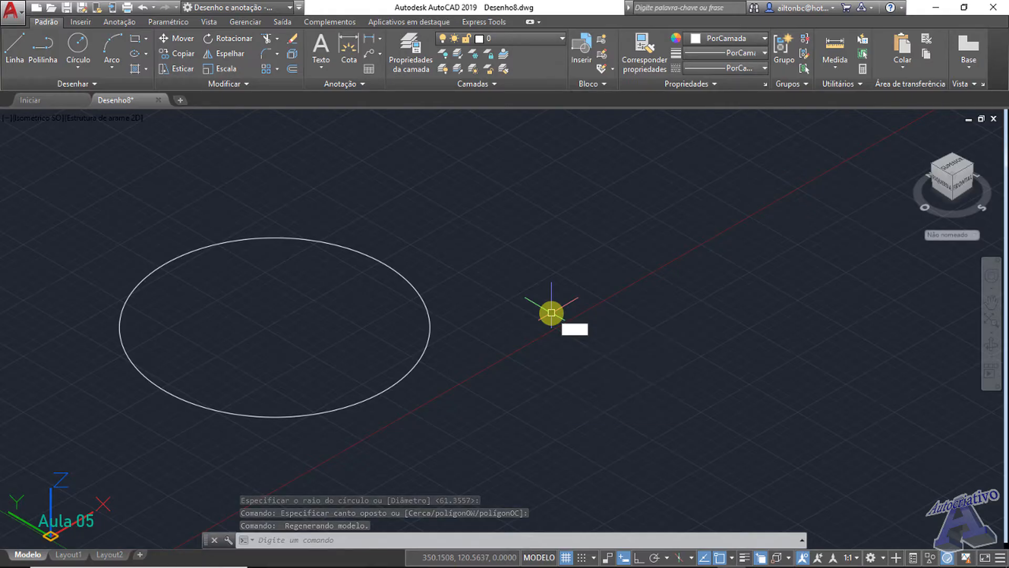
- Draw a solid box (CAIXA) beside the circle, with base corners at about (505, 41) and (631, 170)
{"action": "type", "text": "caixa"}
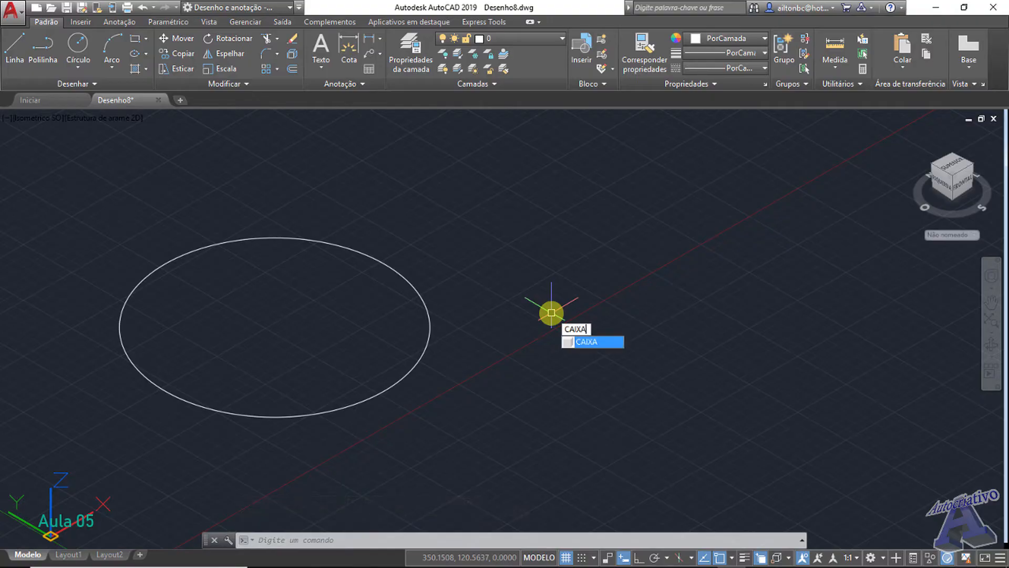
{"action": "key", "text": "Return"}
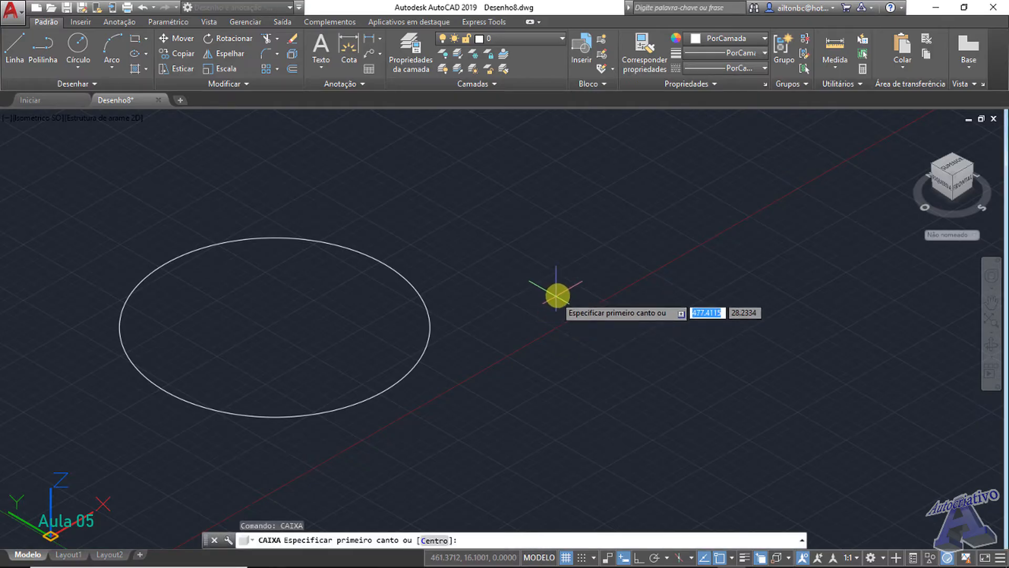
{"action": "mouse_move", "coordinate": [554, 293]}
{"action": "middle_mouse_down"}
{"action": "mouse_move", "coordinate": [485, 365]}
{"action": "mouse_move", "coordinate": [486, 354]}
{"action": "middle_mouse_up"}
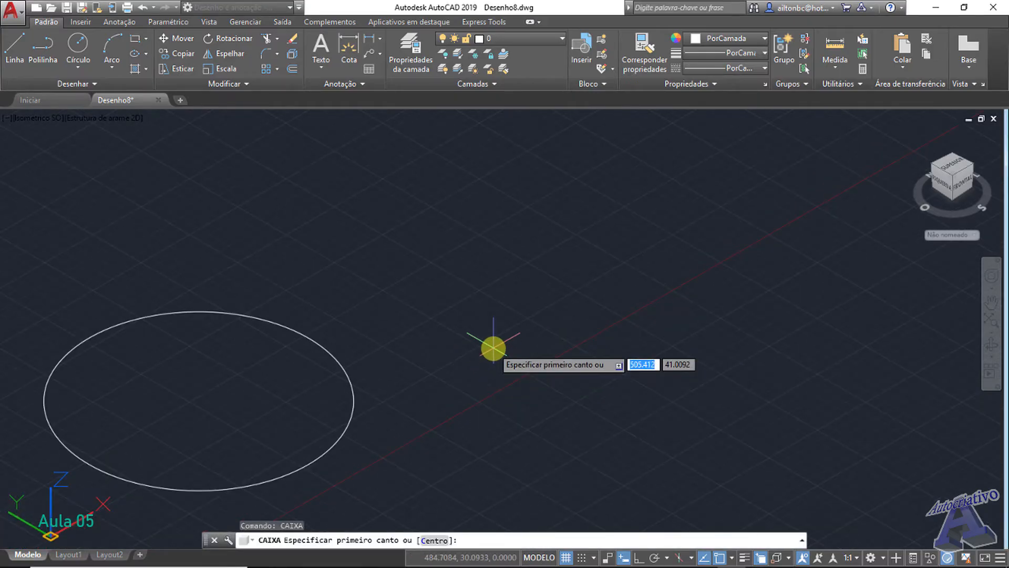
{"action": "left_click", "coordinate": [493, 348]}
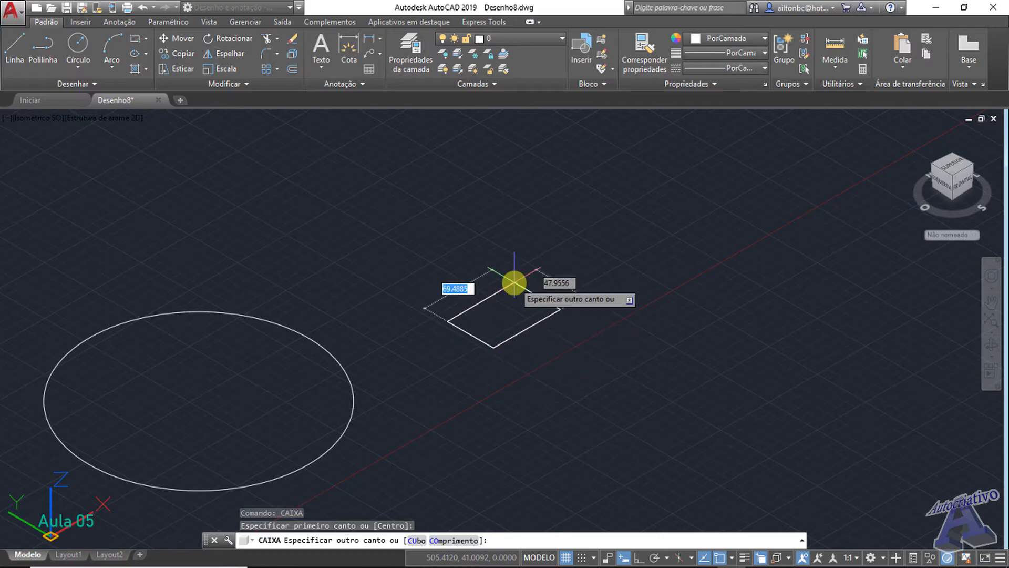
{"action": "left_click", "coordinate": [489, 206]}
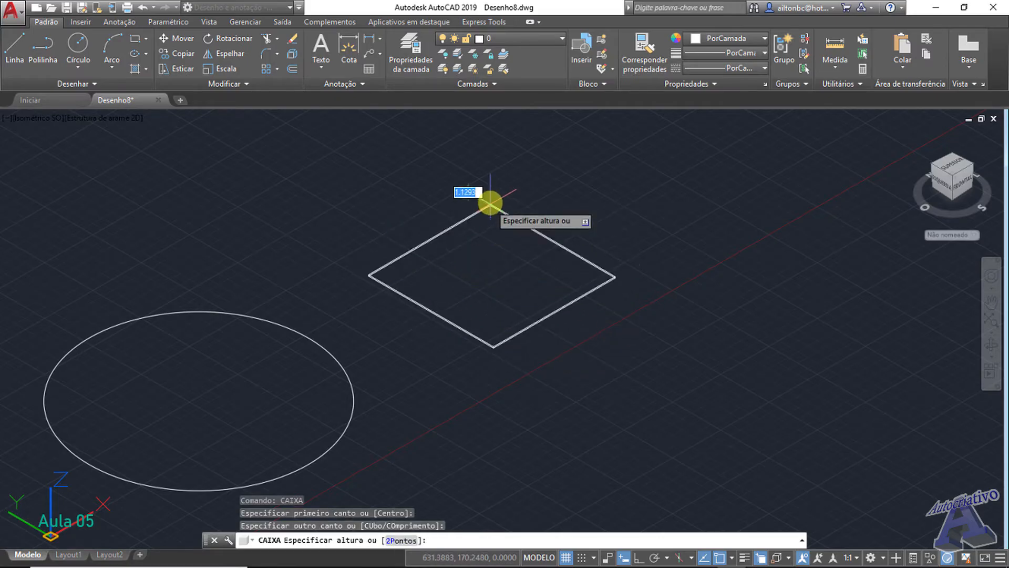
{"action": "middle_click_drag", "start_coordinate": [489, 190], "coordinate": [481, 263]}
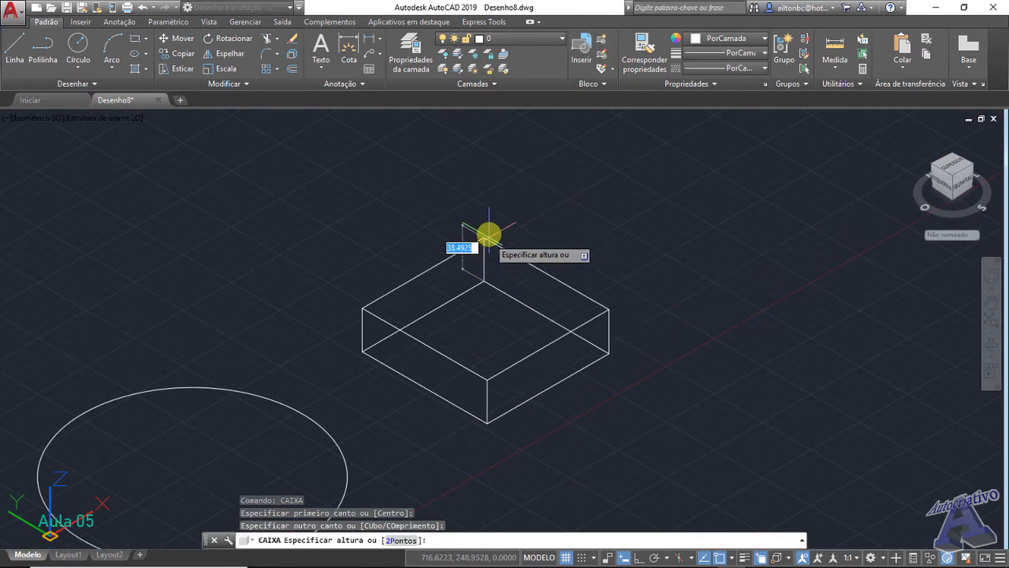
{"action": "left_click", "coordinate": [490, 209]}
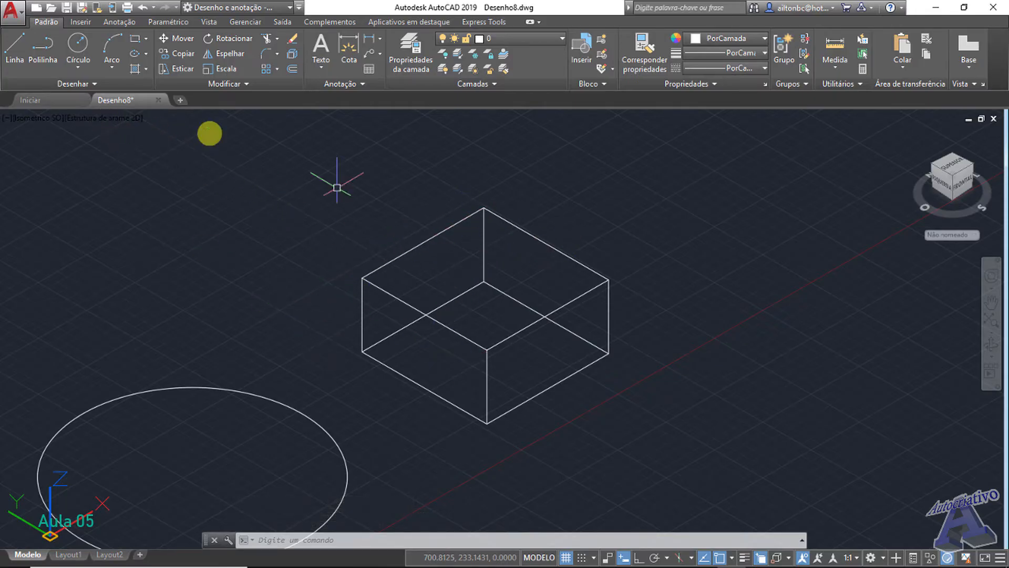
- Apply the Conceitual visual style to the viewport and inspect the box as a shaded solid
{"action": "left_click", "coordinate": [105, 117]}
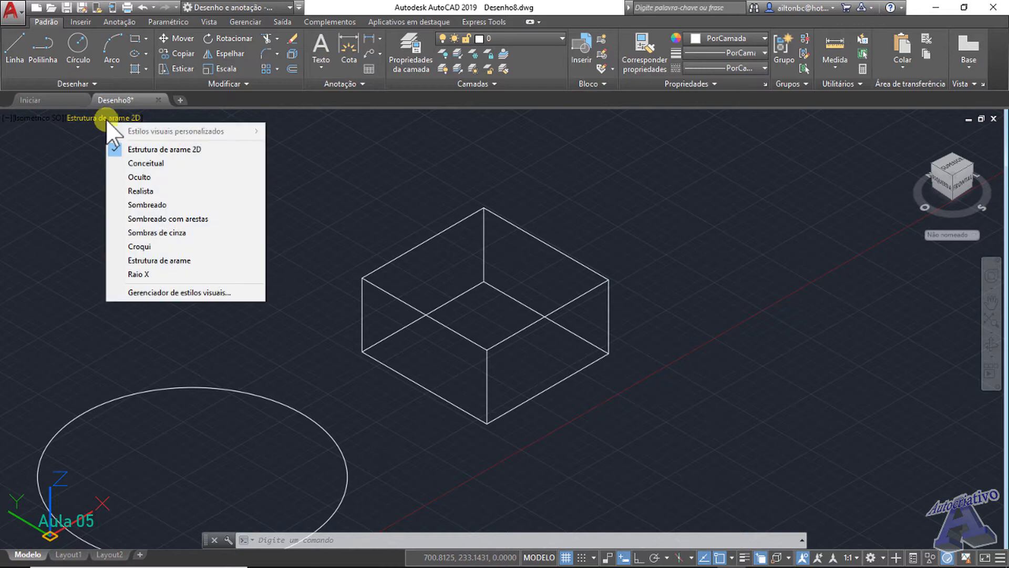
{"action": "left_click", "coordinate": [162, 164]}
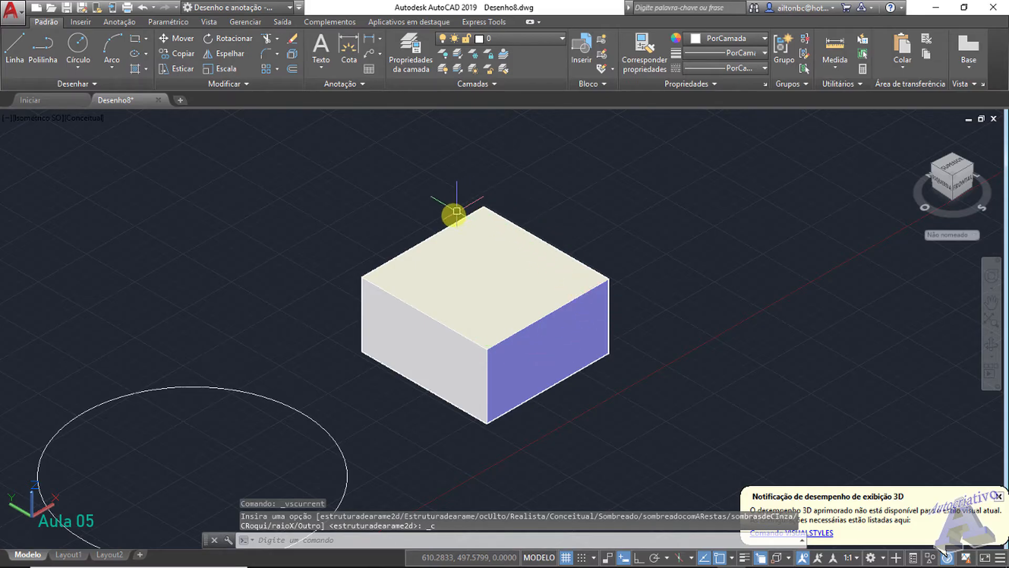
{"action": "left_click", "coordinate": [586, 270]}
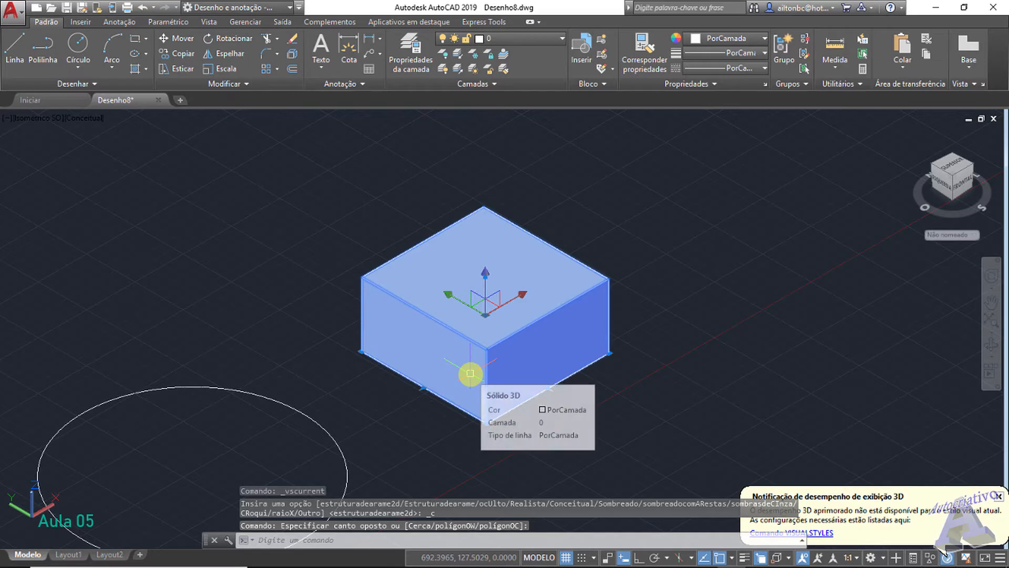
{"action": "key", "text": "Escape"}
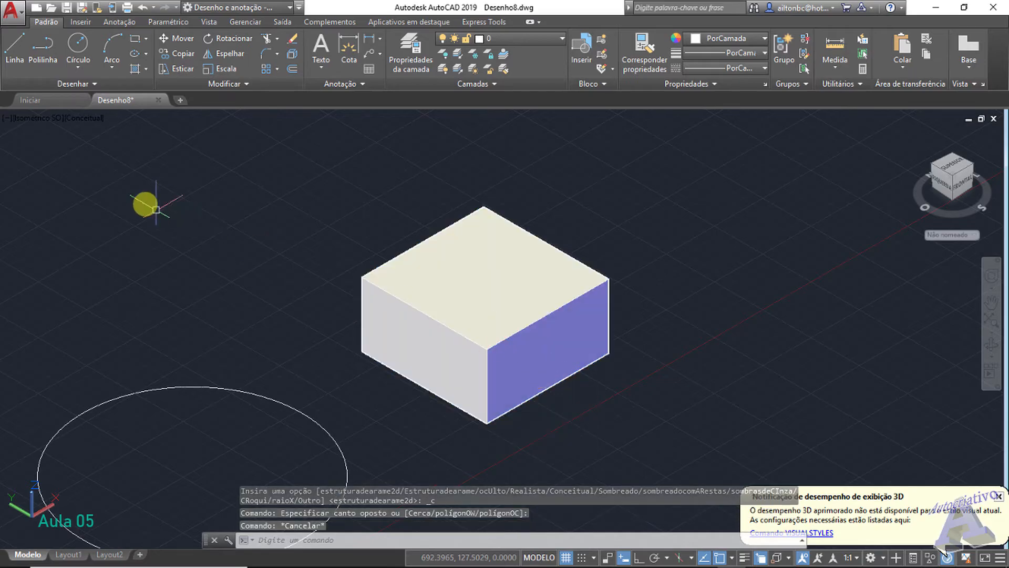
- Return the viewport to the Estrutura de arame 2D visual style and the Superior view
{"action": "left_click", "coordinate": [81, 119]}
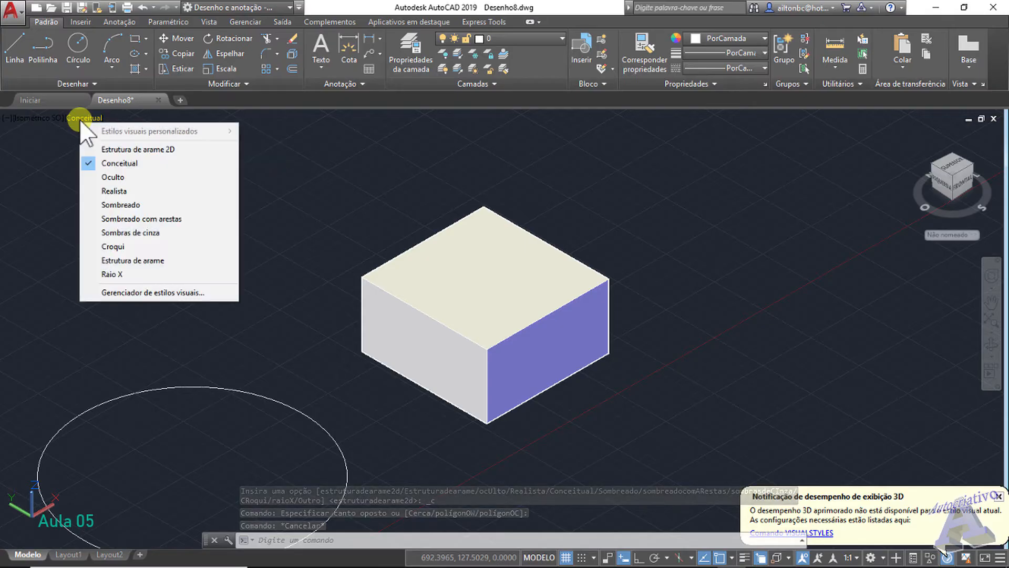
{"action": "left_click", "coordinate": [148, 150]}
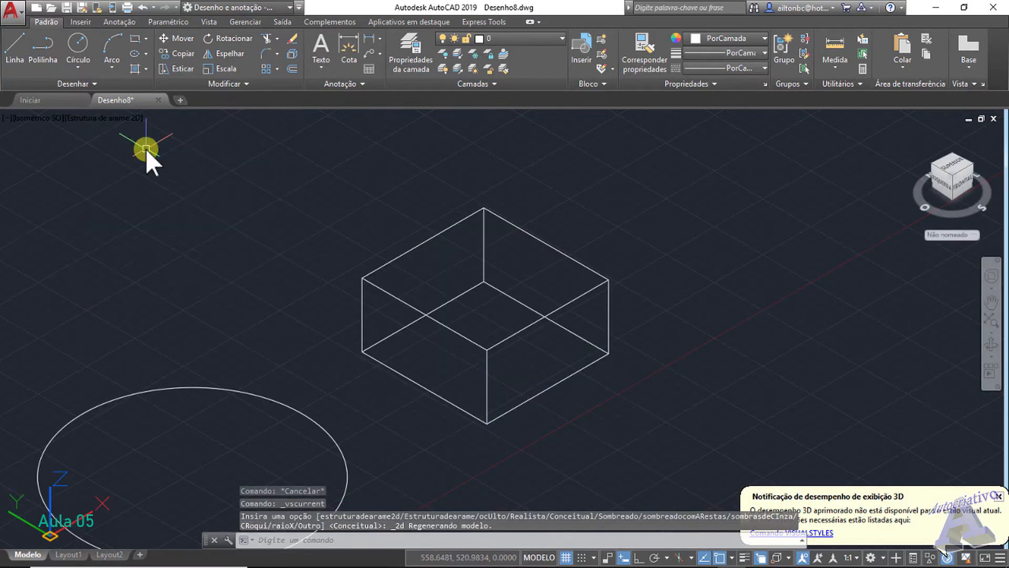
{"action": "left_click", "coordinate": [40, 121]}
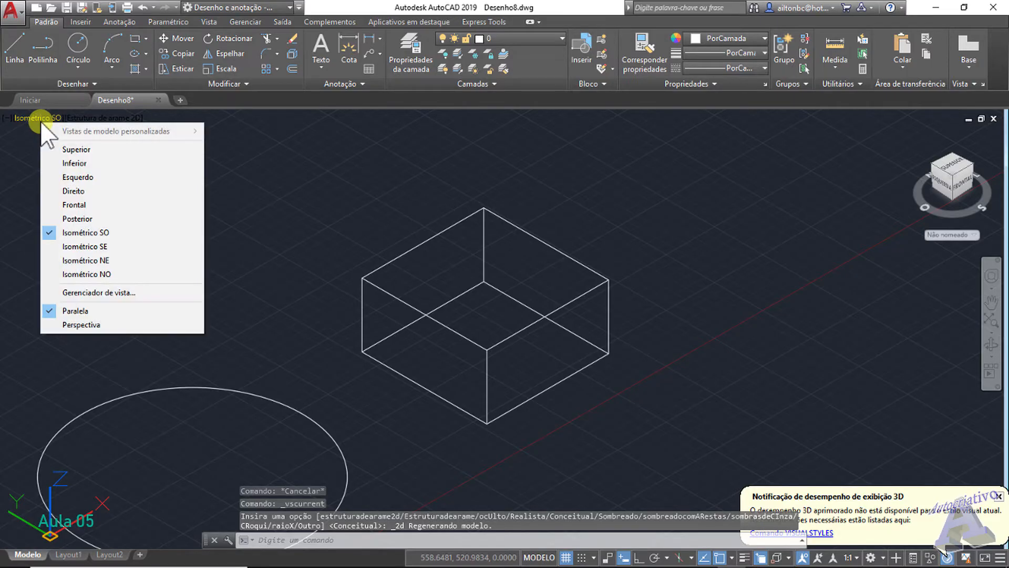
{"action": "left_click", "coordinate": [92, 150]}
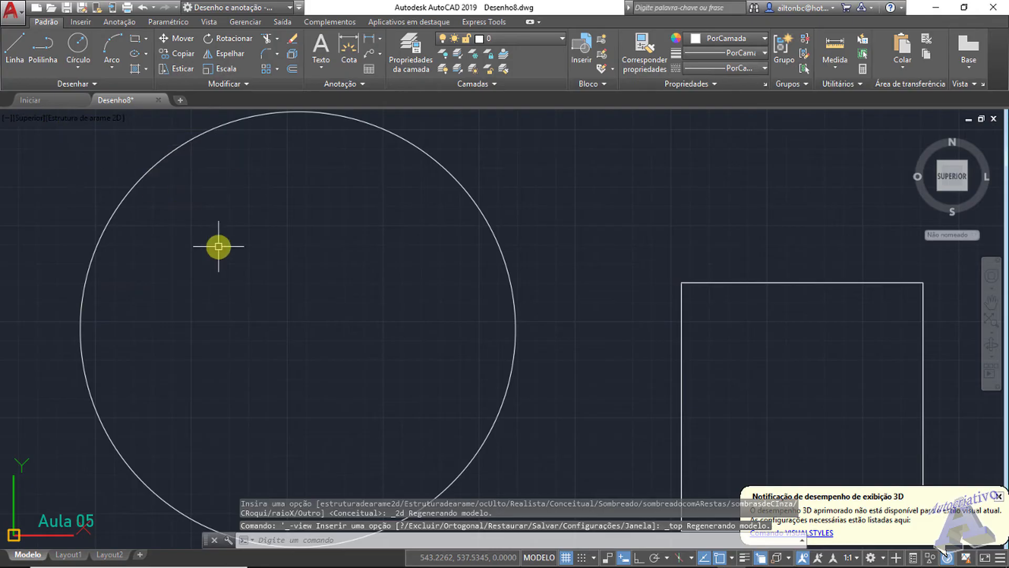
- Delete both the circle and the box from the drawing
{"action": "scroll", "coordinate": [219, 243], "scroll_direction": "down", "scroll_amount": 4}
{"action": "middle_click_drag", "start_coordinate": [269, 255], "coordinate": [354, 261]}
{"action": "scroll", "coordinate": [354, 262], "scroll_direction": "up", "scroll_amount": 2}
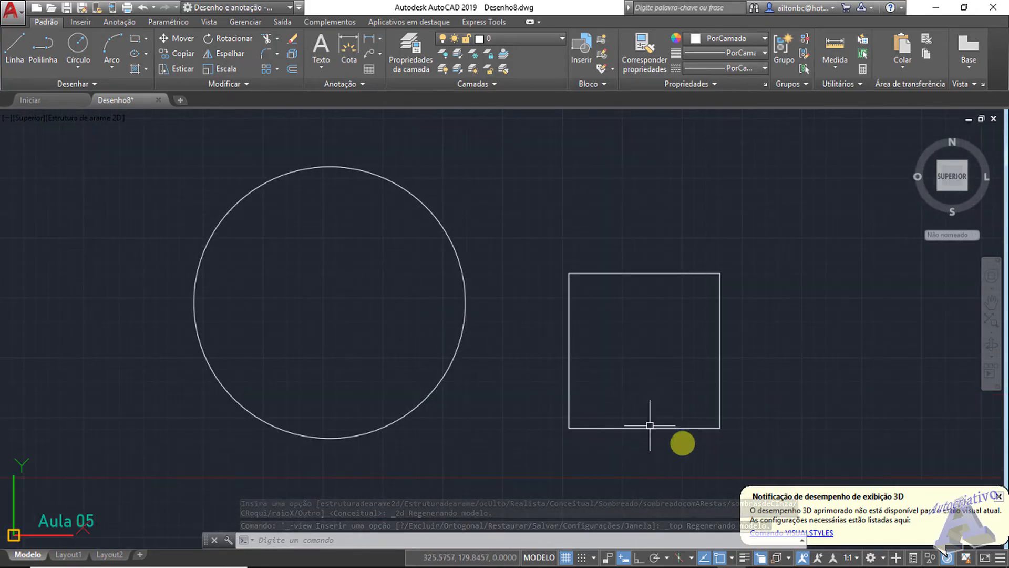
{"action": "left_click", "coordinate": [746, 457]}
{"action": "left_click", "coordinate": [179, 162]}
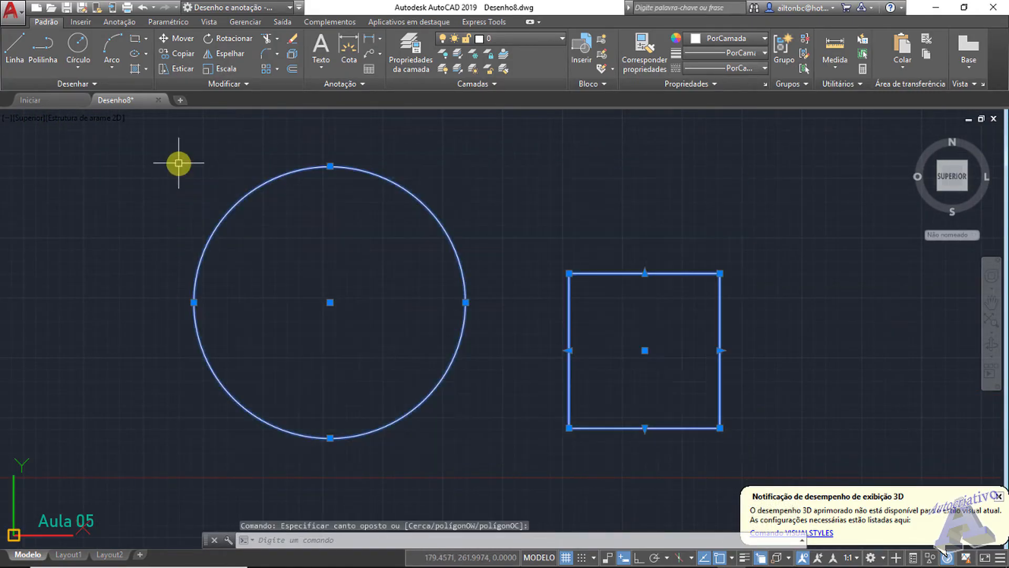
{"action": "key", "text": "Delete"}
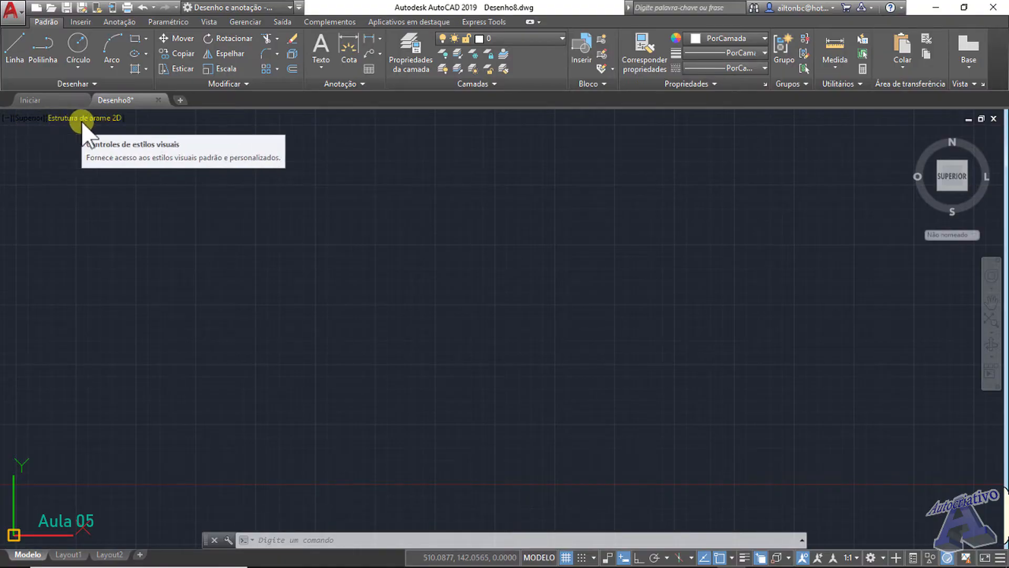
- Draw a tall, narrow rectangle above the X axis with its upper-left corner at about (357, 562)
{"action": "middle_click_drag", "start_coordinate": [725, 337], "coordinate": [720, 324]}
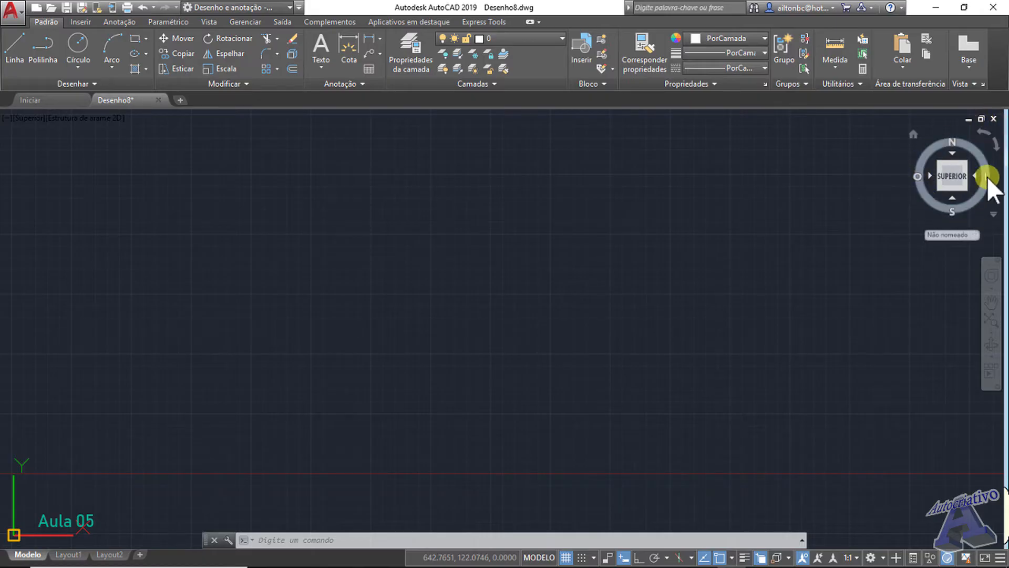
{"action": "scroll", "coordinate": [515, 295], "scroll_direction": "down", "scroll_amount": 4}
{"action": "middle_click_drag", "start_coordinate": [512, 250], "coordinate": [451, 337]}
{"action": "scroll", "coordinate": [672, 251], "scroll_direction": "up", "scroll_amount": 2}
{"action": "scroll", "coordinate": [584, 240], "scroll_direction": "down", "scroll_amount": 2}
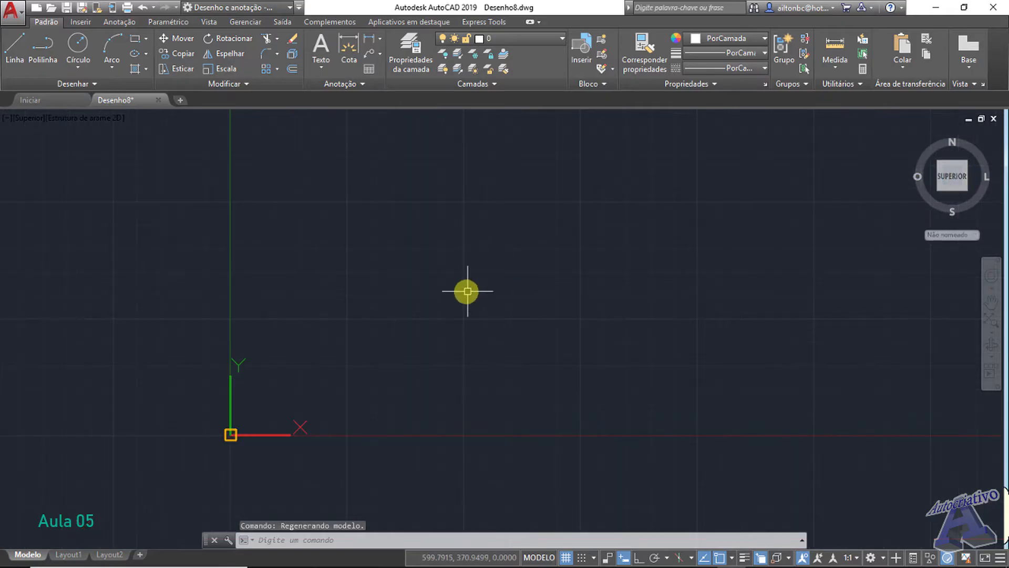
{"action": "left_click", "coordinate": [135, 40]}
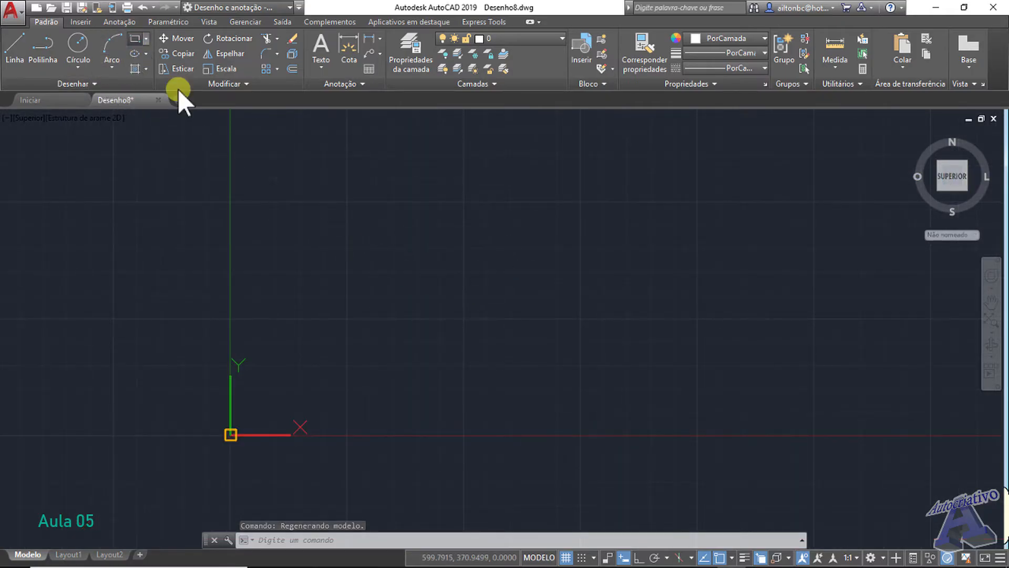
{"action": "left_click", "coordinate": [396, 171]}
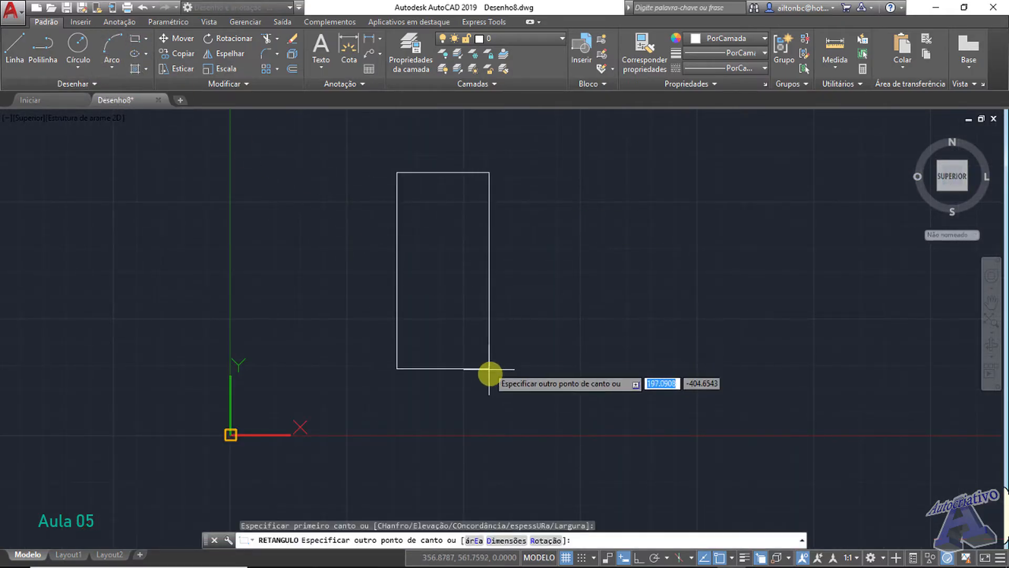
{"action": "left_click", "coordinate": [462, 402]}
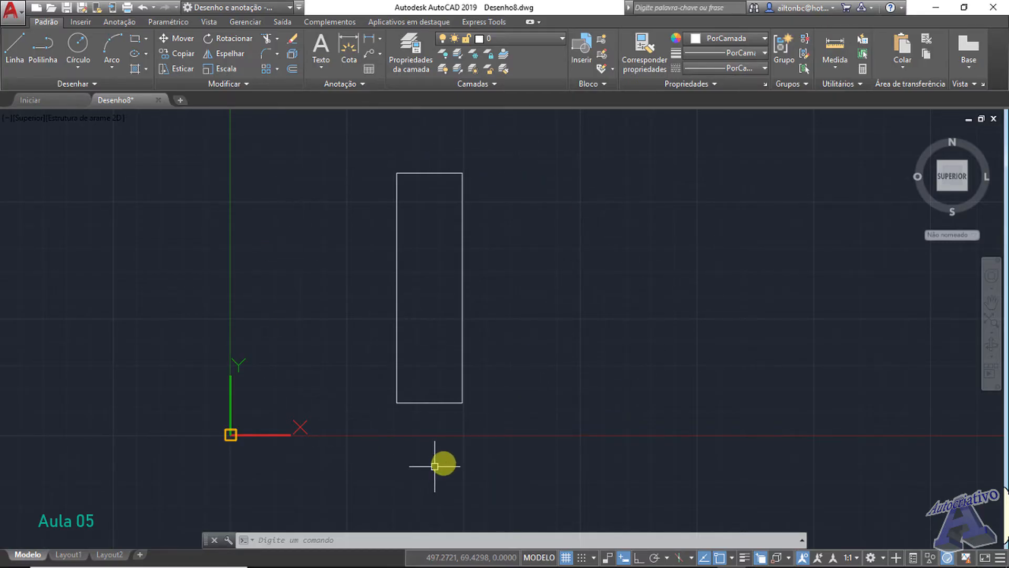
- Rotate the Superior view 90° counterclockwise with the ViewCube, inspect the rectangle, and rotate the view back clockwise
{"action": "mouse_move", "coordinate": [942, 141]}
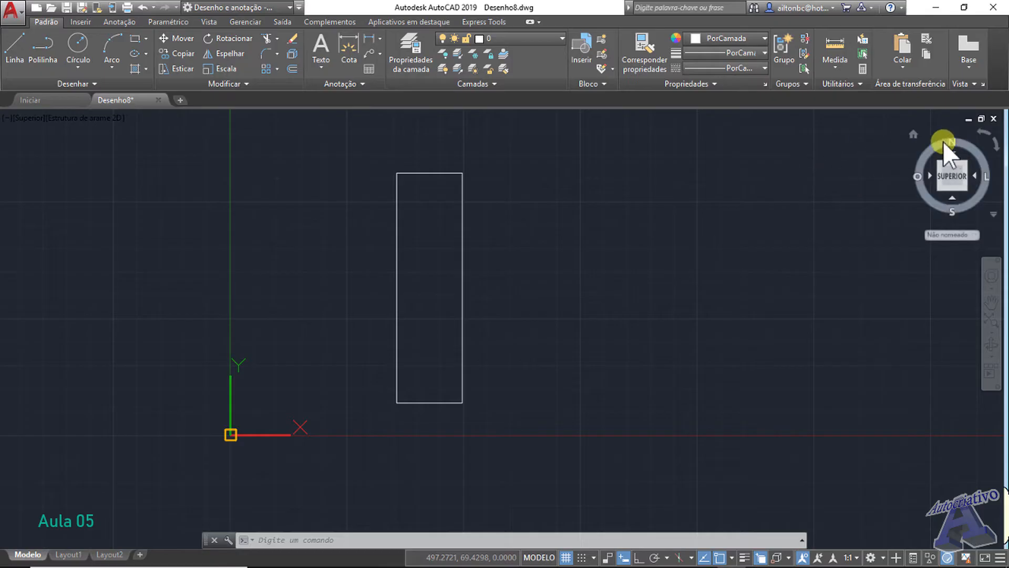
{"action": "left_click", "coordinate": [981, 131]}
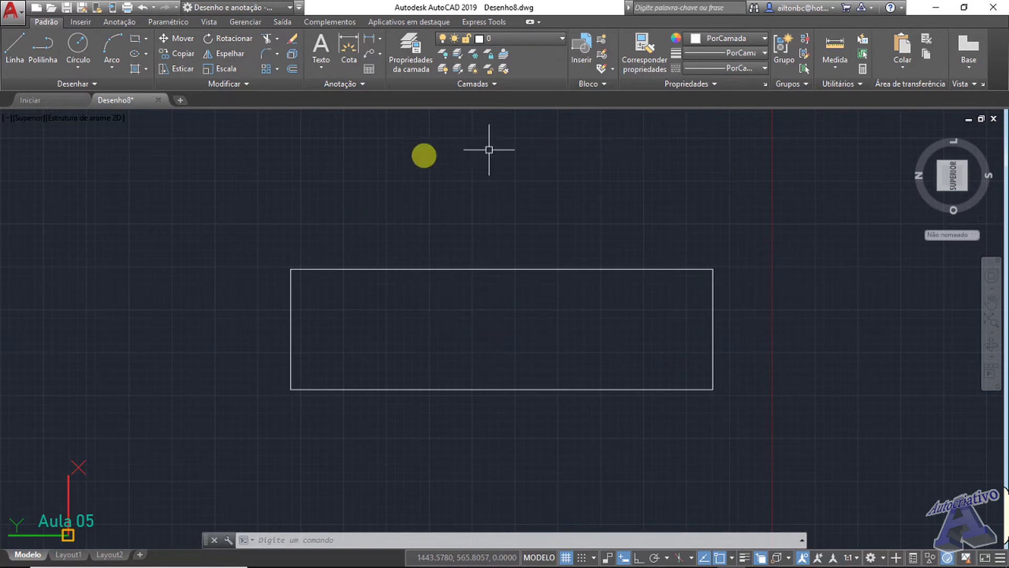
{"action": "mouse_move", "coordinate": [964, 160]}
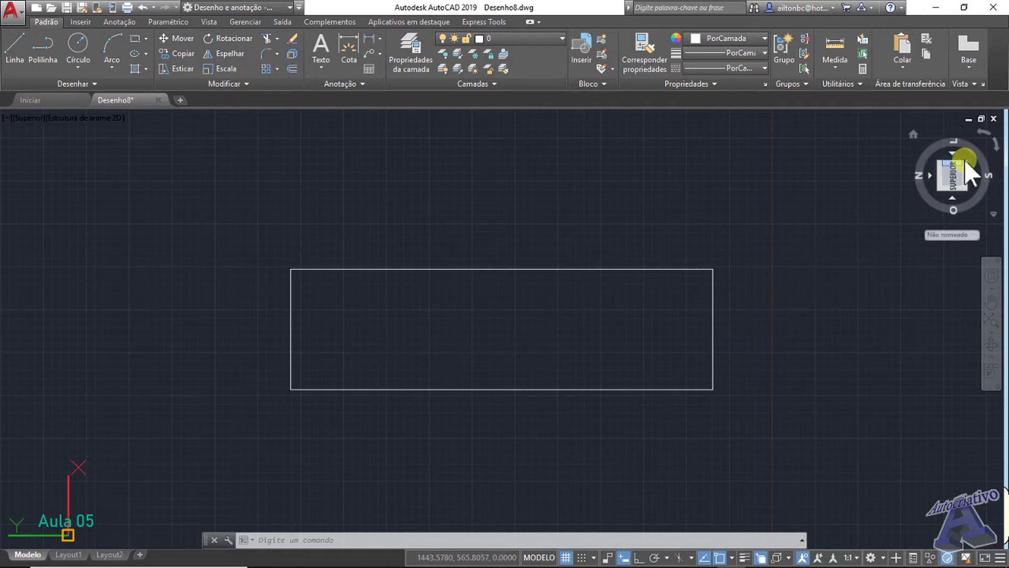
{"action": "left_click", "coordinate": [994, 147]}
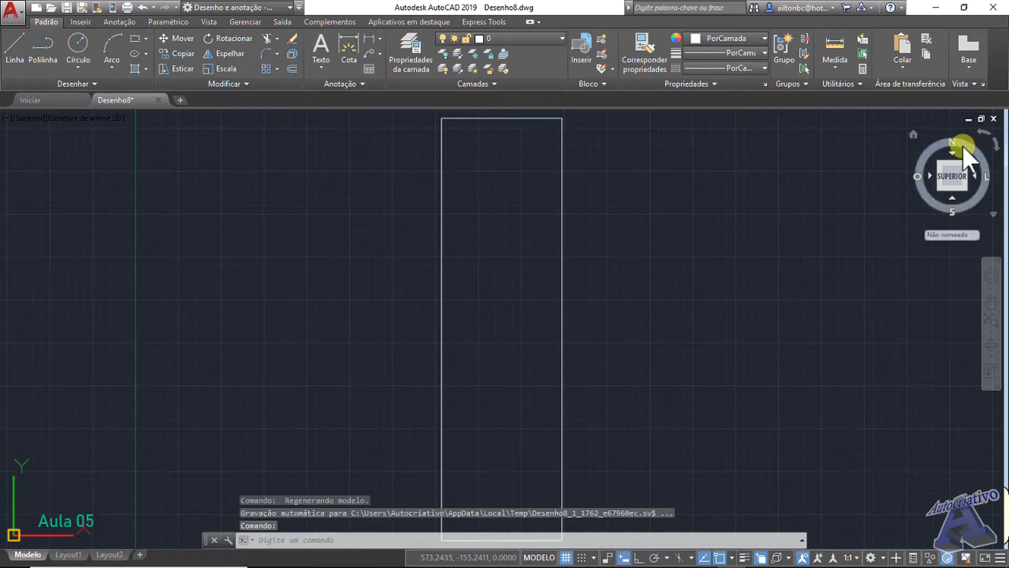
- Delete the tall rectangle from the drawing
{"action": "scroll", "coordinate": [624, 265], "scroll_direction": "down", "scroll_amount": 5}
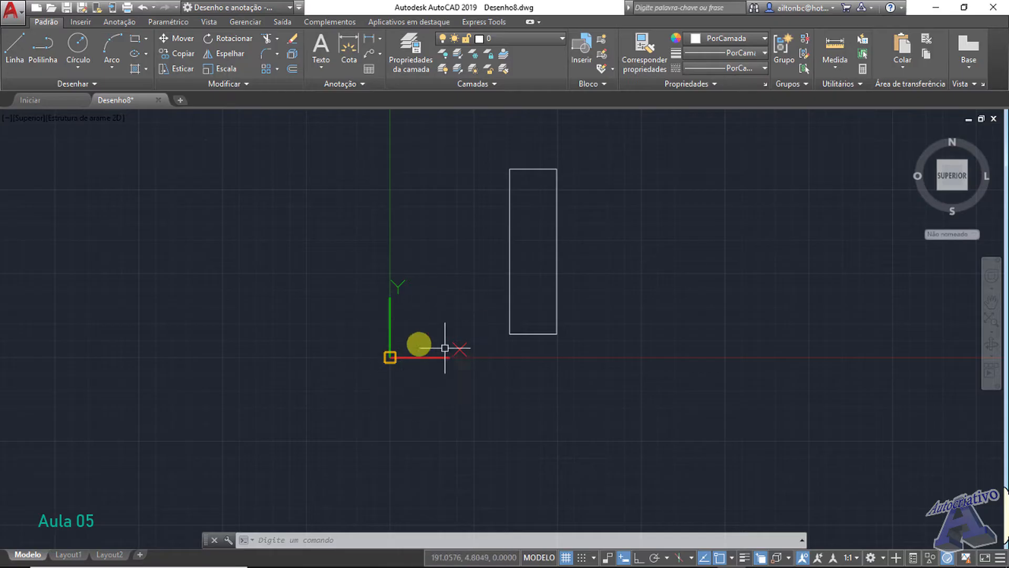
{"action": "middle_click_drag", "start_coordinate": [482, 270], "coordinate": [241, 371]}
{"action": "left_click", "coordinate": [348, 442]}
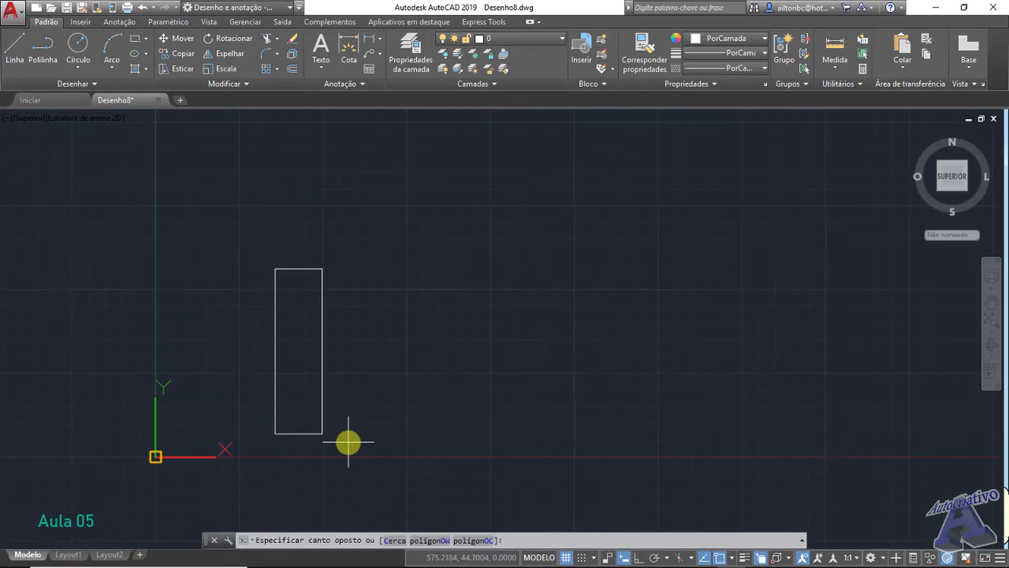
{"action": "left_click", "coordinate": [257, 250]}
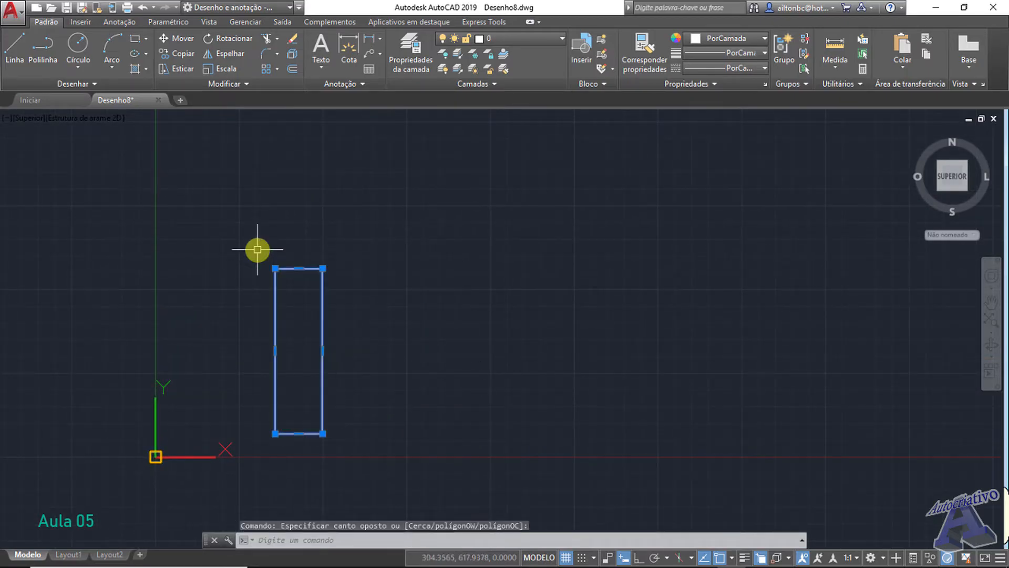
{"action": "key", "text": "Delete"}
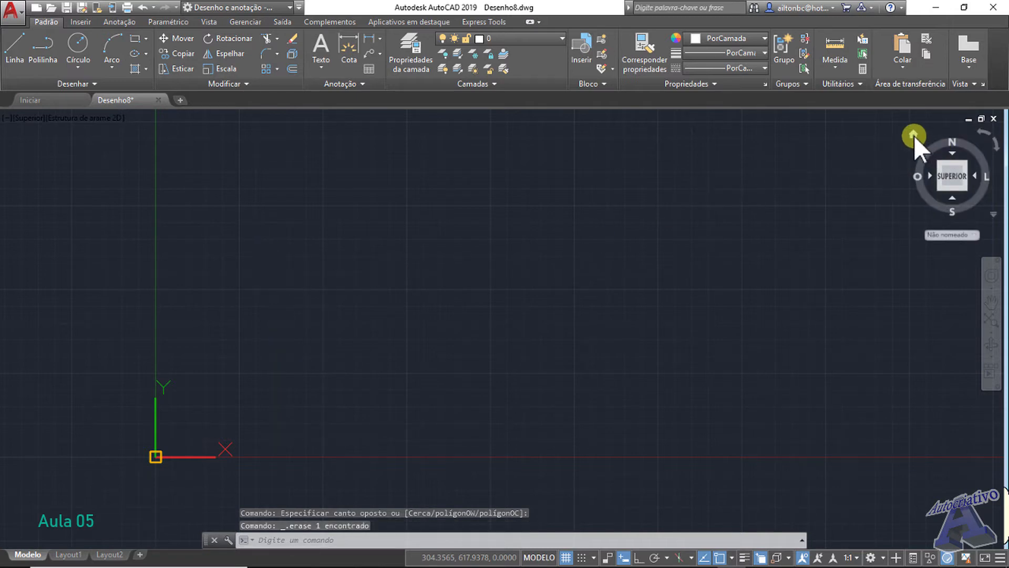
- Switch to the home isometric view with the ViewCube and return to the Superior view
{"action": "left_click", "coordinate": [914, 136]}
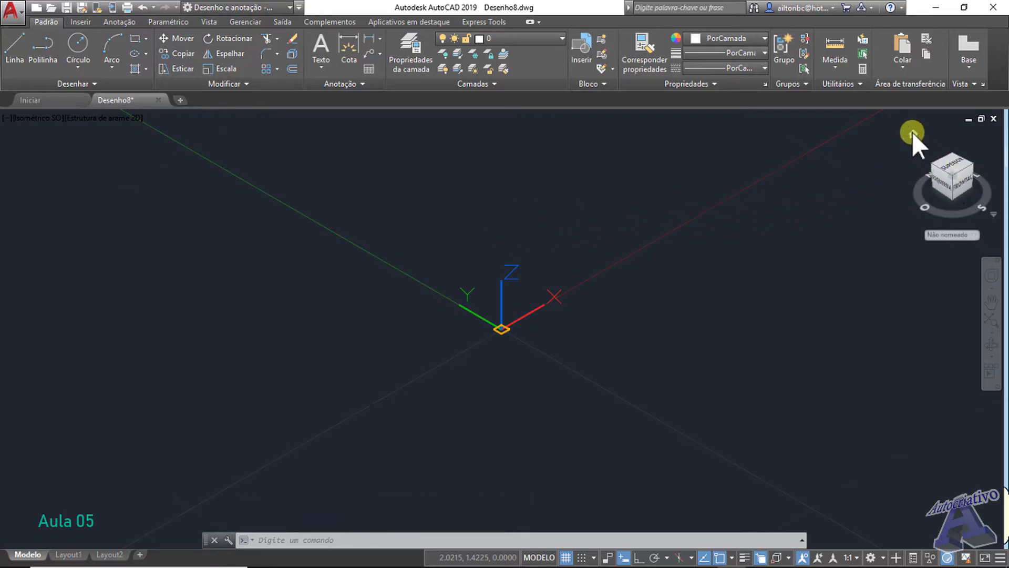
{"action": "left_click", "coordinate": [955, 167]}
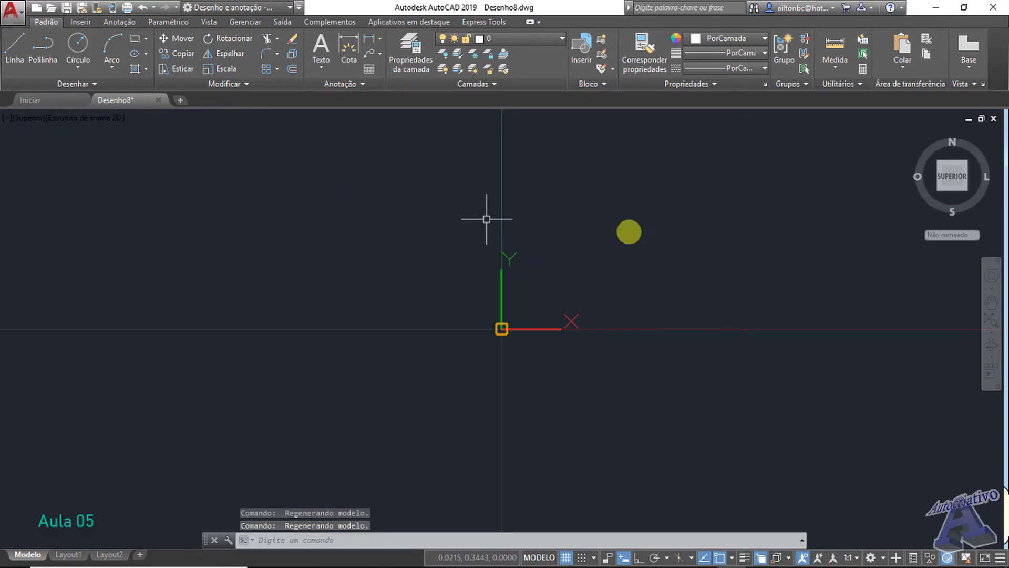
{"action": "middle_click_drag", "start_coordinate": [665, 227], "coordinate": [494, 245]}
{"action": "scroll", "coordinate": [495, 243], "scroll_direction": "down", "scroll_amount": 6}
{"action": "middle_click_drag", "start_coordinate": [678, 241], "coordinate": [538, 275]}
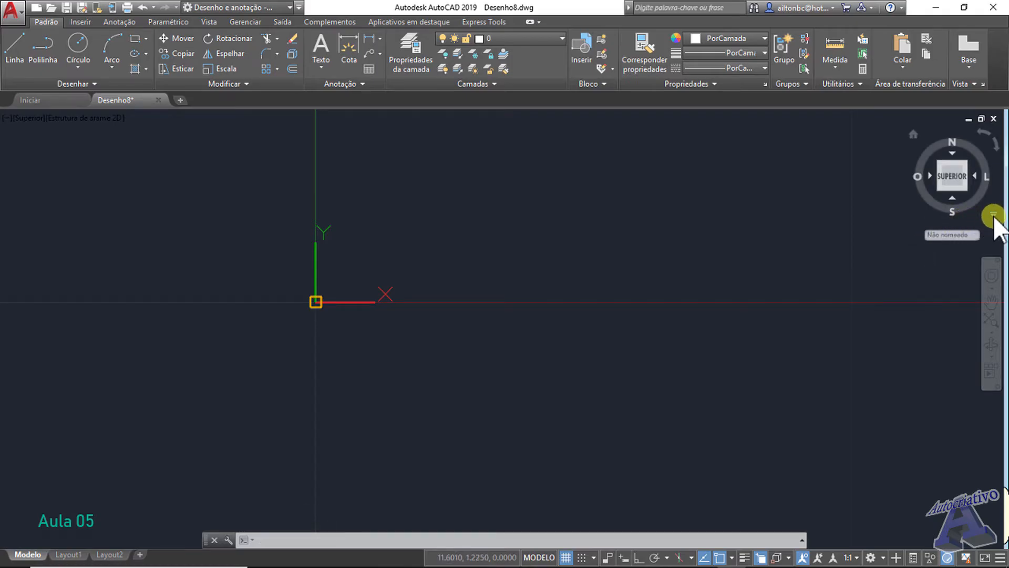
- Show the ViewCube's projection and settings options and dismiss them without choosing any
{"action": "left_click", "coordinate": [993, 215]}
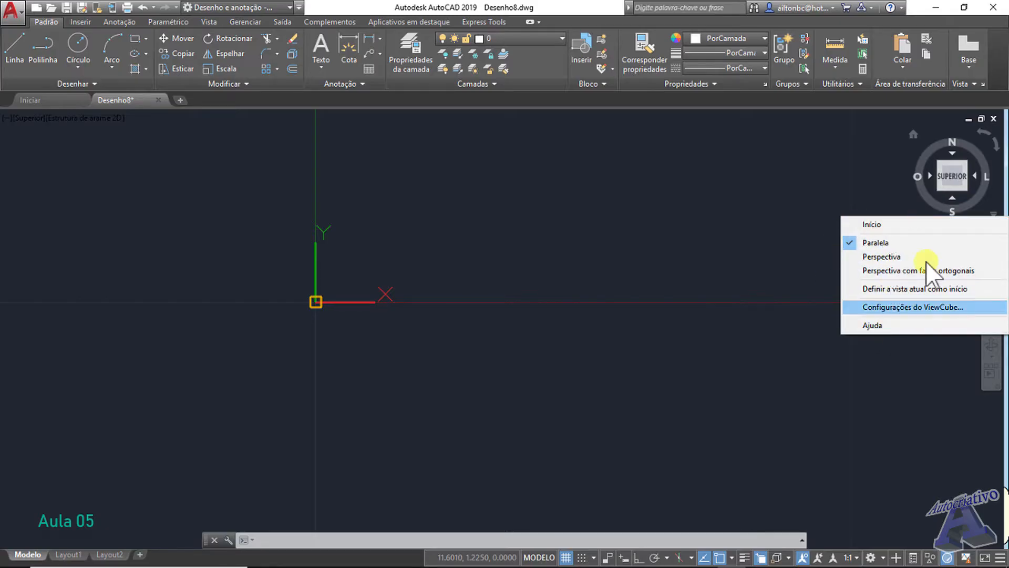
{"action": "left_click", "coordinate": [506, 229]}
{"action": "middle_click_drag", "start_coordinate": [547, 205], "coordinate": [451, 377]}
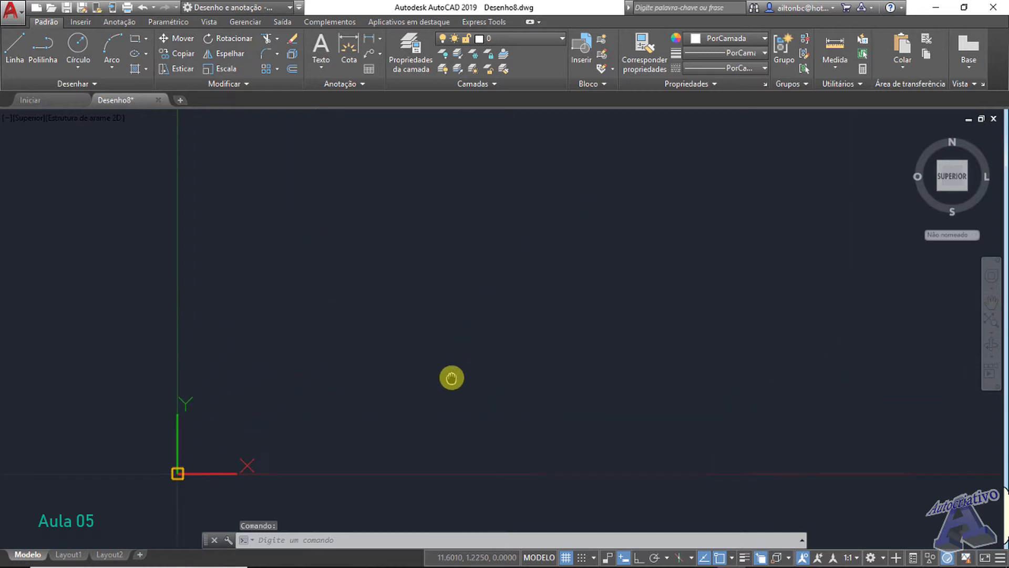
{"action": "scroll", "coordinate": [461, 334], "scroll_direction": "down", "scroll_amount": 8}
{"action": "middle_click_drag", "start_coordinate": [521, 301], "coordinate": [257, 407]}
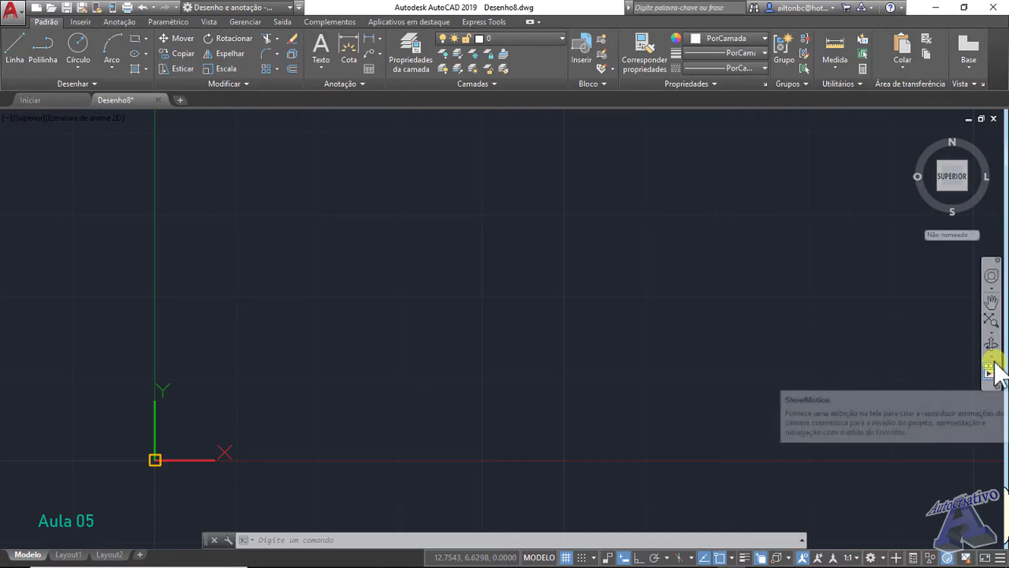
- Display the full navigation SteeringWheel, look over its zoom, orbit and pan tools, and close it
{"action": "left_click", "coordinate": [992, 277]}
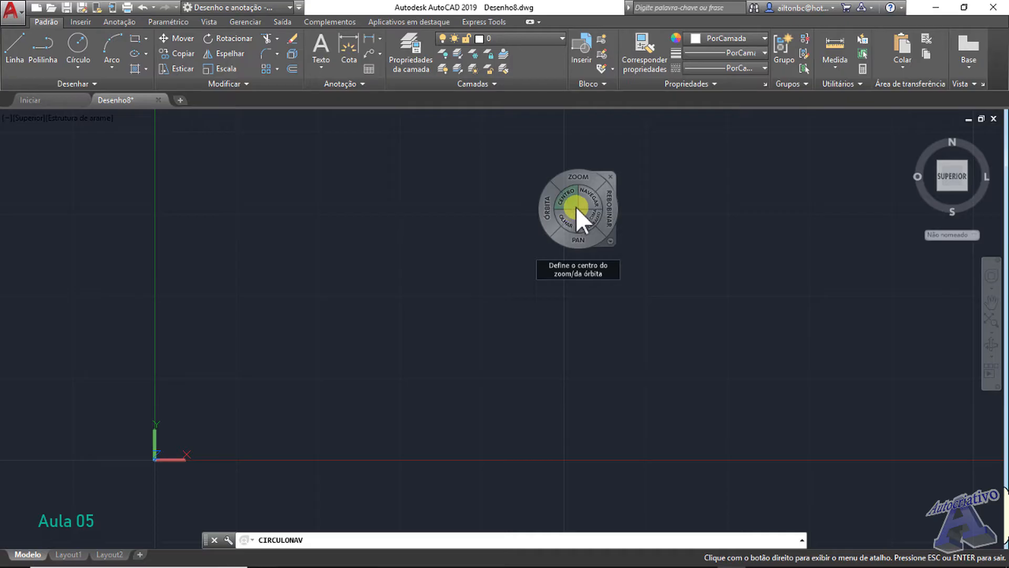
{"action": "left_click", "coordinate": [609, 177]}
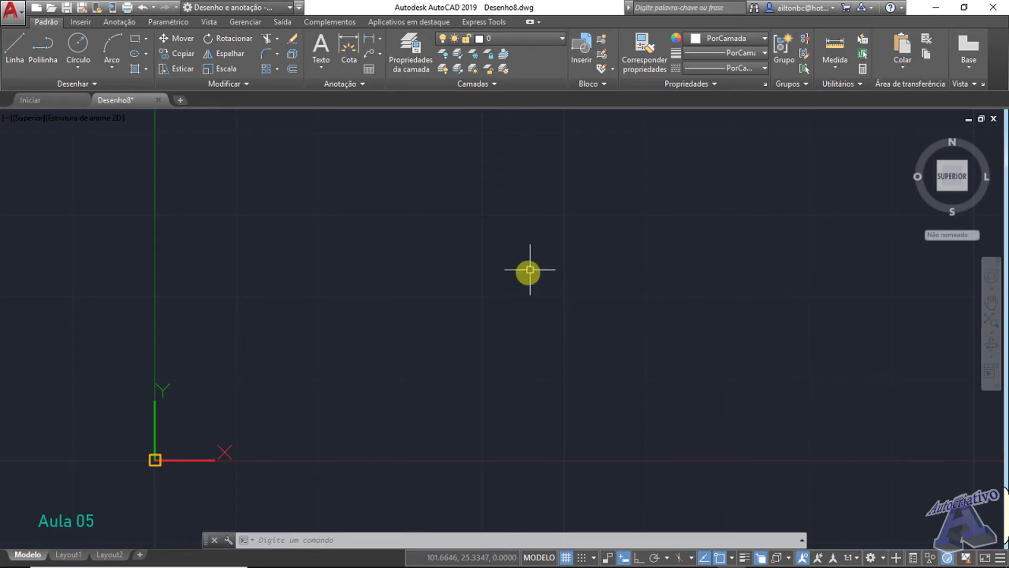
{"action": "scroll", "coordinate": [530, 270], "scroll_direction": "down", "scroll_amount": 3}
{"action": "mouse_move", "coordinate": [532, 273]}
{"action": "middle_mouse_down"}
{"action": "mouse_move", "coordinate": [606, 232]}
{"action": "mouse_move", "coordinate": [336, 363]}
{"action": "middle_mouse_up"}
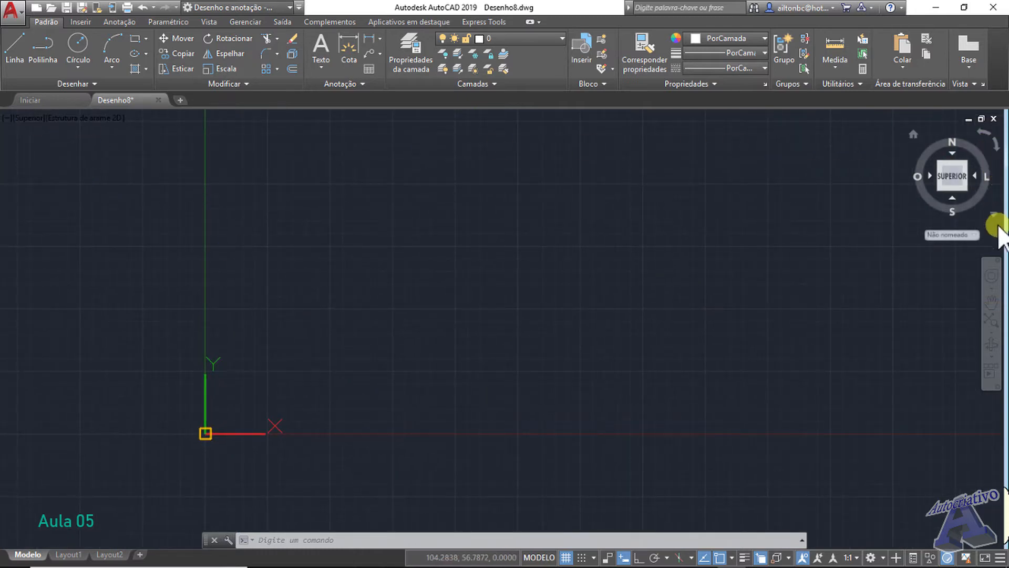
{"action": "middle_click_drag", "start_coordinate": [541, 276], "coordinate": [537, 276]}
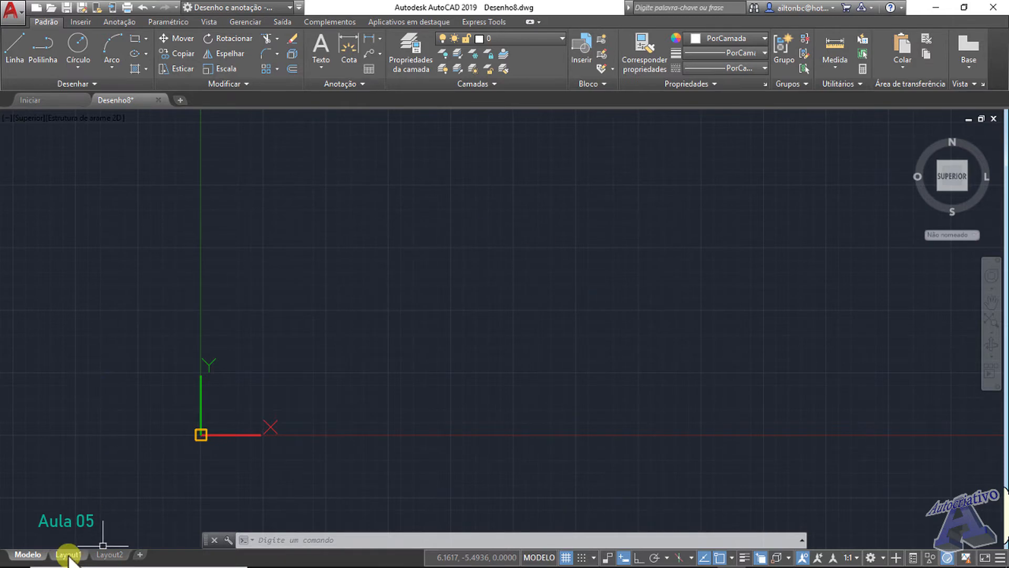
- Add two new layouts after Layout2
{"action": "mouse_move", "coordinate": [73, 558]}
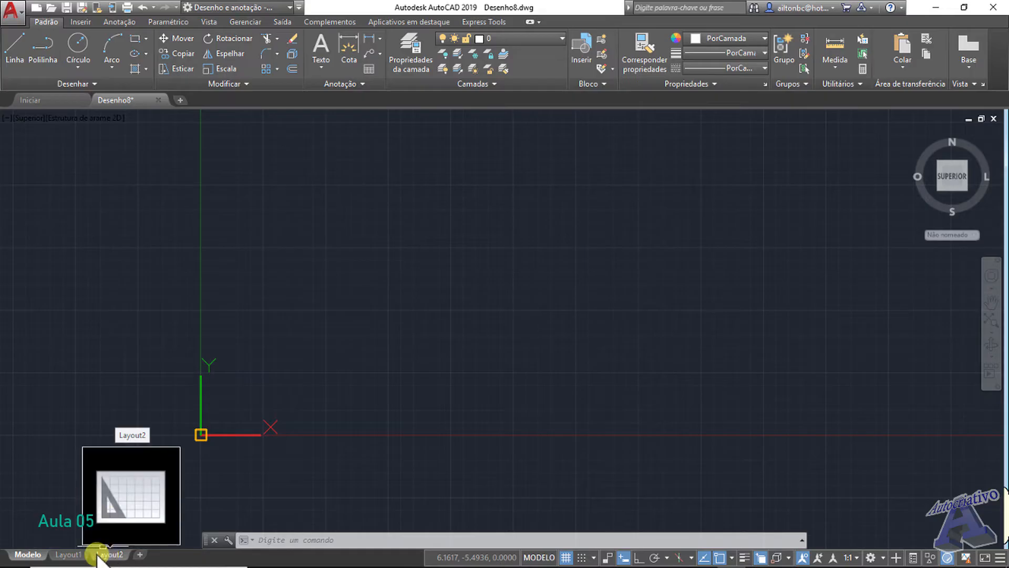
{"action": "left_click", "coordinate": [141, 555]}
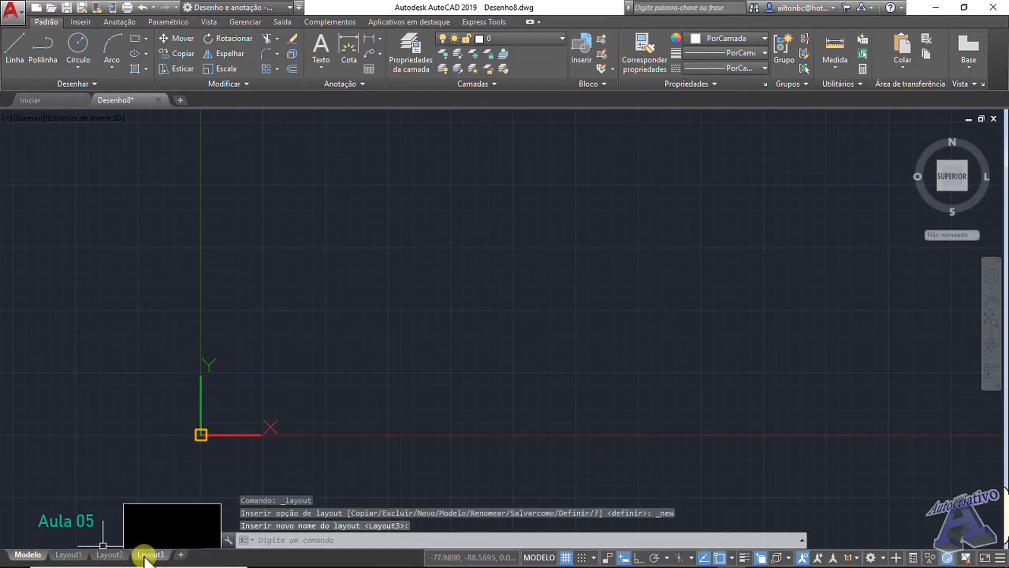
{"action": "left_click", "coordinate": [180, 554]}
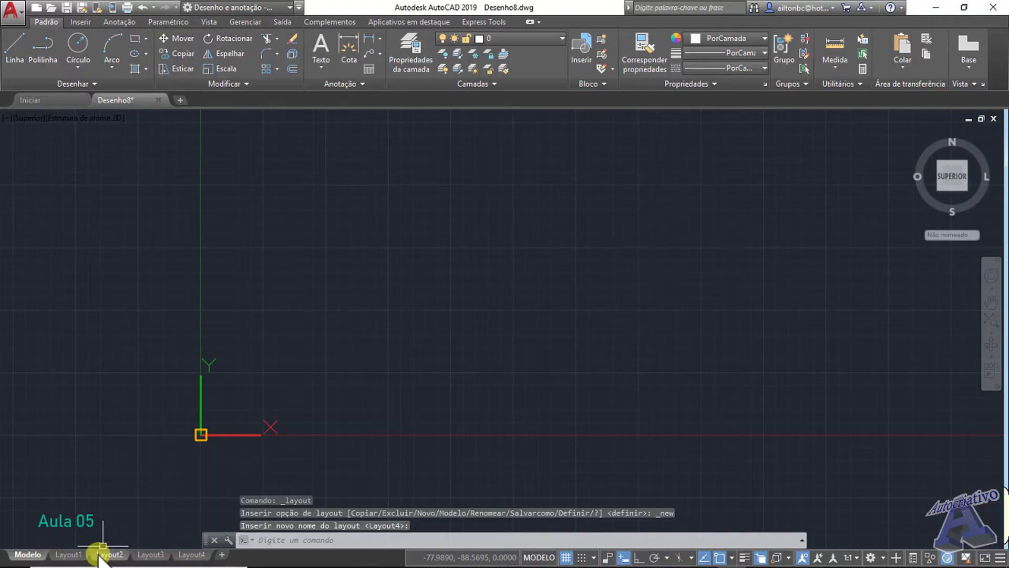
- View the sheet and viewport of Layout1, and return to model space
{"action": "left_click", "coordinate": [69, 555]}
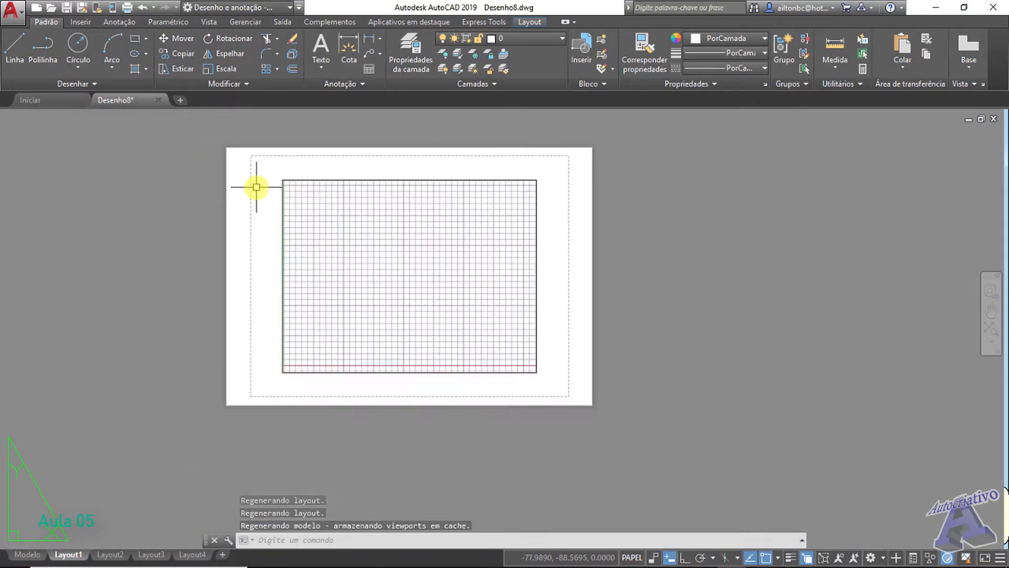
{"action": "scroll", "coordinate": [256, 187], "scroll_direction": "down", "scroll_amount": 1}
{"action": "scroll", "coordinate": [293, 187], "scroll_direction": "up", "scroll_amount": 1}
{"action": "middle_click_drag", "start_coordinate": [308, 188], "coordinate": [317, 190]}
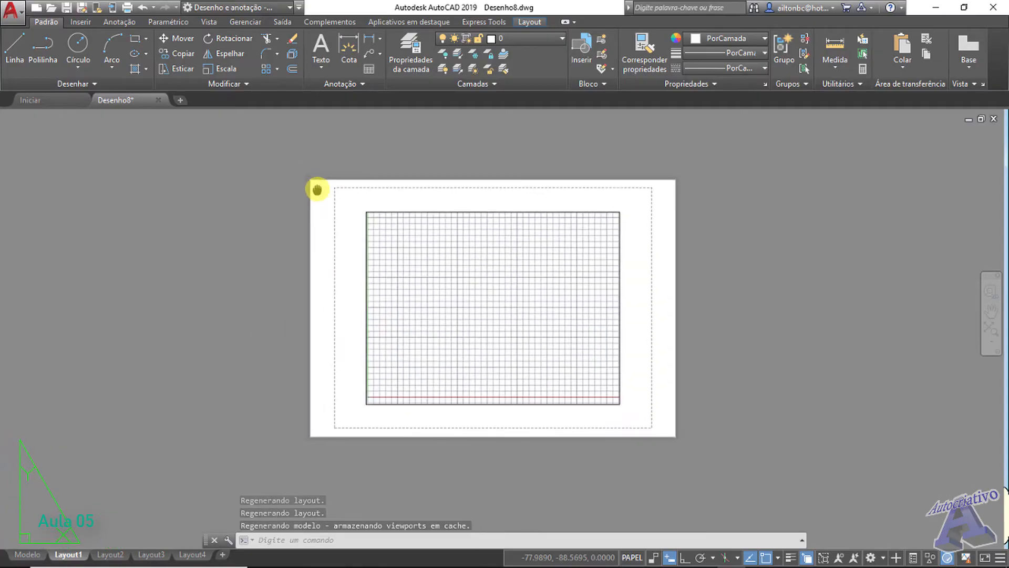
{"action": "scroll", "coordinate": [305, 174], "scroll_direction": "up", "scroll_amount": 1}
{"action": "scroll", "coordinate": [448, 175], "scroll_direction": "down", "scroll_amount": 1}
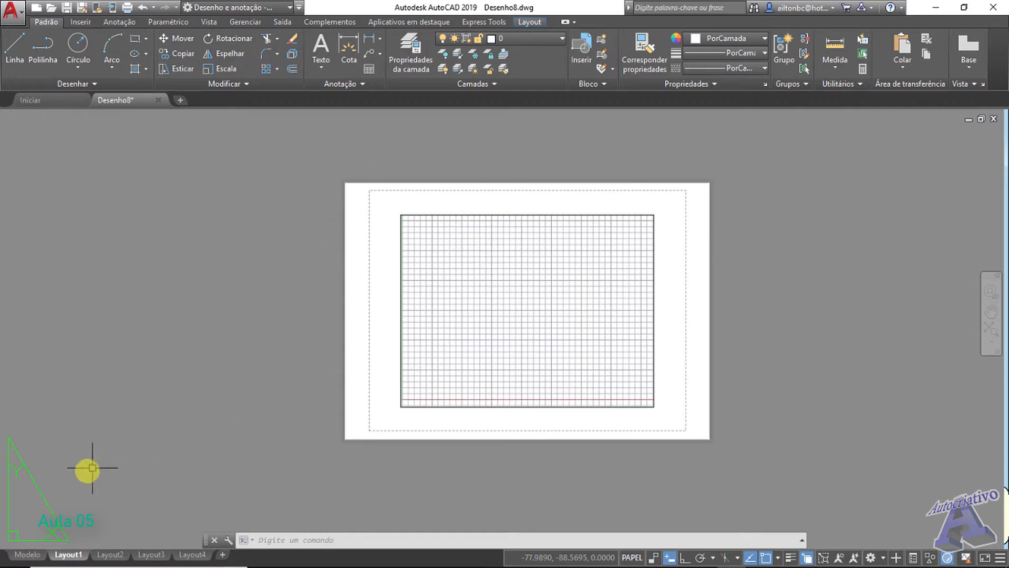
{"action": "left_click", "coordinate": [29, 555]}
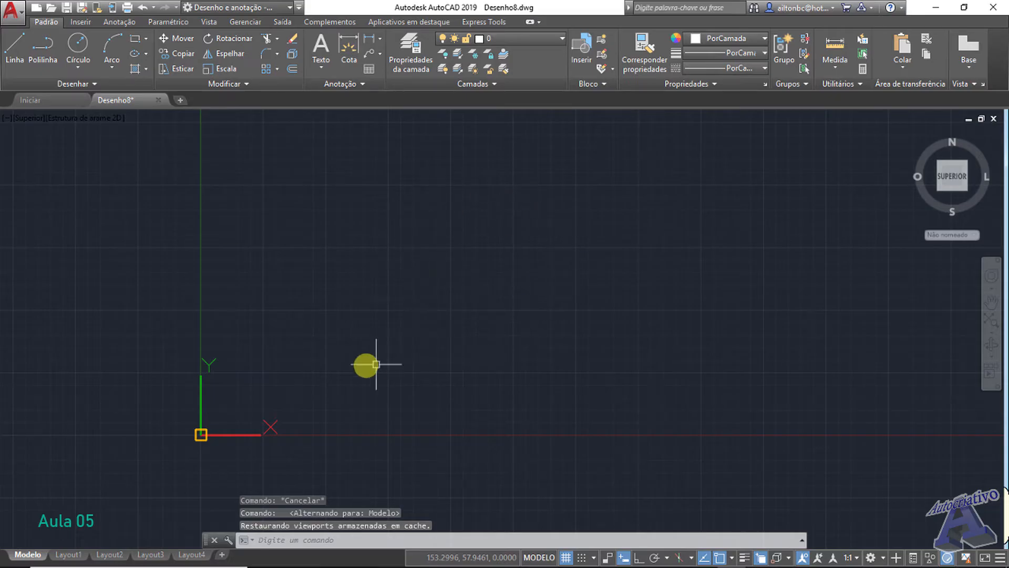
- Look through Layout2, Layout3, Layout4 and Layout1, and return to model space
{"action": "left_click", "coordinate": [113, 558]}
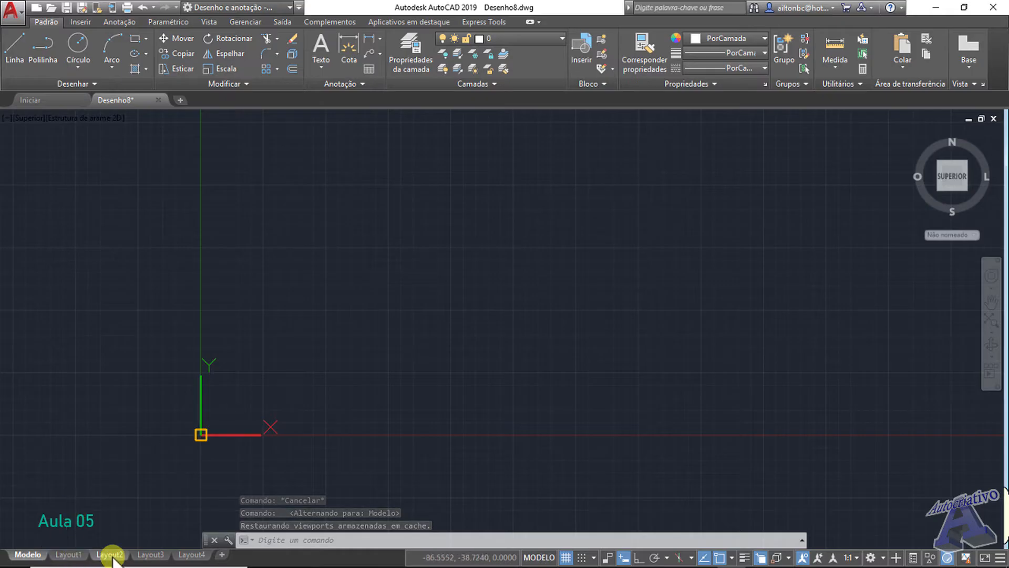
{"action": "left_click", "coordinate": [149, 558]}
{"action": "left_click", "coordinate": [192, 558]}
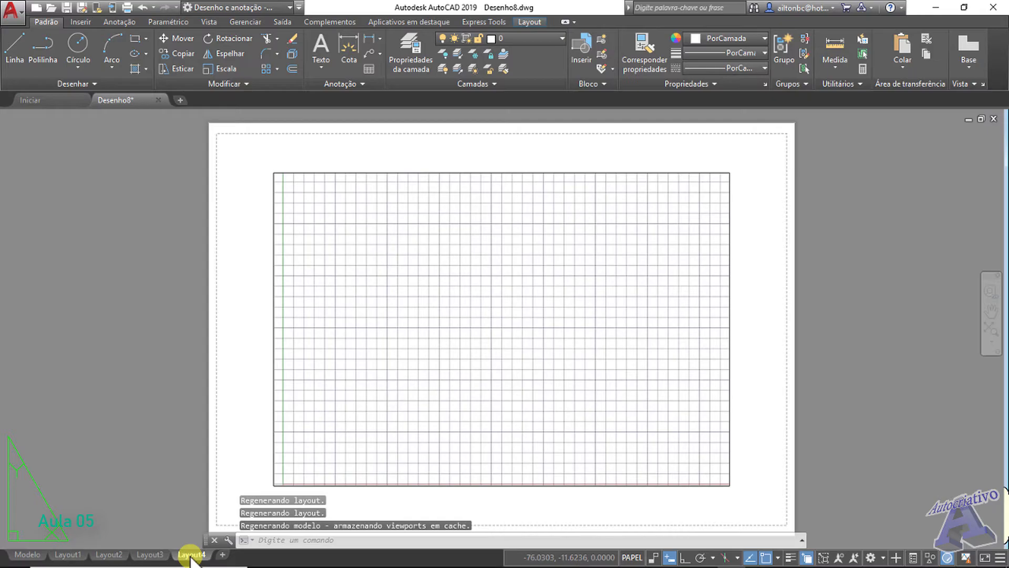
{"action": "left_click", "coordinate": [68, 555]}
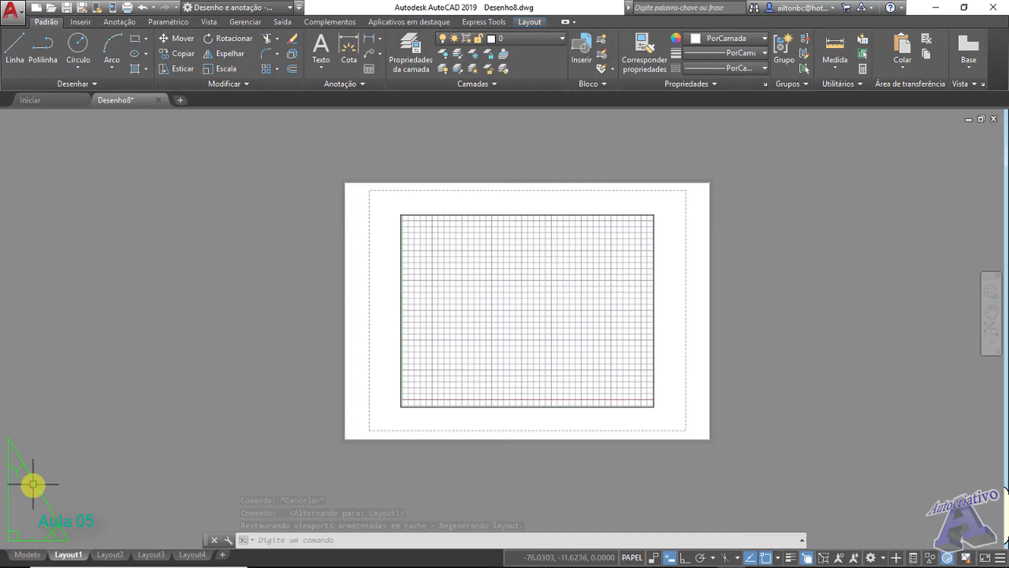
{"action": "left_click", "coordinate": [27, 555]}
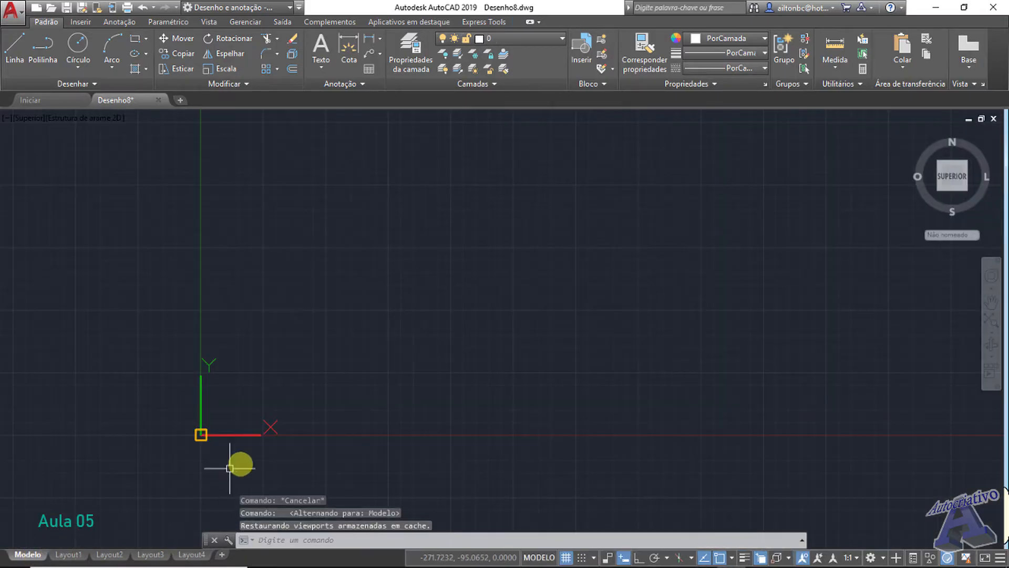
{"action": "middle_click_drag", "start_coordinate": [329, 395], "coordinate": [249, 430]}
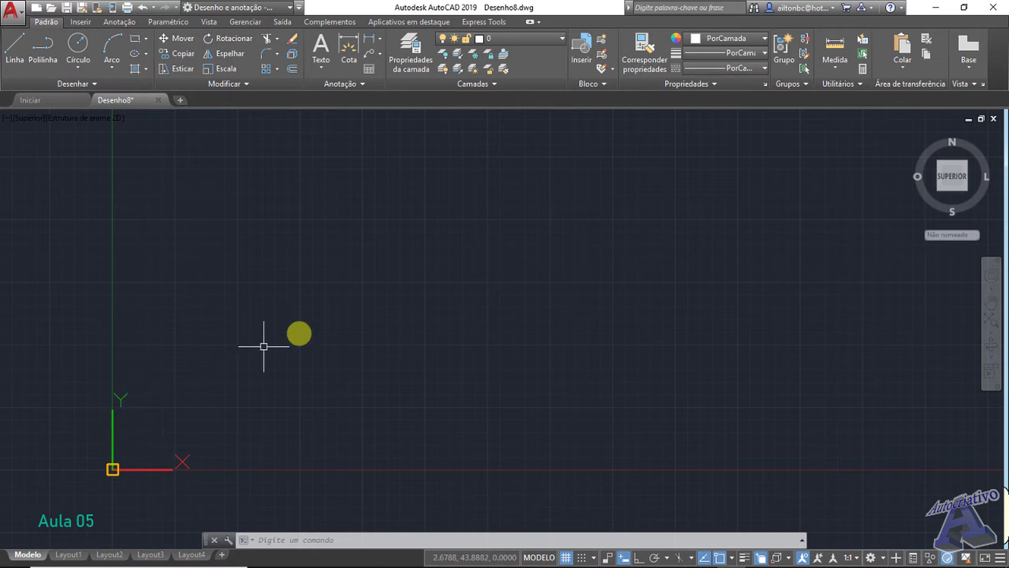
- View model space from the southwest isometric corner and from Superior again, and compare it with Layout1 before returning to Modelo
{"action": "left_click", "coordinate": [940, 189]}
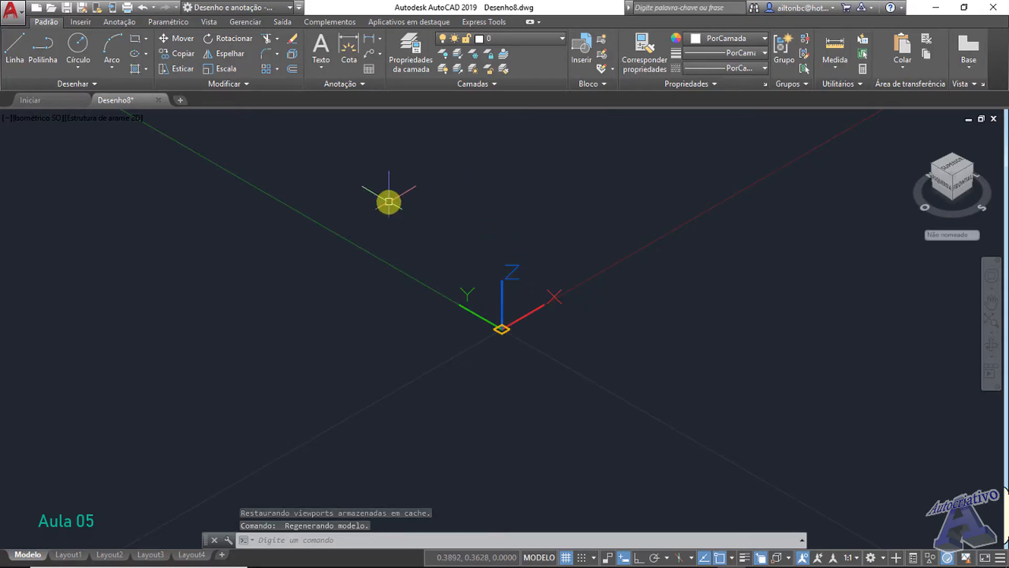
{"action": "left_click", "coordinate": [953, 168]}
{"action": "mouse_move", "coordinate": [588, 286]}
{"action": "middle_mouse_down"}
{"action": "mouse_move", "coordinate": [717, 232]}
{"action": "mouse_move", "coordinate": [216, 365]}
{"action": "mouse_move", "coordinate": [227, 371]}
{"action": "mouse_move", "coordinate": [257, 336]}
{"action": "mouse_move", "coordinate": [165, 410]}
{"action": "middle_mouse_up"}
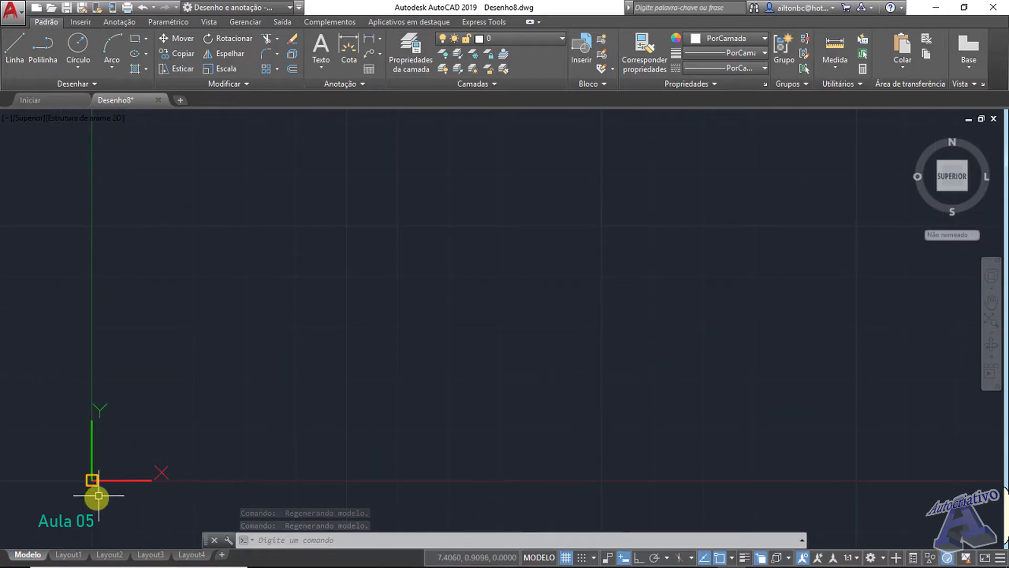
{"action": "left_click", "coordinate": [67, 554]}
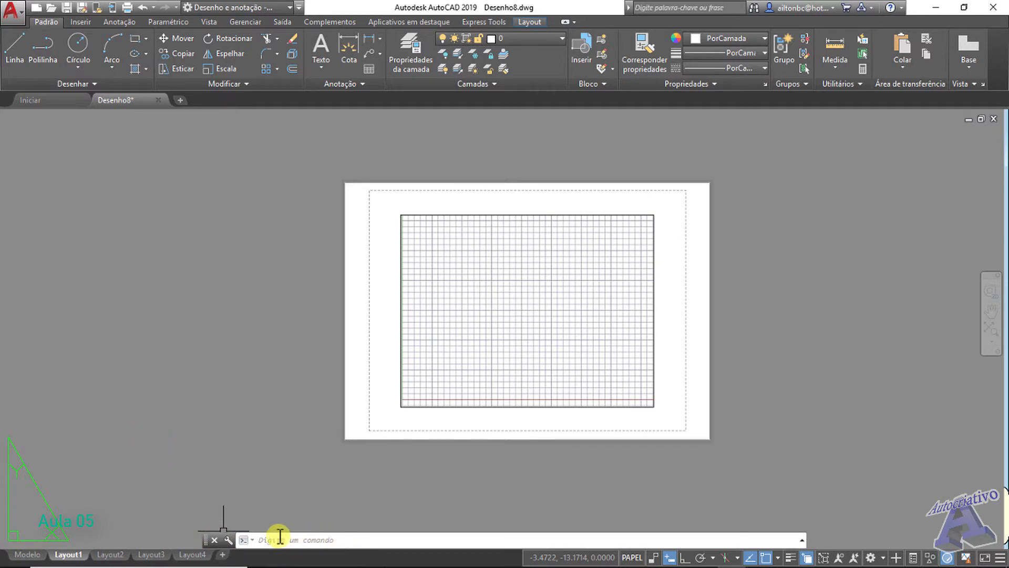
{"action": "left_click", "coordinate": [24, 554]}
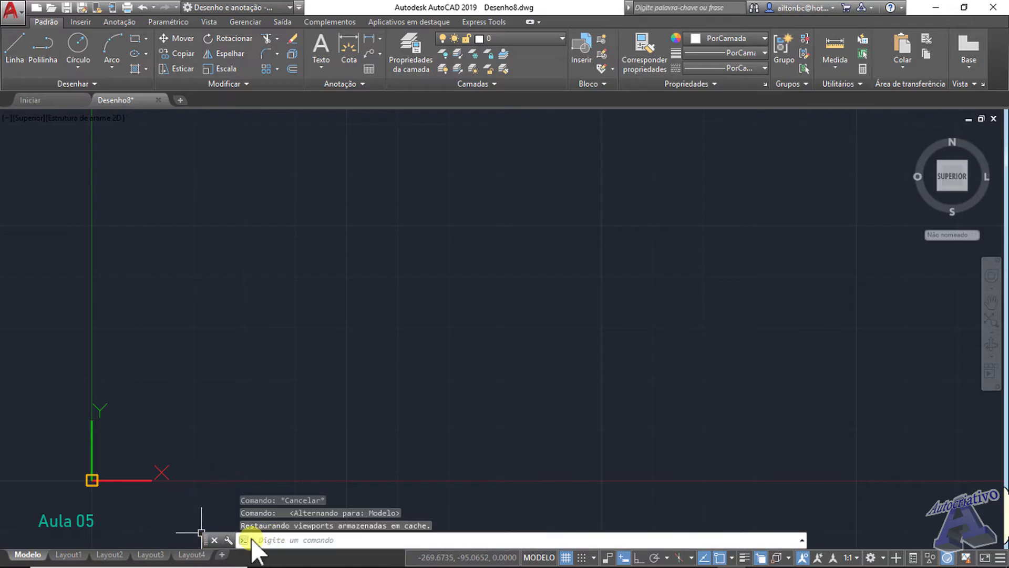
- Move the command line up into the drawing area and put it back along the area's lower edge
{"action": "mouse_move", "coordinate": [205, 540]}
{"action": "left_mouse_down"}
{"action": "mouse_move", "coordinate": [244, 498]}
{"action": "mouse_move", "coordinate": [311, 346]}
{"action": "mouse_move", "coordinate": [227, 396]}
{"action": "mouse_move", "coordinate": [239, 362]}
{"action": "left_mouse_up"}
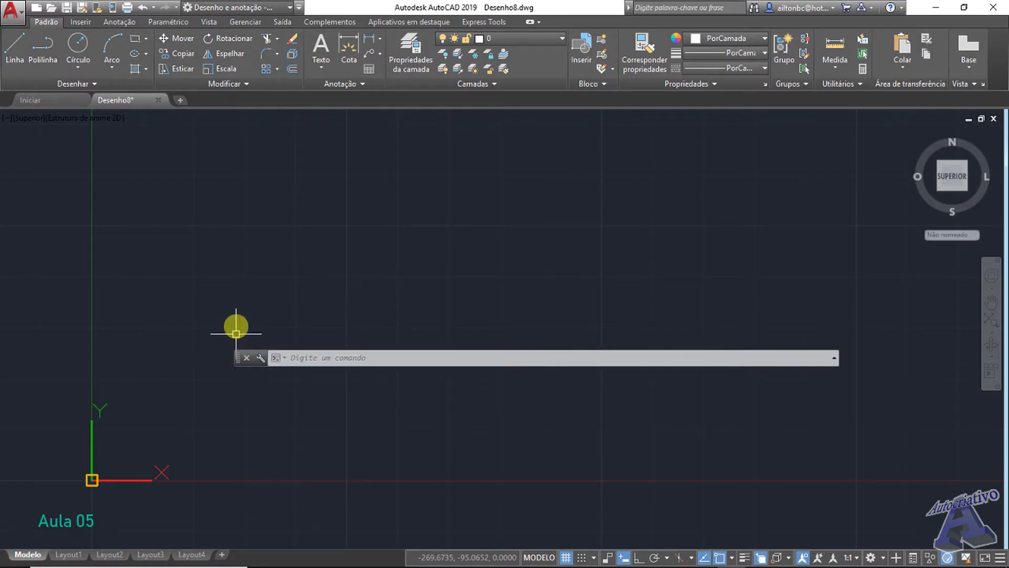
{"action": "left_click_drag", "start_coordinate": [238, 355], "coordinate": [235, 529]}
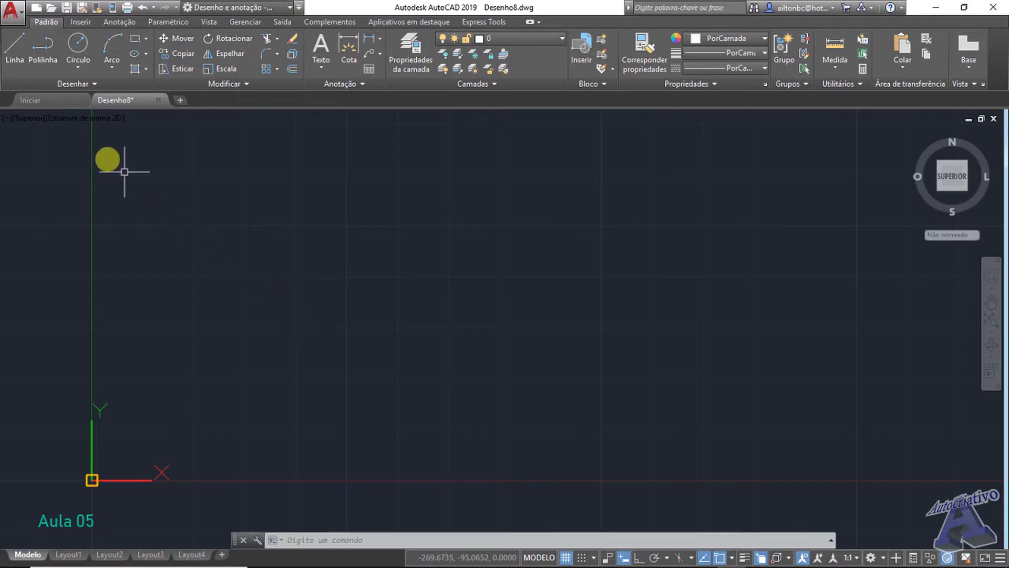
- Draw a single line sloping slightly downward in the middle of the drawing area above the X axis
{"action": "left_click", "coordinate": [16, 45]}
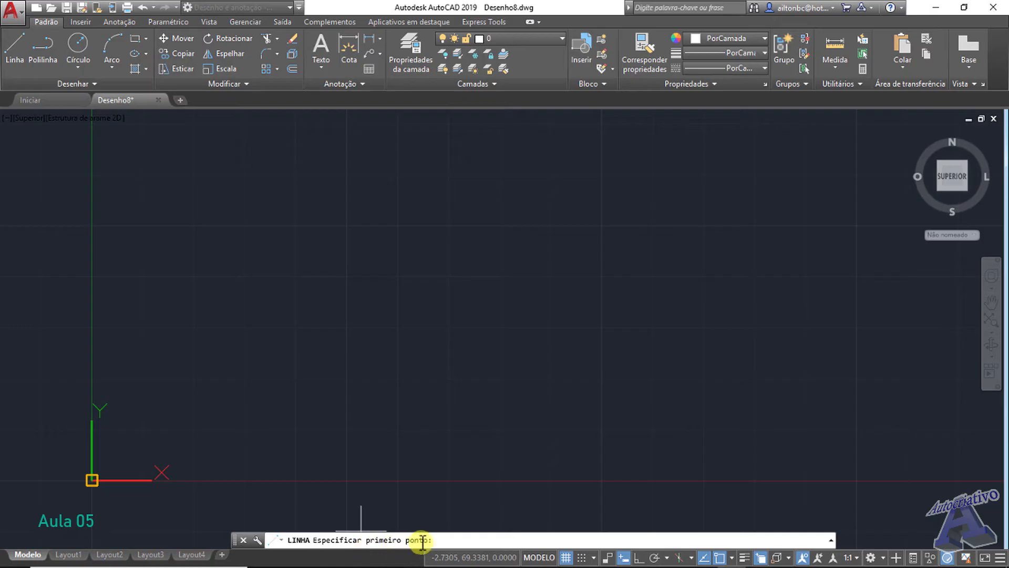
{"action": "left_click", "coordinate": [415, 256]}
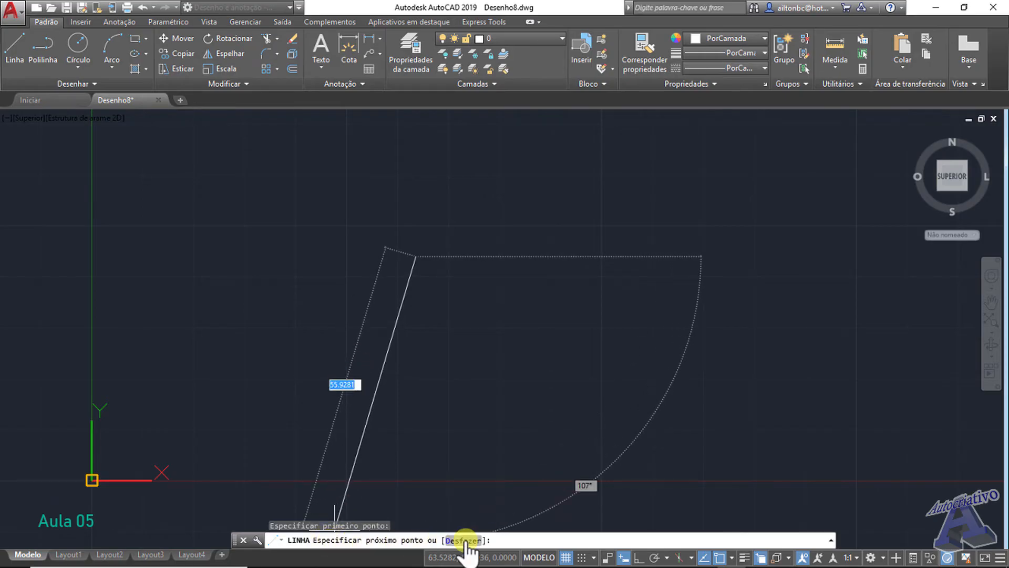
{"action": "left_click", "coordinate": [541, 274]}
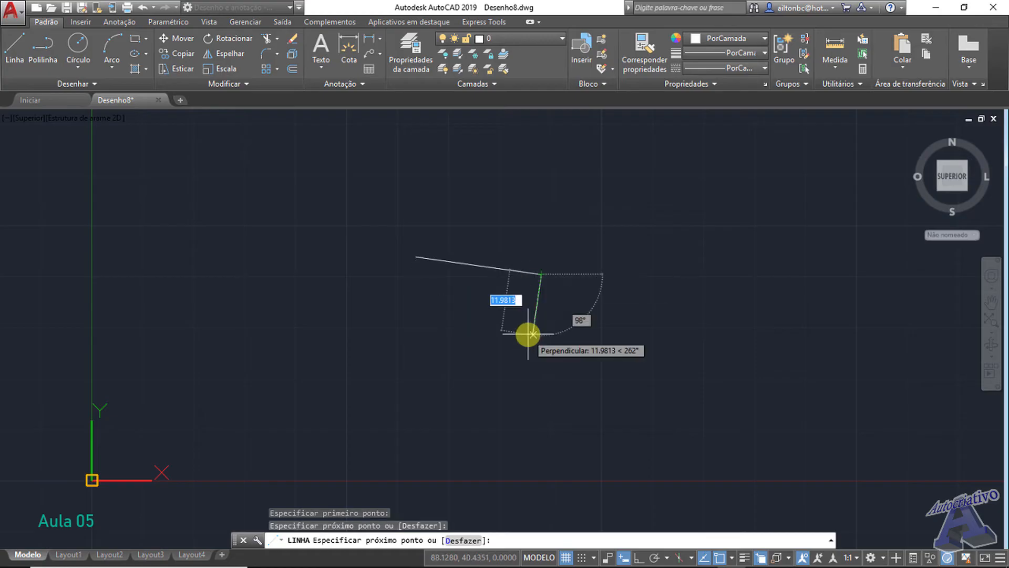
{"action": "key", "text": "Escape"}
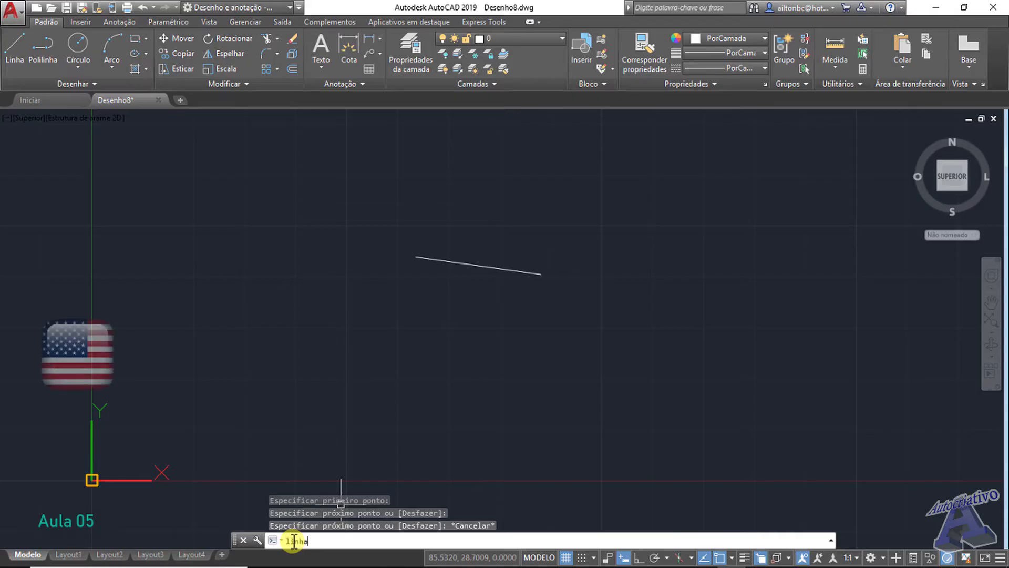
- Draw an open chain of three connected line segments below the sloping line with the LINHA command entered on the command line
{"action": "type", "text": "nha"}
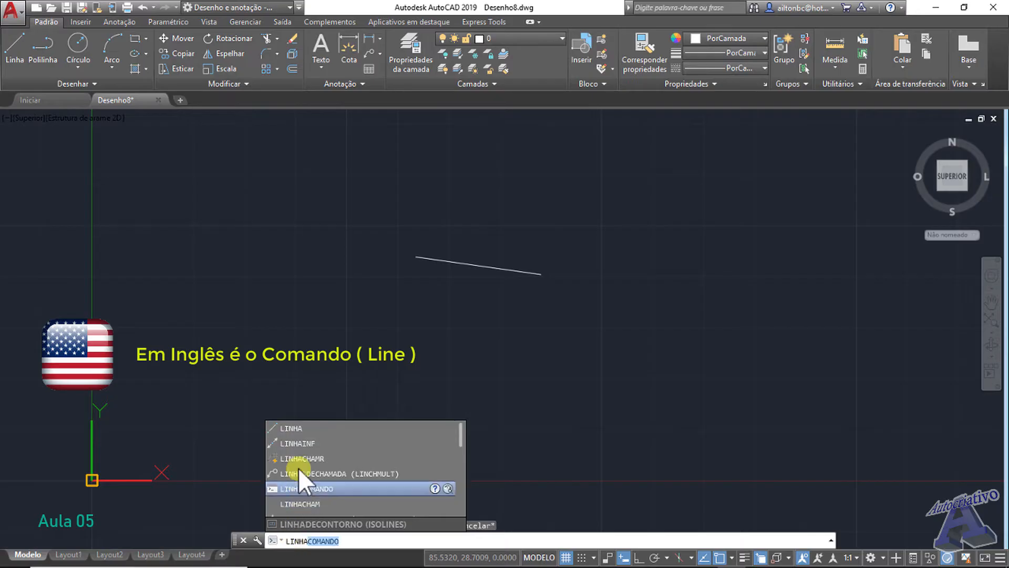
{"action": "left_click", "coordinate": [304, 430]}
{"action": "left_click", "coordinate": [405, 290]}
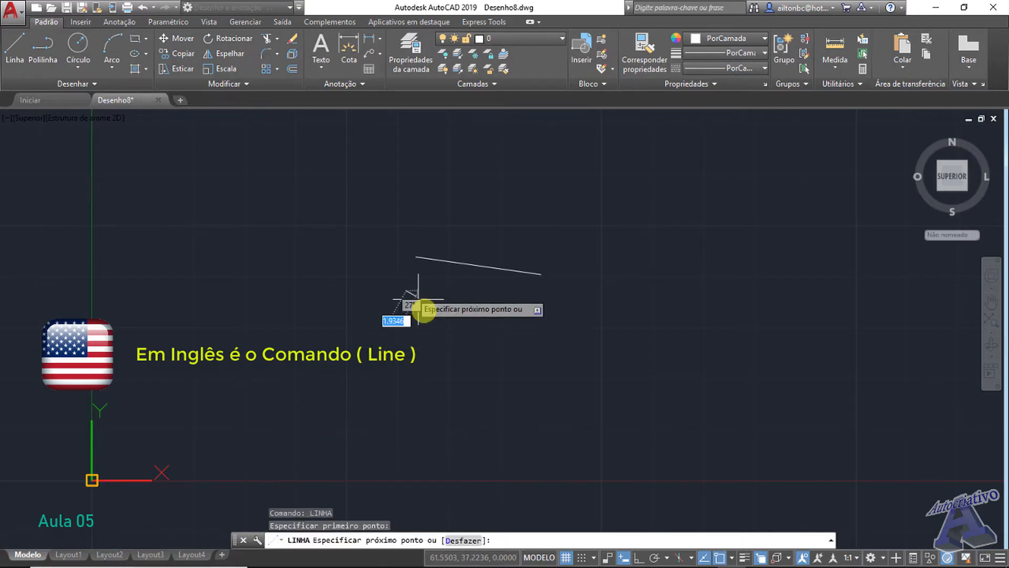
{"action": "left_click", "coordinate": [495, 394]}
{"action": "left_click", "coordinate": [542, 354]}
{"action": "left_click", "coordinate": [521, 330]}
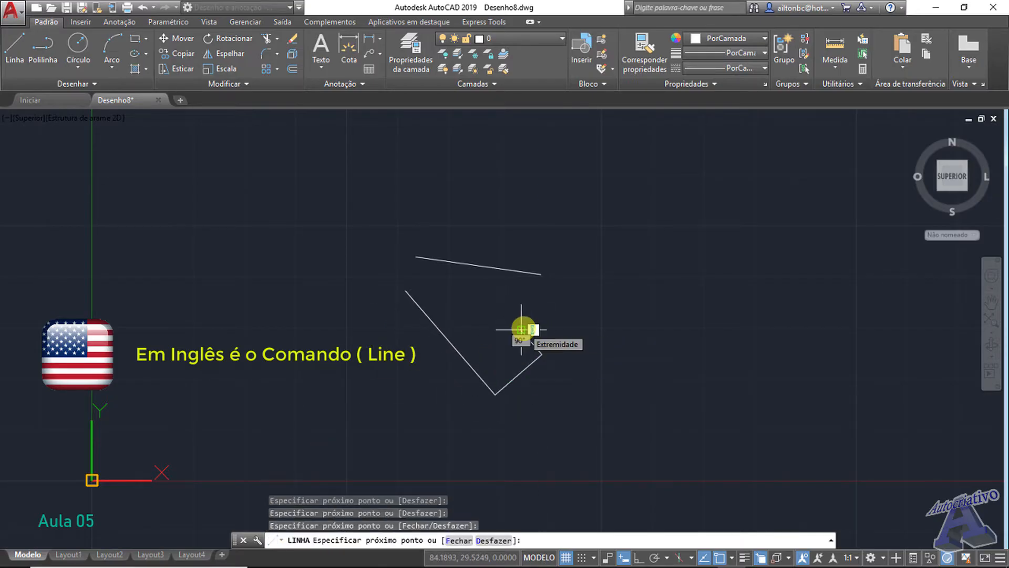
{"action": "key", "text": "Escape"}
- Delete all lines in the drawing area, both the single sloping line and the three-segment chain
{"action": "left_click", "coordinate": [606, 423]}
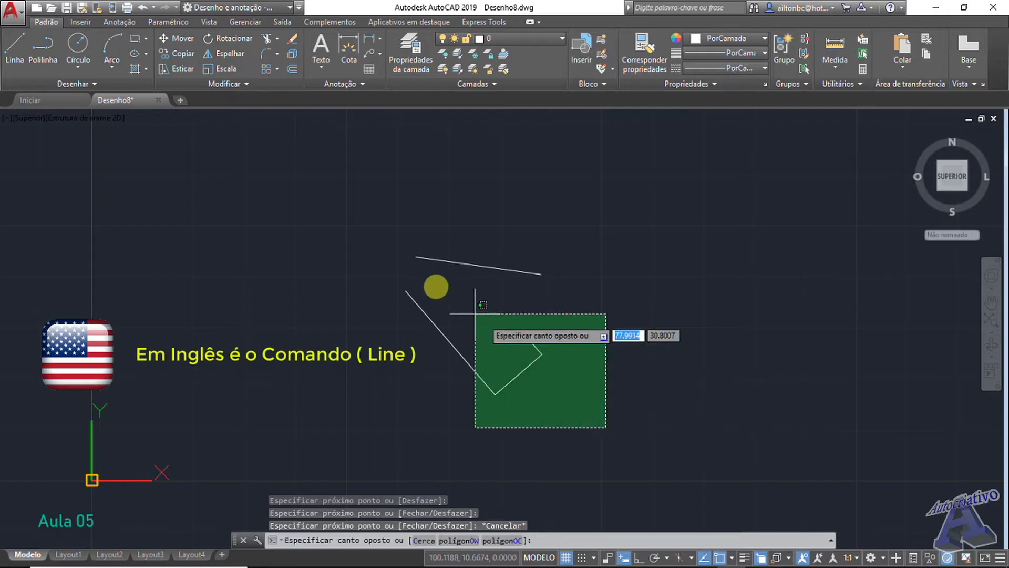
{"action": "left_click", "coordinate": [385, 232]}
{"action": "key", "text": "Delete"}
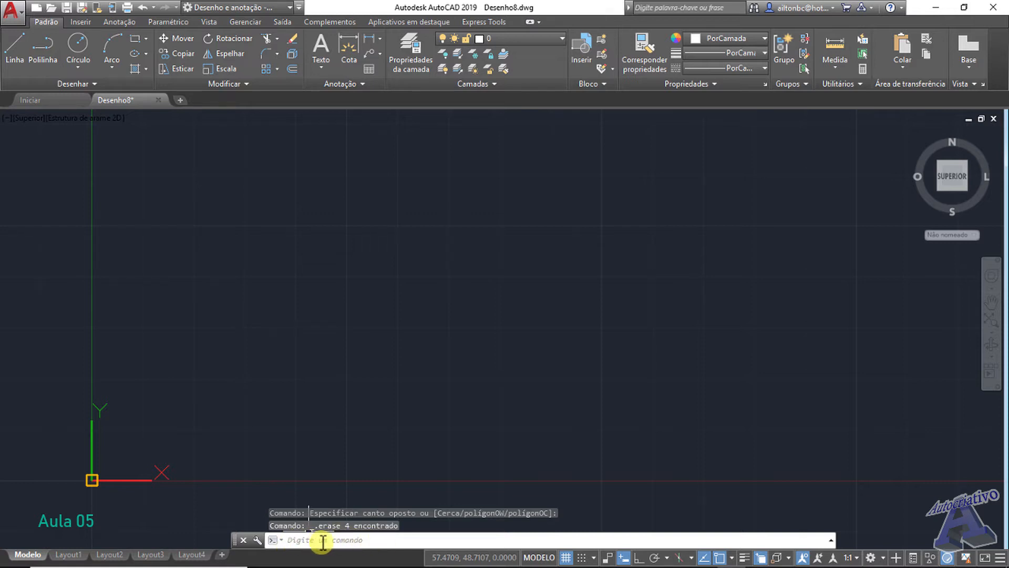
- Examine the command-line options of the Circle and Rectangle commands, including those after the rectangle's first corner, and cancel both commands
{"action": "left_click", "coordinate": [76, 45]}
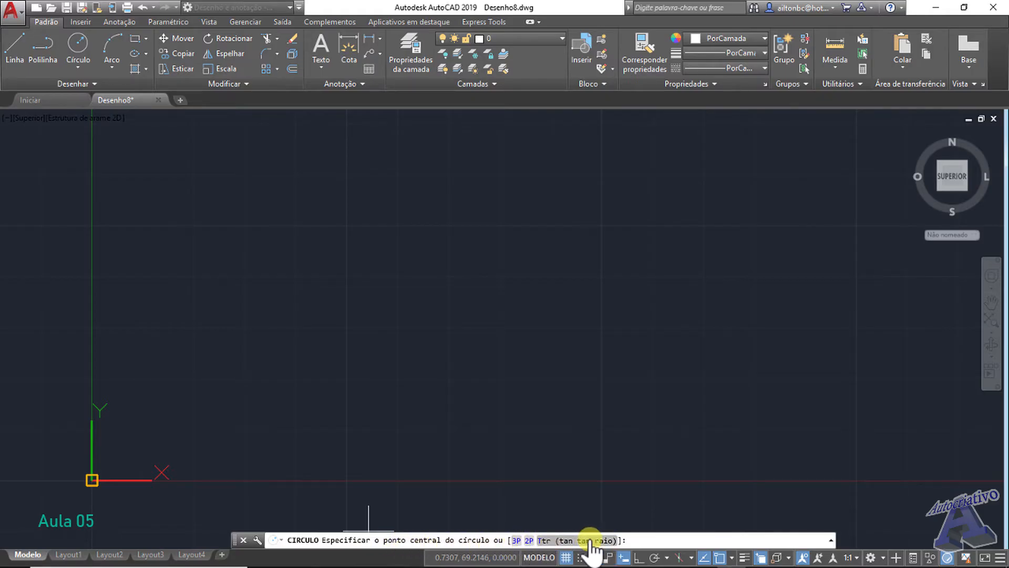
{"action": "key", "text": "Escape"}
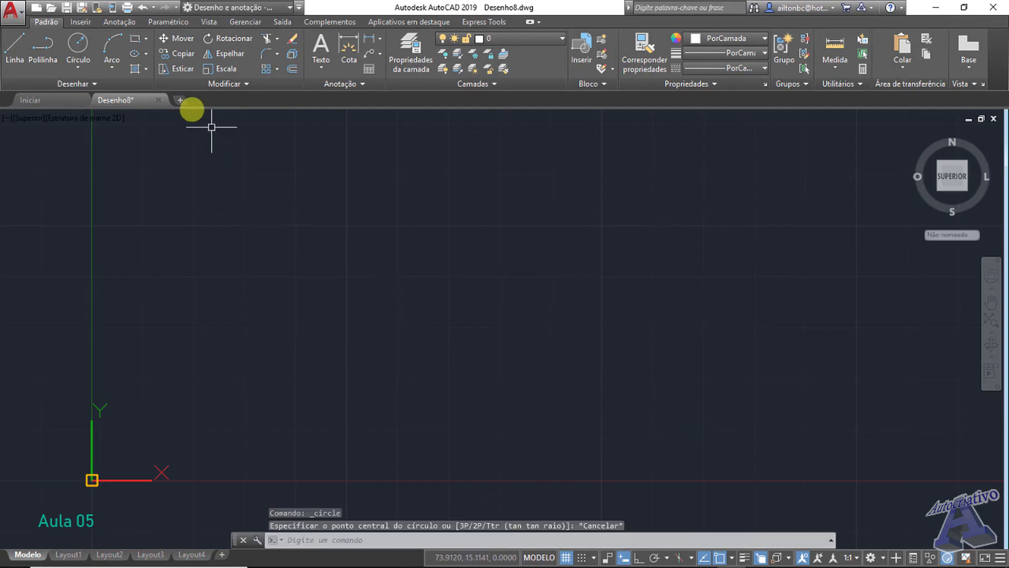
{"action": "left_click", "coordinate": [133, 39]}
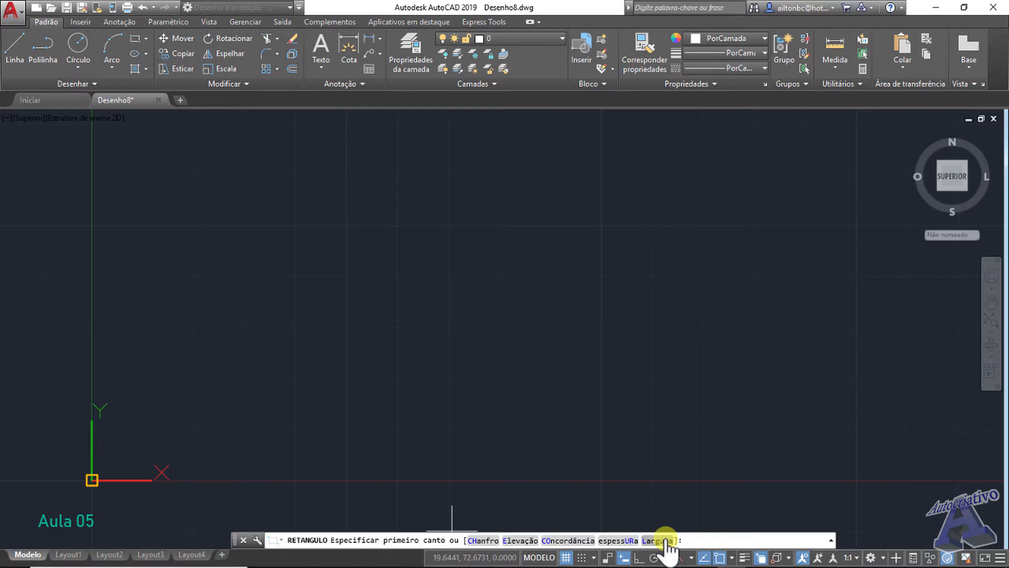
{"action": "left_click", "coordinate": [437, 305]}
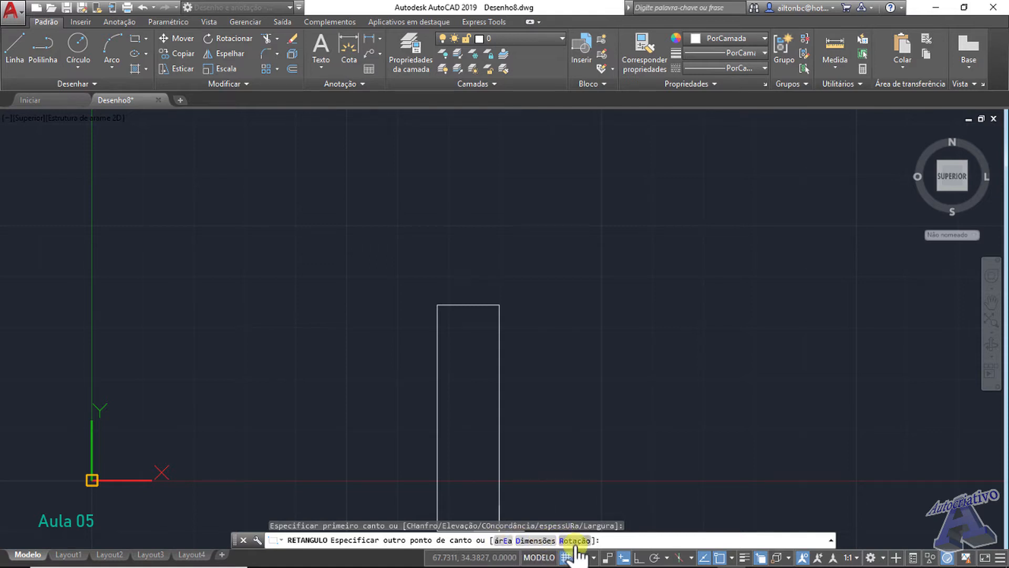
{"action": "key", "text": "Escape"}
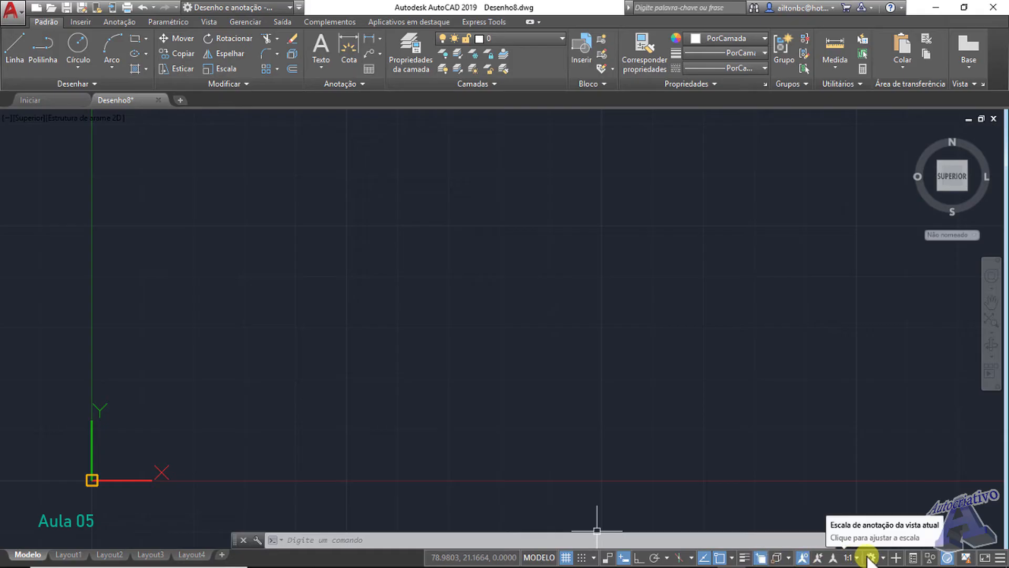
- Turn the Coordenadas display off and back on in the status bar customization list, and close the list
{"action": "left_click", "coordinate": [997, 559]}
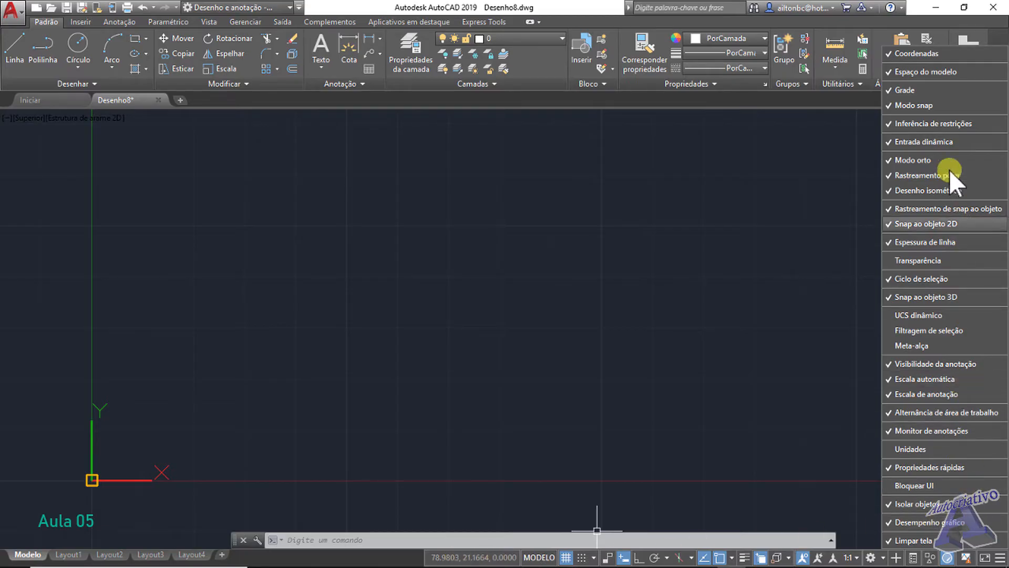
{"action": "left_click", "coordinate": [910, 52]}
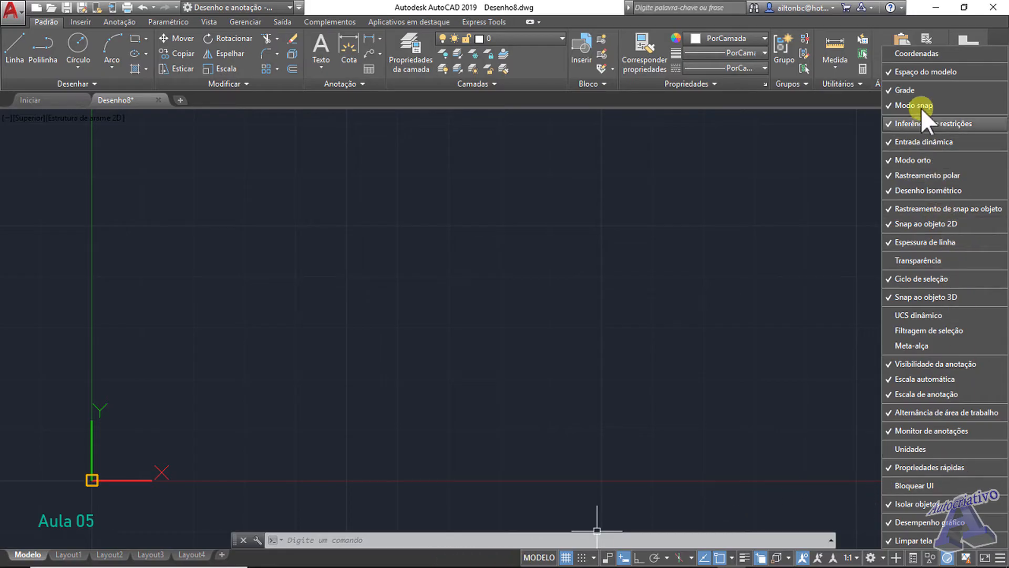
{"action": "left_click", "coordinate": [917, 55]}
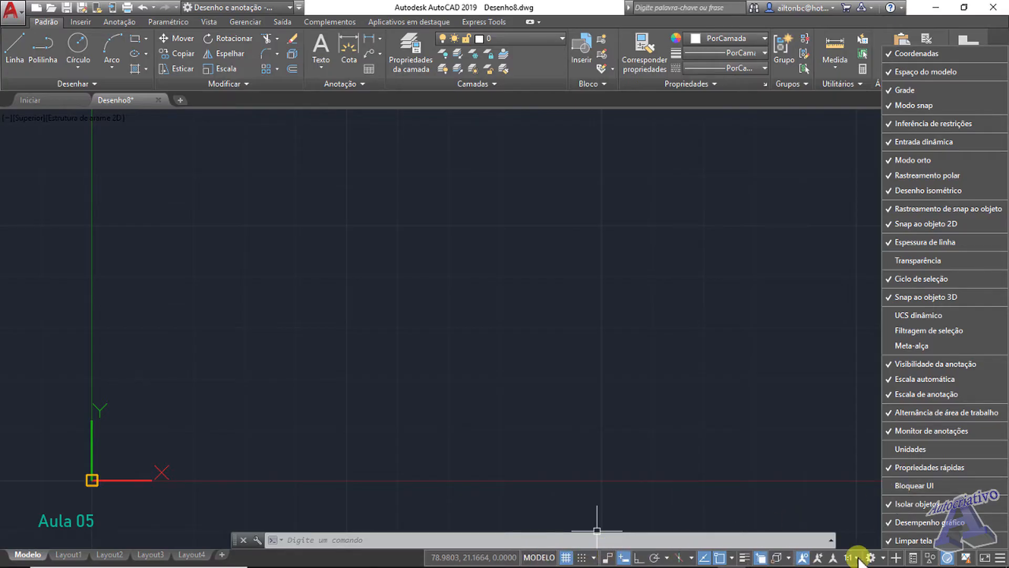
{"action": "left_click", "coordinate": [700, 453]}
{"action": "left_click", "coordinate": [631, 361]}
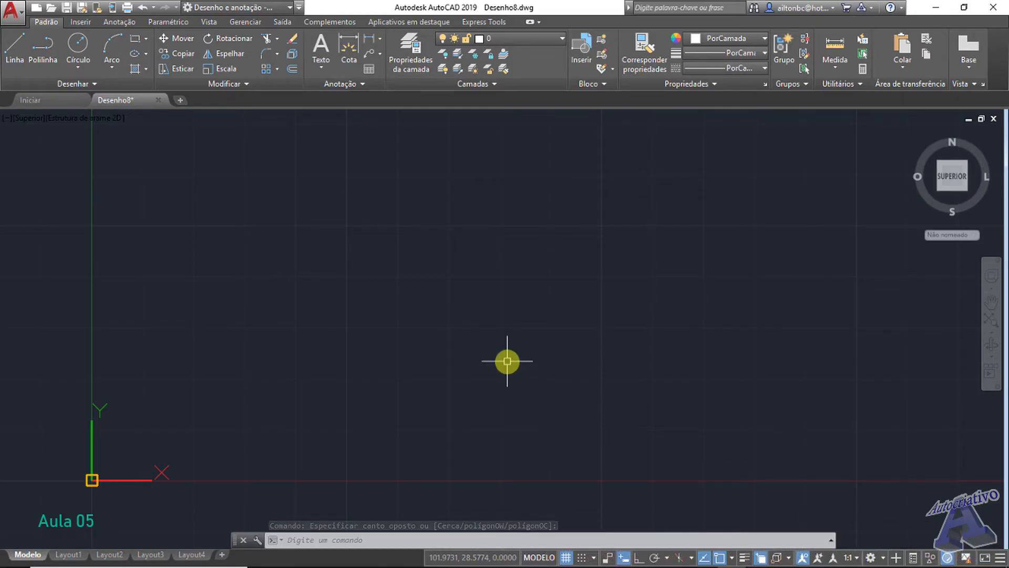
{"action": "mouse_move", "coordinate": [497, 564]}
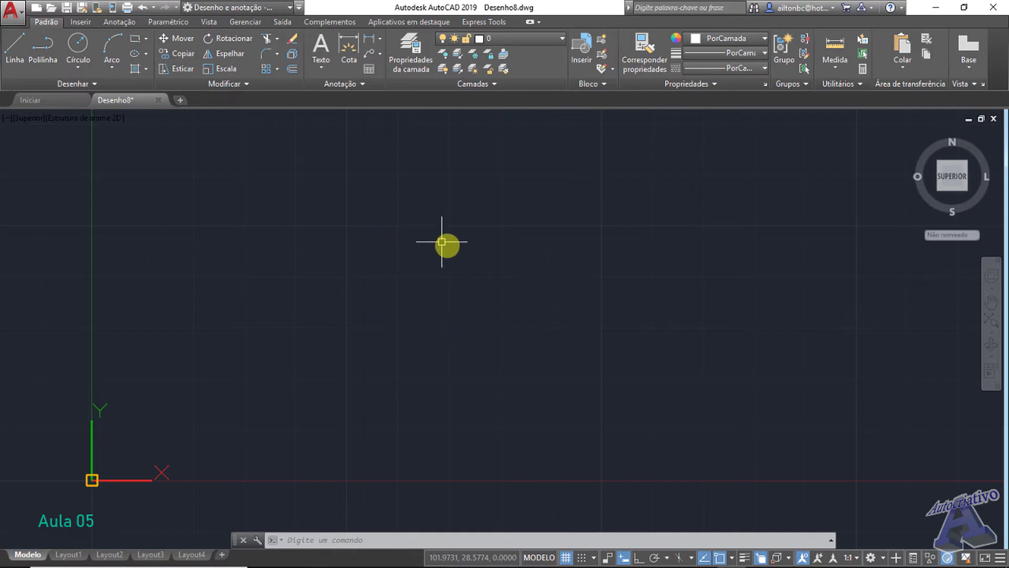
- Look over the file commands and recent documents in the application menu and close it
{"action": "left_click", "coordinate": [23, 20]}
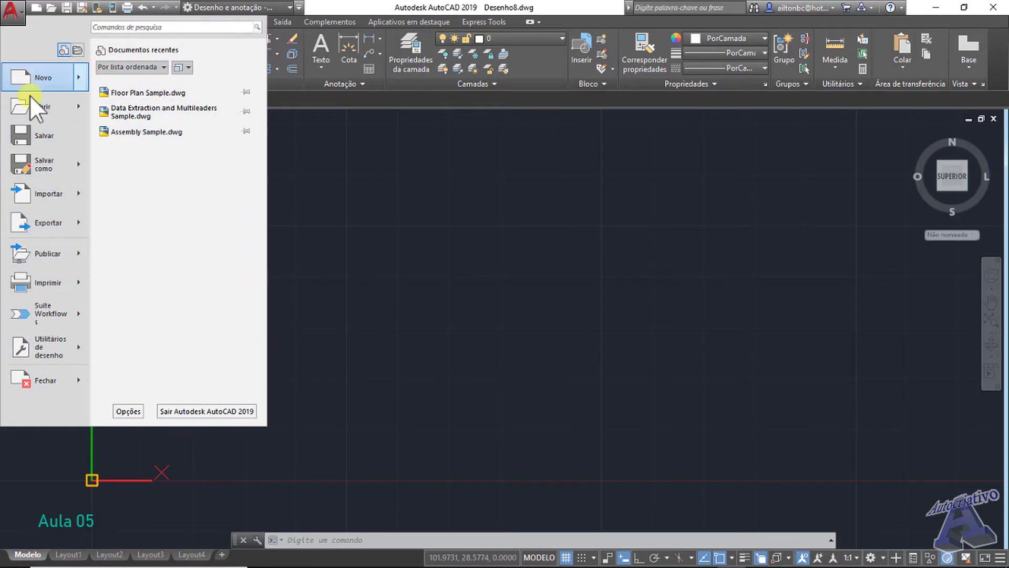
{"action": "left_click", "coordinate": [399, 224]}
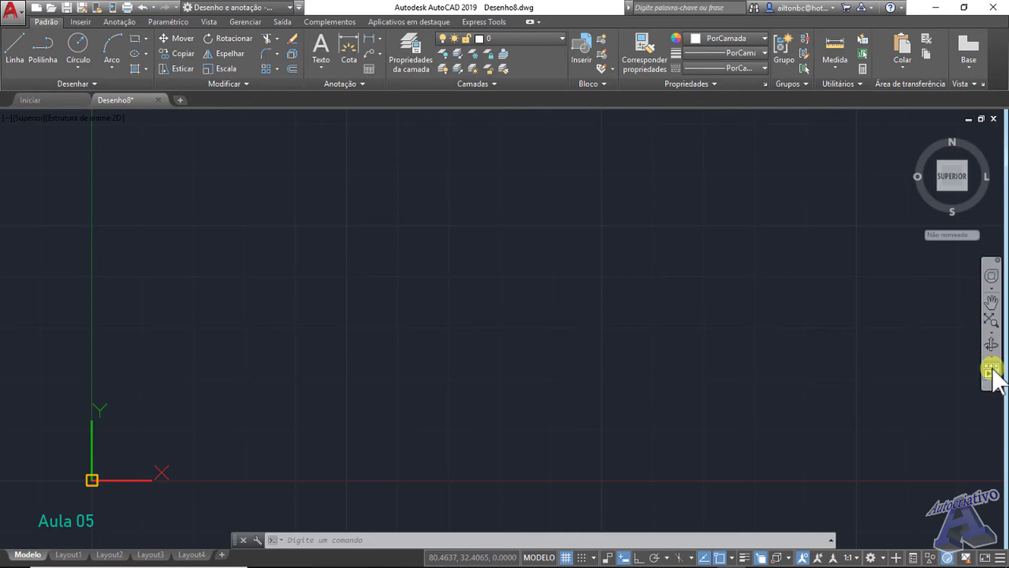
- Pan the empty model space sideways with the navigation bar's Pan tool and leave the tool
{"action": "left_click", "coordinate": [992, 302]}
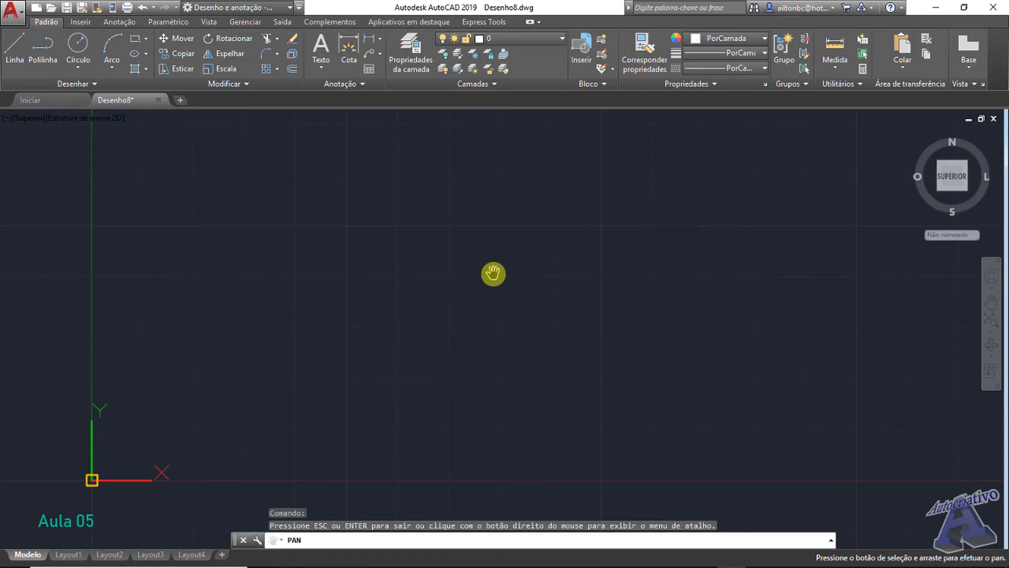
{"action": "left_click_drag", "start_coordinate": [493, 274], "coordinate": [493, 274]}
{"action": "mouse_move", "coordinate": [493, 274]}
{"action": "left_mouse_down"}
{"action": "mouse_move", "coordinate": [417, 239]}
{"action": "mouse_move", "coordinate": [219, 187]}
{"action": "mouse_move", "coordinate": [131, 323]}
{"action": "mouse_move", "coordinate": [64, 504]}
{"action": "mouse_move", "coordinate": [806, 462]}
{"action": "mouse_move", "coordinate": [816, 296]}
{"action": "mouse_move", "coordinate": [783, 207]}
{"action": "mouse_move", "coordinate": [620, 146]}
{"action": "mouse_move", "coordinate": [374, 146]}
{"action": "mouse_move", "coordinate": [300, 292]}
{"action": "mouse_move", "coordinate": [460, 252]}
{"action": "mouse_move", "coordinate": [548, 200]}
{"action": "mouse_move", "coordinate": [768, 244]}
{"action": "mouse_move", "coordinate": [911, 368]}
{"action": "mouse_move", "coordinate": [60, 289]}
{"action": "left_mouse_up"}
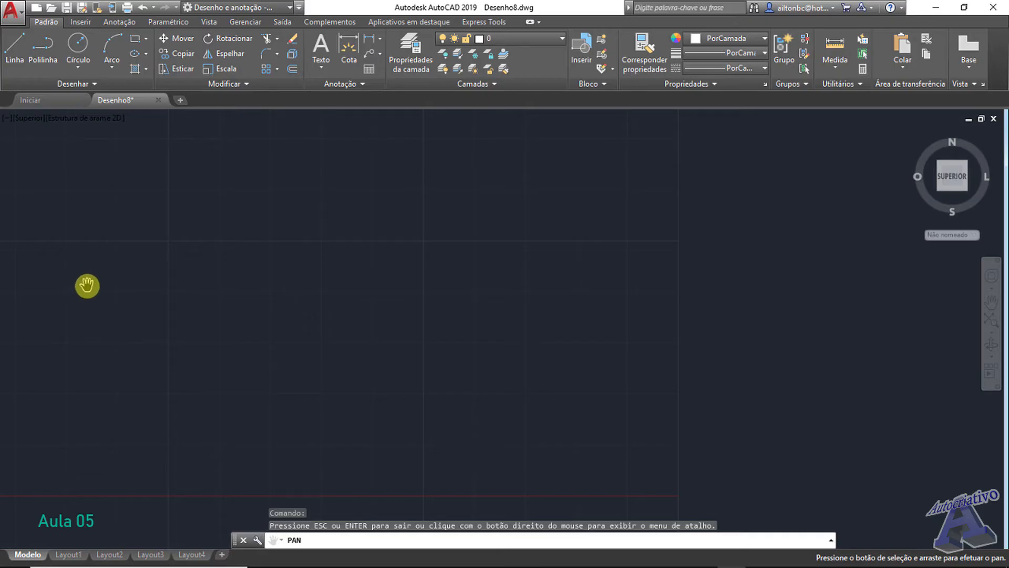
{"action": "key", "text": "Escape"}
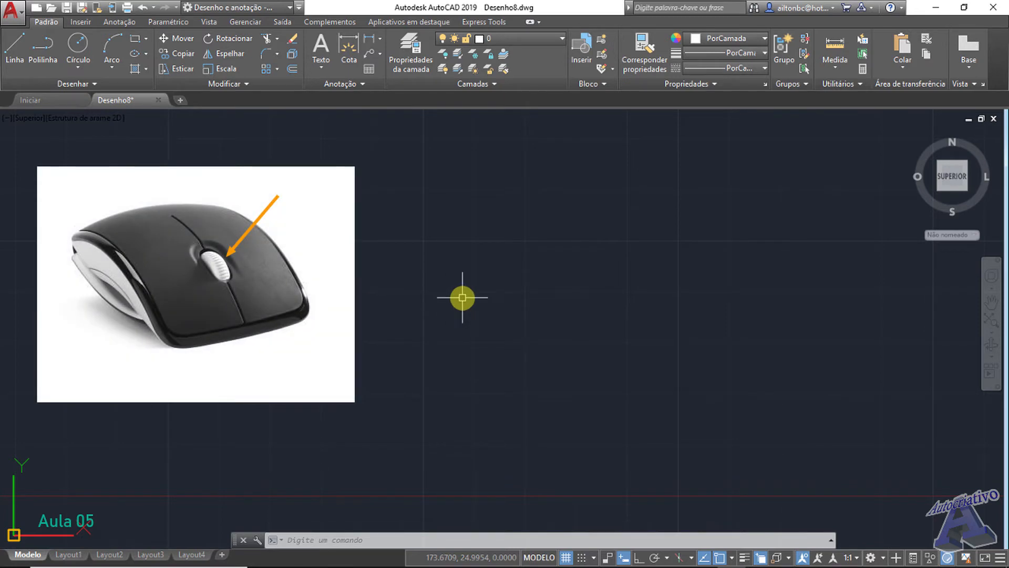
- Pan the empty model space in several directions around the UCS origin without starting a command, zooming slightly in and out
{"action": "middle_click", "coordinate": [462, 297]}
{"action": "middle_click", "coordinate": [463, 298]}
{"action": "middle_click", "coordinate": [463, 298]}
{"action": "mouse_move", "coordinate": [463, 298]}
{"action": "middle_mouse_down"}
{"action": "mouse_move", "coordinate": [453, 254]}
{"action": "mouse_move", "coordinate": [117, 173]}
{"action": "mouse_move", "coordinate": [627, 167]}
{"action": "middle_mouse_up"}
{"action": "scroll", "coordinate": [627, 167], "scroll_direction": "down", "scroll_amount": 2}
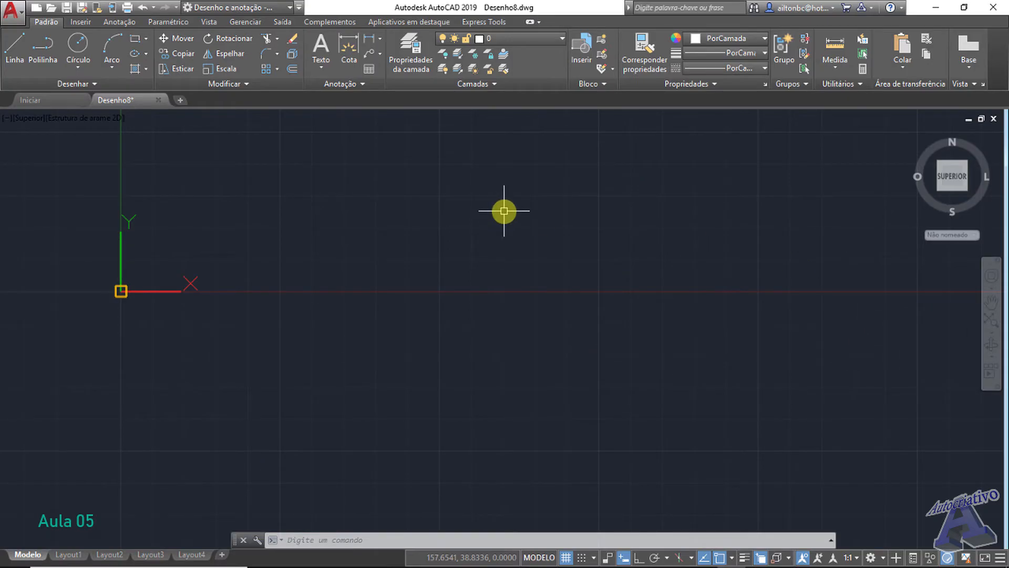
{"action": "middle_click_drag", "start_coordinate": [608, 156], "coordinate": [436, 400]}
{"action": "middle_click_drag", "start_coordinate": [137, 196], "coordinate": [606, 215]}
{"action": "middle_click_drag", "start_coordinate": [326, 394], "coordinate": [643, 208]}
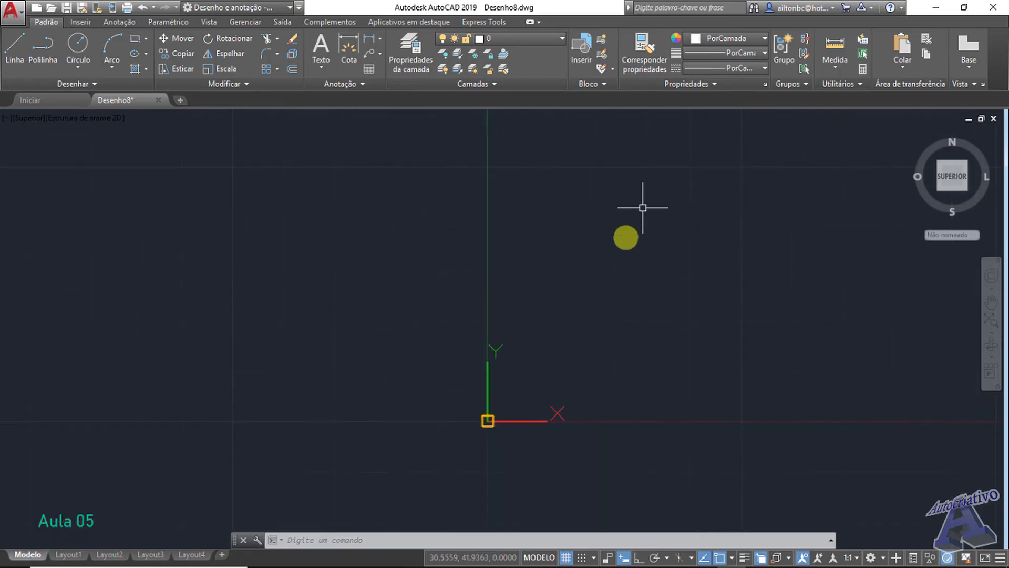
{"action": "middle_click_drag", "start_coordinate": [833, 389], "coordinate": [349, 245]}
{"action": "middle_click_drag", "start_coordinate": [390, 168], "coordinate": [421, 273]}
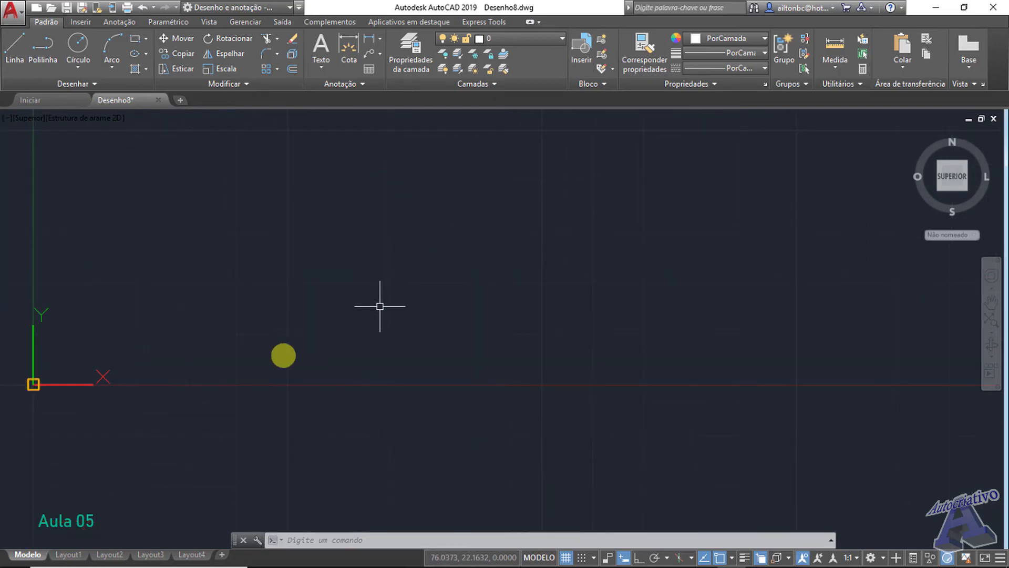
{"action": "scroll", "coordinate": [279, 357], "scroll_direction": "up", "scroll_amount": 2}
{"action": "middle_click_drag", "start_coordinate": [281, 358], "coordinate": [457, 325]}
{"action": "scroll", "coordinate": [457, 325], "scroll_direction": "down", "scroll_amount": 2}
{"action": "scroll", "coordinate": [339, 349], "scroll_direction": "up", "scroll_amount": 2}
{"action": "middle_click_drag", "start_coordinate": [344, 342], "coordinate": [383, 309]}
{"action": "middle_click_drag", "start_coordinate": [552, 216], "coordinate": [466, 356]}
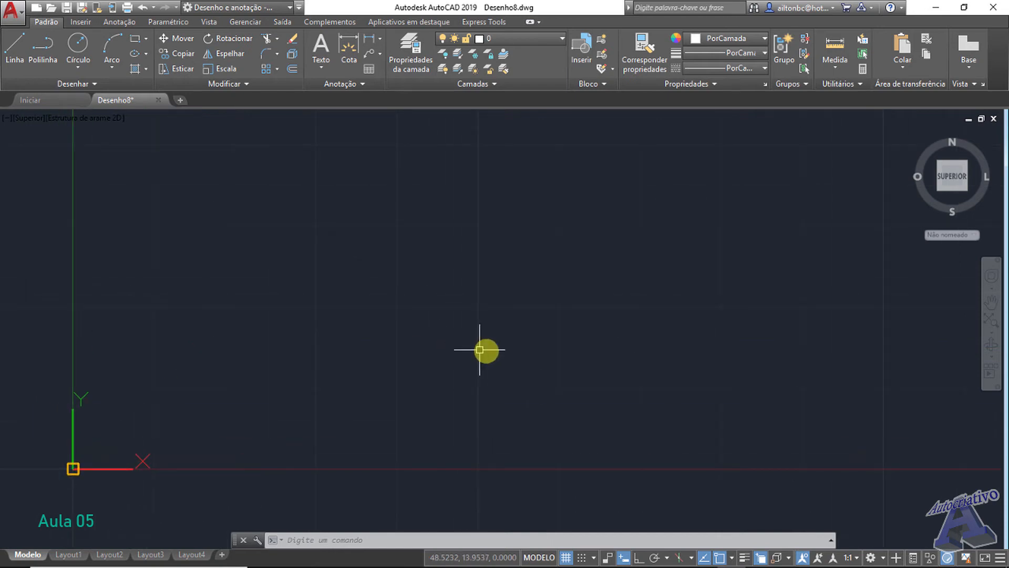
- Look through the navigation bar's list of zoom options and close it without choosing one
{"action": "left_click", "coordinate": [993, 334]}
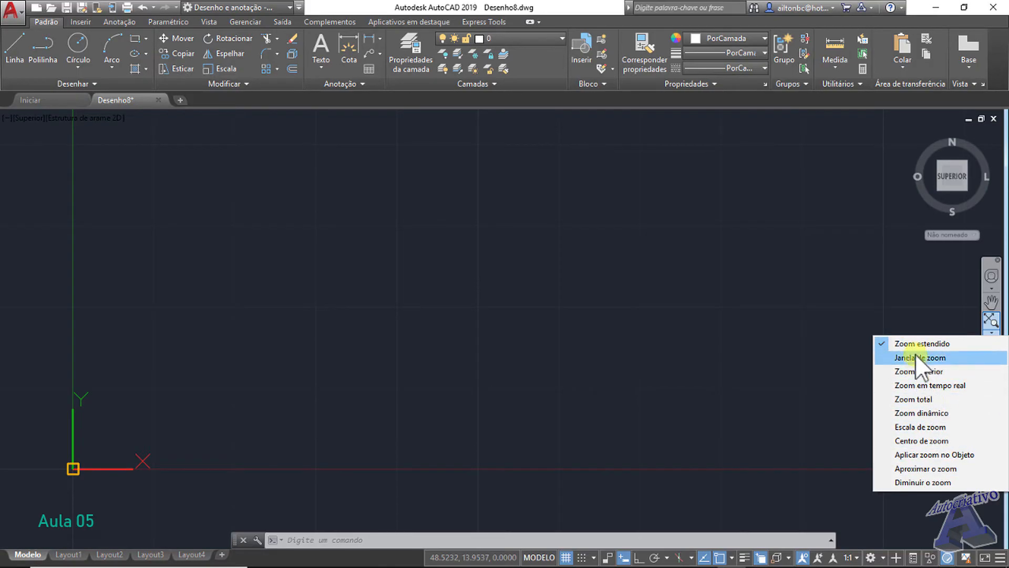
{"action": "left_click", "coordinate": [762, 346]}
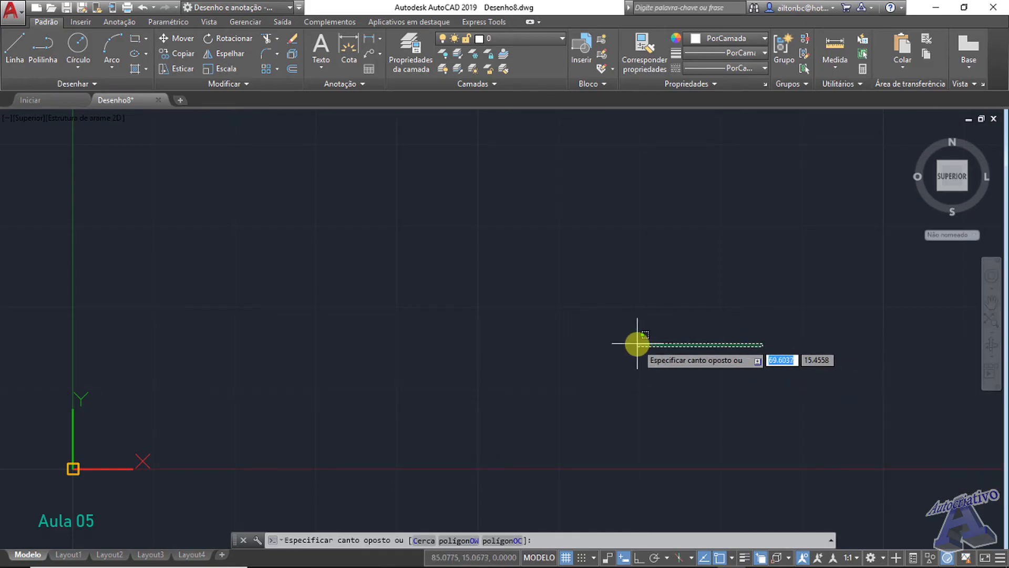
{"action": "left_click", "coordinate": [636, 341]}
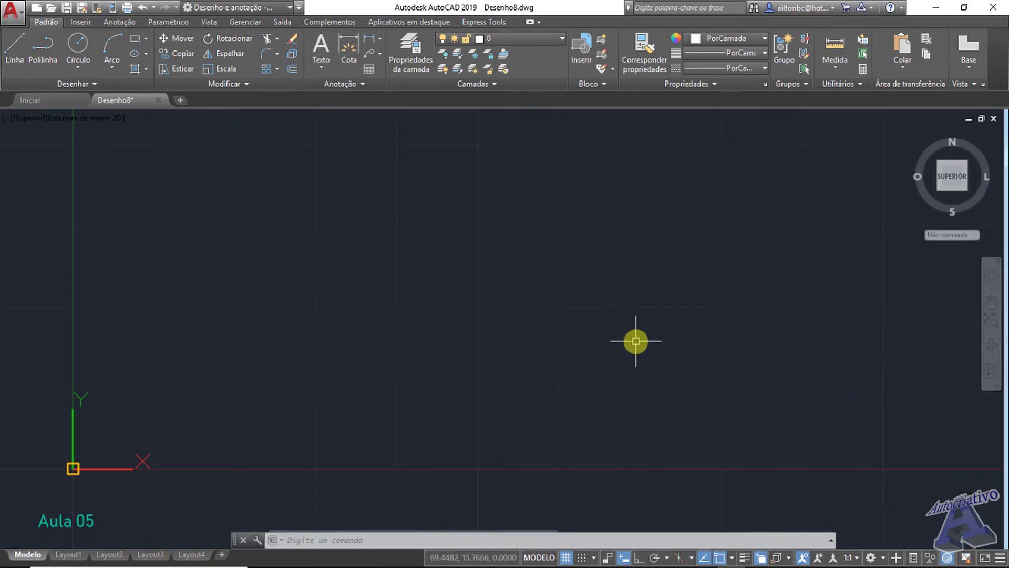
- Draw a rectangle about 33 by 32 units above the X axis, to the right of the Y axis
{"action": "left_click", "coordinate": [135, 40]}
{"action": "left_click", "coordinate": [333, 163]}
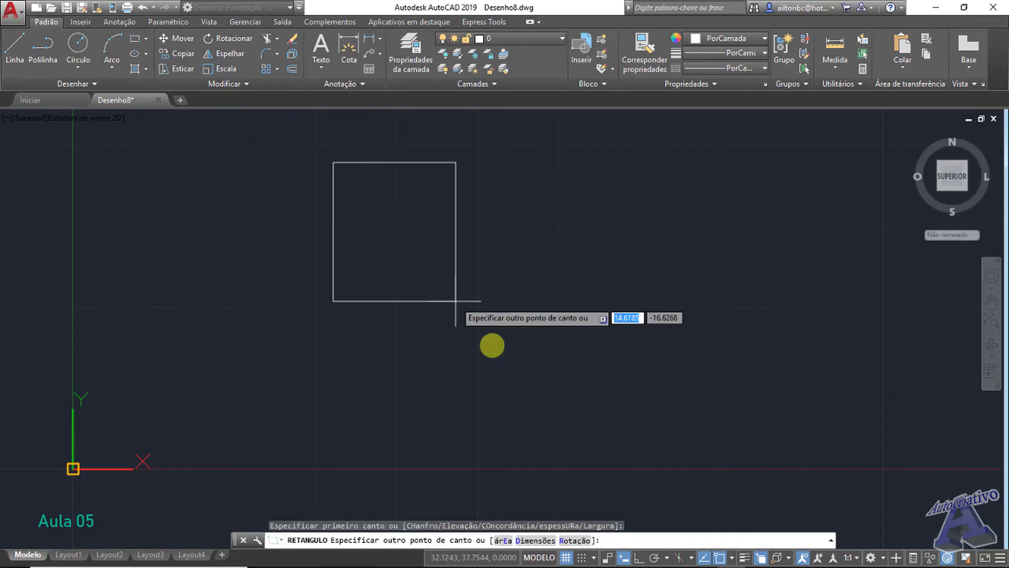
{"action": "left_click", "coordinate": [600, 425]}
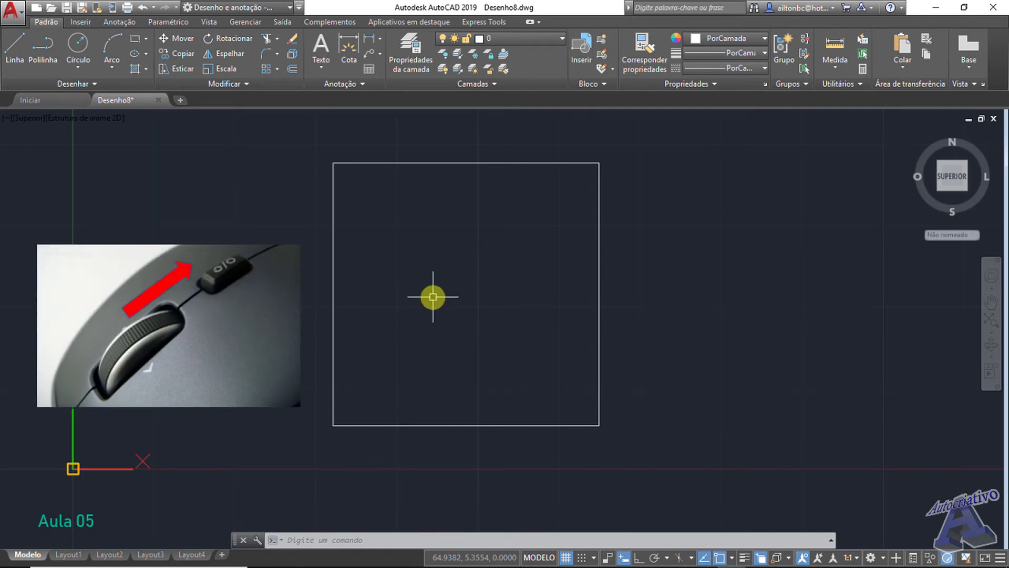
- Zoom out until the rectangle is tiny, zoom far into it, and alternate in and out until it is fully shown
{"action": "scroll", "coordinate": [448, 297], "scroll_direction": "down", "scroll_amount": 4}
{"action": "scroll", "coordinate": [448, 297], "scroll_direction": "down", "scroll_amount": 4}
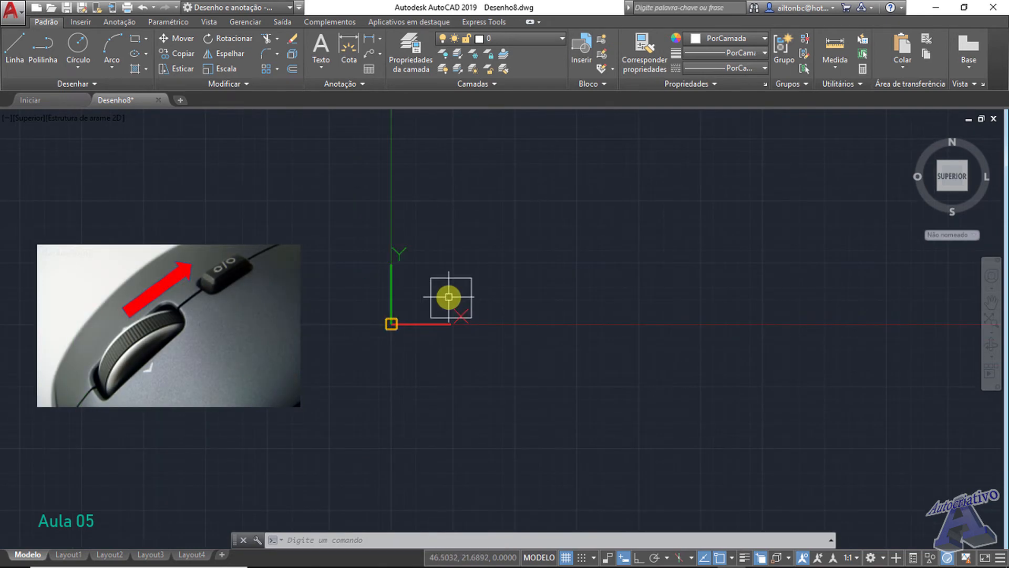
{"action": "scroll", "coordinate": [449, 297], "scroll_direction": "down", "scroll_amount": 5}
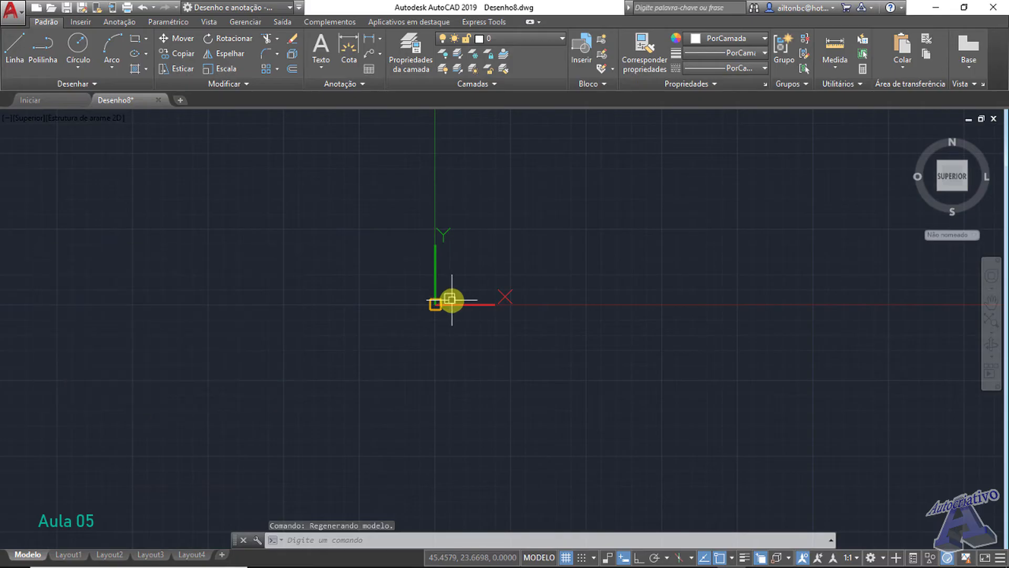
{"action": "scroll", "coordinate": [448, 297], "scroll_direction": "up", "scroll_amount": 3}
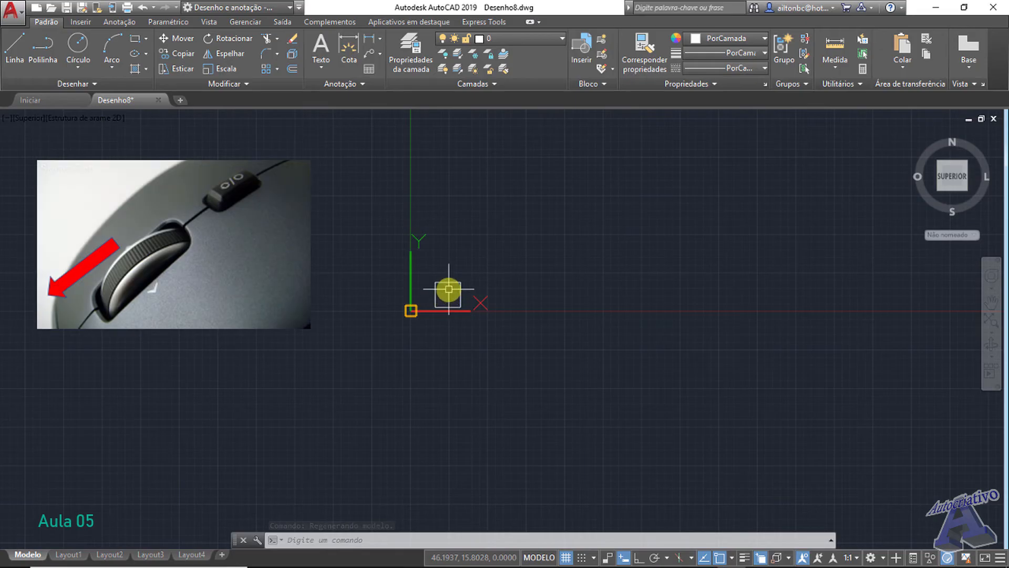
{"action": "scroll", "coordinate": [448, 290], "scroll_direction": "up", "scroll_amount": 2}
{"action": "scroll", "coordinate": [448, 289], "scroll_direction": "up", "scroll_amount": 3}
{"action": "scroll", "coordinate": [449, 289], "scroll_direction": "up", "scroll_amount": 3}
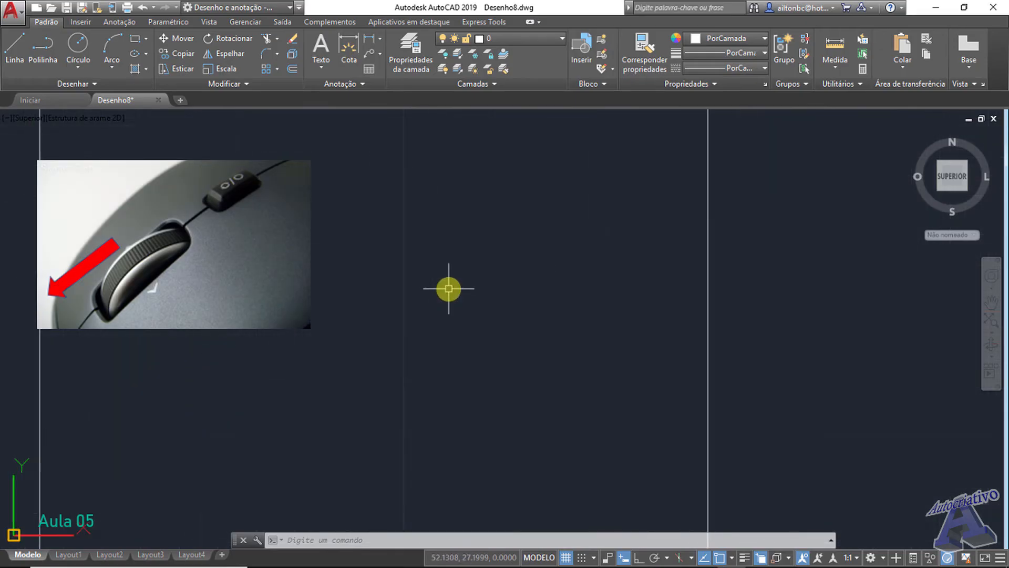
{"action": "scroll", "coordinate": [448, 289], "scroll_direction": "down", "scroll_amount": 4}
{"action": "scroll", "coordinate": [448, 288], "scroll_direction": "up", "scroll_amount": 2}
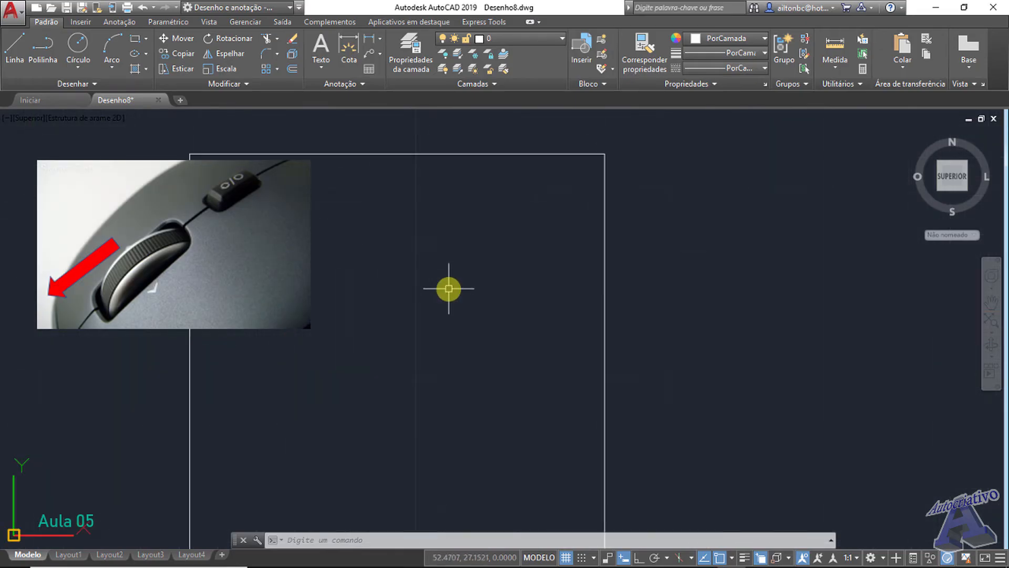
{"action": "scroll", "coordinate": [448, 289], "scroll_direction": "down", "scroll_amount": 4}
{"action": "scroll", "coordinate": [448, 288], "scroll_direction": "up", "scroll_amount": 3}
{"action": "scroll", "coordinate": [449, 288], "scroll_direction": "down", "scroll_amount": 3}
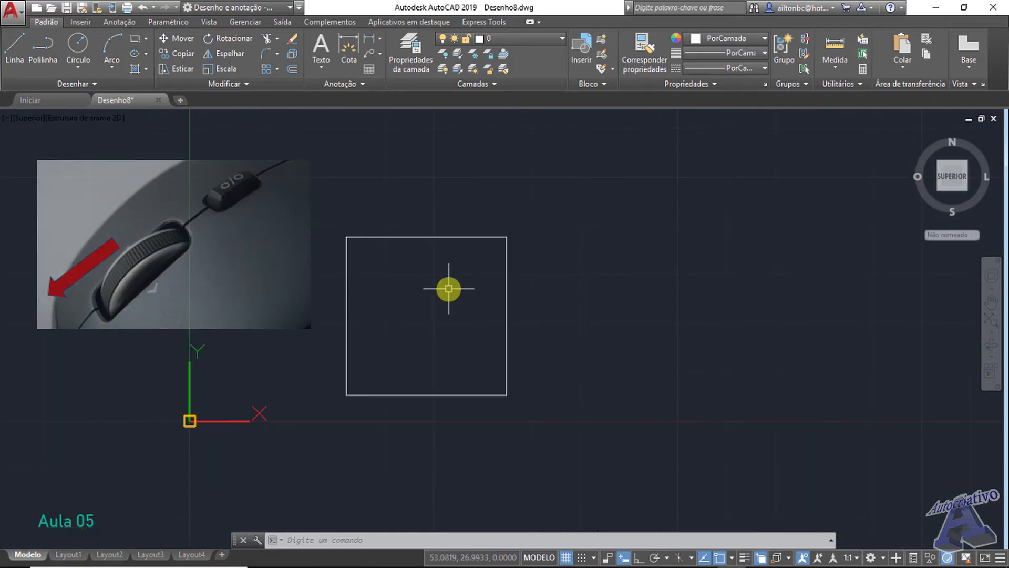
- Zoom in and out repeatedly around a point inside the rectangle
{"action": "scroll", "coordinate": [448, 288], "scroll_direction": "up", "scroll_amount": 2}
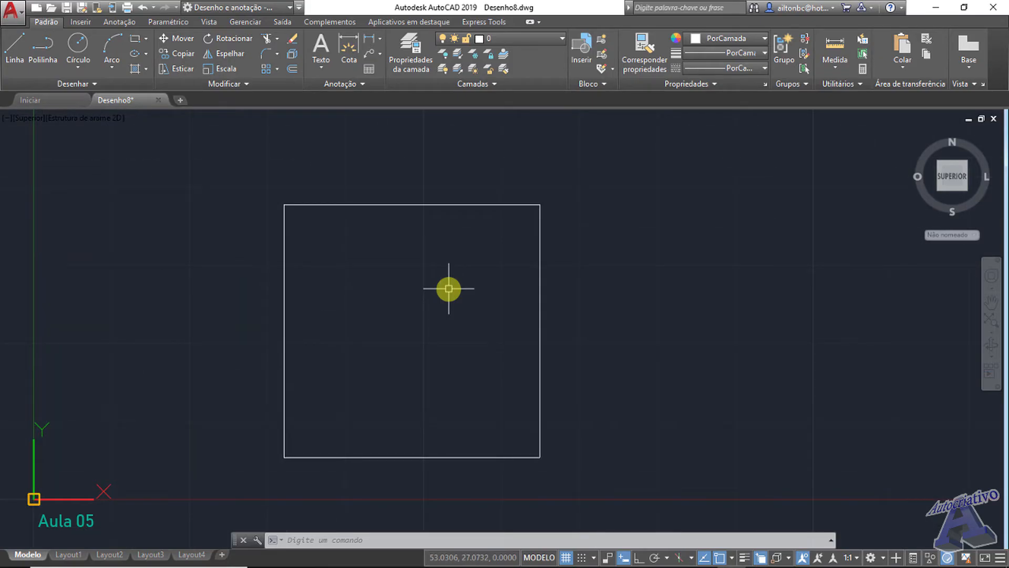
{"action": "scroll", "coordinate": [449, 289], "scroll_direction": "down", "scroll_amount": 6}
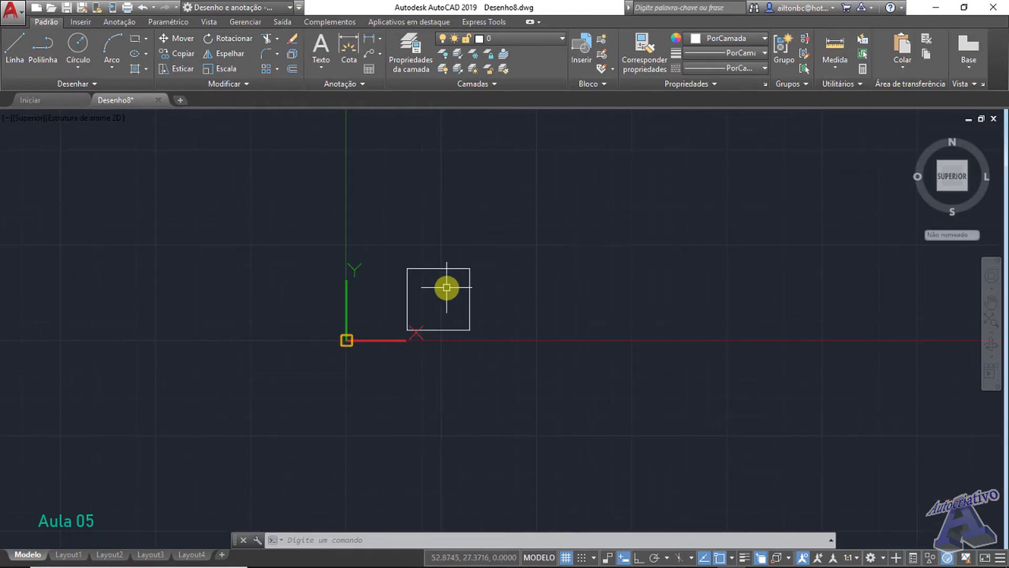
{"action": "scroll", "coordinate": [449, 289], "scroll_direction": "up", "scroll_amount": 8}
{"action": "scroll", "coordinate": [446, 288], "scroll_direction": "down", "scroll_amount": 4}
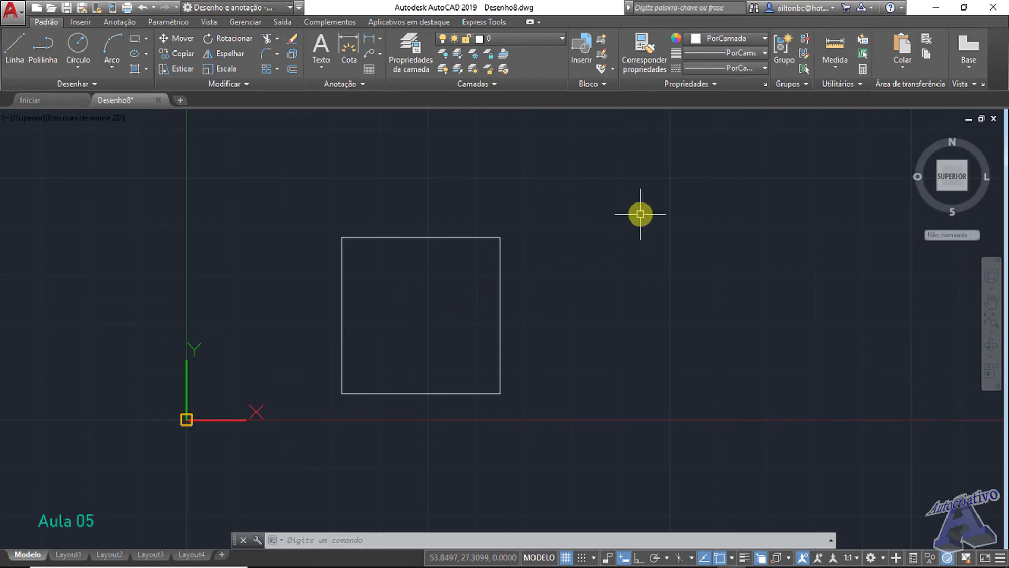
- Alternate between panning and zooming across model space, ending with the rectangle back near the middle of the view
{"action": "mouse_move", "coordinate": [672, 199]}
{"action": "middle_mouse_down"}
{"action": "mouse_move", "coordinate": [466, 252]}
{"action": "mouse_move", "coordinate": [295, 317]}
{"action": "middle_mouse_up"}
{"action": "scroll", "coordinate": [295, 317], "scroll_direction": "down", "scroll_amount": 5}
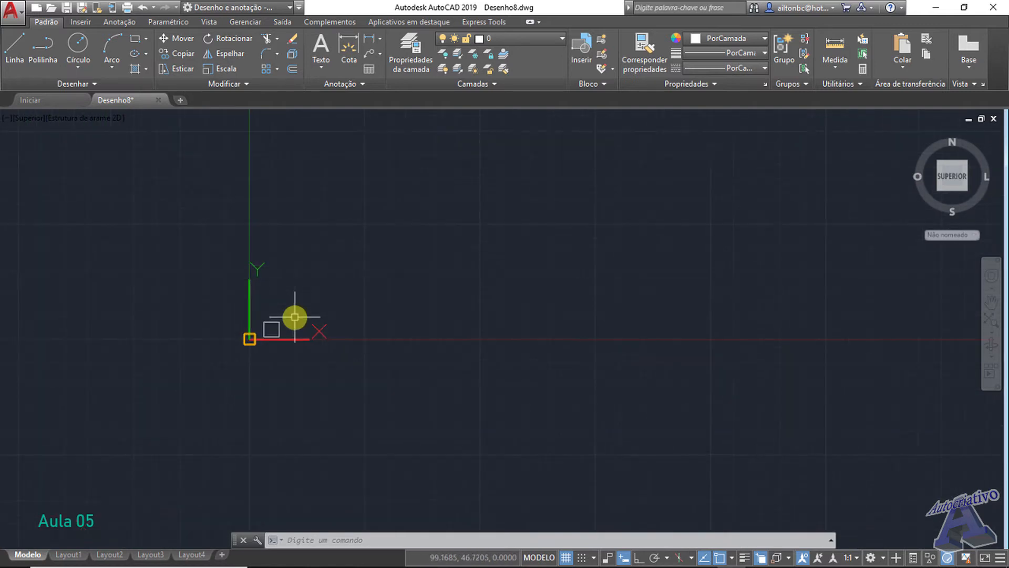
{"action": "scroll", "coordinate": [295, 317], "scroll_direction": "up", "scroll_amount": 7}
{"action": "scroll", "coordinate": [295, 317], "scroll_direction": "down", "scroll_amount": 7}
{"action": "scroll", "coordinate": [297, 317], "scroll_direction": "up", "scroll_amount": 5}
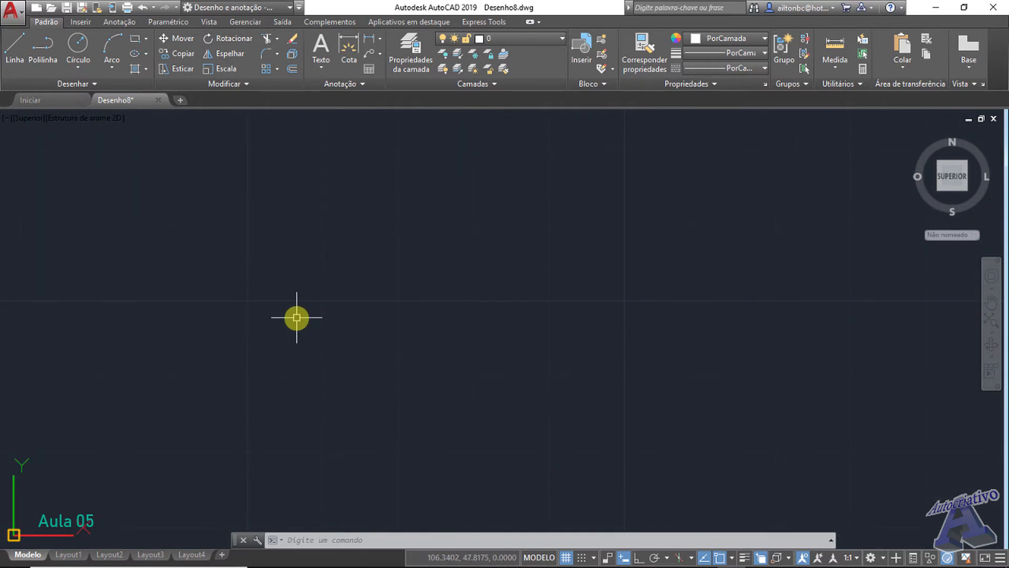
{"action": "scroll", "coordinate": [296, 317], "scroll_direction": "down", "scroll_amount": 2}
{"action": "scroll", "coordinate": [314, 313], "scroll_direction": "down", "scroll_amount": 7}
{"action": "mouse_move", "coordinate": [322, 293]}
{"action": "middle_mouse_down"}
{"action": "mouse_move", "coordinate": [462, 261]}
{"action": "mouse_move", "coordinate": [679, 244]}
{"action": "middle_mouse_up"}
{"action": "scroll", "coordinate": [680, 245], "scroll_direction": "up", "scroll_amount": 2}
{"action": "scroll", "coordinate": [680, 245], "scroll_direction": "down", "scroll_amount": 7}
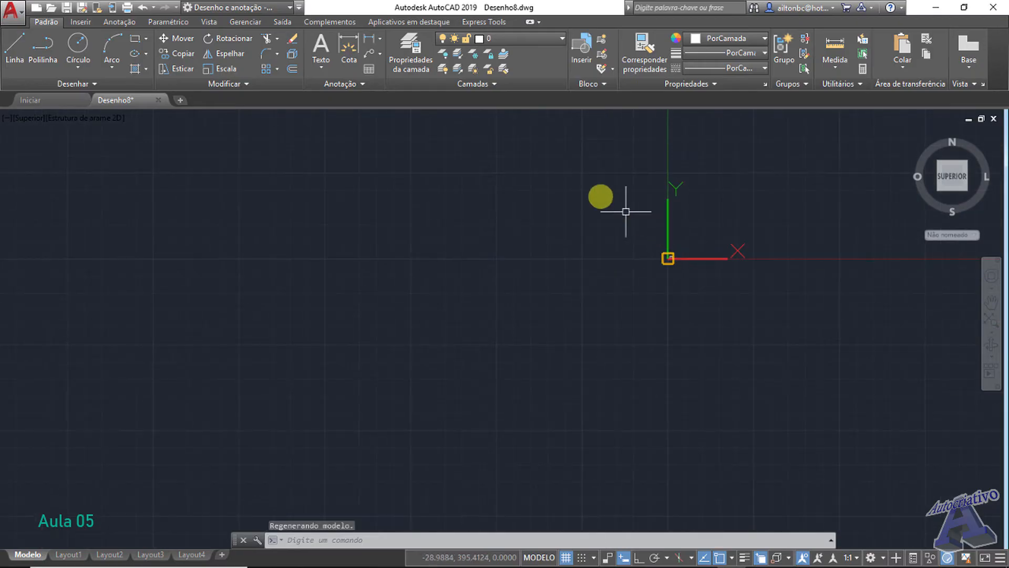
{"action": "middle_click_drag", "start_coordinate": [589, 188], "coordinate": [191, 390]}
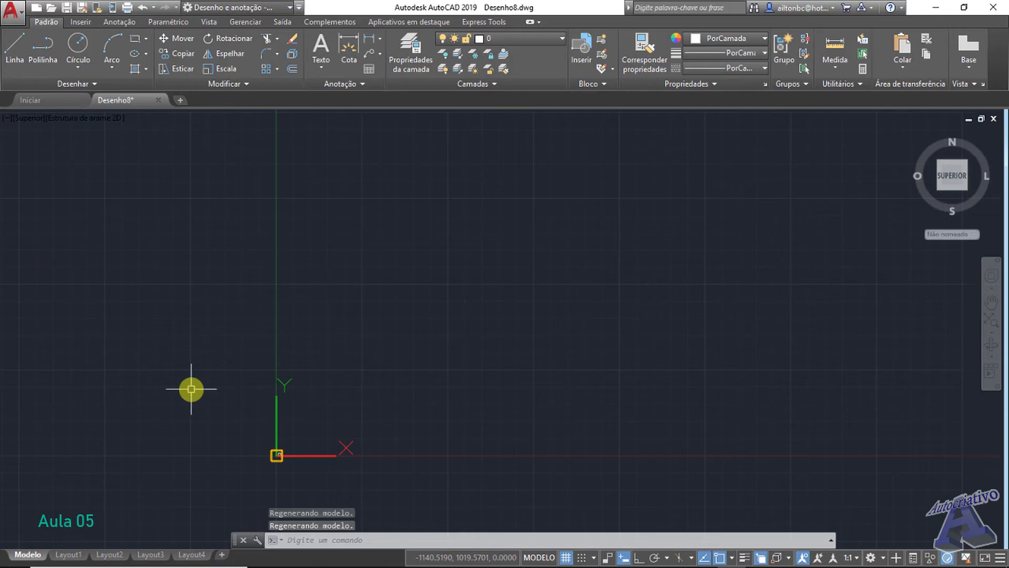
{"action": "scroll", "coordinate": [279, 453], "scroll_direction": "up", "scroll_amount": 8}
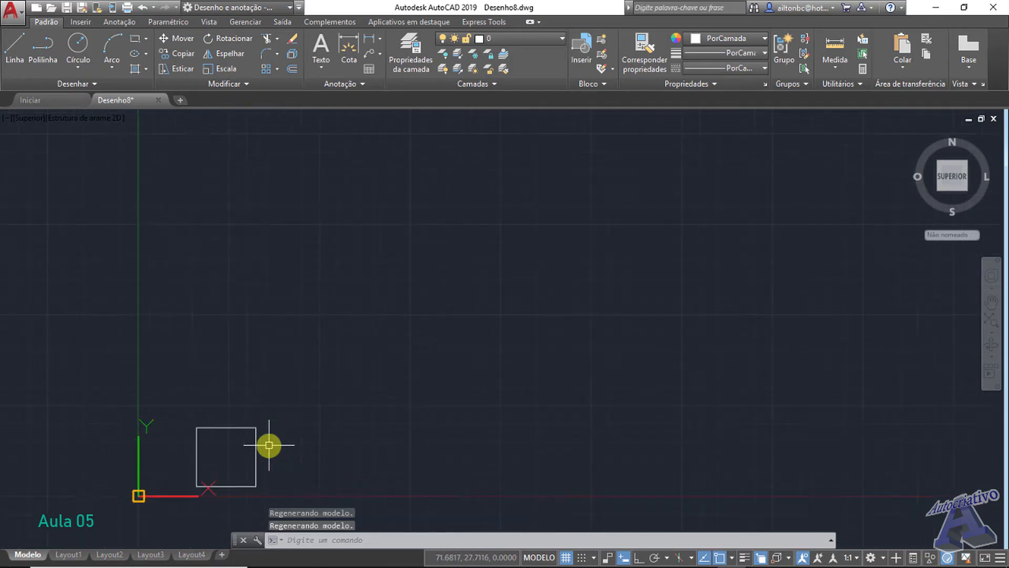
{"action": "mouse_move", "coordinate": [264, 434]}
{"action": "middle_mouse_down"}
{"action": "mouse_move", "coordinate": [584, 255]}
{"action": "mouse_move", "coordinate": [602, 272]}
{"action": "middle_mouse_up"}
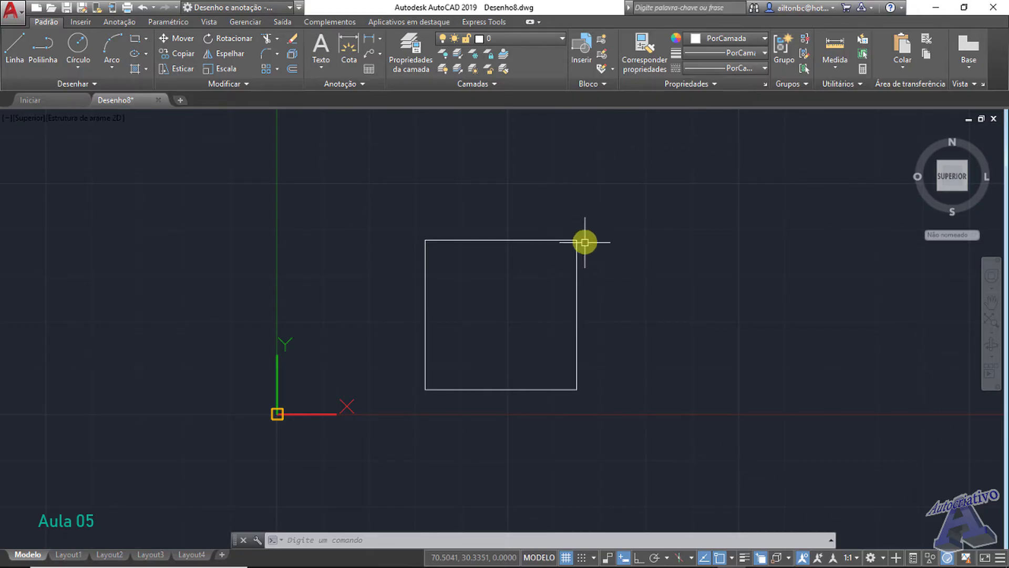
- Zoom in on the rectangle's upper-right corner, back out, and in on its lower-left corner
{"action": "mouse_move", "coordinate": [577, 241]}
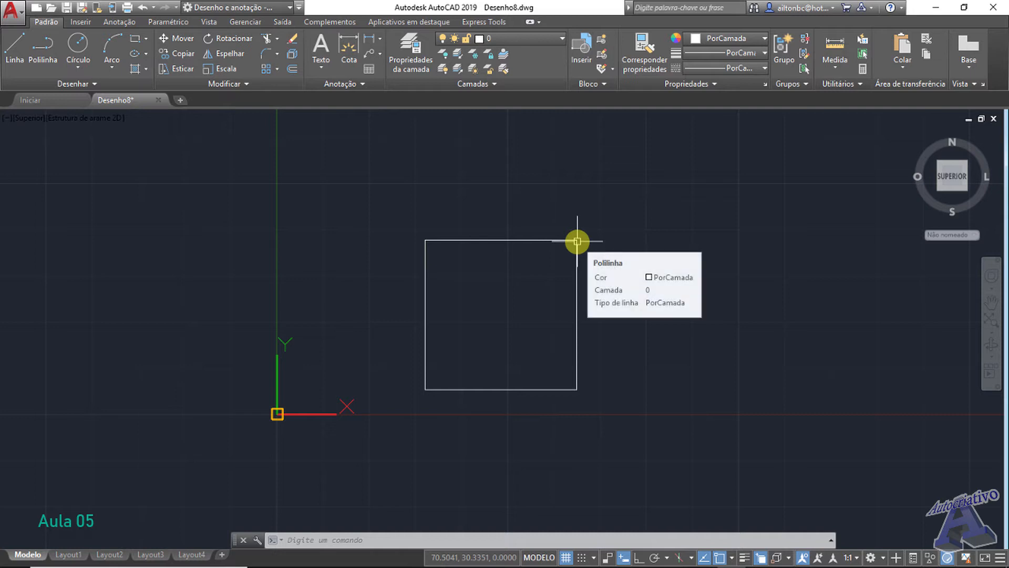
{"action": "scroll", "coordinate": [577, 241], "scroll_direction": "up", "scroll_amount": 4}
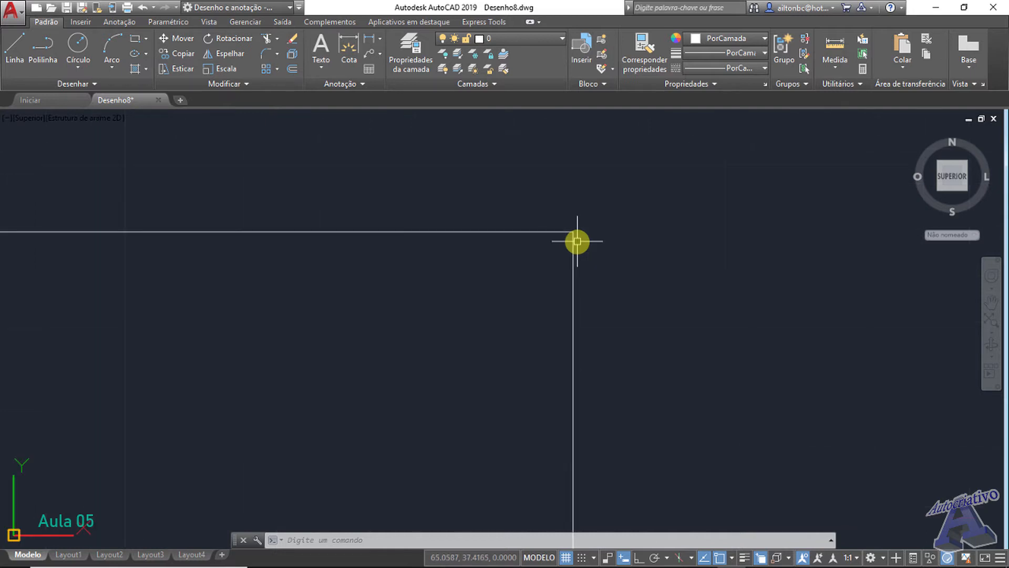
{"action": "scroll", "coordinate": [577, 241], "scroll_direction": "up", "scroll_amount": 1}
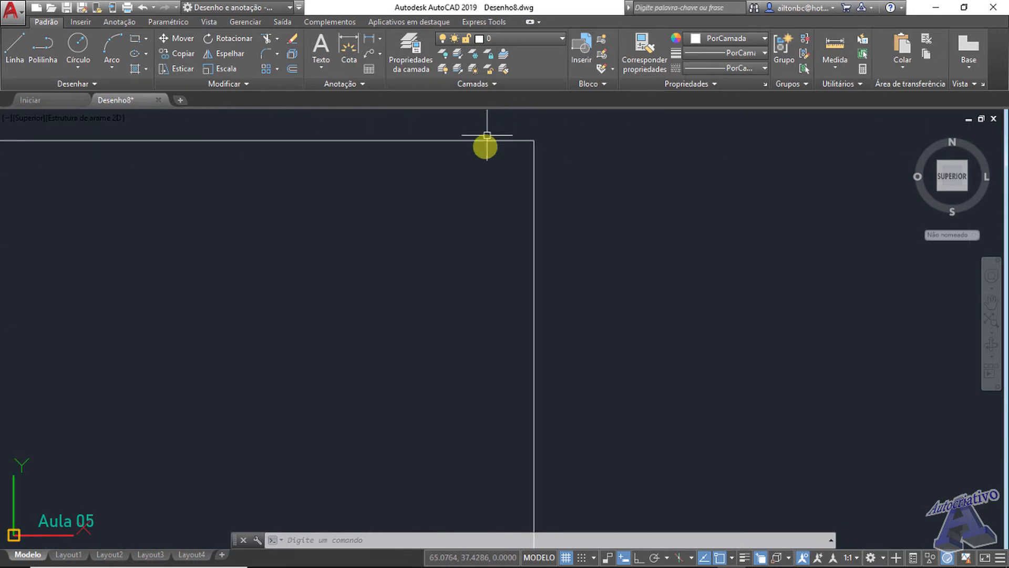
{"action": "scroll", "coordinate": [527, 150], "scroll_direction": "down", "scroll_amount": 4}
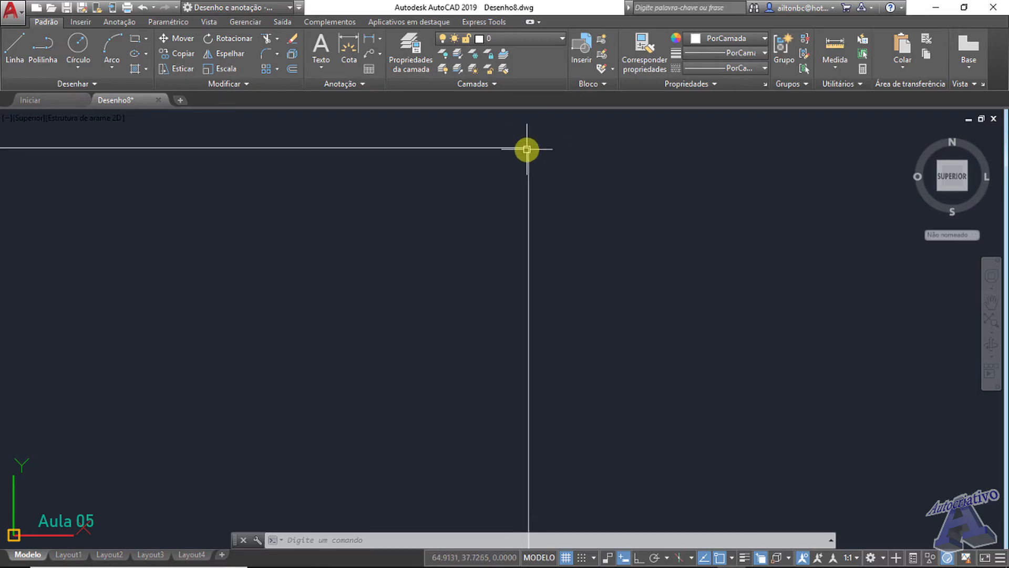
{"action": "middle_click_drag", "start_coordinate": [556, 223], "coordinate": [640, 270]}
{"action": "scroll", "coordinate": [639, 270], "scroll_direction": "up", "scroll_amount": 2}
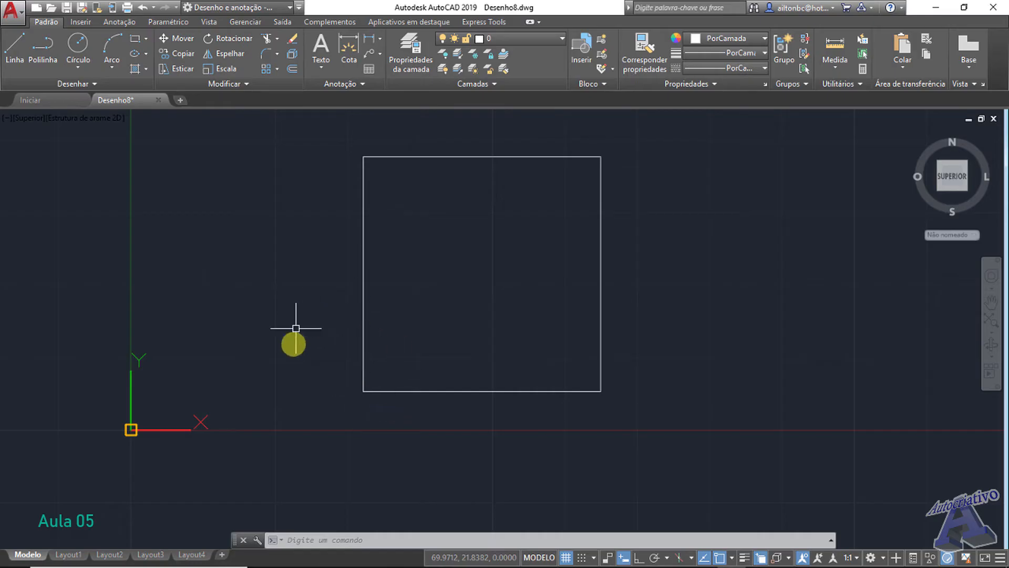
{"action": "scroll", "coordinate": [363, 391], "scroll_direction": "up", "scroll_amount": 4}
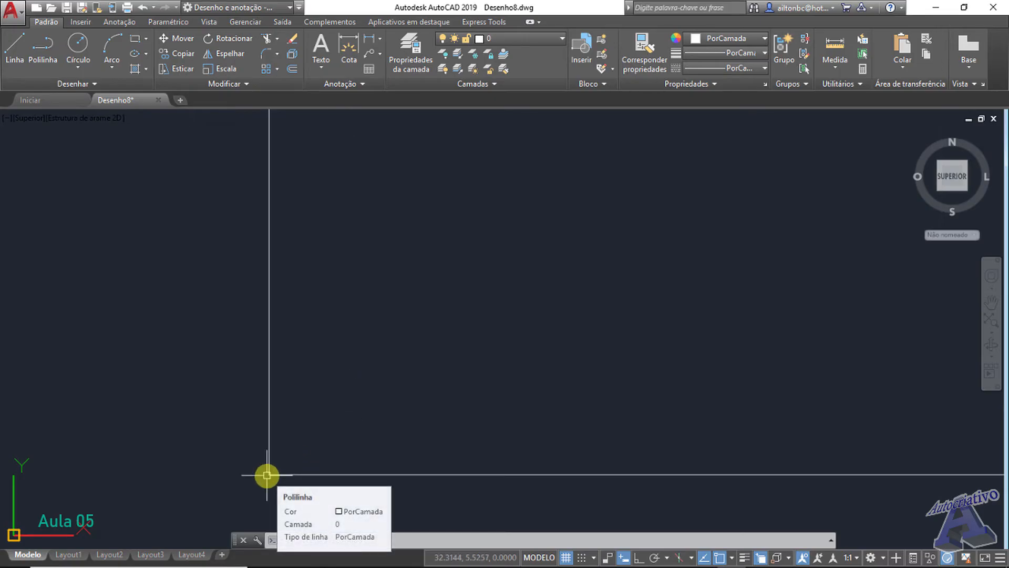
{"action": "middle_click_drag", "start_coordinate": [299, 438], "coordinate": [433, 376]}
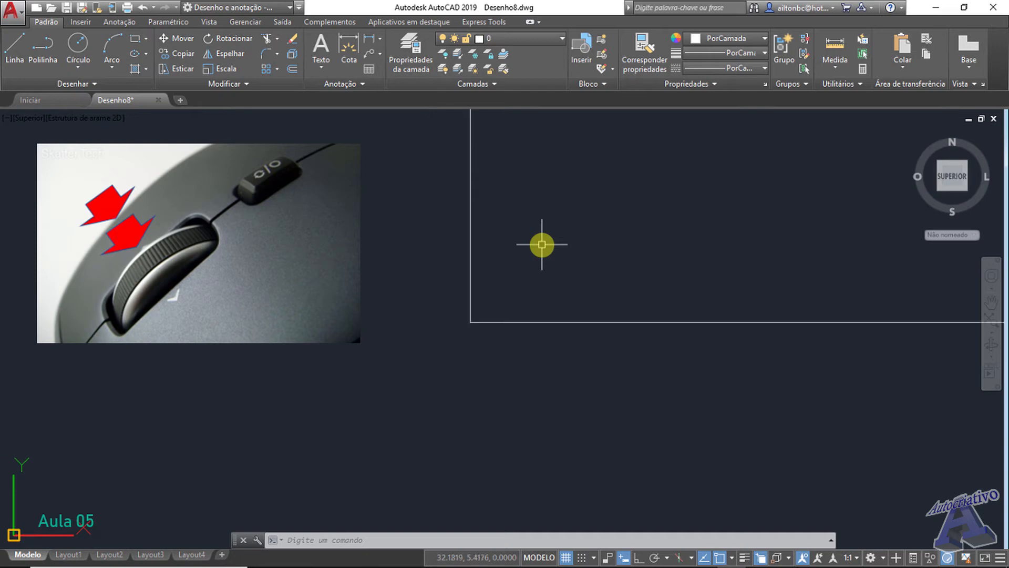
- Zoom to the drawing extents so the rectangle fills the view, and zoom back out around it
{"action": "middle_click", "coordinate": [541, 245]}
{"action": "middle_click", "coordinate": [542, 244]}
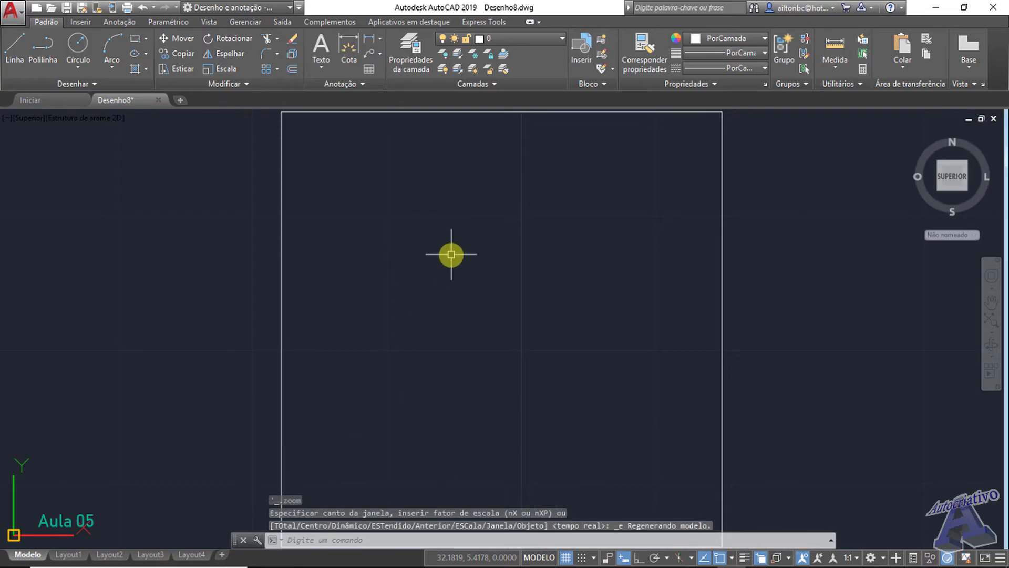
{"action": "scroll", "coordinate": [451, 254], "scroll_direction": "down", "scroll_amount": 6}
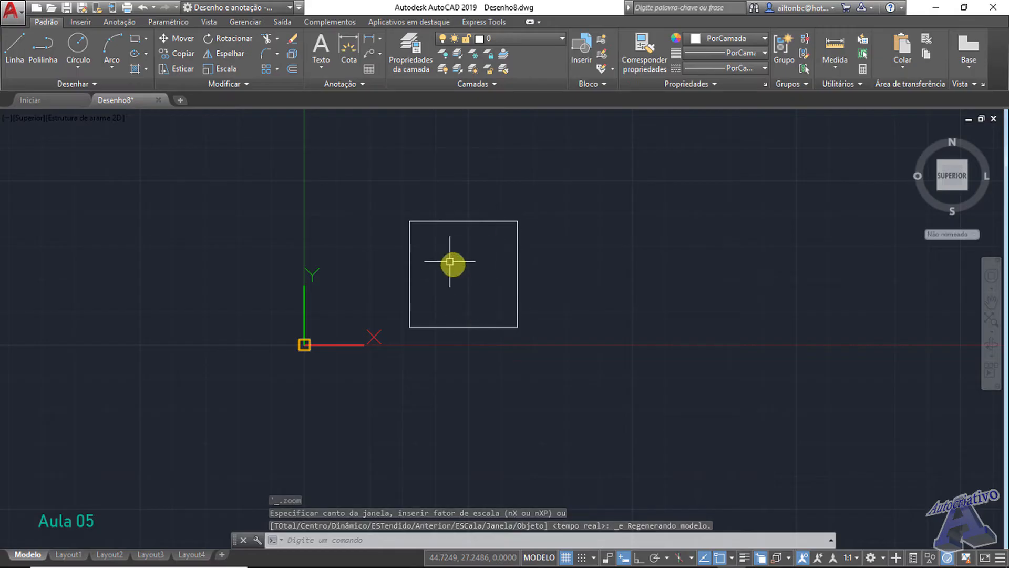
- Draw a short line at 135° above and to the right of the rectangle
{"action": "left_click", "coordinate": [28, 50]}
{"action": "middle_click_drag", "start_coordinate": [659, 251], "coordinate": [545, 293]}
{"action": "left_click", "coordinate": [763, 194]}
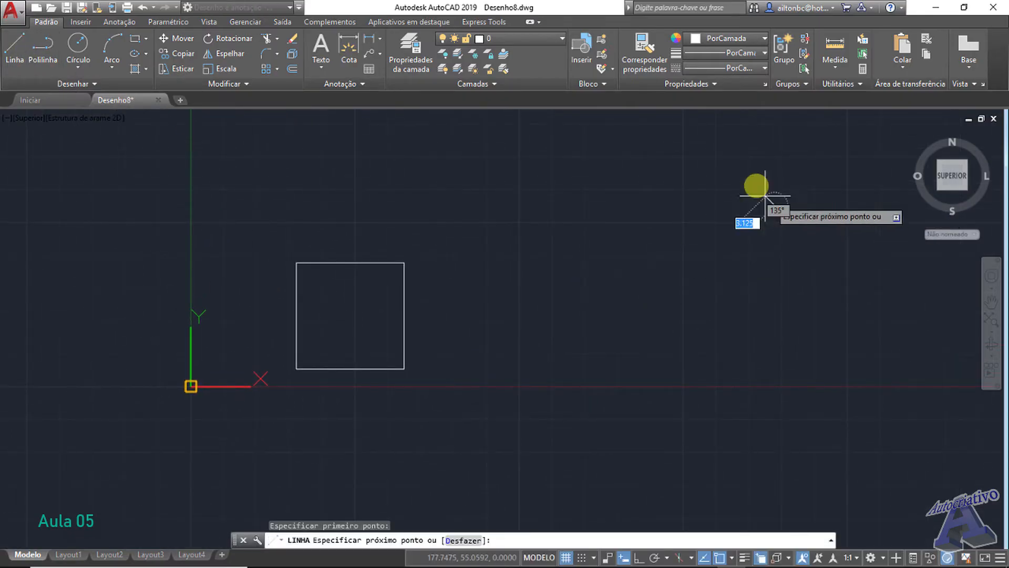
{"action": "left_click", "coordinate": [721, 155]}
{"action": "key", "text": "Escape"}
- Zoom in closely on the diagonal line, and zoom to the extents to show both objects
{"action": "mouse_move", "coordinate": [760, 208]}
{"action": "middle_mouse_down"}
{"action": "mouse_move", "coordinate": [574, 288]}
{"action": "mouse_move", "coordinate": [577, 280]}
{"action": "mouse_move", "coordinate": [561, 277]}
{"action": "mouse_move", "coordinate": [498, 309]}
{"action": "middle_mouse_up"}
{"action": "scroll", "coordinate": [494, 310], "scroll_direction": "up", "scroll_amount": 2}
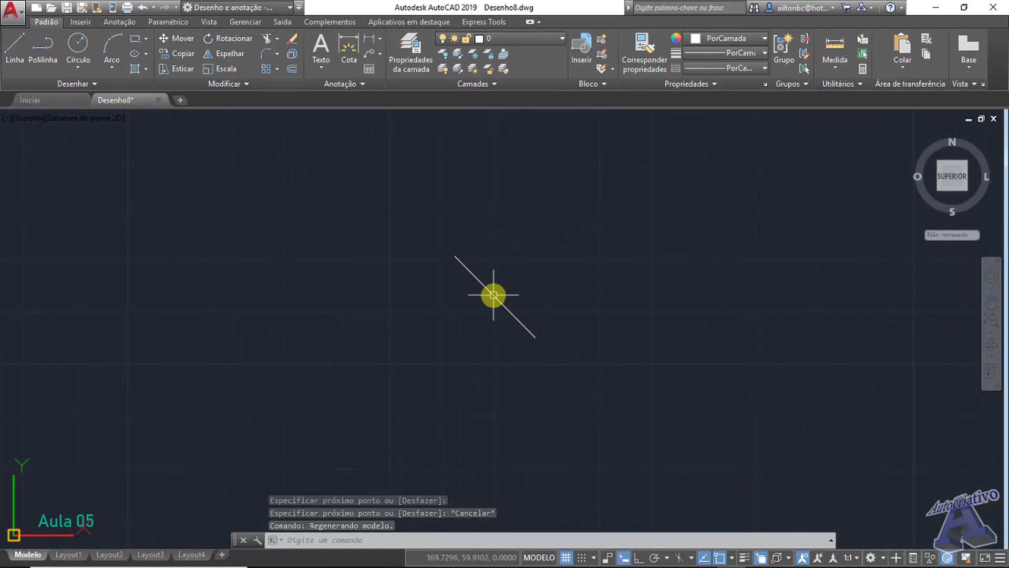
{"action": "scroll", "coordinate": [493, 295], "scroll_direction": "up", "scroll_amount": 6}
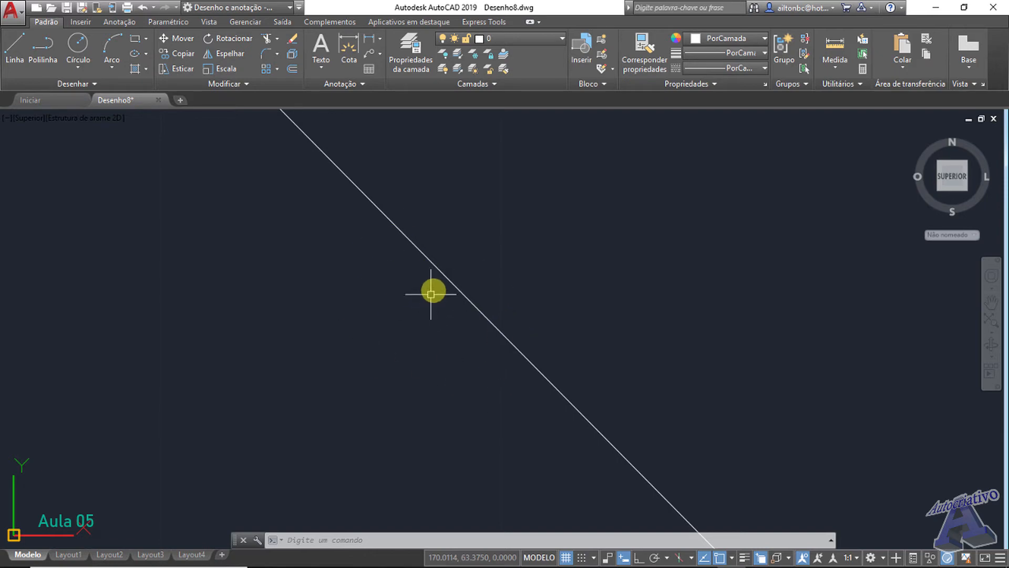
{"action": "middle_click", "coordinate": [478, 258]}
{"action": "middle_click", "coordinate": [479, 258]}
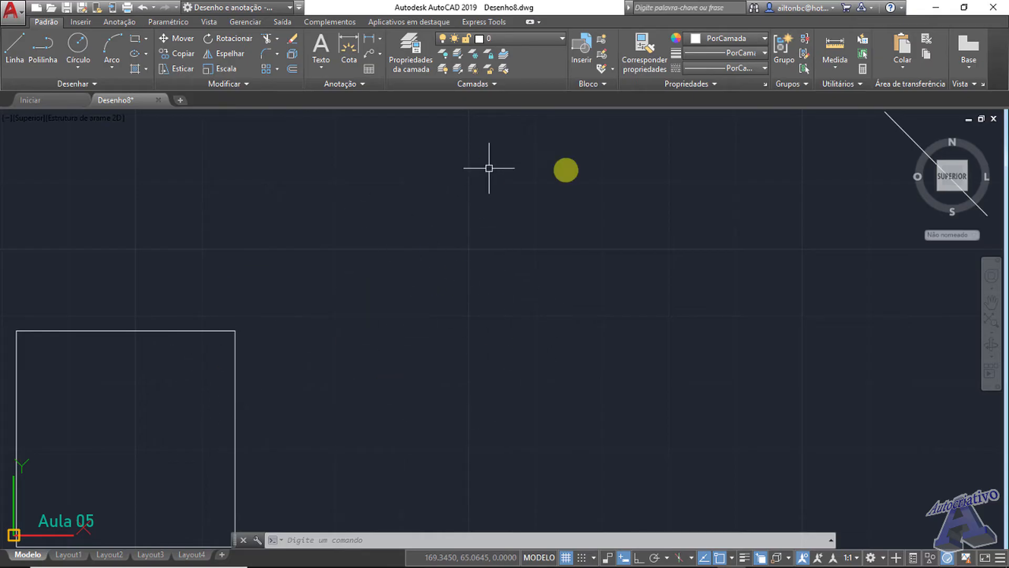
- Erase the diagonal line
{"action": "scroll", "coordinate": [556, 320], "scroll_direction": "down", "scroll_amount": 2}
{"action": "mouse_move", "coordinate": [579, 305]}
{"action": "middle_mouse_down"}
{"action": "mouse_move", "coordinate": [676, 284]}
{"action": "mouse_move", "coordinate": [756, 283]}
{"action": "mouse_move", "coordinate": [615, 331]}
{"action": "middle_mouse_up"}
{"action": "scroll", "coordinate": [694, 301], "scroll_direction": "down", "scroll_amount": 2}
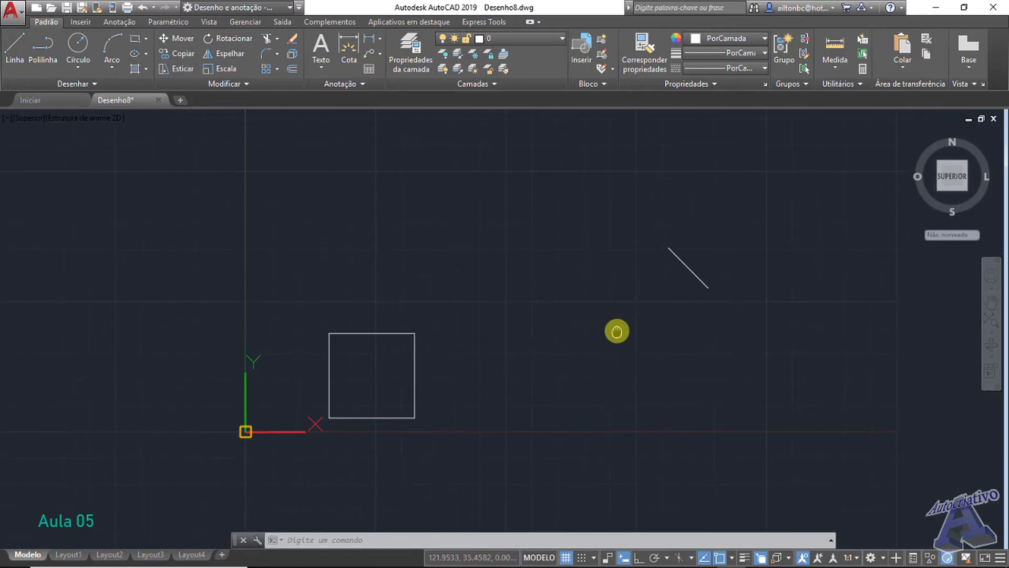
{"action": "left_click", "coordinate": [721, 309]}
{"action": "left_click", "coordinate": [656, 228]}
{"action": "key", "text": "Delete"}
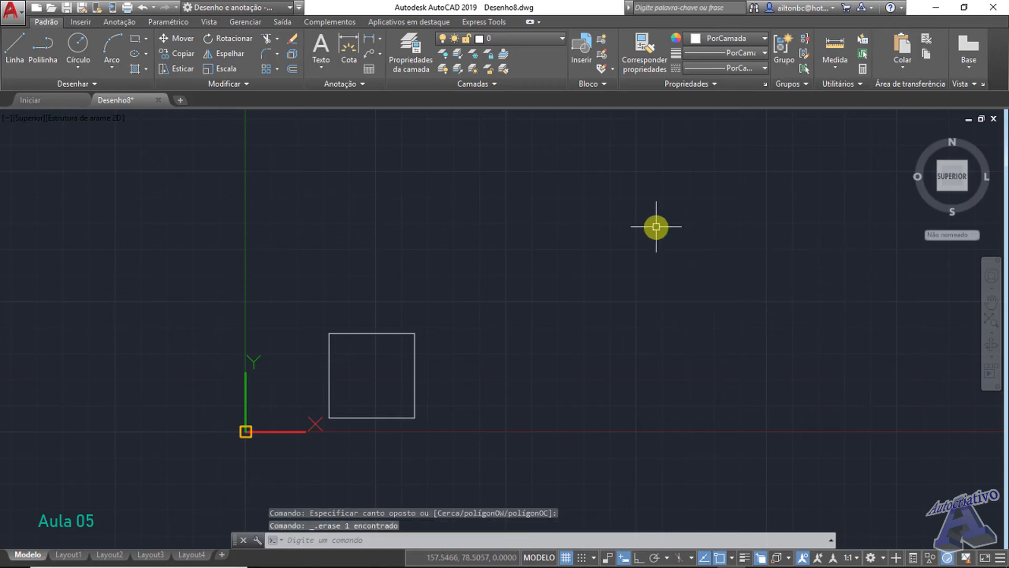
- Bring the rectangle toward the middle, zoom in and out on it, and zoom to the drawing extents
{"action": "middle_click_drag", "start_coordinate": [393, 374], "coordinate": [489, 334]}
{"action": "scroll", "coordinate": [490, 333], "scroll_direction": "up", "scroll_amount": 2}
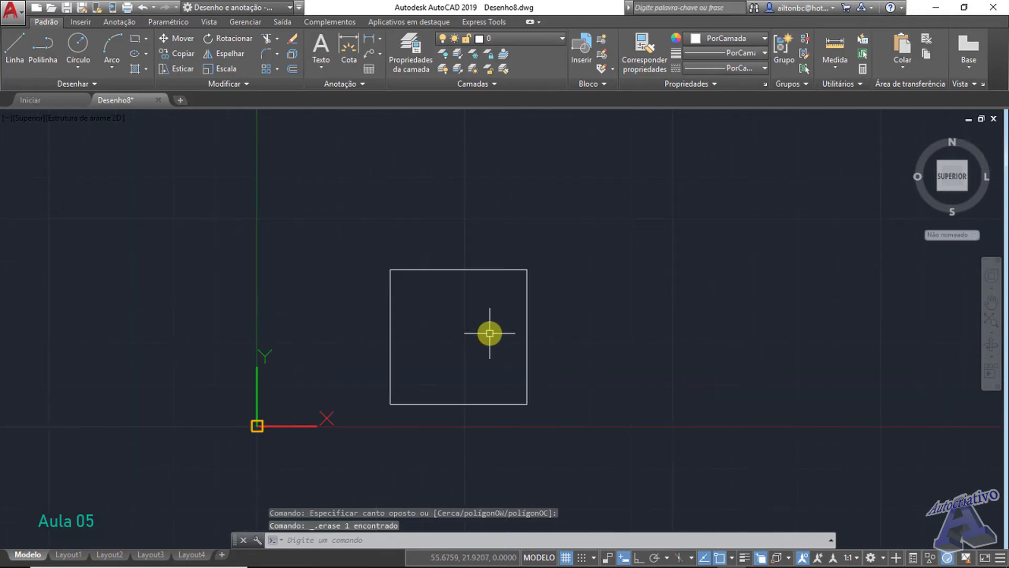
{"action": "scroll", "coordinate": [487, 332], "scroll_direction": "down", "scroll_amount": 2}
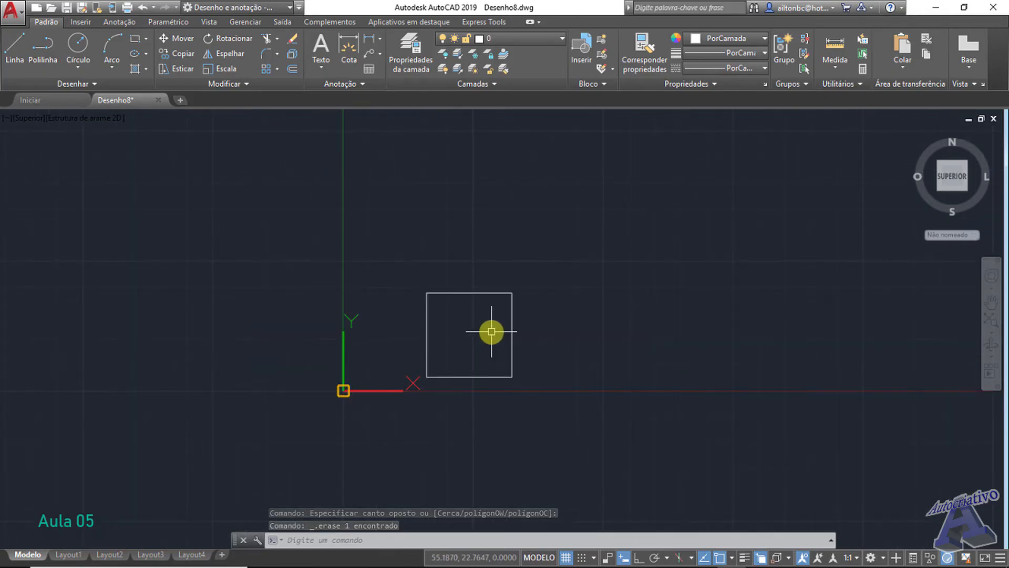
{"action": "scroll", "coordinate": [491, 333], "scroll_direction": "up", "scroll_amount": 2}
{"action": "middle_click", "coordinate": [394, 299]}
{"action": "middle_click", "coordinate": [394, 300]}
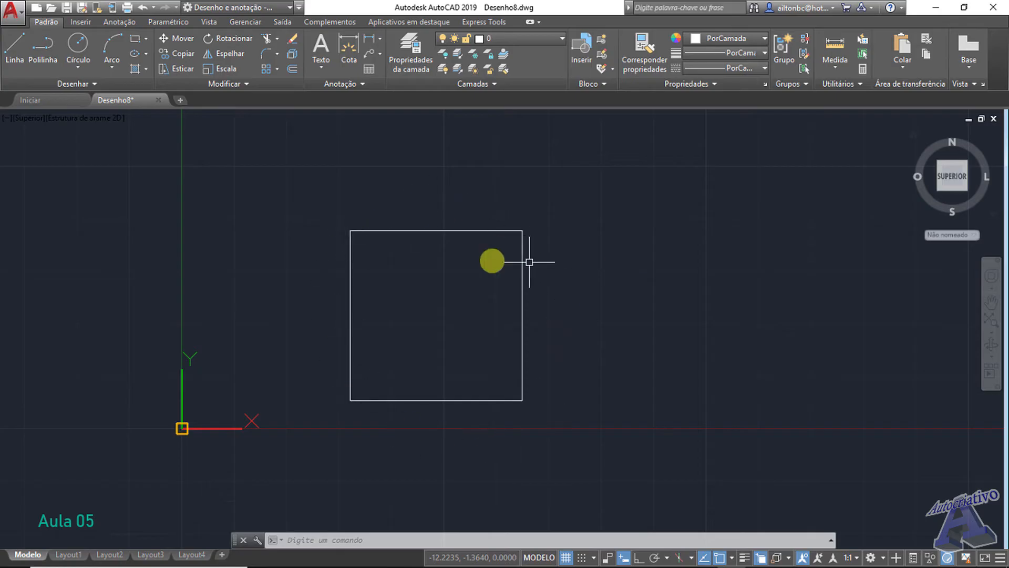
- Pan the rectangle slightly, zoom in and out inside it, and zoom to extents before backing out a little
{"action": "middle_click_drag", "start_coordinate": [457, 310], "coordinate": [446, 319]}
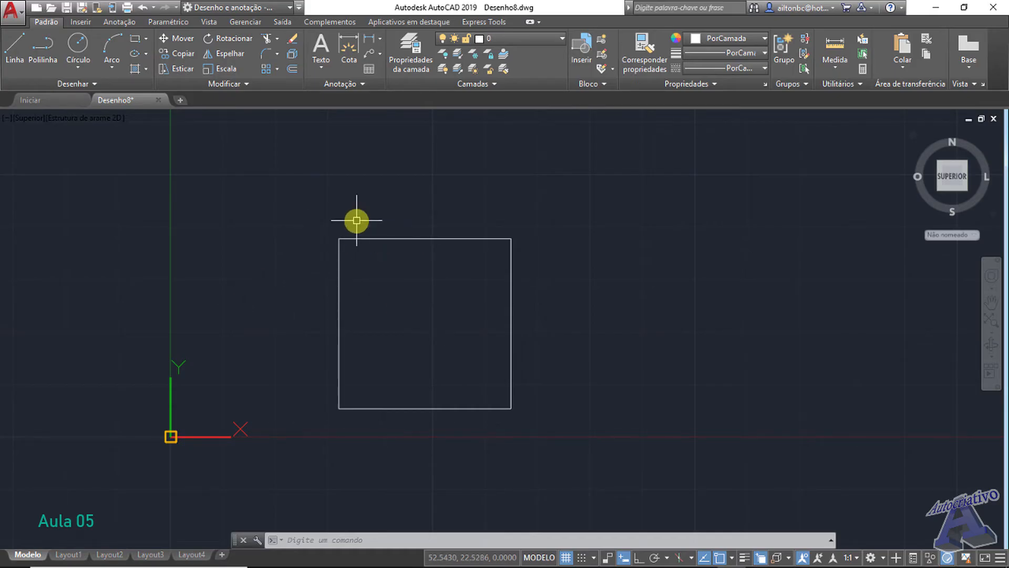
{"action": "middle_click_drag", "start_coordinate": [420, 296], "coordinate": [509, 280]}
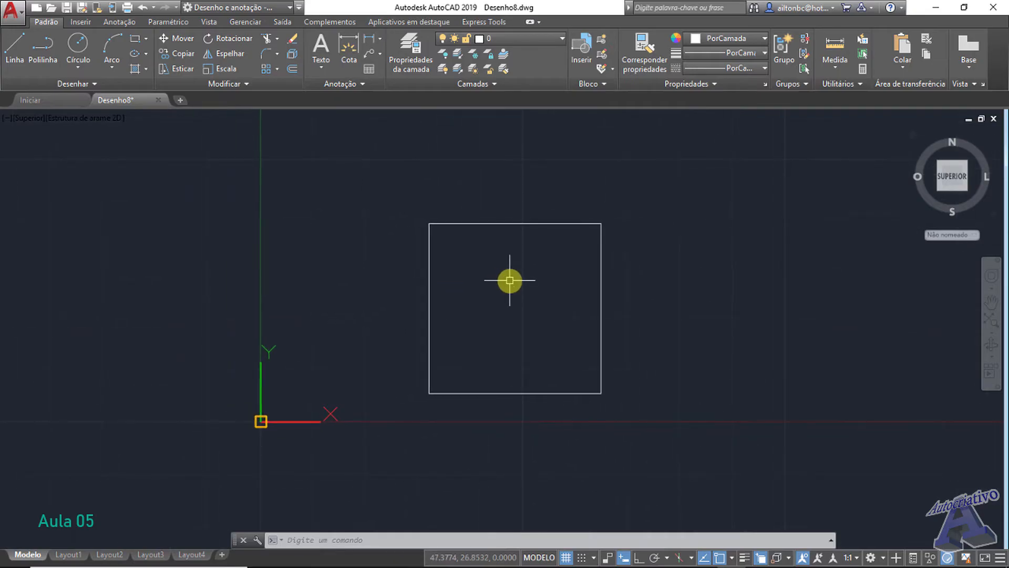
{"action": "scroll", "coordinate": [509, 298], "scroll_direction": "up", "scroll_amount": 5}
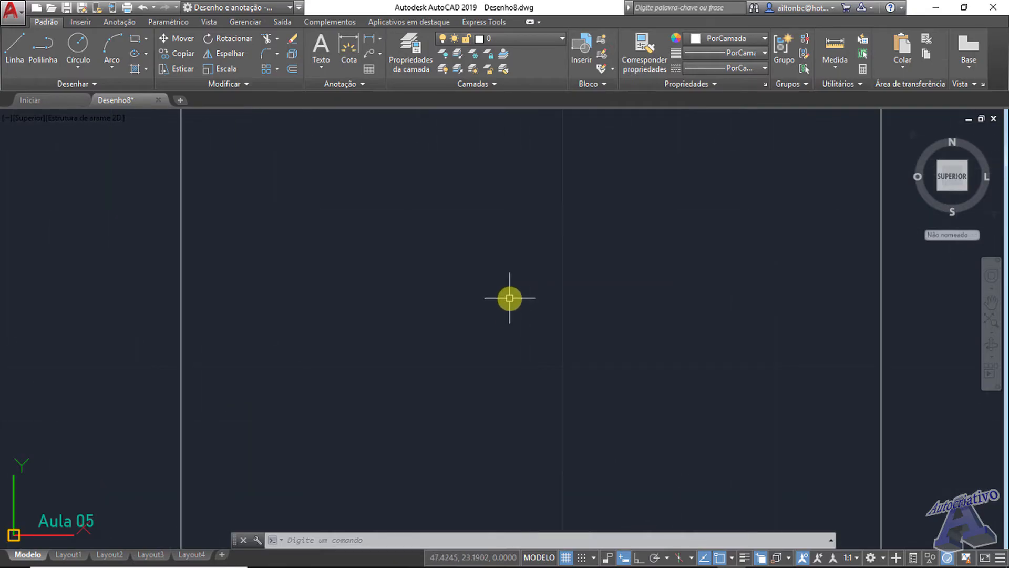
{"action": "scroll", "coordinate": [510, 298], "scroll_direction": "down", "scroll_amount": 5}
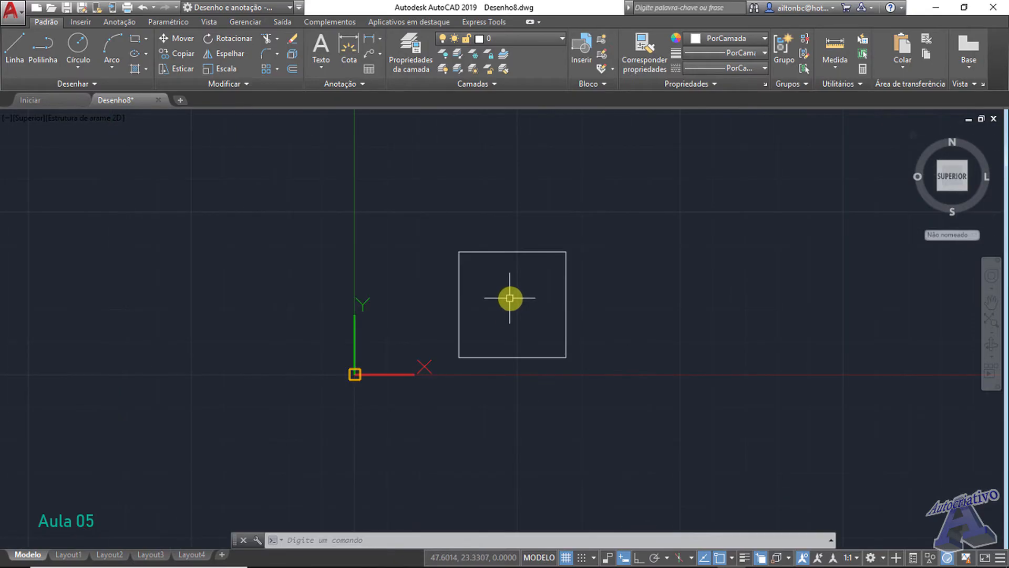
{"action": "middle_click", "coordinate": [515, 299]}
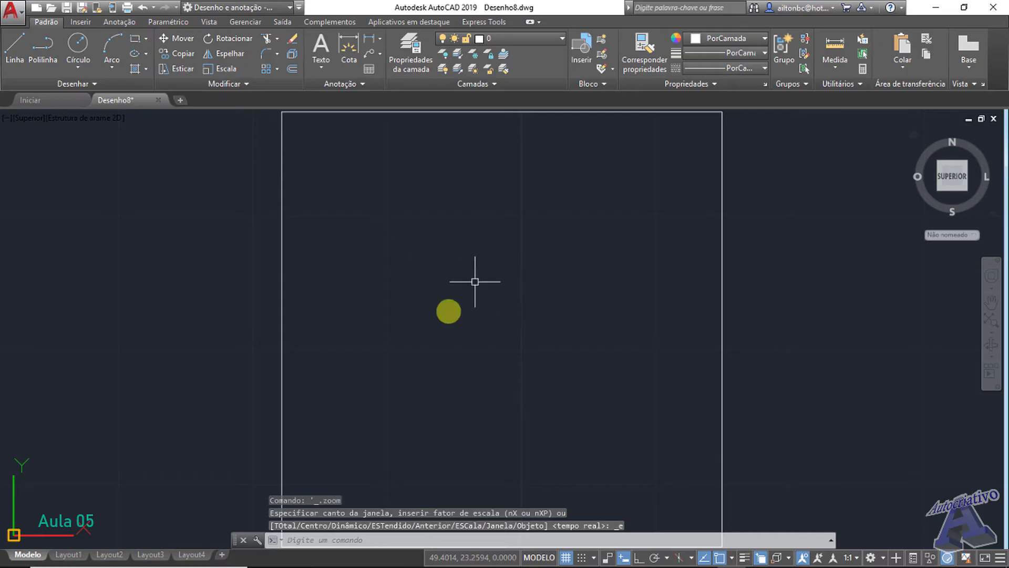
{"action": "scroll", "coordinate": [441, 308], "scroll_direction": "down", "scroll_amount": 2}
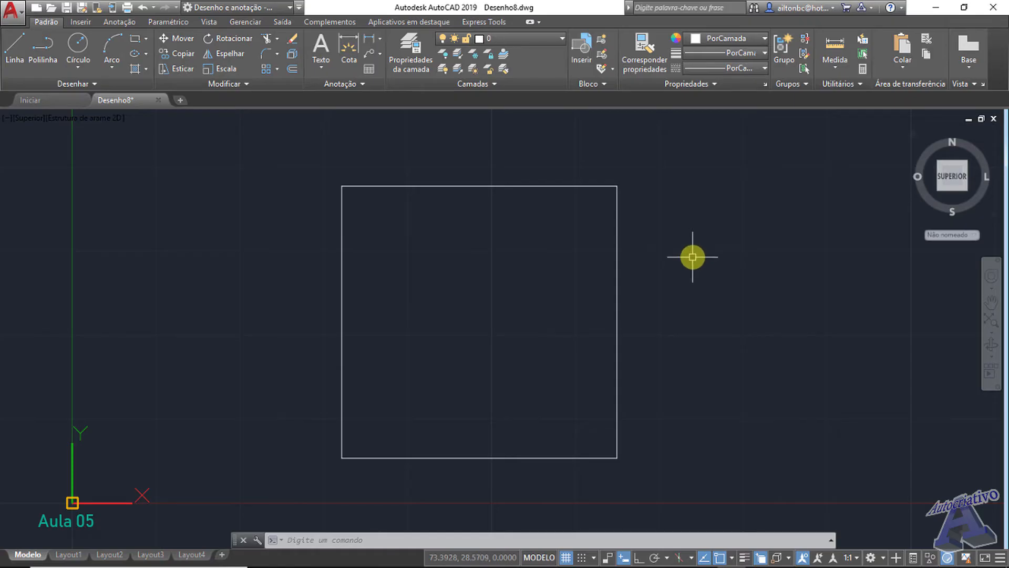
- Orbit the view around the rectangle from the top view to a tilted 3D view
{"action": "mouse_move", "coordinate": [693, 256]}
{"action": "middle_mouse_down", "text": "shift"}
{"action": "mouse_move", "coordinate": [680, 266]}
{"action": "mouse_move", "coordinate": [660, 259]}
{"action": "mouse_move", "coordinate": [677, 248]}
{"action": "middle_mouse_up", "text": "shift"}
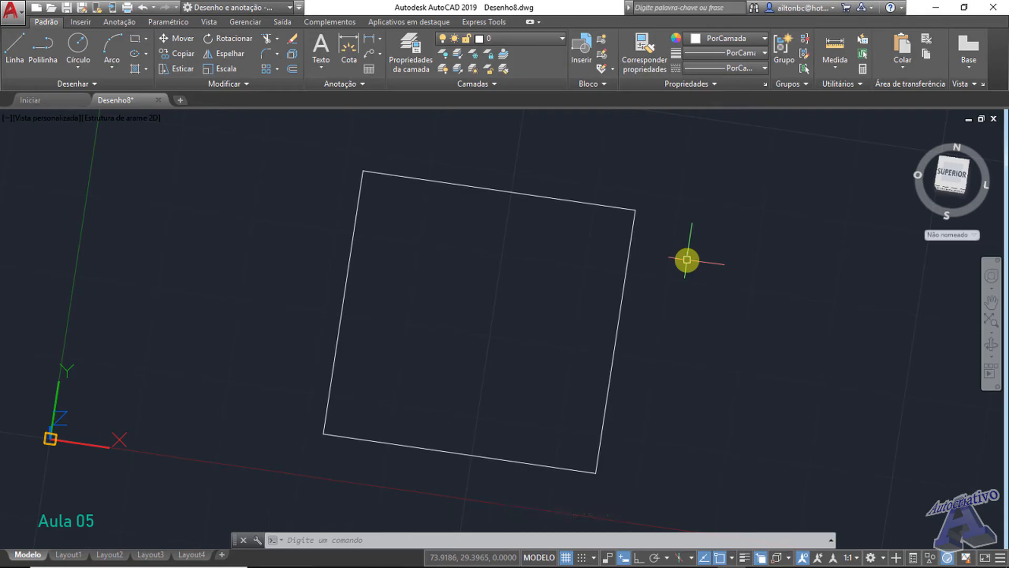
{"action": "mouse_move", "coordinate": [687, 260]}
{"action": "middle_mouse_down", "text": "shift"}
{"action": "mouse_move", "coordinate": [694, 232]}
{"action": "mouse_move", "coordinate": [741, 174]}
{"action": "middle_mouse_up", "text": "shift"}
{"action": "middle_click_drag", "start_coordinate": [604, 356], "coordinate": [759, 317], "text": "shift"}
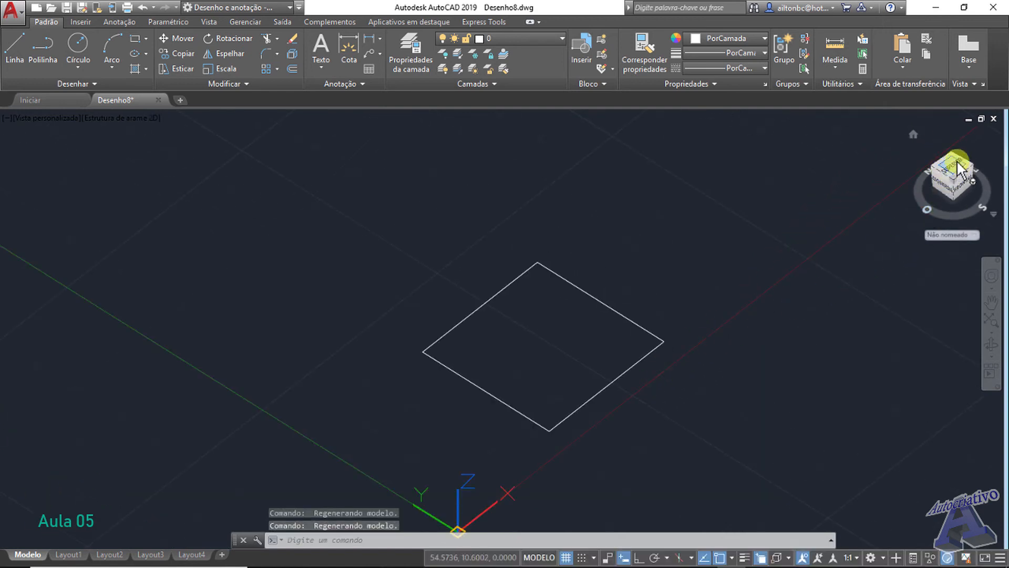
- Orbit the rectangle slightly, restore the centred Superior view, and display the ShowMotion controls
{"action": "mouse_move", "coordinate": [634, 326]}
{"action": "middle_mouse_down", "text": "shift"}
{"action": "mouse_move", "coordinate": [604, 295]}
{"action": "mouse_move", "coordinate": [578, 320]}
{"action": "mouse_move", "coordinate": [613, 310]}
{"action": "middle_mouse_up", "text": "shift"}
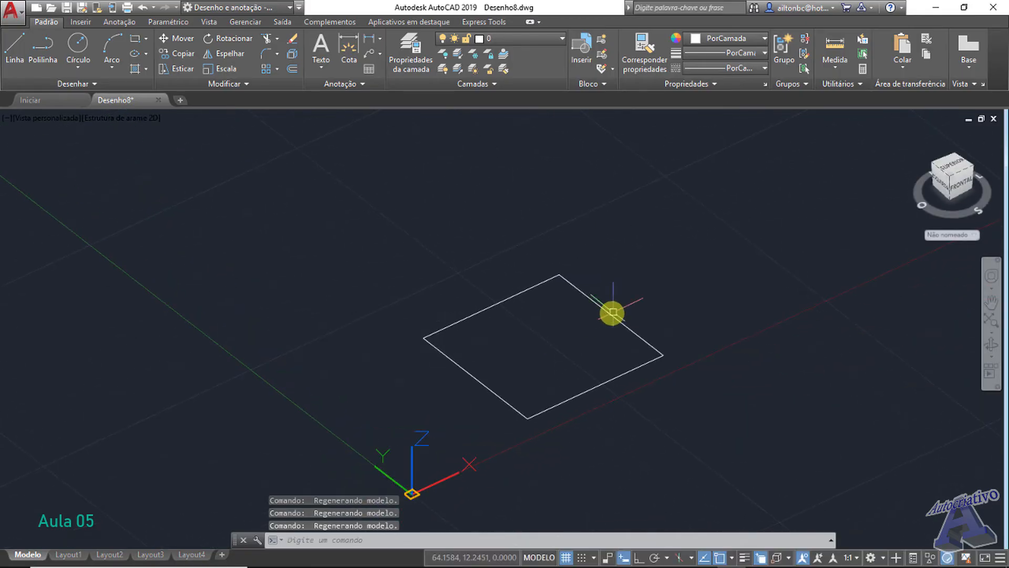
{"action": "left_click", "coordinate": [55, 118]}
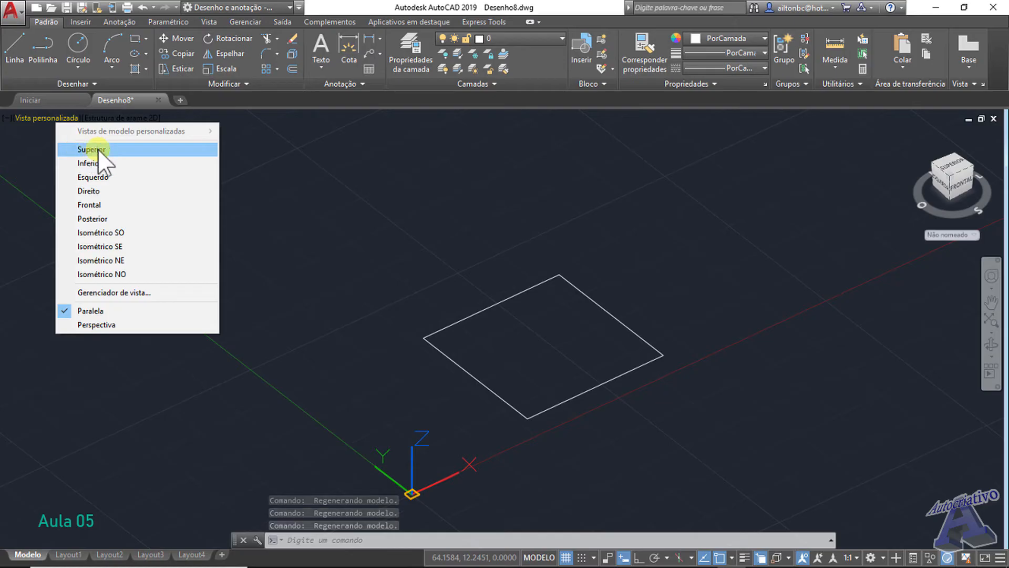
{"action": "left_click", "coordinate": [80, 150]}
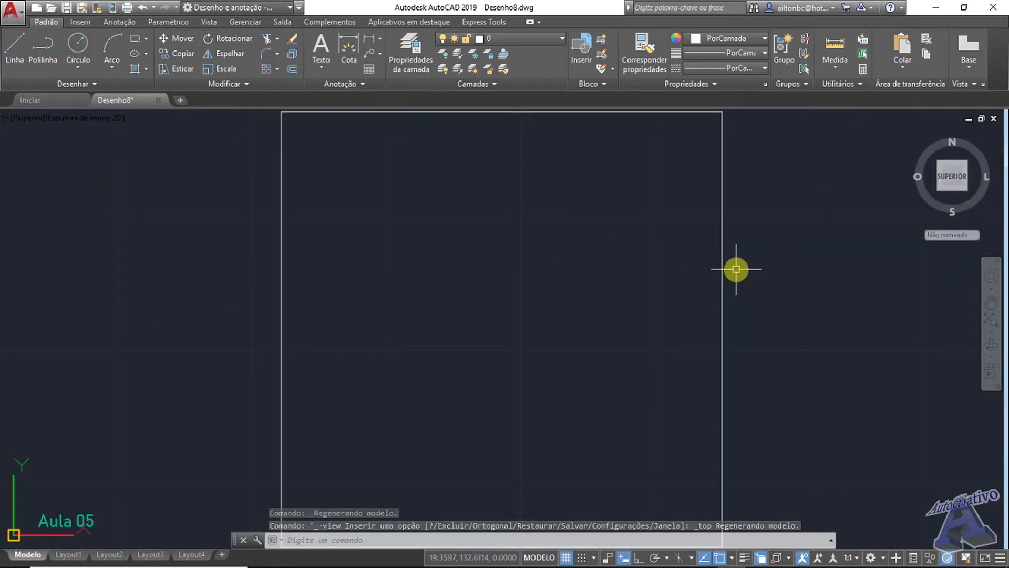
{"action": "scroll", "coordinate": [736, 269], "scroll_direction": "down", "scroll_amount": 2}
{"action": "middle_click_drag", "start_coordinate": [778, 282], "coordinate": [705, 272]}
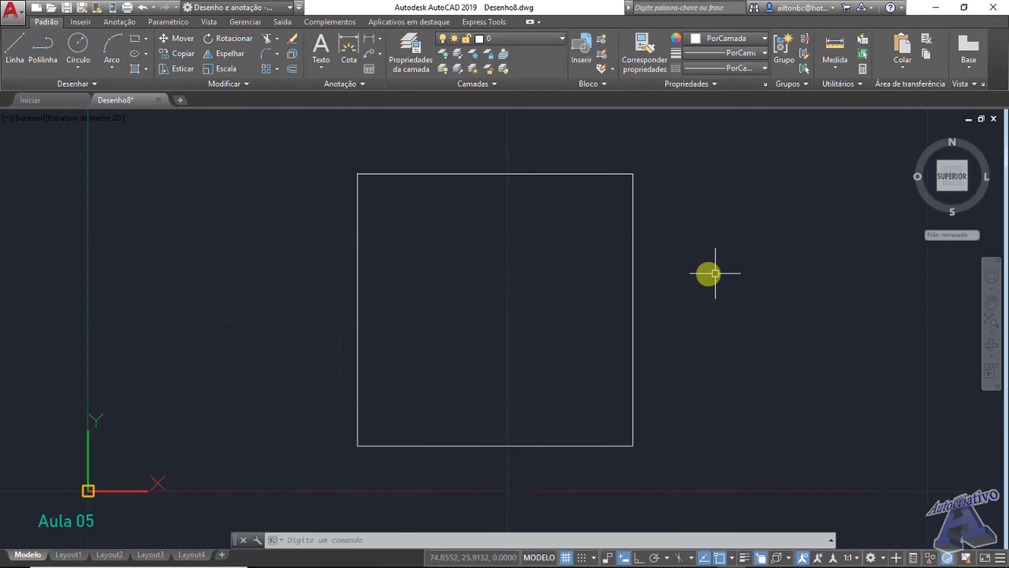
{"action": "scroll", "coordinate": [689, 272], "scroll_direction": "down", "scroll_amount": 4}
{"action": "scroll", "coordinate": [686, 273], "scroll_direction": "up", "scroll_amount": 4}
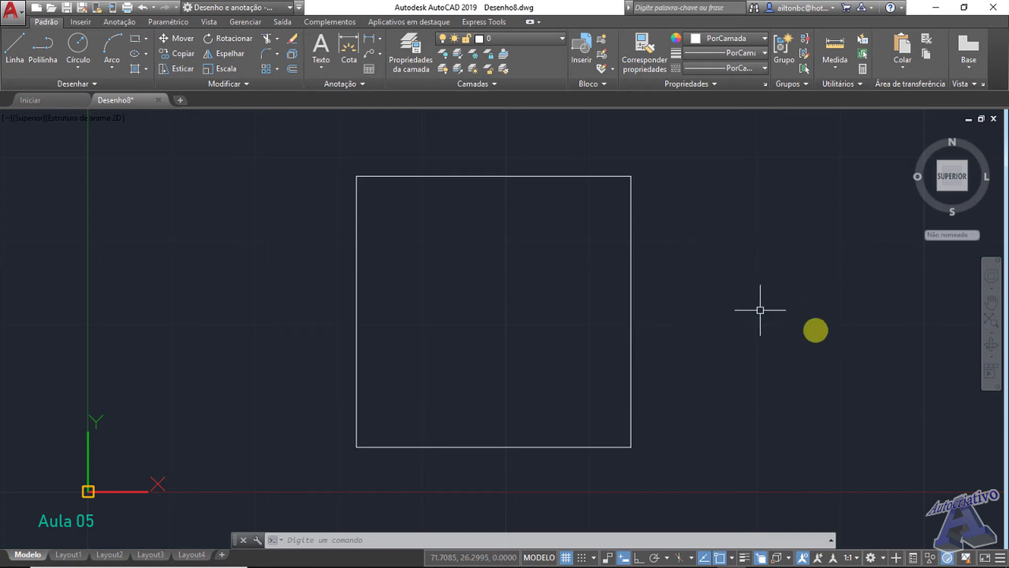
{"action": "left_click", "coordinate": [984, 374]}
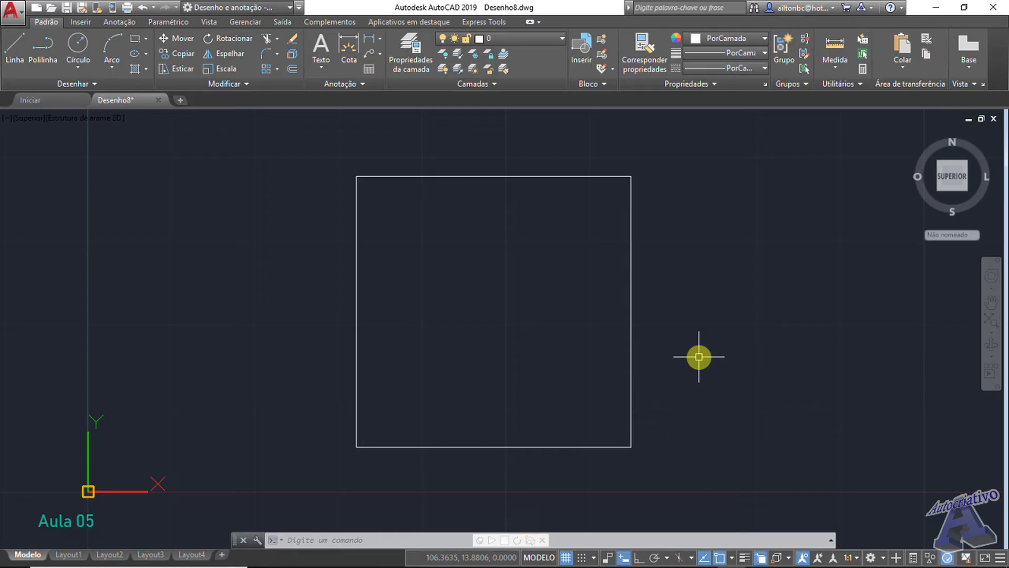
- Draw a diagonal line in the empty space beside the rectangle and undo it
{"action": "mouse_move", "coordinate": [672, 331]}
{"action": "middle_mouse_down"}
{"action": "mouse_move", "coordinate": [624, 327]}
{"action": "mouse_move", "coordinate": [590, 339]}
{"action": "middle_mouse_up"}
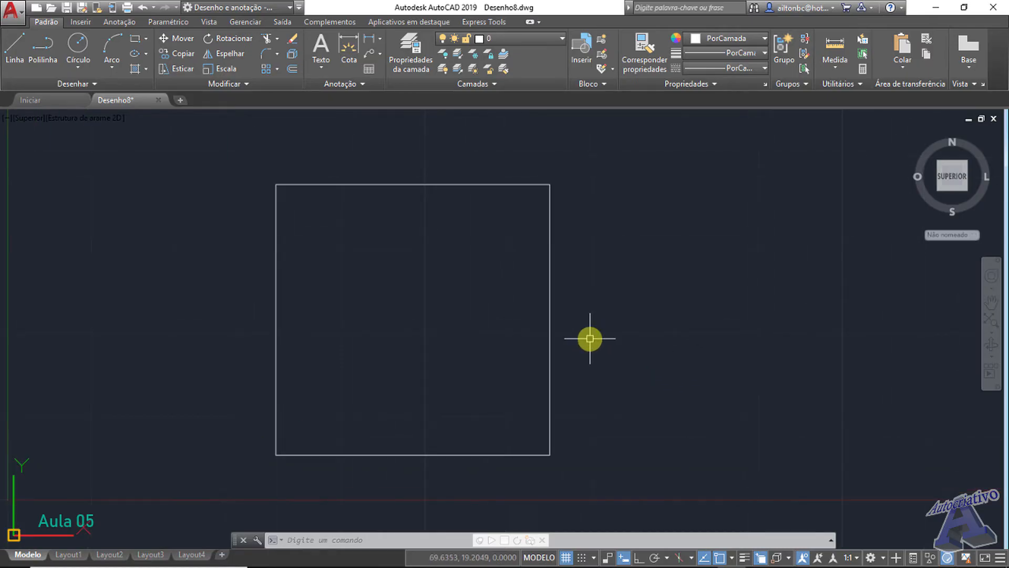
{"action": "left_click", "coordinate": [20, 39]}
{"action": "left_click", "coordinate": [610, 216]}
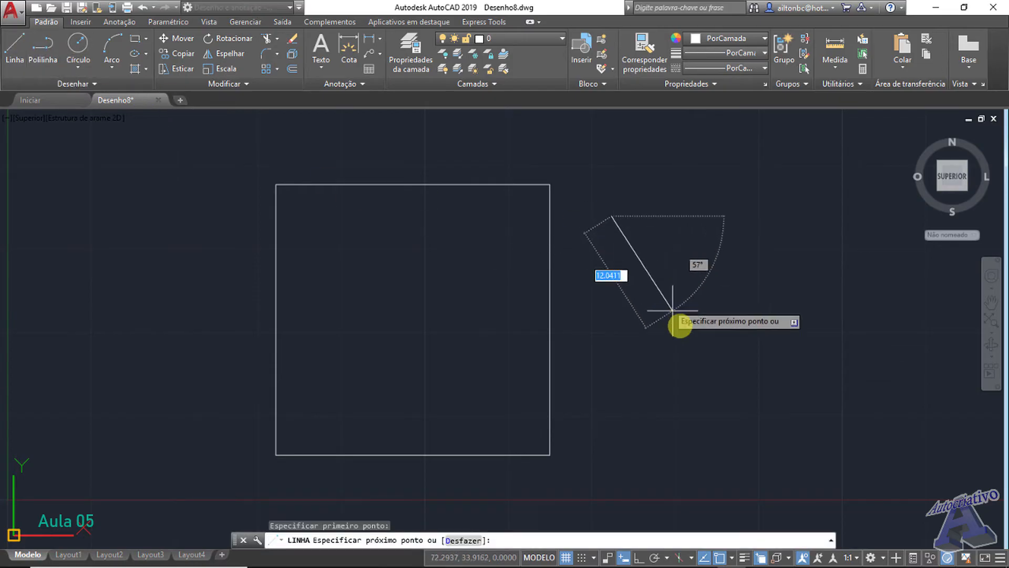
{"action": "left_click", "coordinate": [692, 356]}
{"action": "key", "text": "Escape"}
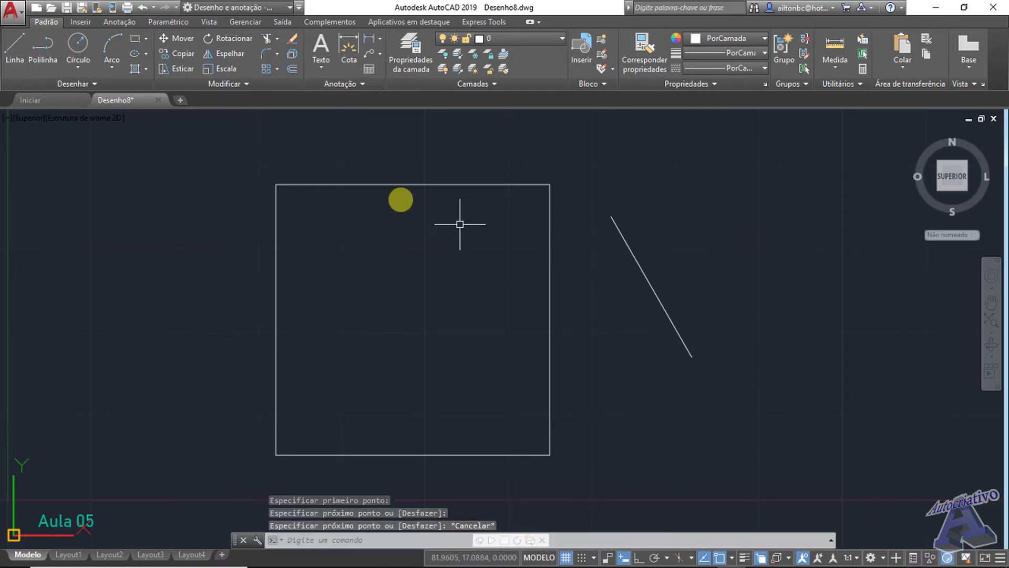
{"action": "left_click", "coordinate": [141, 8]}
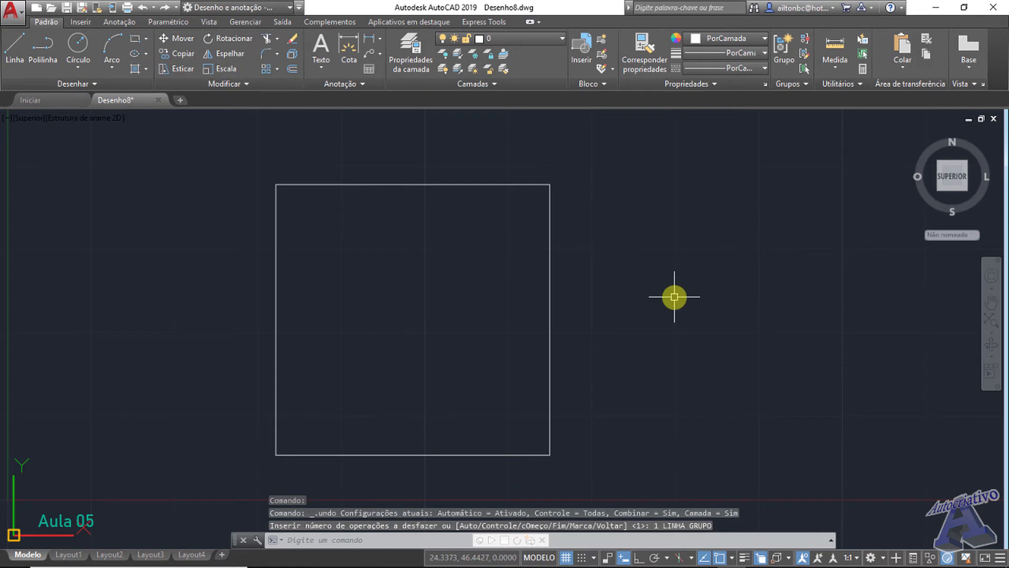
- Draw a longer diagonal line beside the rectangle, and undo and redo it
{"action": "left_click", "coordinate": [18, 44]}
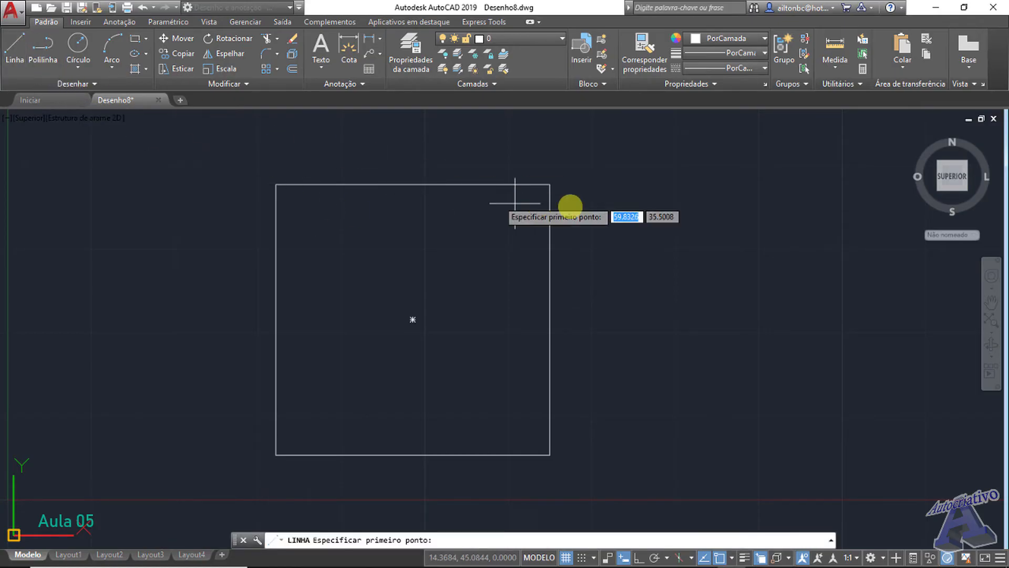
{"action": "left_click", "coordinate": [619, 194]}
{"action": "left_click", "coordinate": [745, 372]}
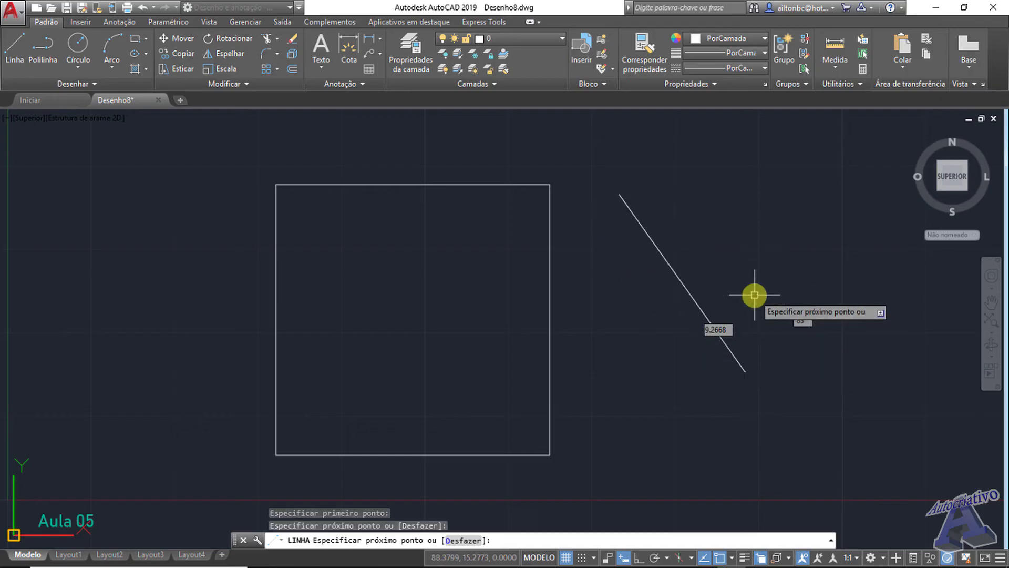
{"action": "key", "text": "Escape"}
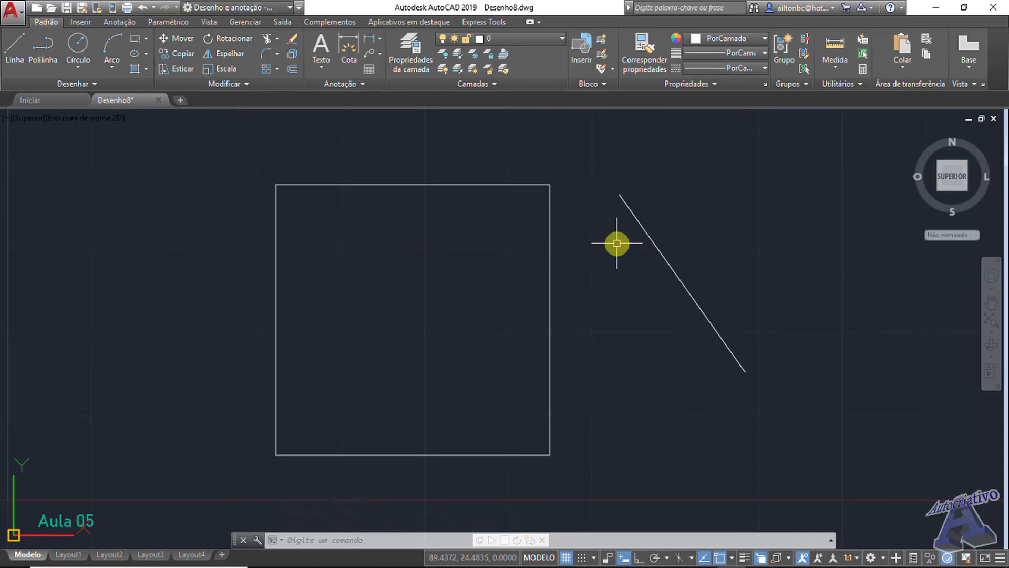
{"action": "key", "text": "ctrl+z"}
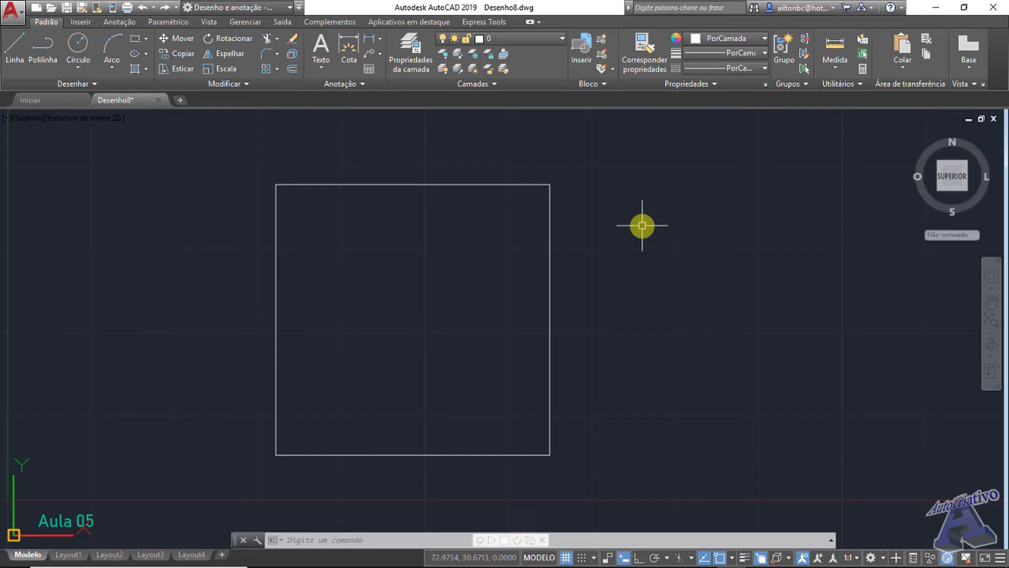
{"action": "key", "text": "ctrl+y"}
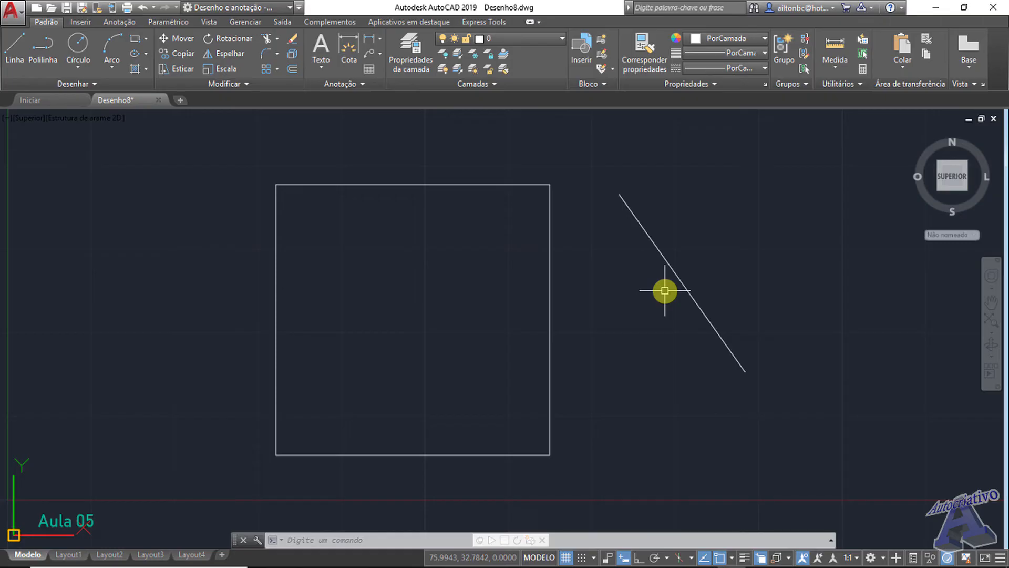
- Cut the diagonal line and paste it back a little farther from the rectangle in the same drawing
{"action": "middle_click_drag", "start_coordinate": [653, 317], "coordinate": [569, 317]}
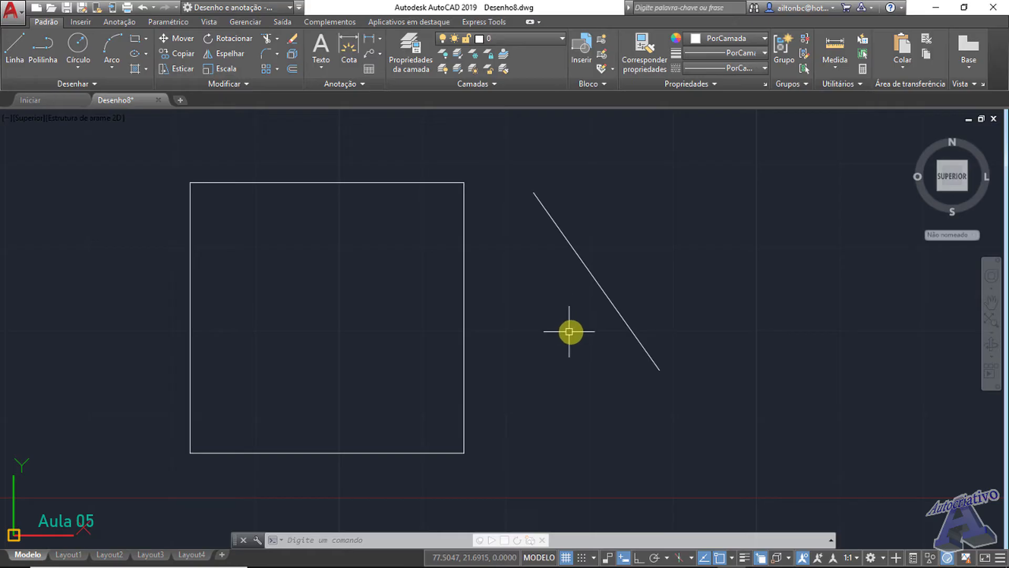
{"action": "left_click", "coordinate": [686, 339]}
{"action": "left_click", "coordinate": [610, 301]}
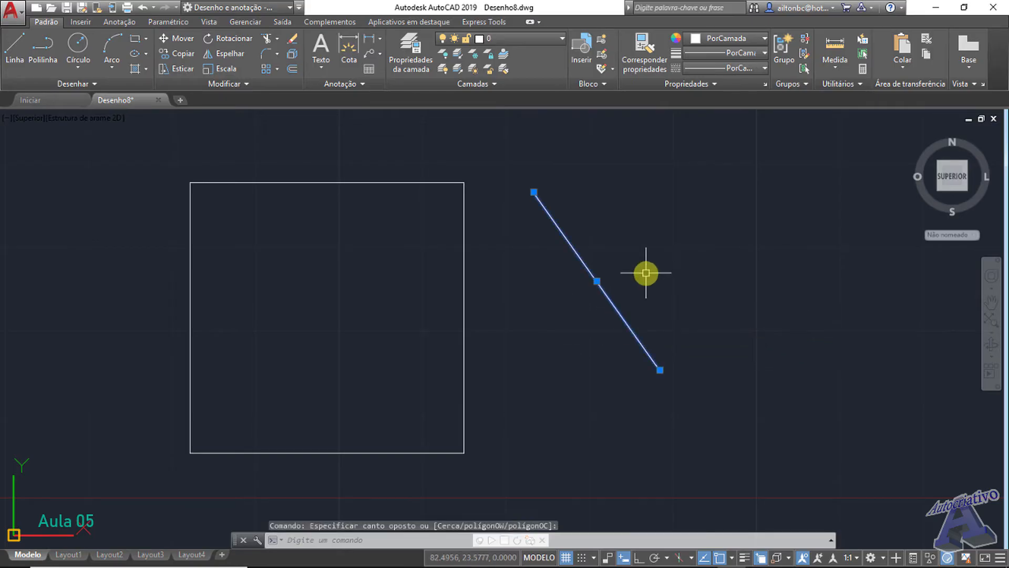
{"action": "key", "text": "ctrl+x"}
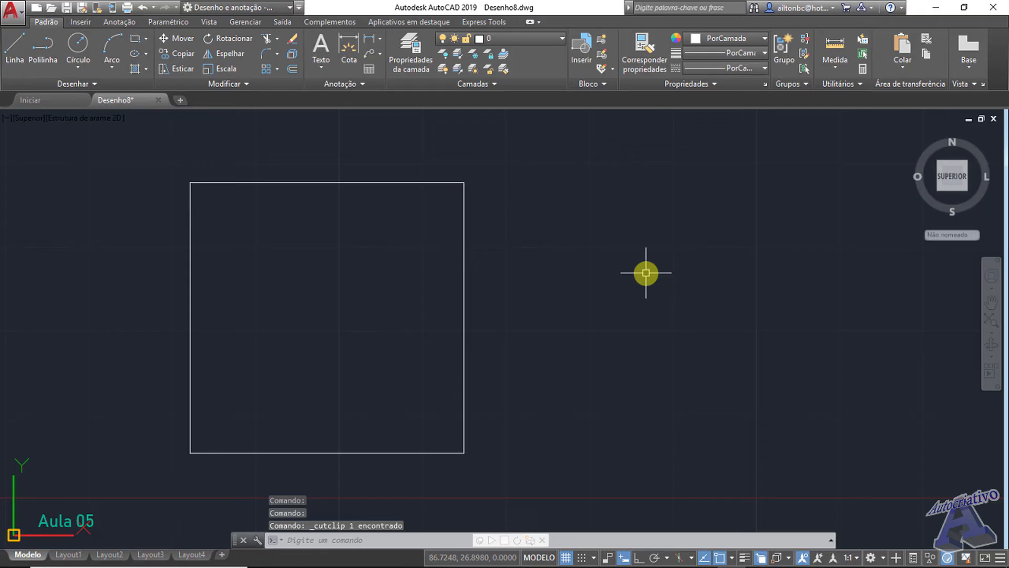
{"action": "key", "text": "ctrl+v"}
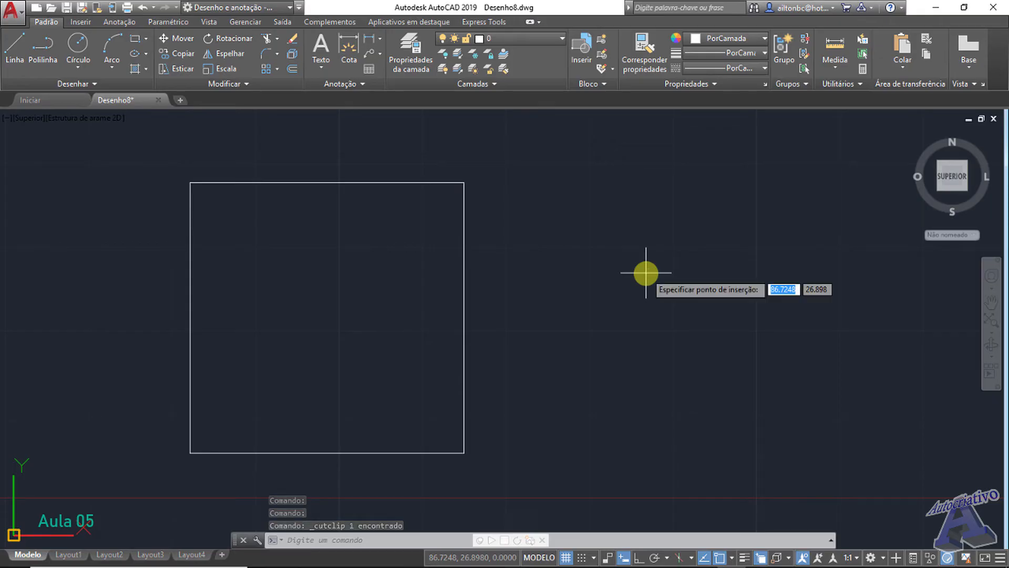
{"action": "left_click", "coordinate": [569, 379]}
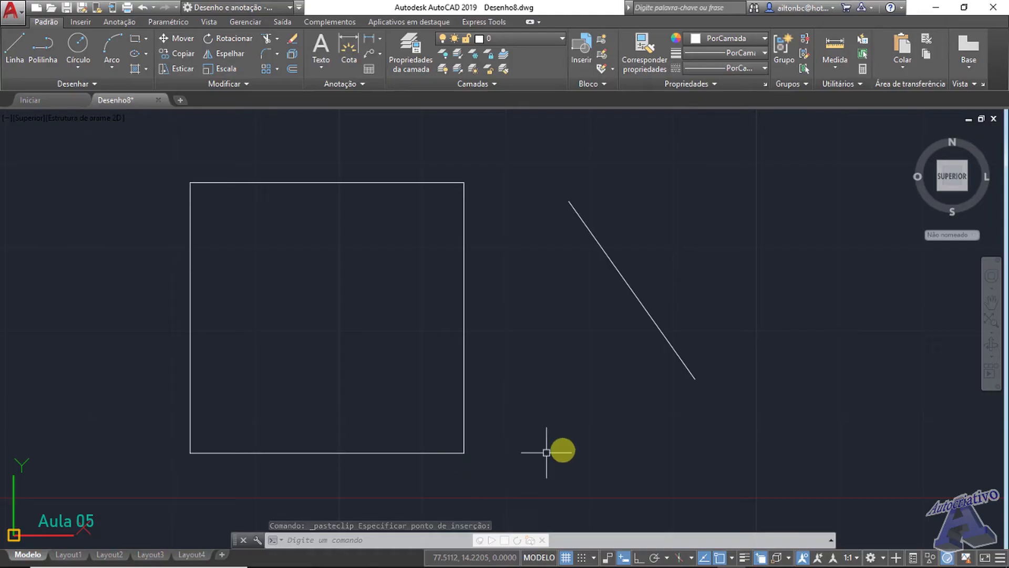
- Cut the pasted diagonal line out of Desenho8 to the clipboard
{"action": "left_click", "coordinate": [732, 370]}
{"action": "left_click", "coordinate": [614, 279]}
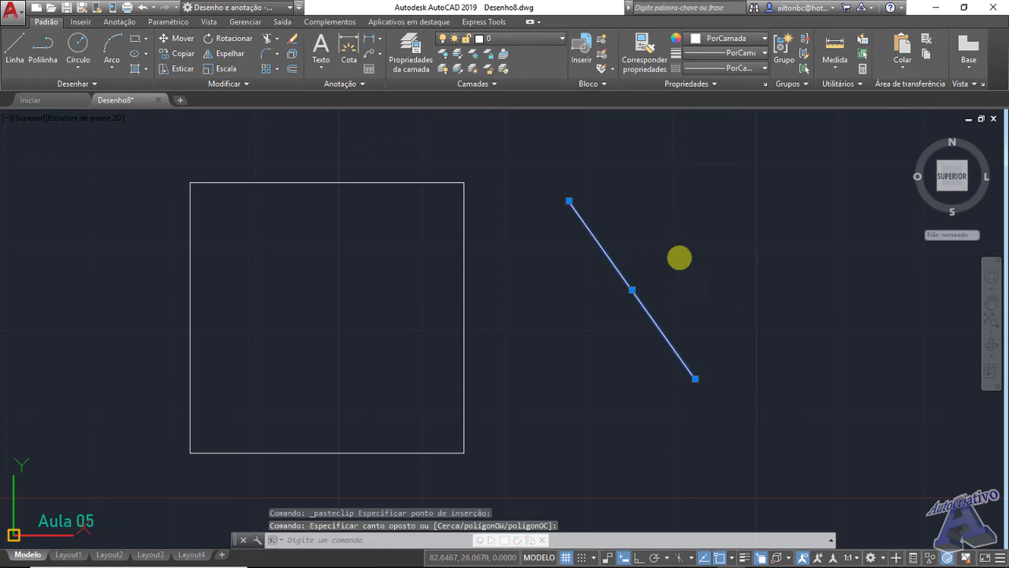
{"action": "key", "text": "ctrl+x"}
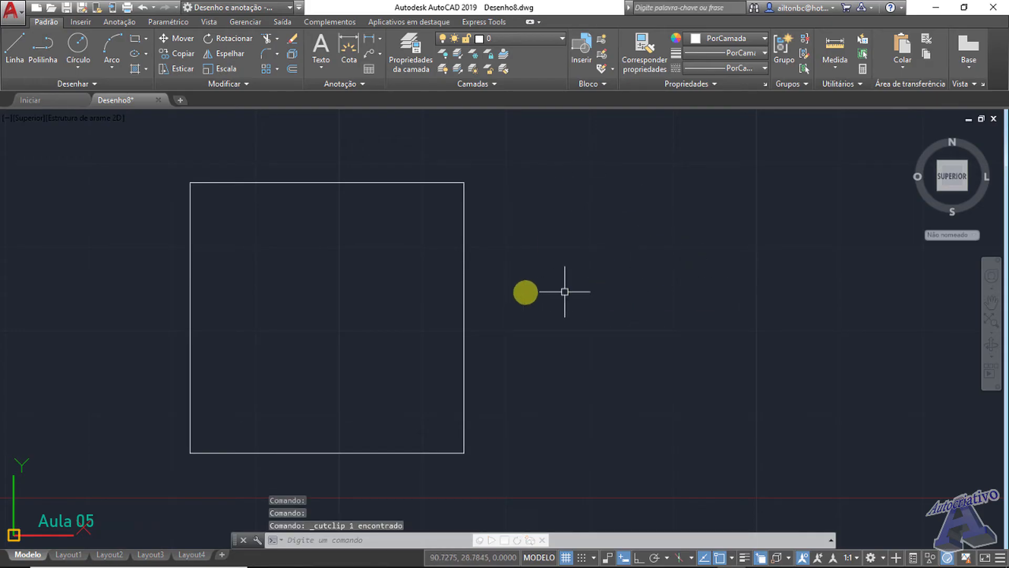
- Create a new drawing and paste the diagonal line near its origin, above the X axis and beside the Y axis
{"action": "left_click", "coordinate": [178, 100]}
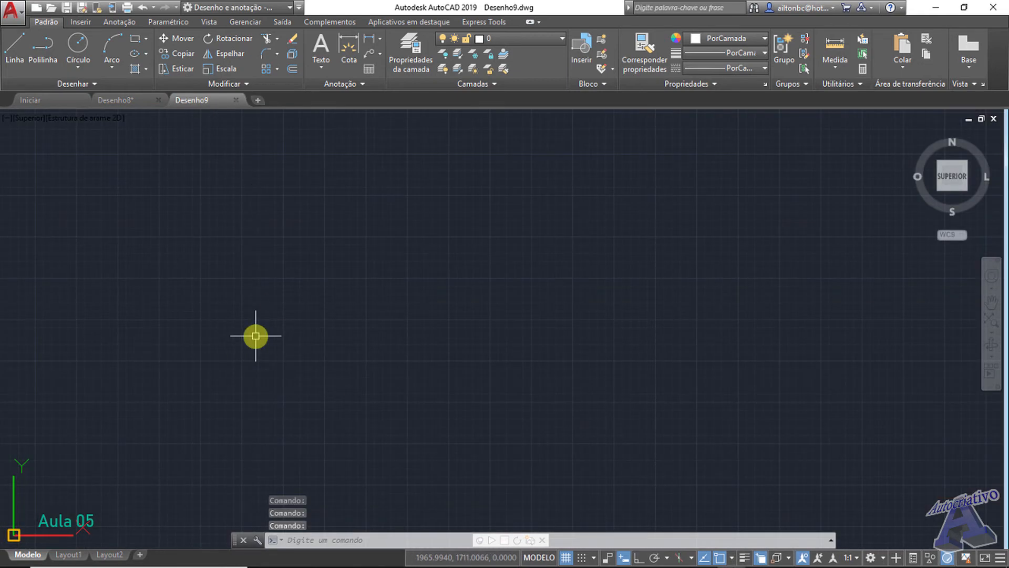
{"action": "key", "text": "ctrl+v"}
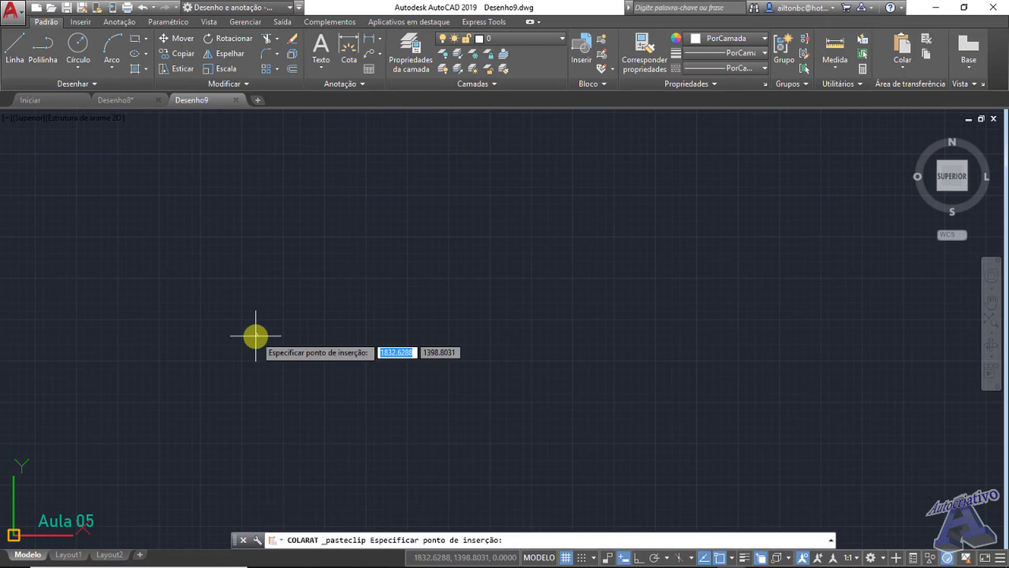
{"action": "middle_click_drag", "start_coordinate": [236, 360], "coordinate": [553, 224]}
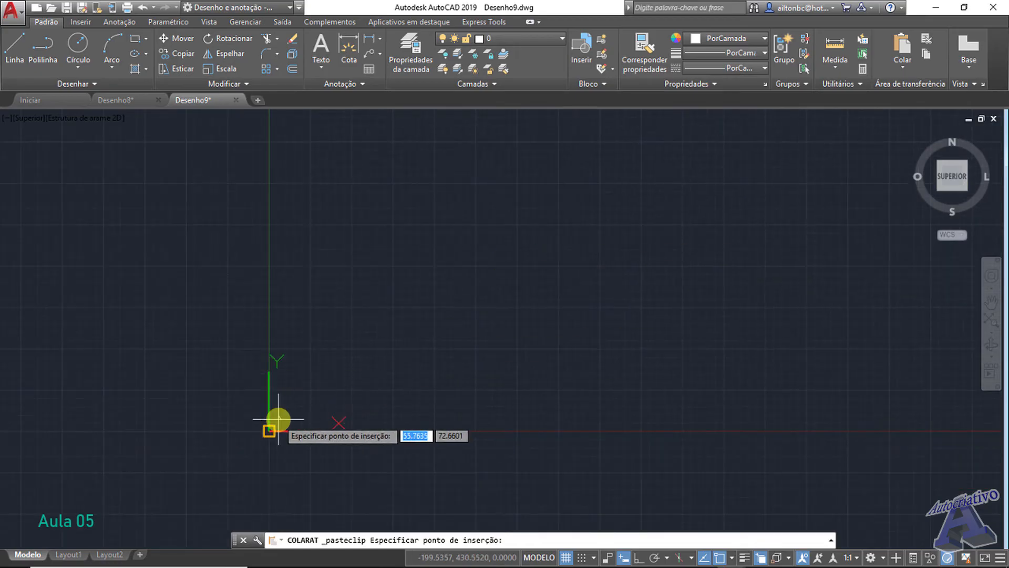
{"action": "scroll", "coordinate": [275, 419], "scroll_direction": "up", "scroll_amount": 10}
{"action": "middle_click_drag", "start_coordinate": [312, 399], "coordinate": [712, 216]}
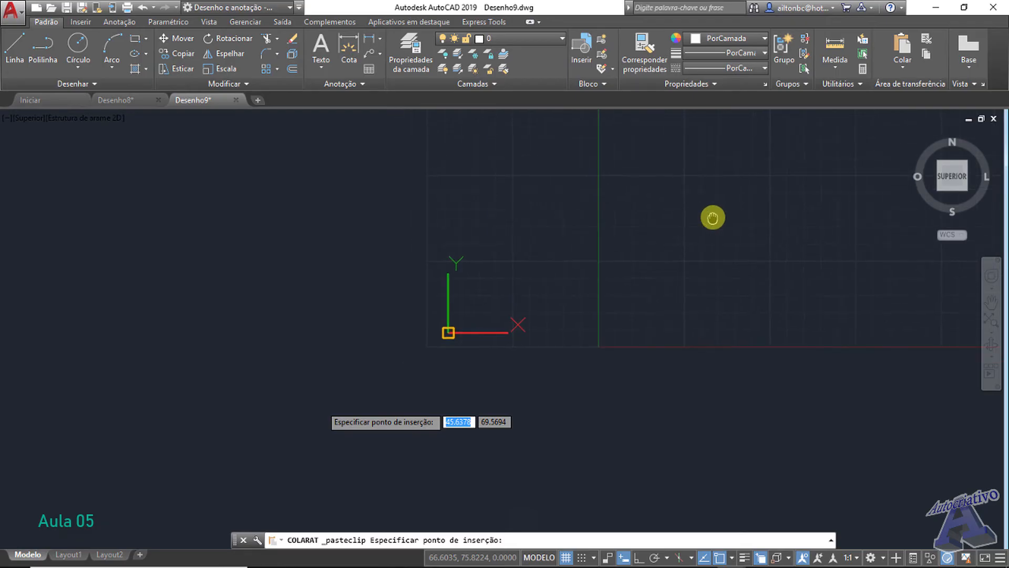
{"action": "middle_click_drag", "start_coordinate": [563, 205], "coordinate": [712, 218]}
{"action": "scroll", "coordinate": [654, 314], "scroll_direction": "up", "scroll_amount": 7}
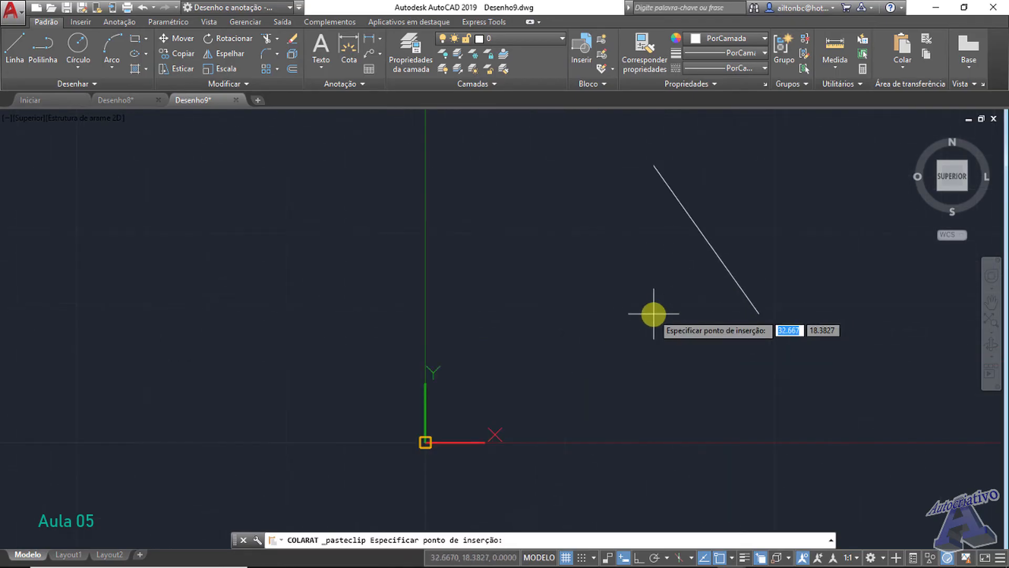
{"action": "left_click", "coordinate": [512, 358]}
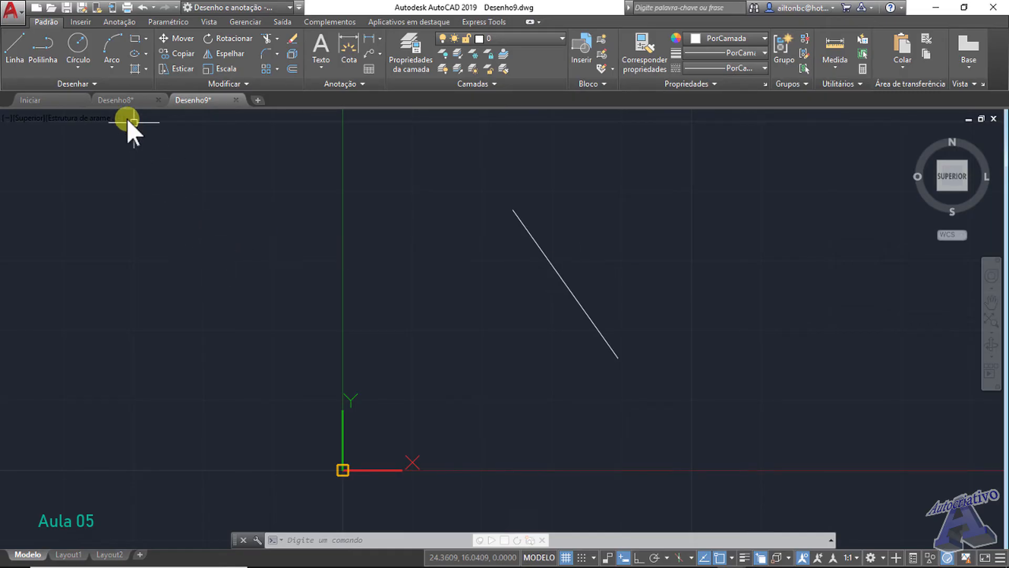
- Switch to Desenho8 and back to Desenho9, and erase the diagonal line there
{"action": "left_click", "coordinate": [121, 101]}
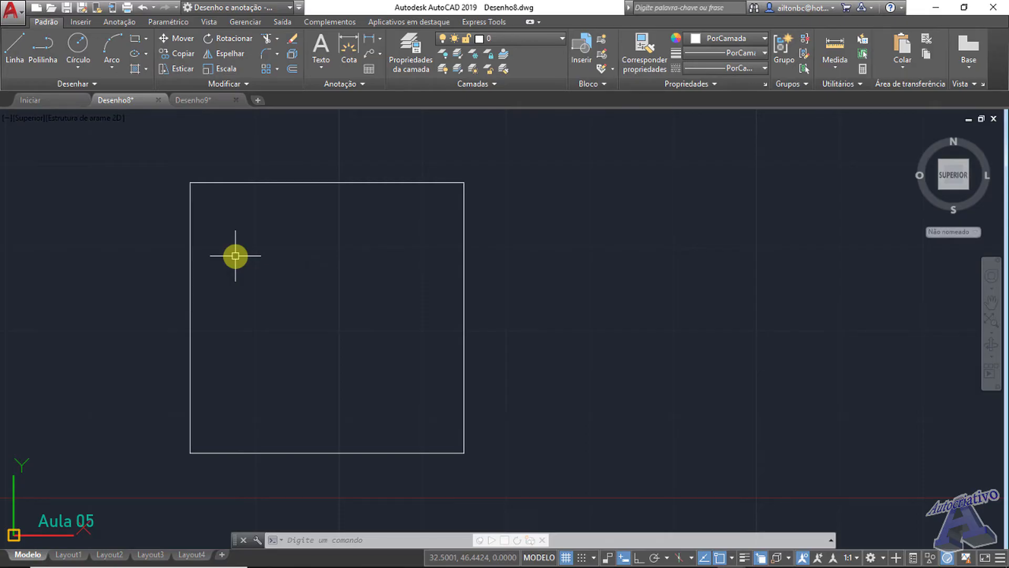
{"action": "left_click", "coordinate": [212, 103]}
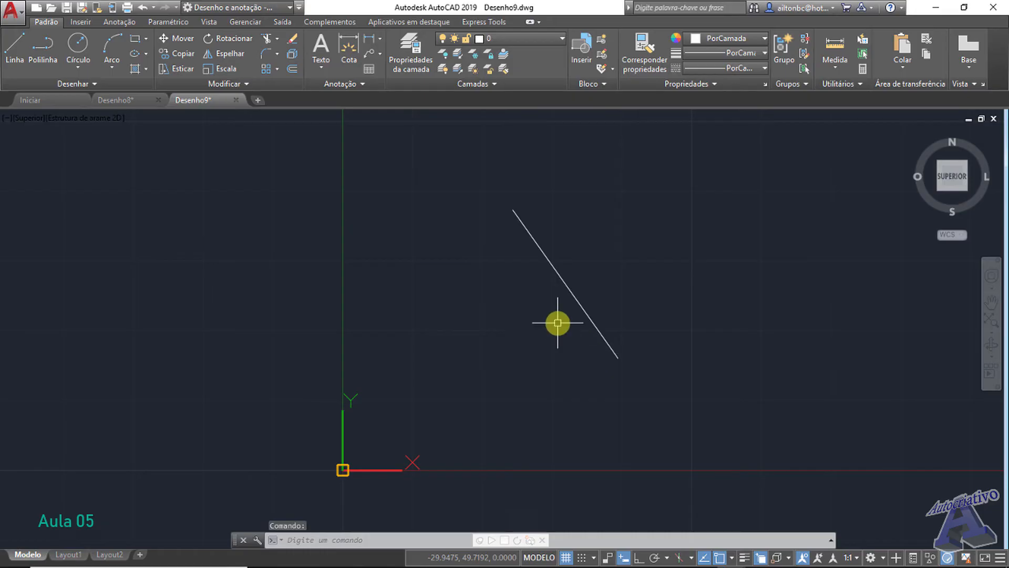
{"action": "middle_click_drag", "start_coordinate": [552, 295], "coordinate": [518, 309]}
{"action": "left_click", "coordinate": [657, 382]}
{"action": "left_click", "coordinate": [467, 212]}
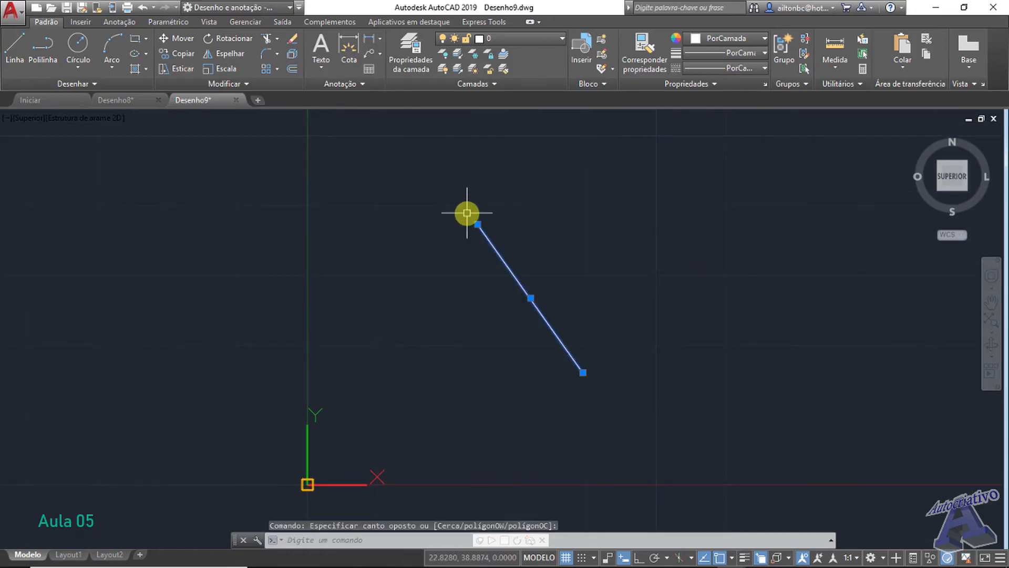
{"action": "key", "text": "Delete"}
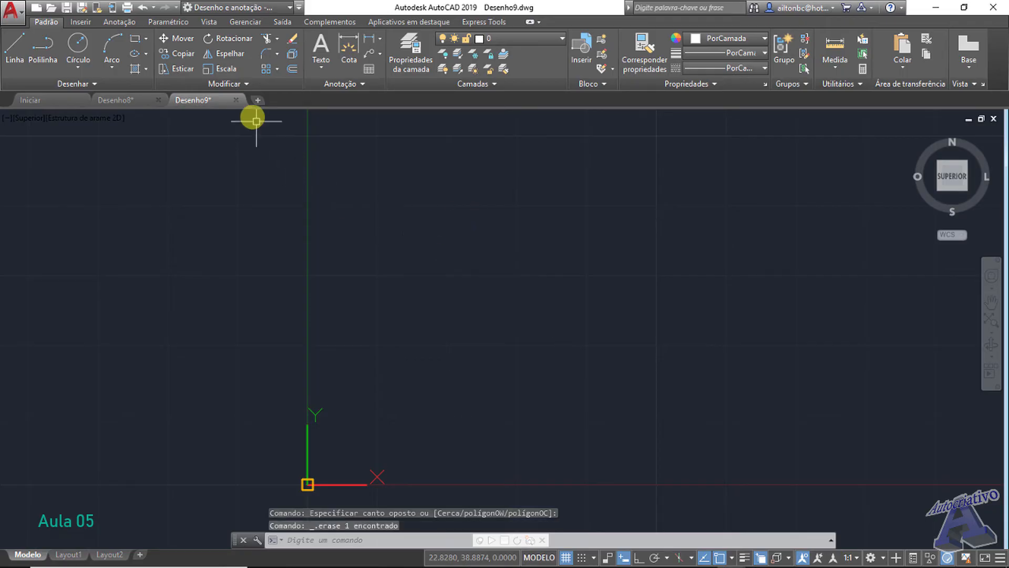
- Close Desenho9 without saving its changes and centre the rectangle in Desenho8
{"action": "left_click", "coordinate": [235, 100]}
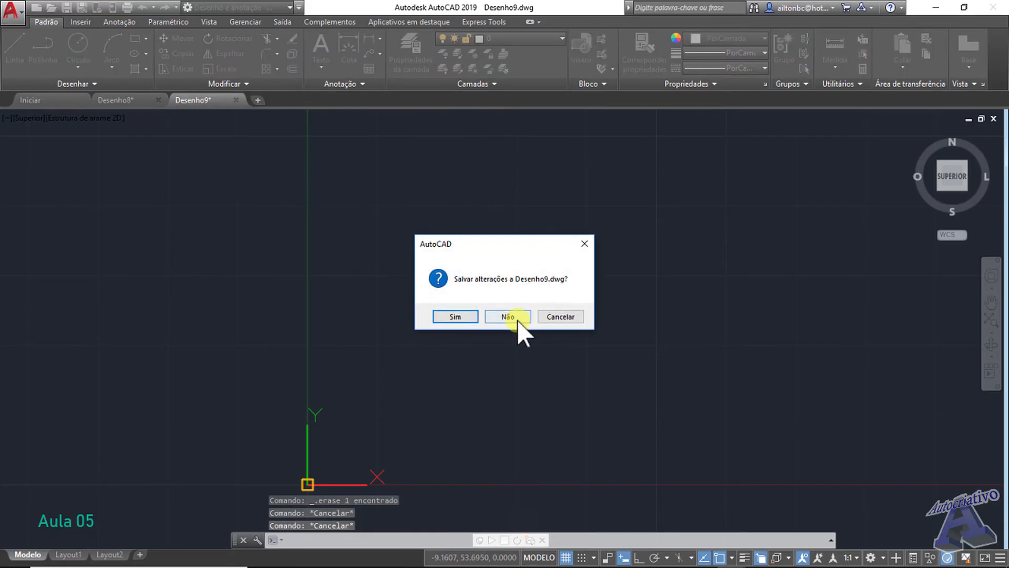
{"action": "left_click", "coordinate": [510, 317]}
{"action": "middle_click_drag", "start_coordinate": [354, 307], "coordinate": [547, 313]}
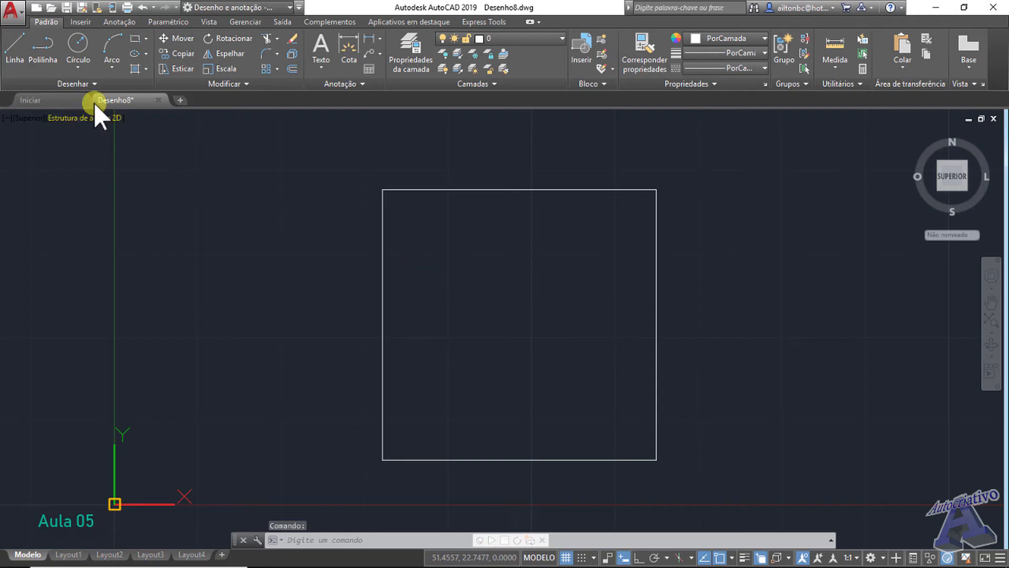
- Draw a small circle inside the rectangle, slightly above and to the left of its centre
{"action": "left_click", "coordinate": [73, 42]}
{"action": "left_click", "coordinate": [497, 276]}
{"action": "left_click", "coordinate": [516, 252]}
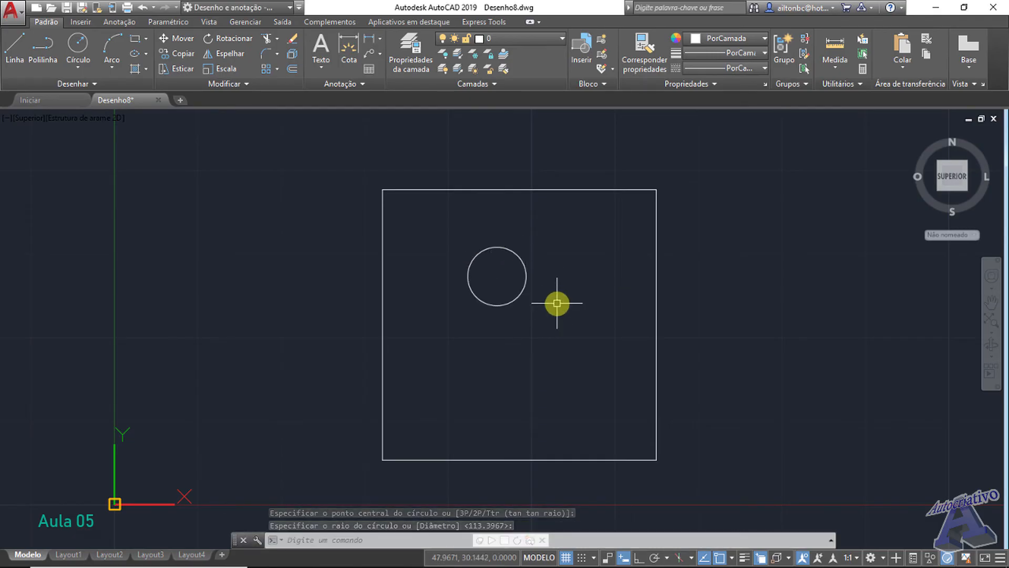
- Undo and redo the small circle, and undo a zoom into the rectangle
{"action": "key", "text": "ctrl+z"}
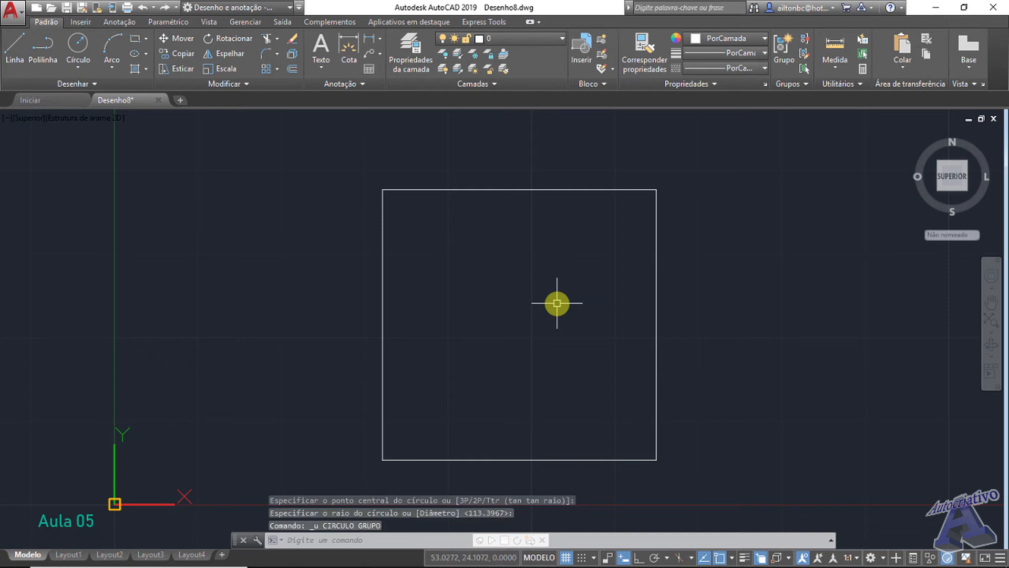
{"action": "key", "text": "ctrl+y"}
{"action": "scroll", "coordinate": [558, 304], "scroll_direction": "up", "scroll_amount": 4}
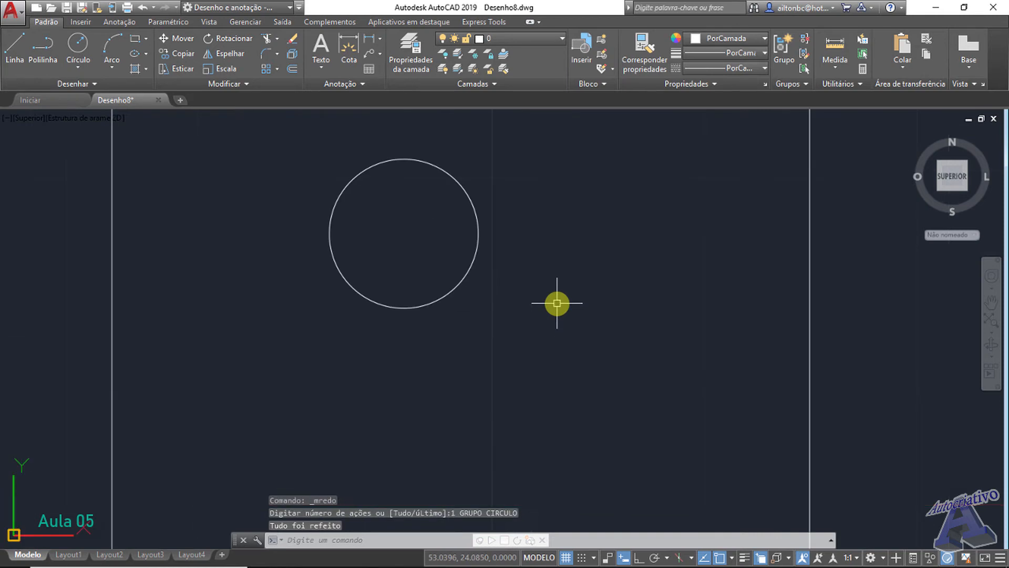
{"action": "scroll", "coordinate": [506, 322], "scroll_direction": "up", "scroll_amount": 2}
{"action": "scroll", "coordinate": [506, 322], "scroll_direction": "down", "scroll_amount": 1}
{"action": "key", "text": "ctrl+z"}
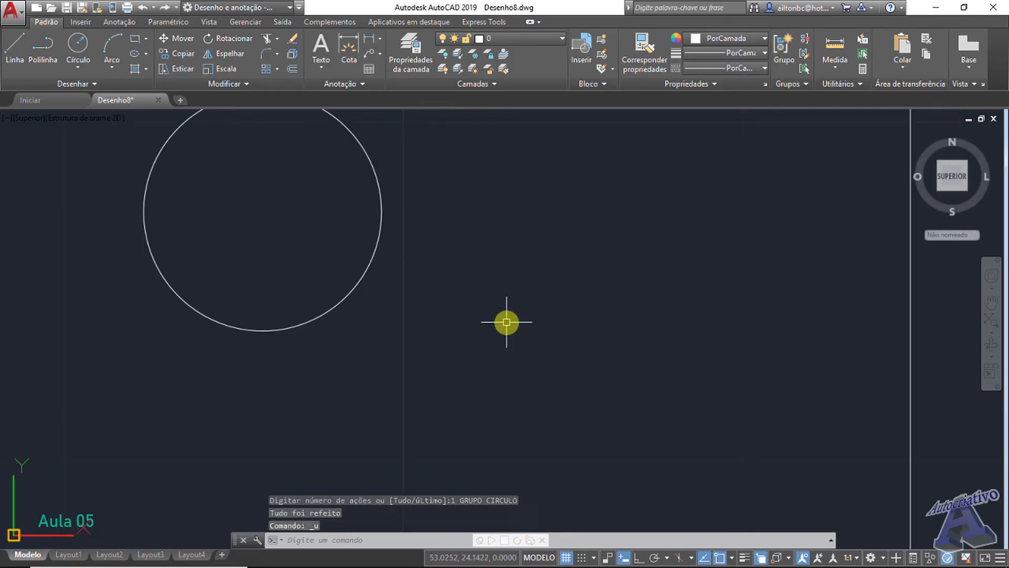
{"action": "scroll", "coordinate": [506, 322], "scroll_direction": "down", "scroll_amount": 5}
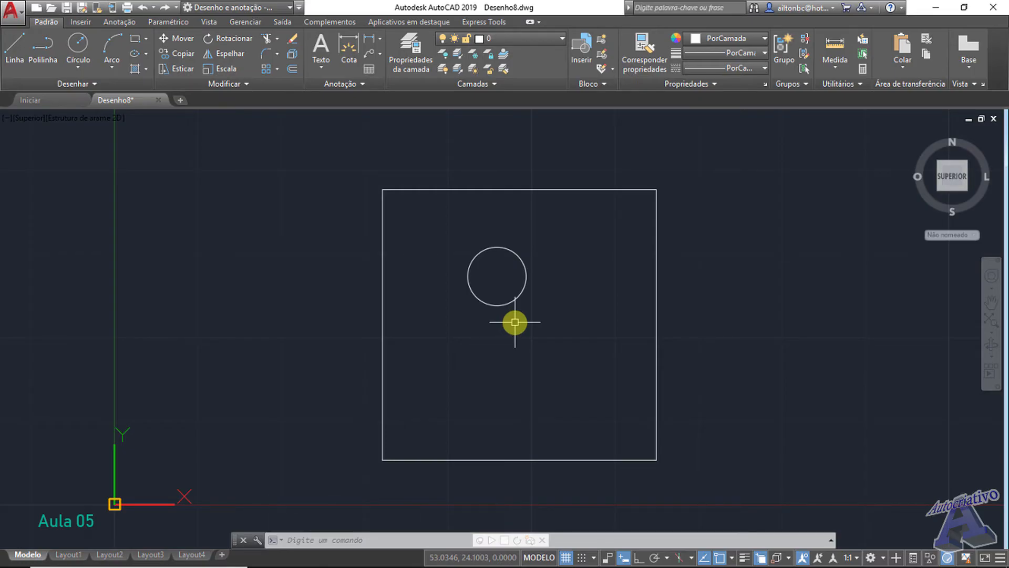
- Erase the small circle inside the rectangle using a crossing selection
{"action": "left_click", "coordinate": [547, 320]}
{"action": "left_click", "coordinate": [464, 237]}
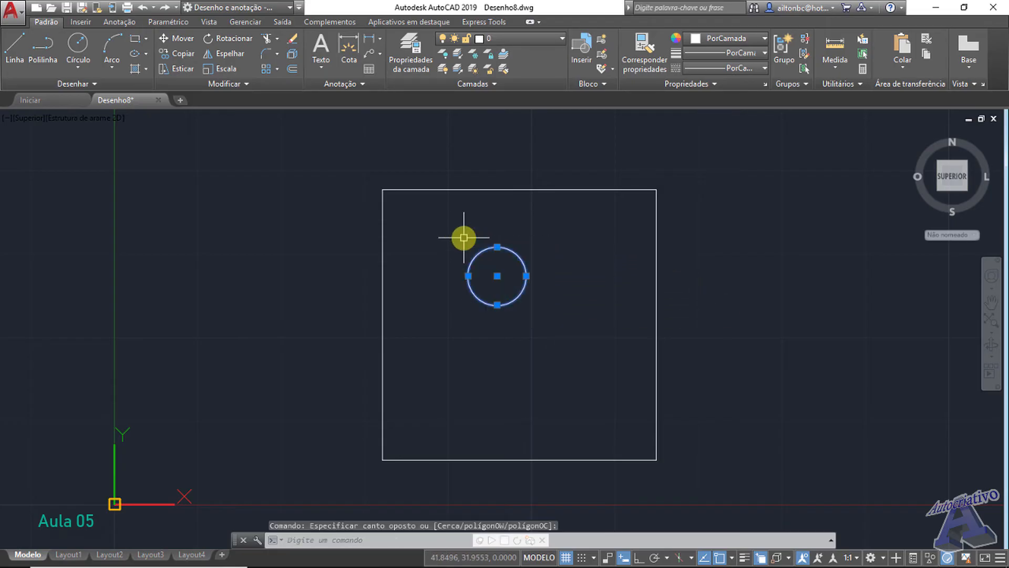
{"action": "key", "text": "Delete"}
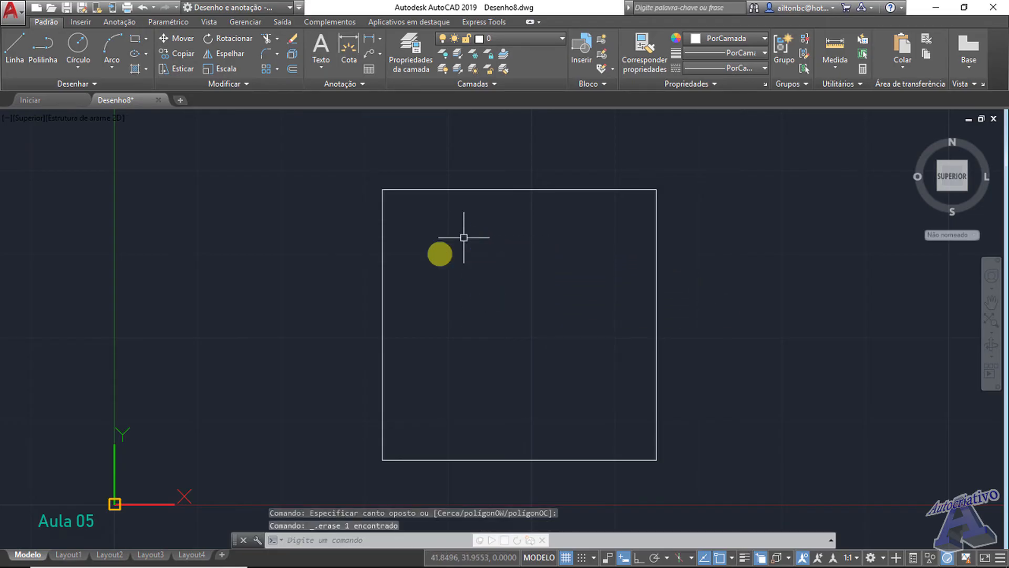
- Draw a circle with a radius of about 5 in the upper-left part of the rectangle, and undo and redo it
{"action": "left_click", "coordinate": [86, 40]}
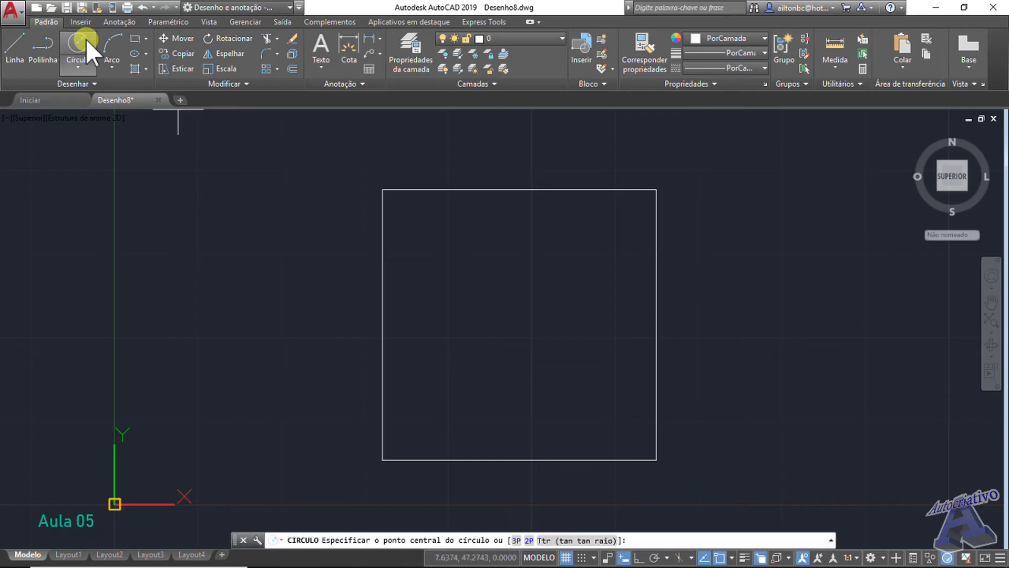
{"action": "left_click", "coordinate": [479, 252]}
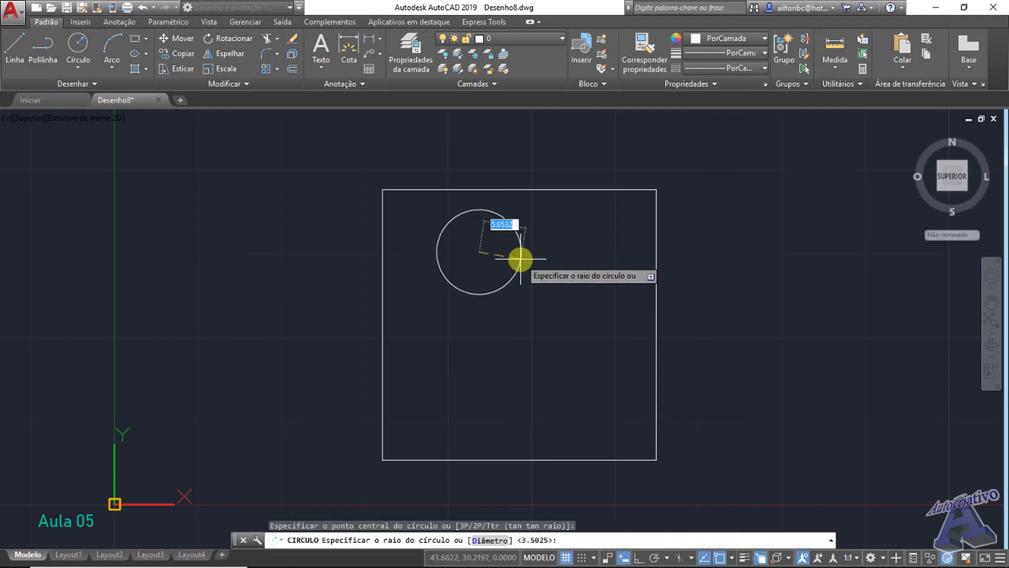
{"action": "left_click", "coordinate": [520, 255]}
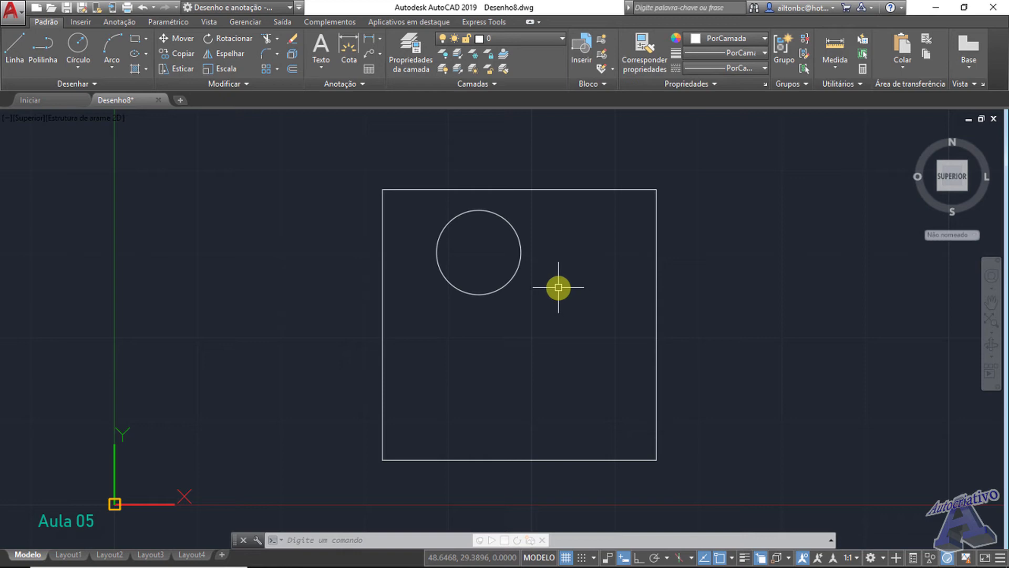
{"action": "key", "text": "ctrl+z"}
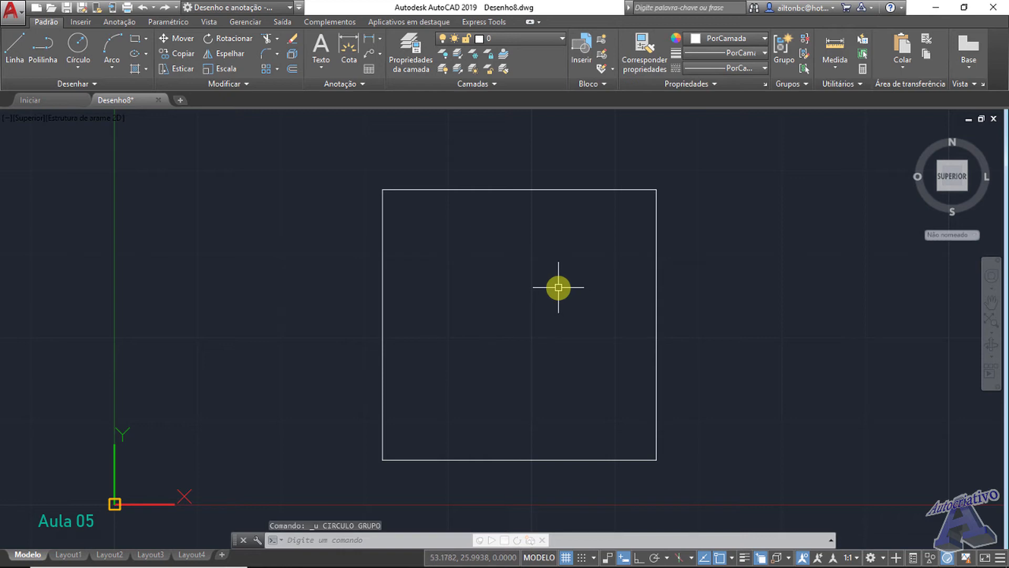
{"action": "key", "text": "ctrl+y"}
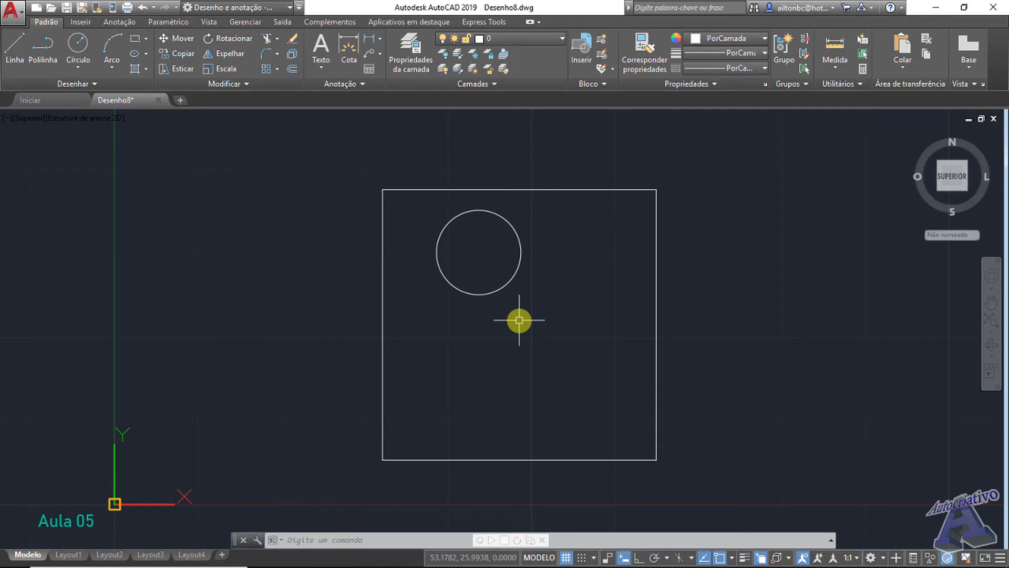
- Zoom in just below the circle in several increments and undo the whole zoom at once
{"action": "scroll", "coordinate": [519, 319], "scroll_direction": "up", "scroll_amount": 2}
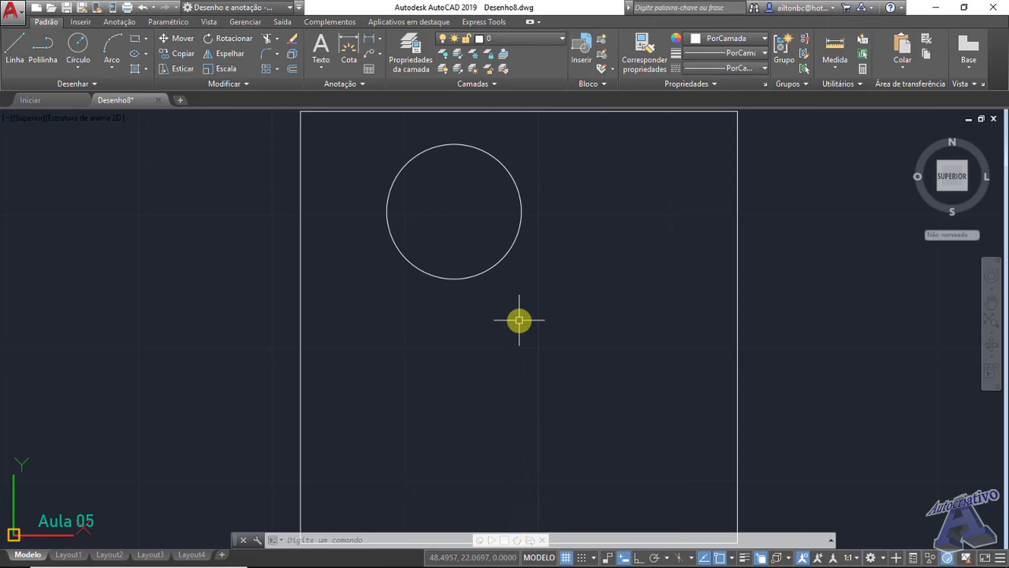
{"action": "scroll", "coordinate": [519, 319], "scroll_direction": "up", "scroll_amount": 2}
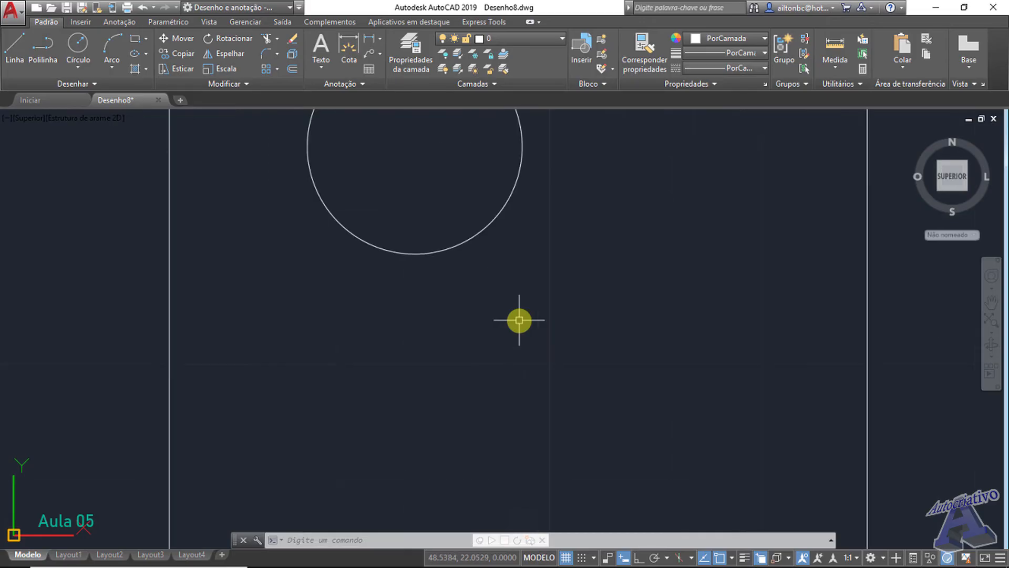
{"action": "scroll", "coordinate": [518, 320], "scroll_direction": "up", "scroll_amount": 2}
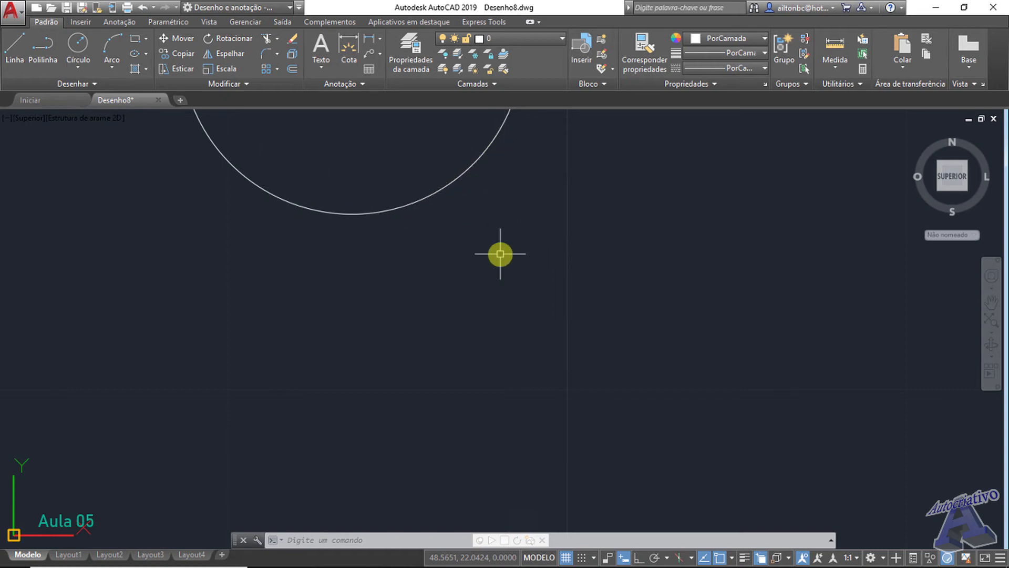
{"action": "key", "text": "ctrl+z"}
{"action": "scroll", "coordinate": [499, 254], "scroll_direction": "down", "scroll_amount": 3}
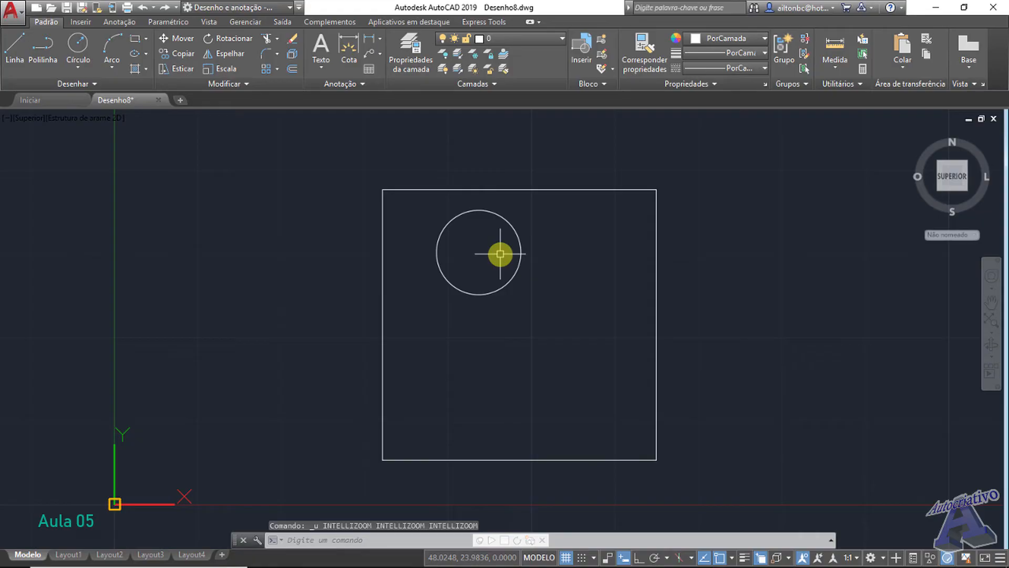
- Undo the circle, and redo both the circle and the zoomed-in view
{"action": "key", "text": "ctrl+z"}
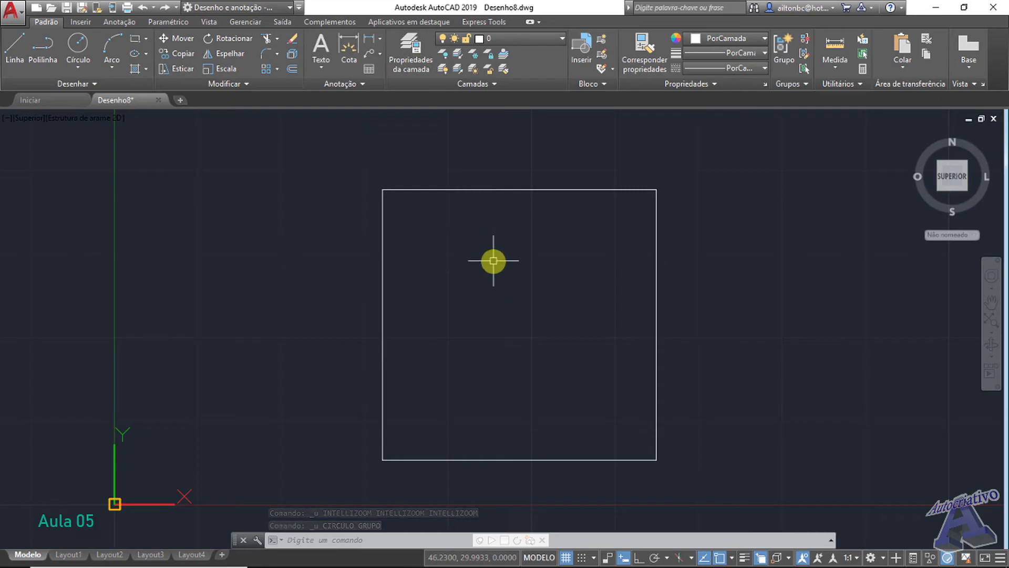
{"action": "key", "text": "ctrl+y"}
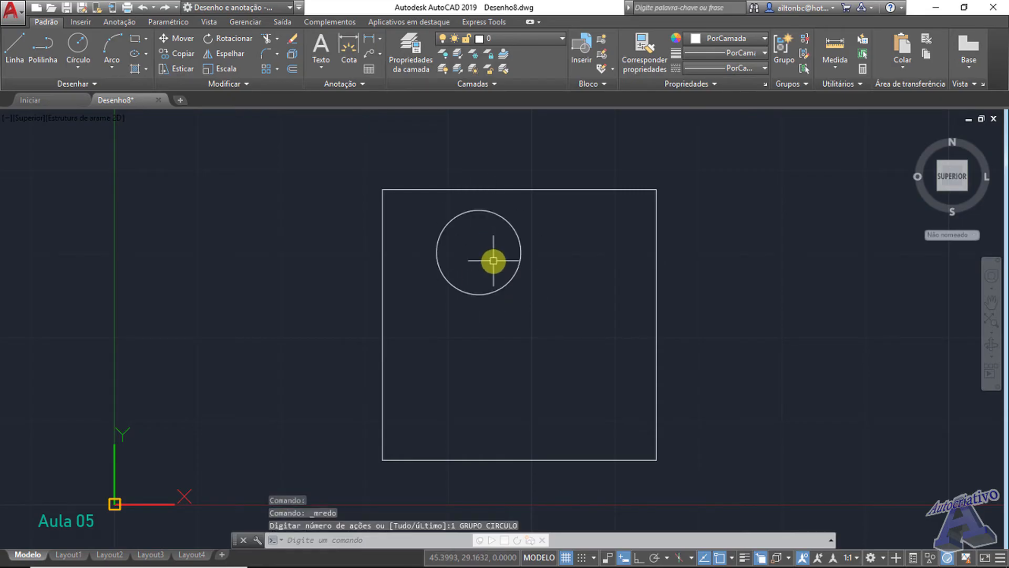
{"action": "key", "text": "ctrl+y"}
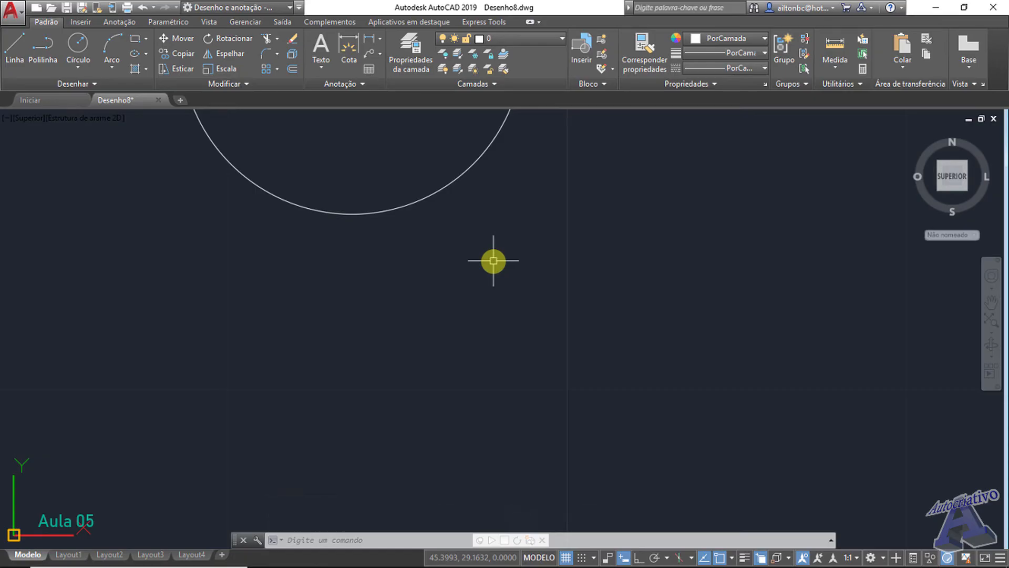
- Zoom and pan the view away from the rectangle, and undo these view changes and the circle
{"action": "scroll", "coordinate": [494, 260], "scroll_direction": "down", "scroll_amount": 6}
{"action": "middle_click_drag", "start_coordinate": [682, 242], "coordinate": [56, 362]}
{"action": "middle_click_drag", "start_coordinate": [204, 368], "coordinate": [241, 400]}
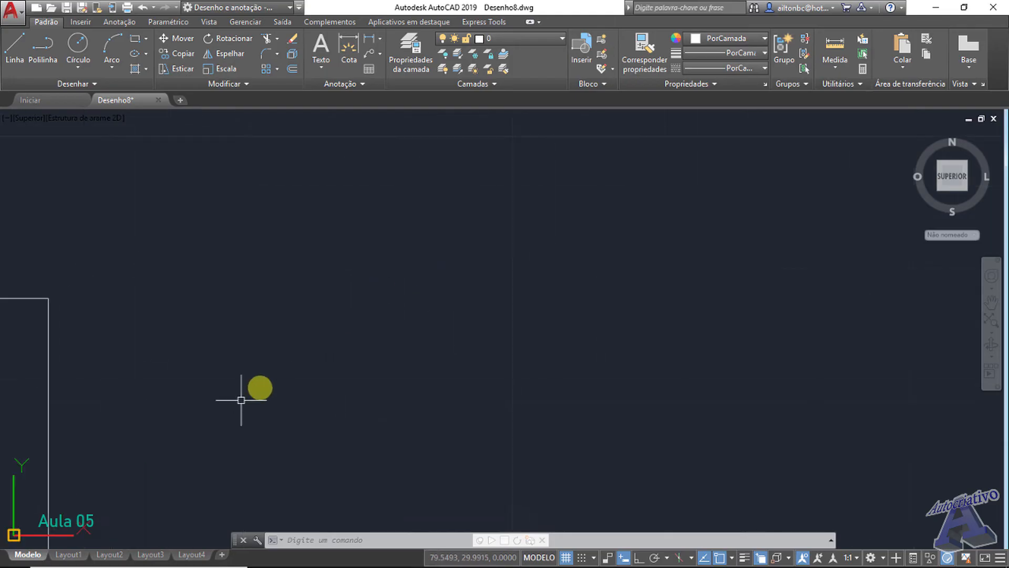
{"action": "middle_click_drag", "start_coordinate": [524, 344], "coordinate": [386, 328]}
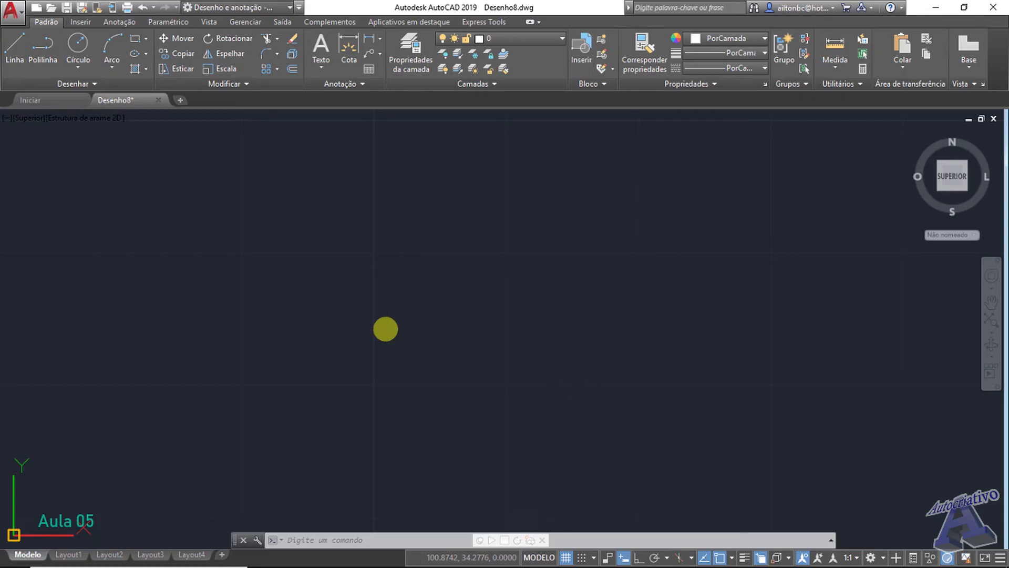
{"action": "key", "text": "ctrl+z"}
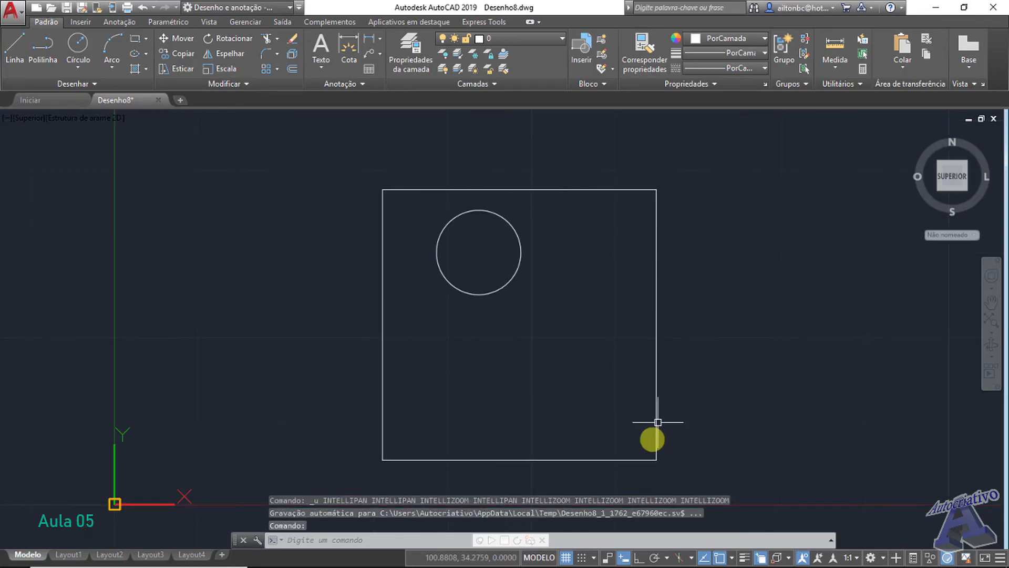
{"action": "key", "text": "ctrl+z"}
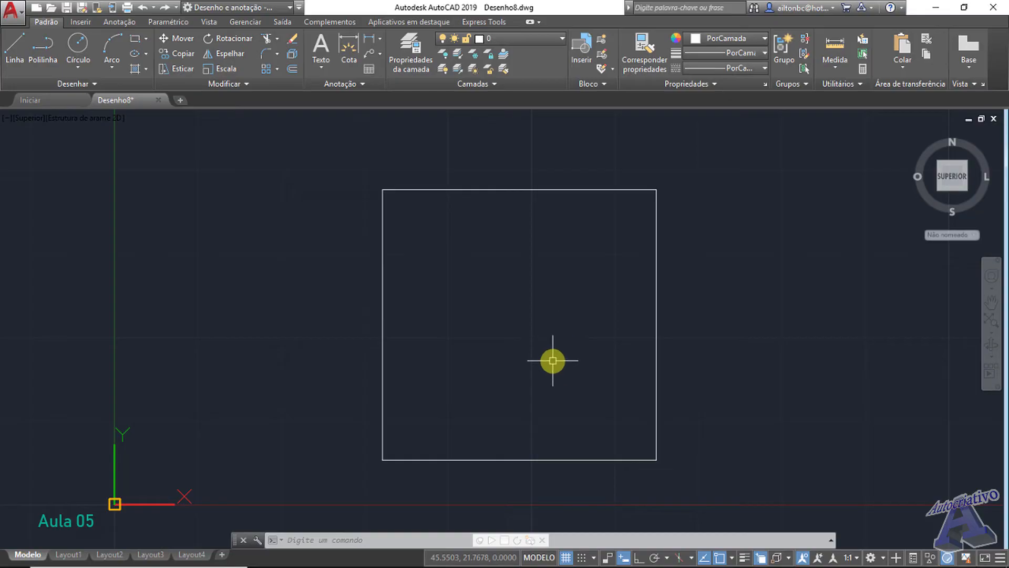
{"action": "mouse_move", "coordinate": [515, 299]}
{"action": "middle_mouse_down"}
{"action": "mouse_move", "coordinate": [496, 315]}
{"action": "mouse_move", "coordinate": [505, 267]}
{"action": "middle_mouse_up"}
{"action": "scroll", "coordinate": [505, 267], "scroll_direction": "down", "scroll_amount": 4}
{"action": "scroll", "coordinate": [504, 267], "scroll_direction": "up", "scroll_amount": 5}
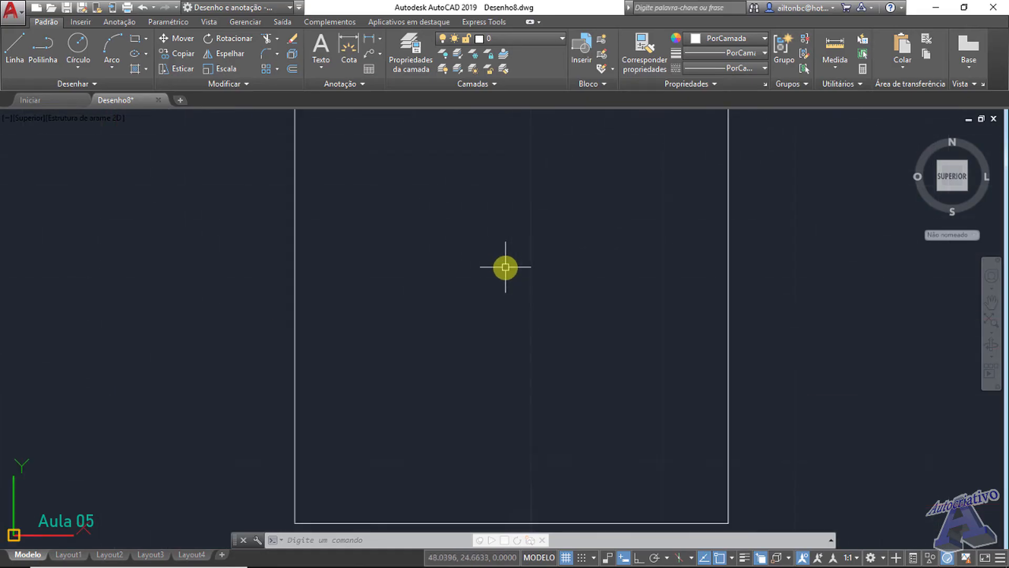
{"action": "scroll", "coordinate": [505, 267], "scroll_direction": "down", "scroll_amount": 2}
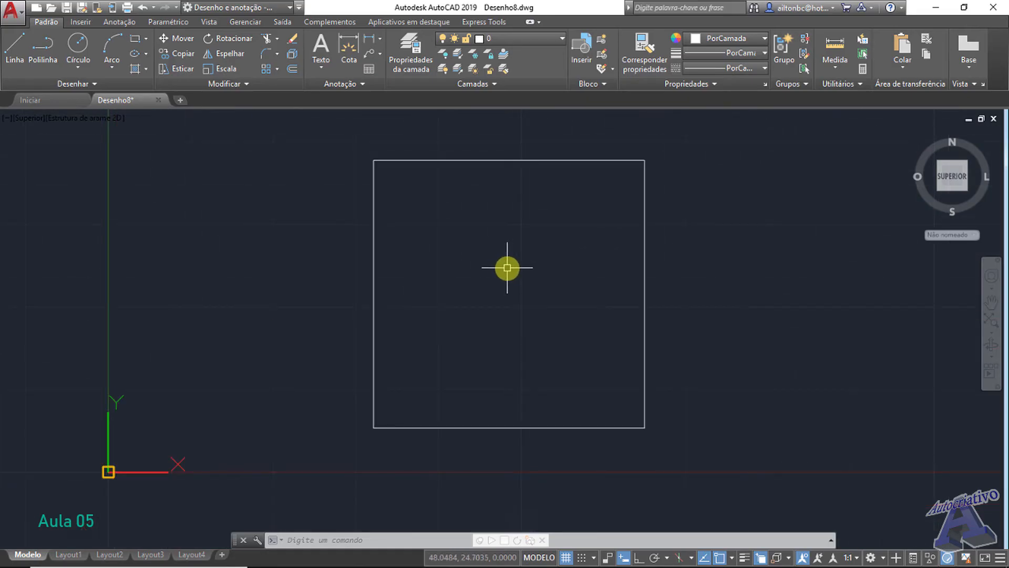
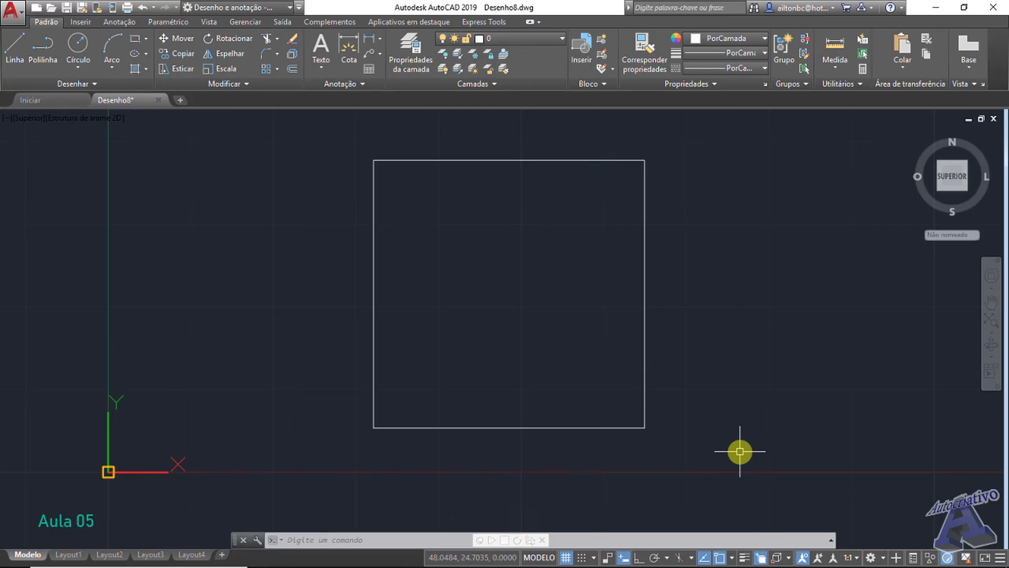
- Demonstrate a crossing selection and a window selection in the empty area right of the rectangle, cancelling each
{"action": "left_click", "coordinate": [740, 451]}
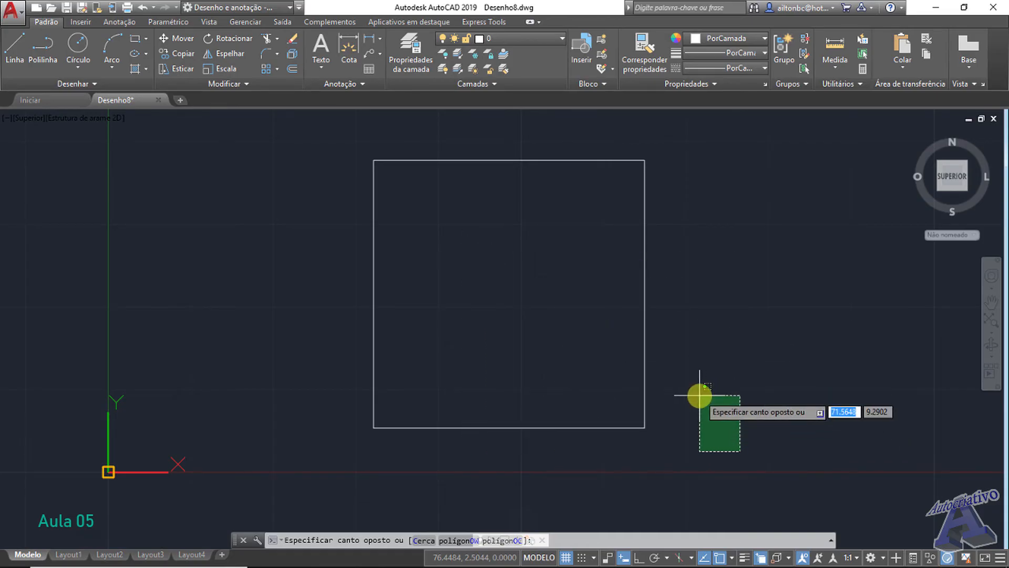
{"action": "key", "text": "Escape"}
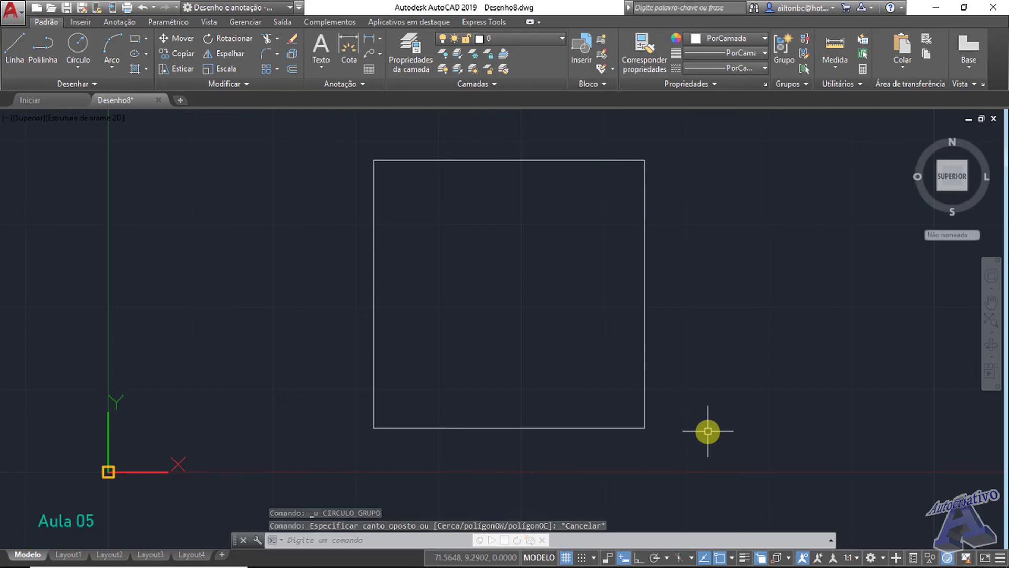
{"action": "left_click", "coordinate": [708, 431]}
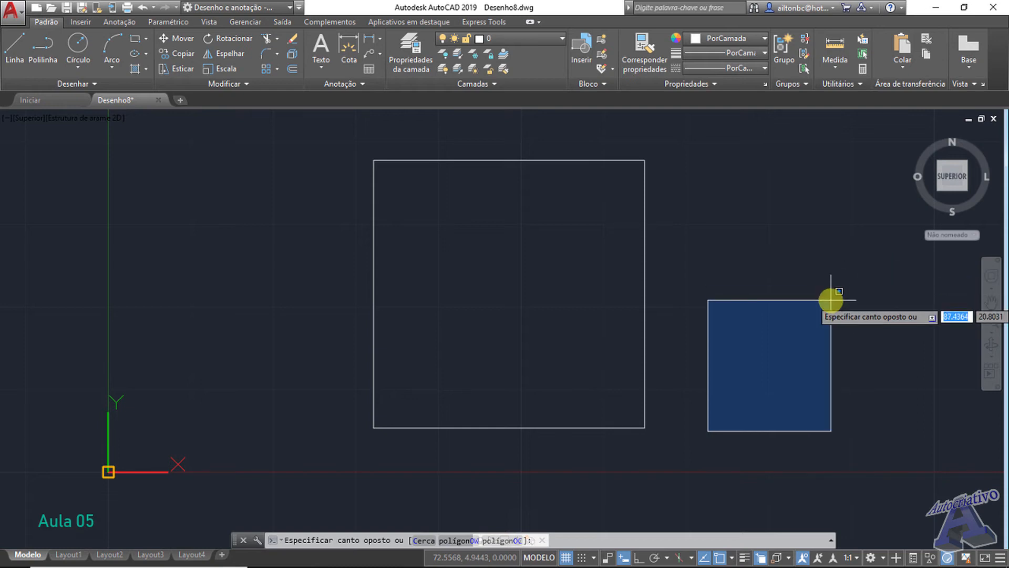
{"action": "key", "text": "Escape"}
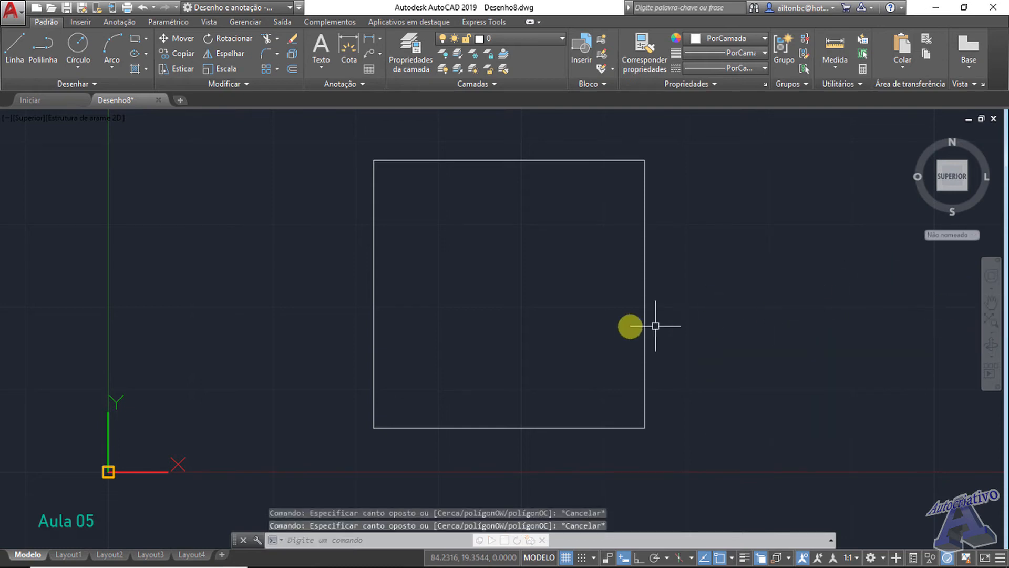
- Draw a circle with a radius of about 2.6 inside the rectangle, near its lower-right corner
{"action": "middle_click_drag", "start_coordinate": [653, 326], "coordinate": [673, 324]}
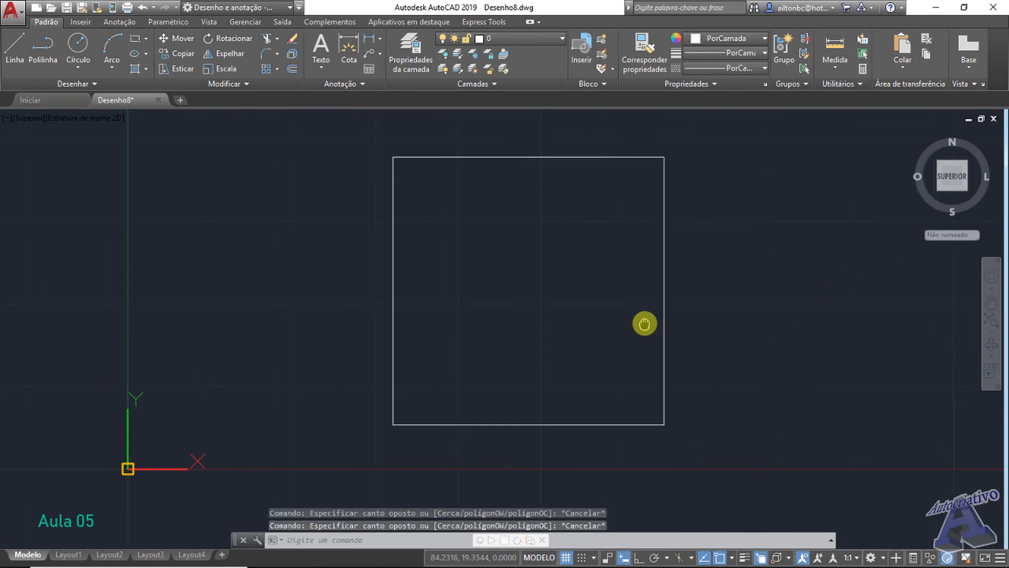
{"action": "left_click", "coordinate": [78, 45]}
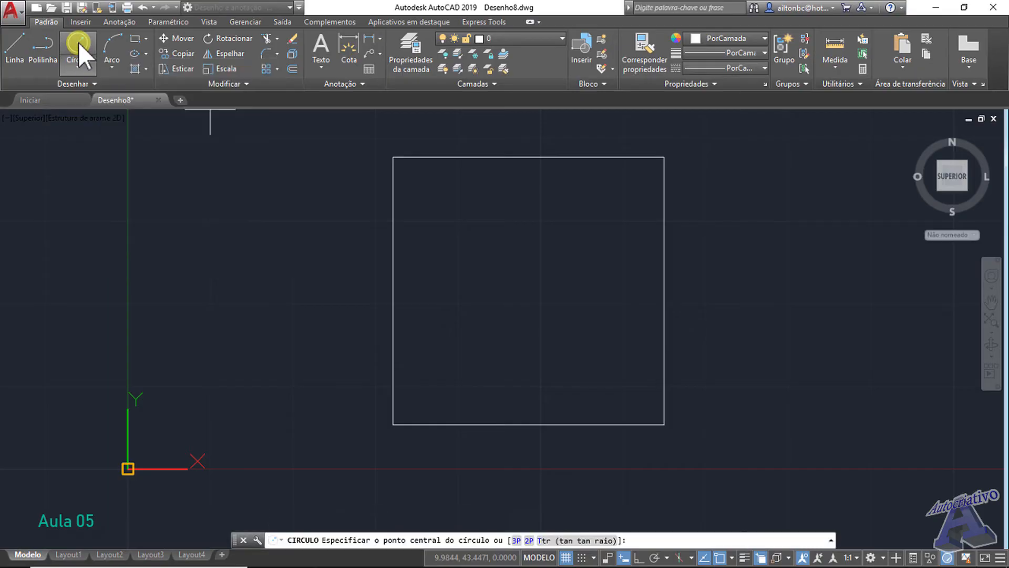
{"action": "left_click", "coordinate": [620, 389]}
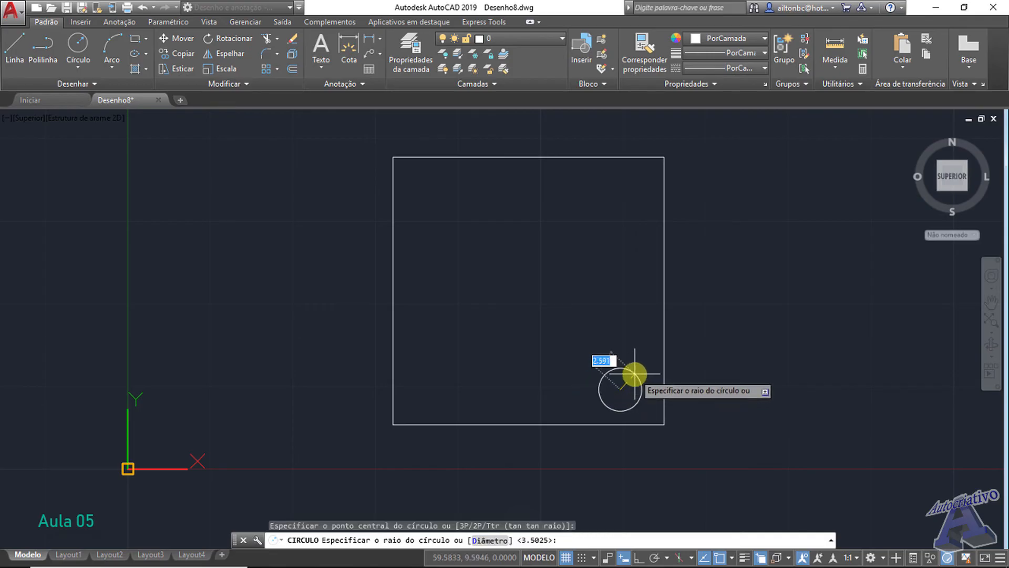
{"action": "left_click", "coordinate": [635, 373]}
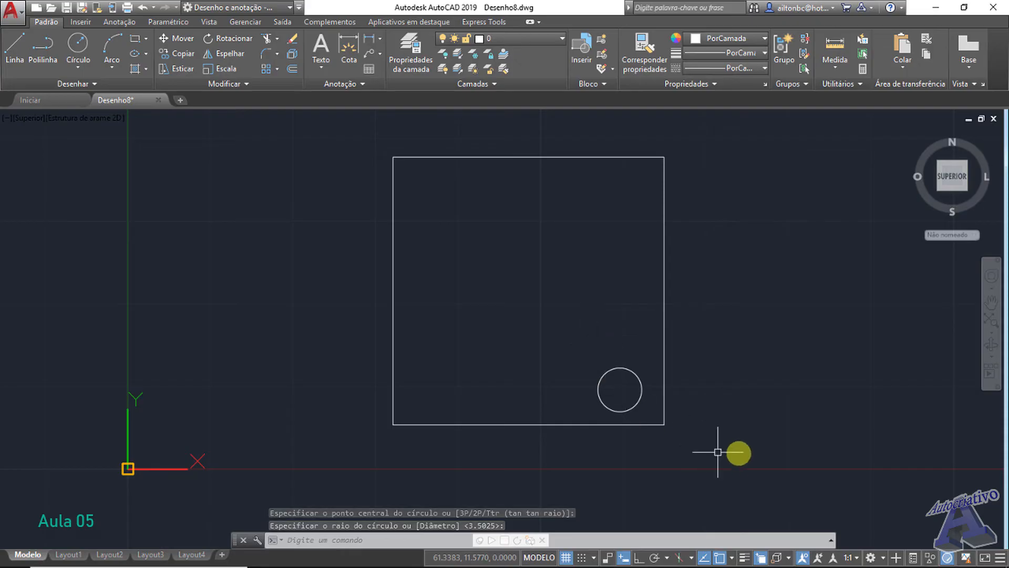
- Select the rectangle with a crossing window over its lower-right corner, leaving the small circle out
{"action": "left_click", "coordinate": [755, 452]}
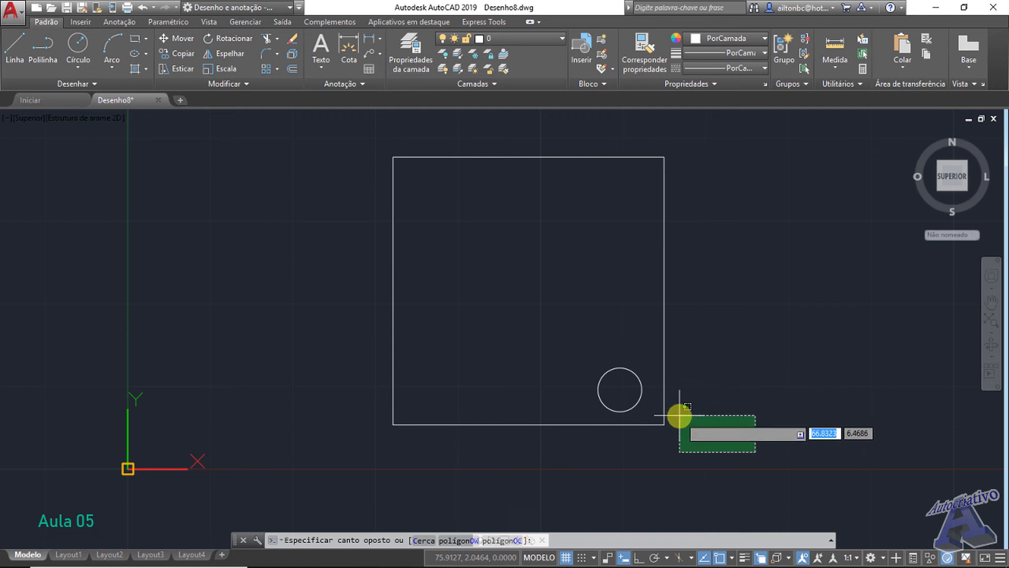
{"action": "left_click", "coordinate": [655, 397]}
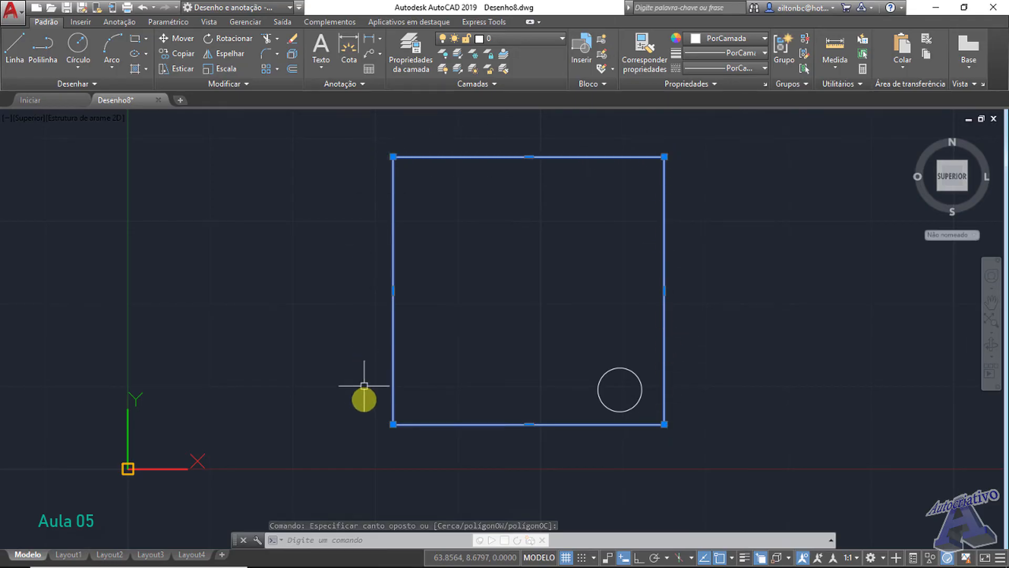
- Clear the rectangle's selection, select only the circle with a crossing window inside the rectangle, and clear that selection too
{"action": "left_click", "coordinate": [691, 314]}
{"action": "key", "text": "Escape"}
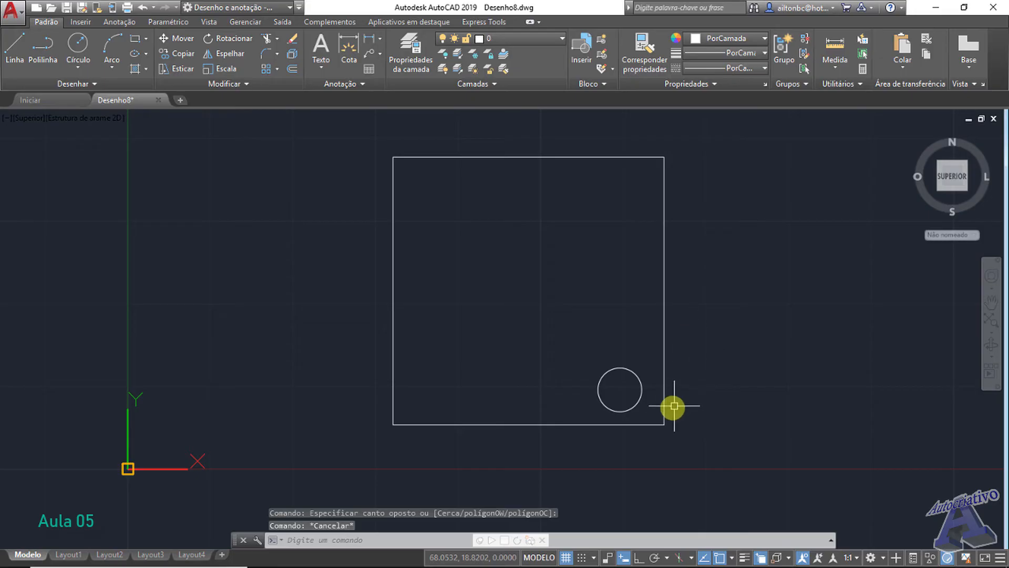
{"action": "left_click", "coordinate": [652, 416]}
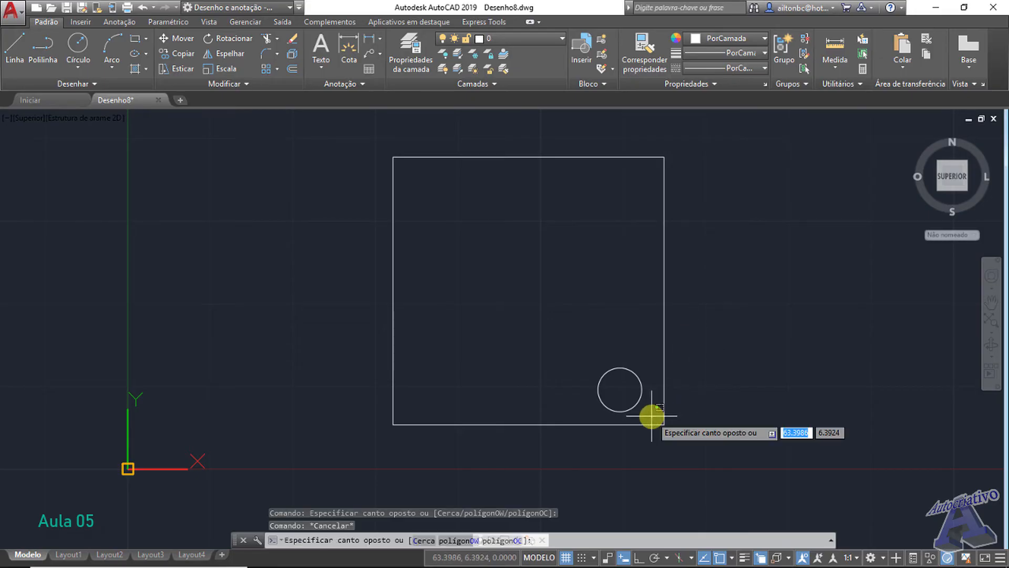
{"action": "left_click", "coordinate": [628, 398]}
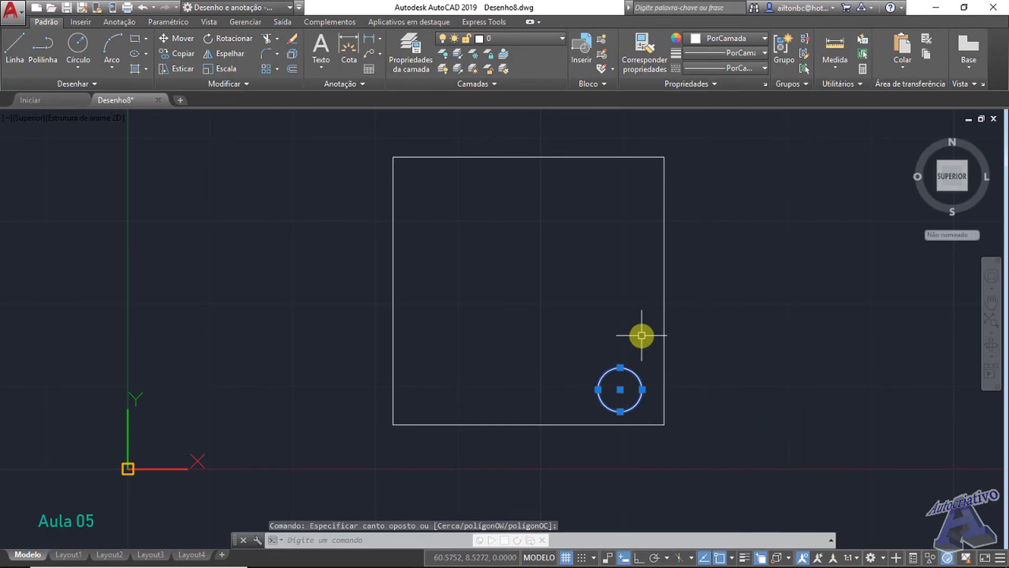
{"action": "key", "text": "Escape"}
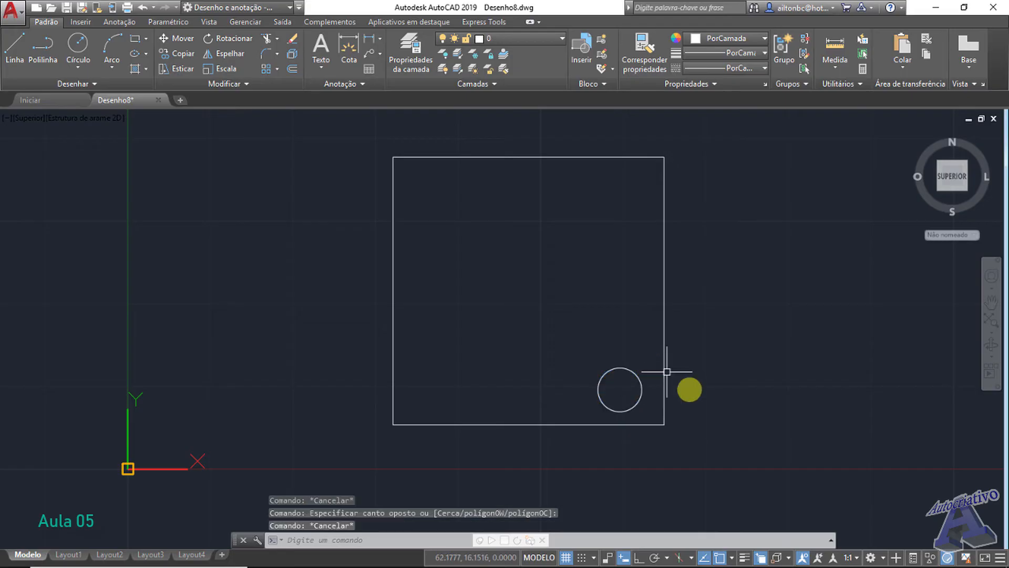
- Start and cancel a crossing window in empty space, and try a window selection over only the rectangle's lower-left corner
{"action": "left_click", "coordinate": [852, 433]}
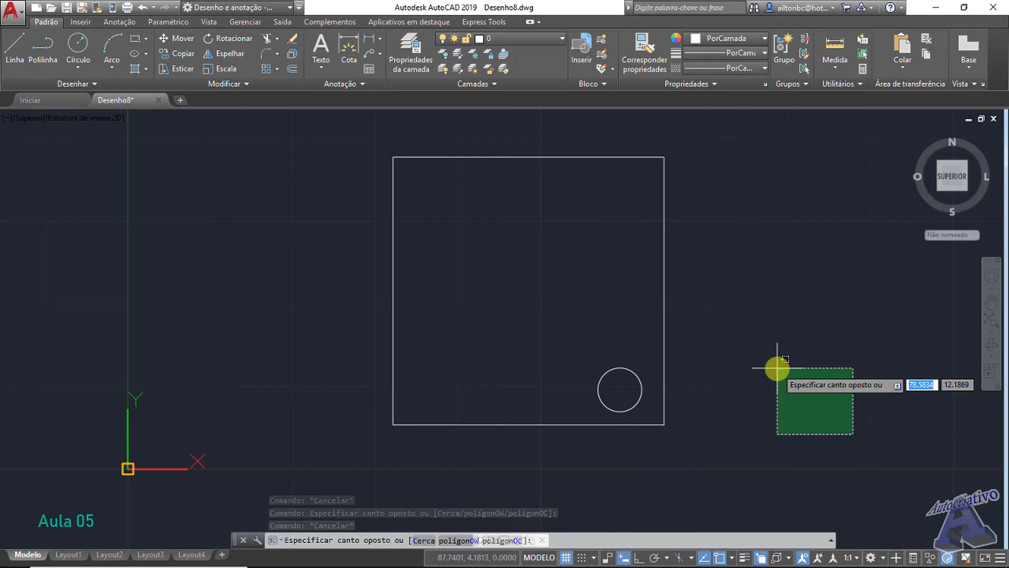
{"action": "key", "text": "Escape"}
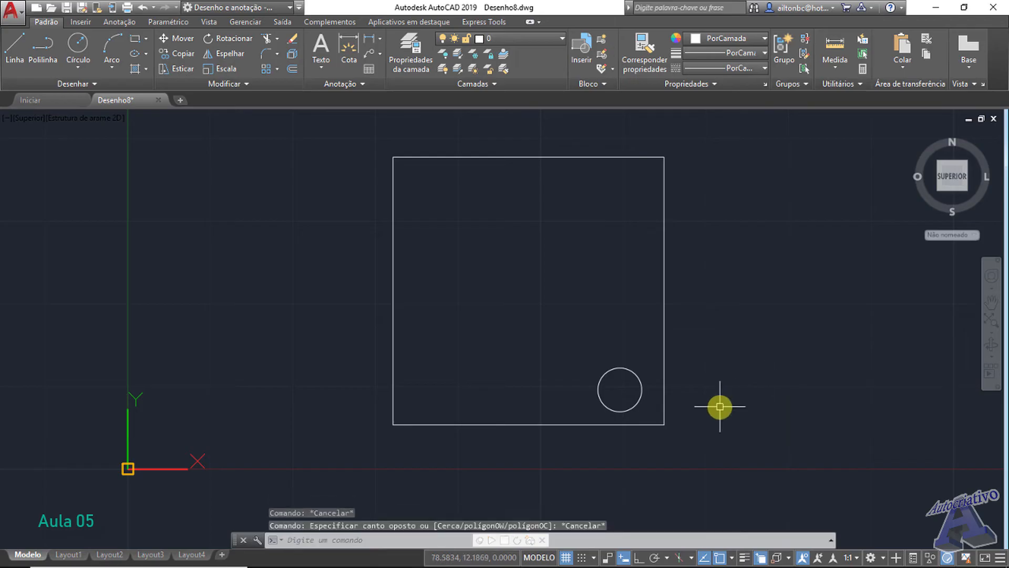
{"action": "left_click", "coordinate": [332, 459]}
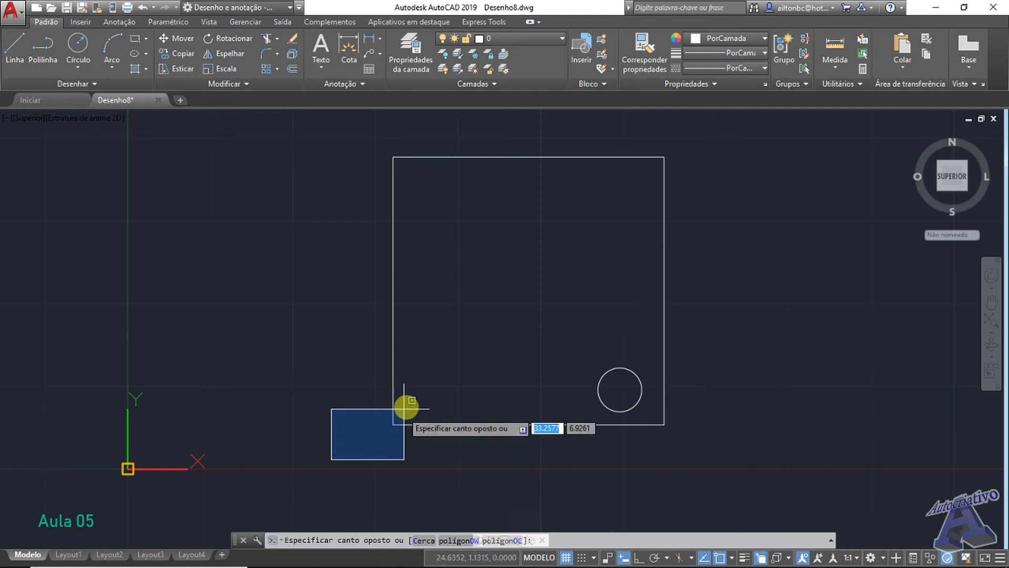
{"action": "left_click", "coordinate": [424, 383]}
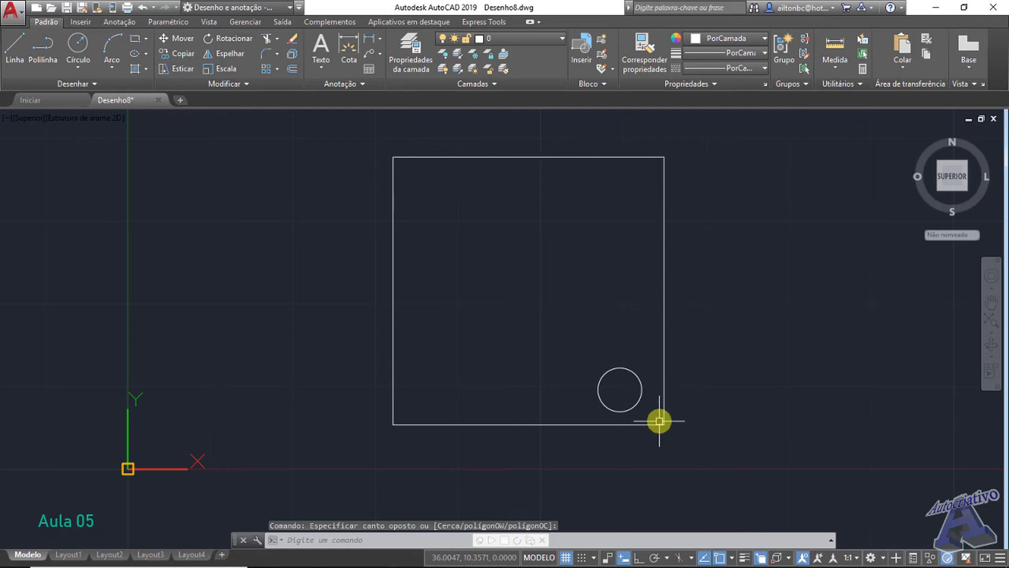
- Select the rectangle and the circle with a window that fully encloses both, and clear the selection
{"action": "left_click", "coordinate": [329, 449]}
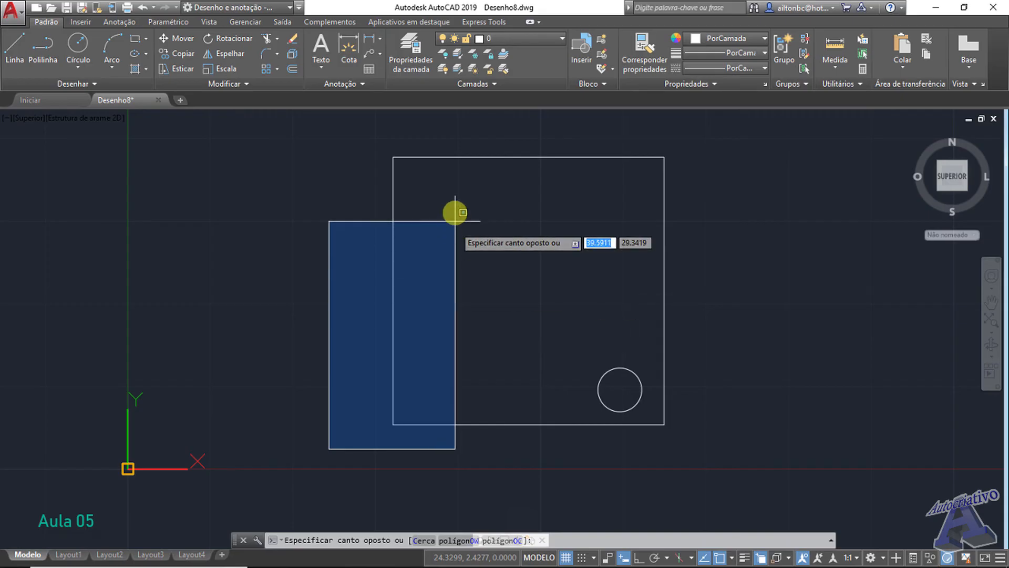
{"action": "left_click", "coordinate": [686, 146]}
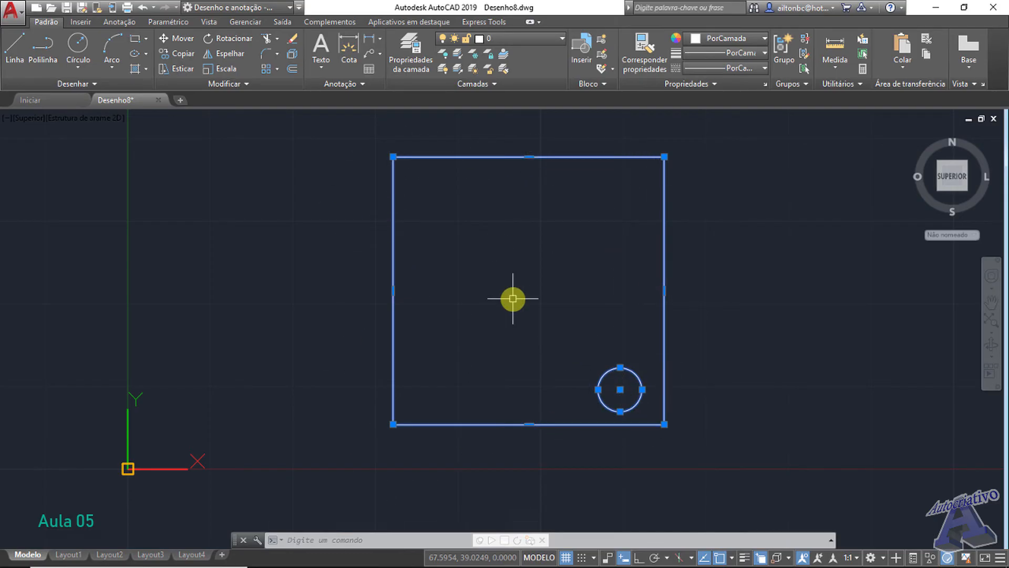
{"action": "key", "text": "Escape"}
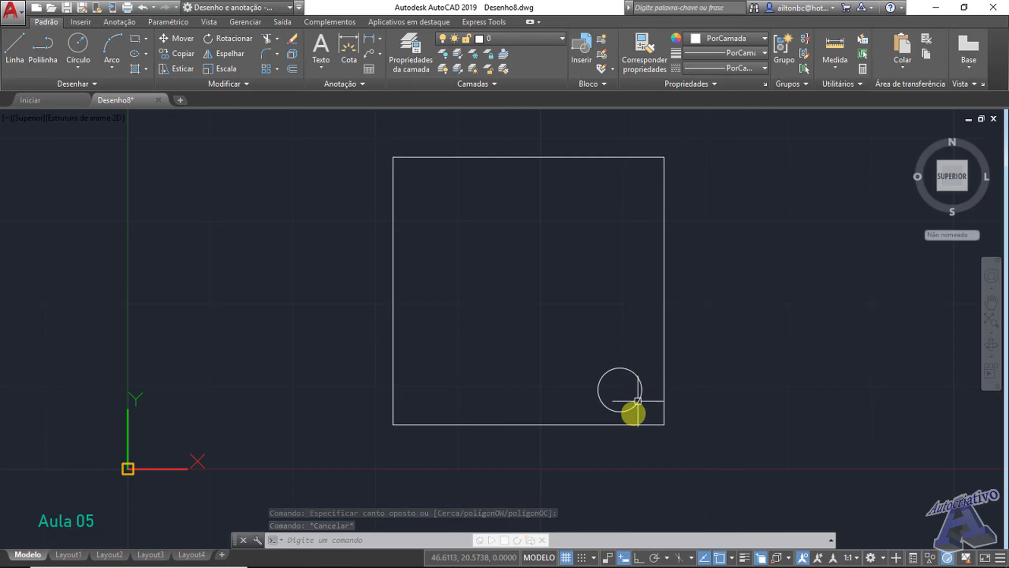
- Select only the circle twice with a window that starts below the rectangle and encloses the circle, clearing each selection
{"action": "left_click", "coordinate": [558, 447]}
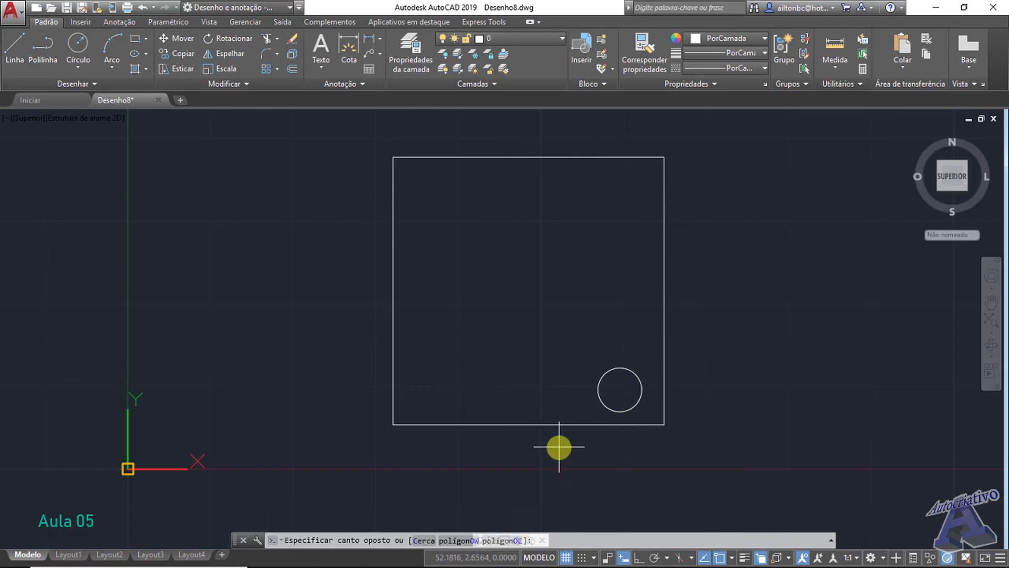
{"action": "left_click", "coordinate": [656, 351]}
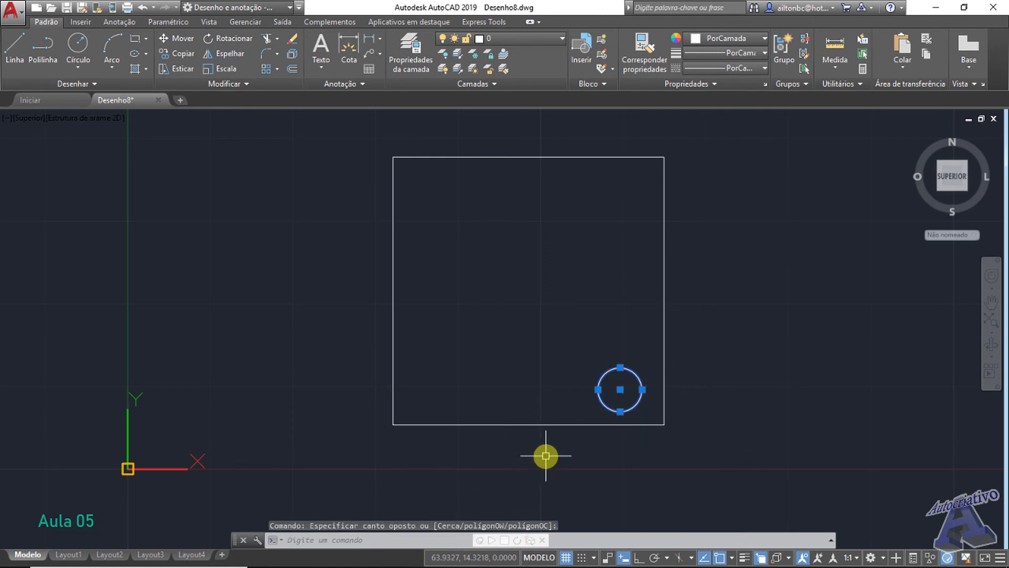
{"action": "key", "text": "Escape"}
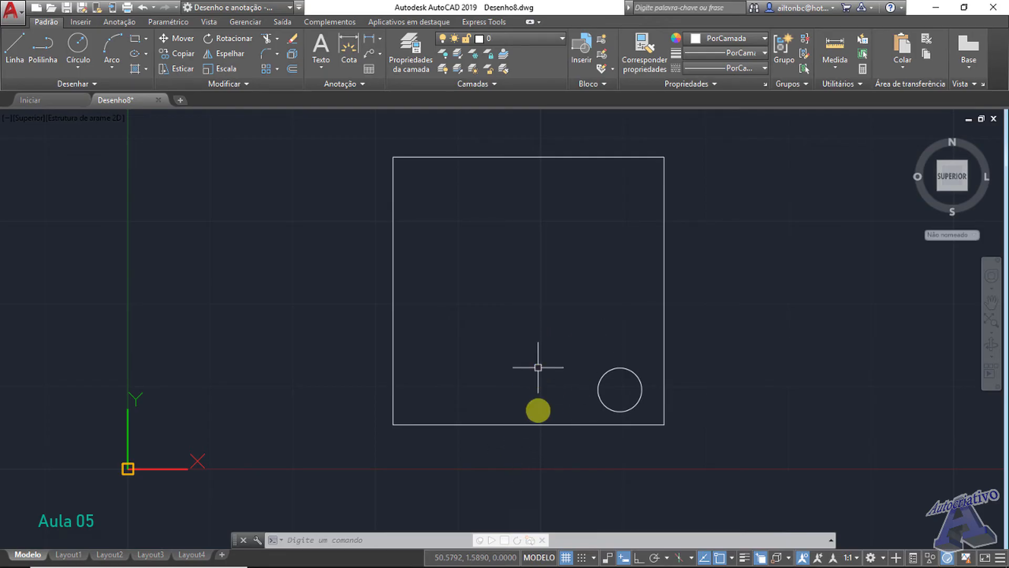
{"action": "left_click", "coordinate": [581, 453]}
{"action": "left_click", "coordinate": [643, 352]}
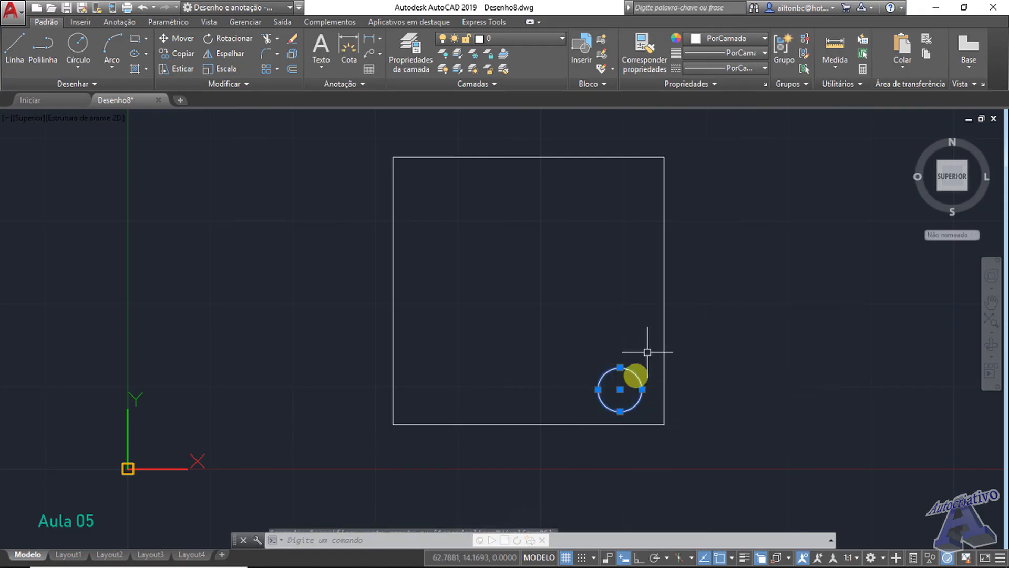
{"action": "key", "text": "Escape"}
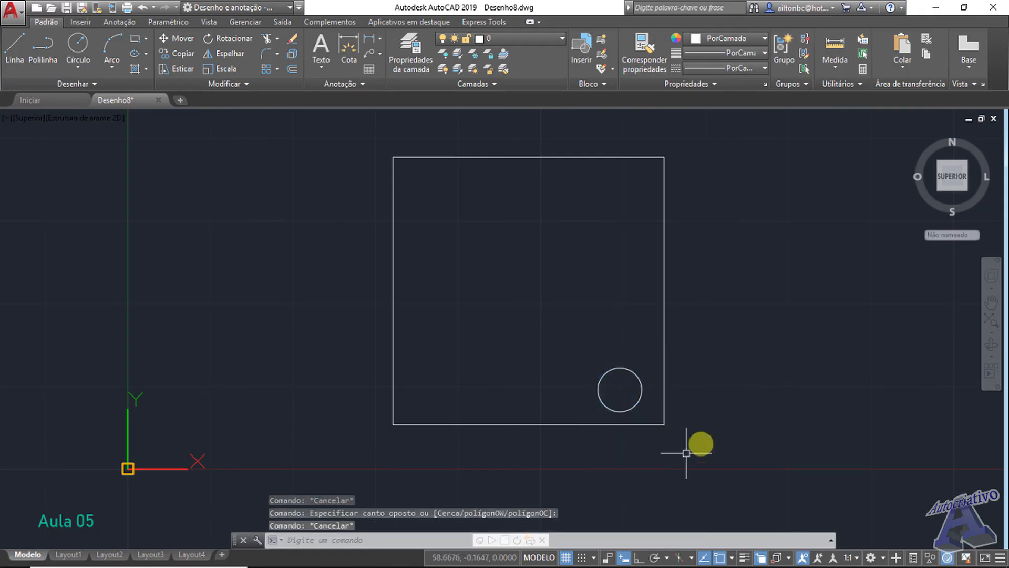
- Select both the circle and the rectangle with a crossing window over the rectangle's lower-right edge, and clear the selection
{"action": "left_click", "coordinate": [751, 421]}
{"action": "left_click", "coordinate": [644, 394]}
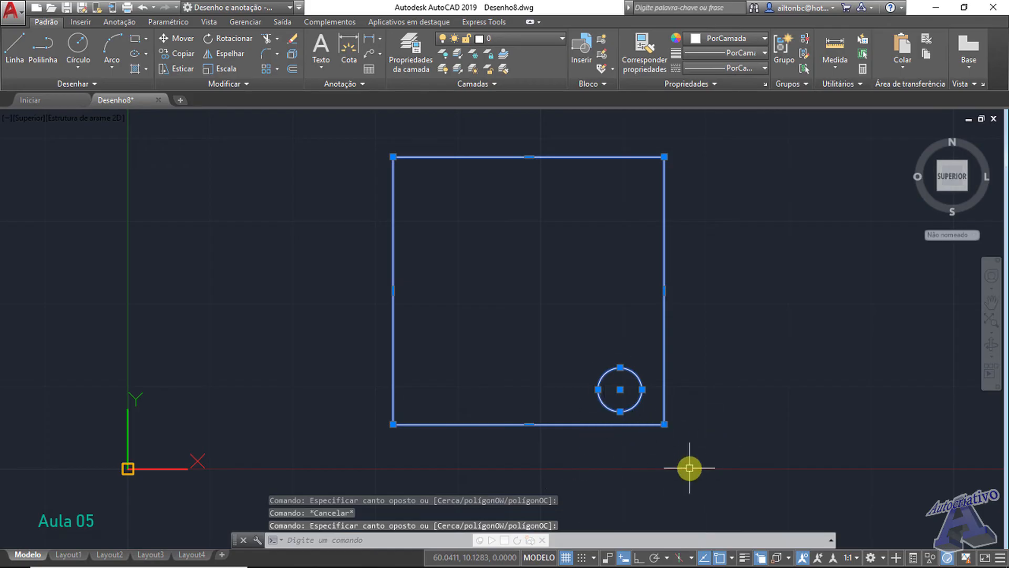
{"action": "key", "text": "Escape"}
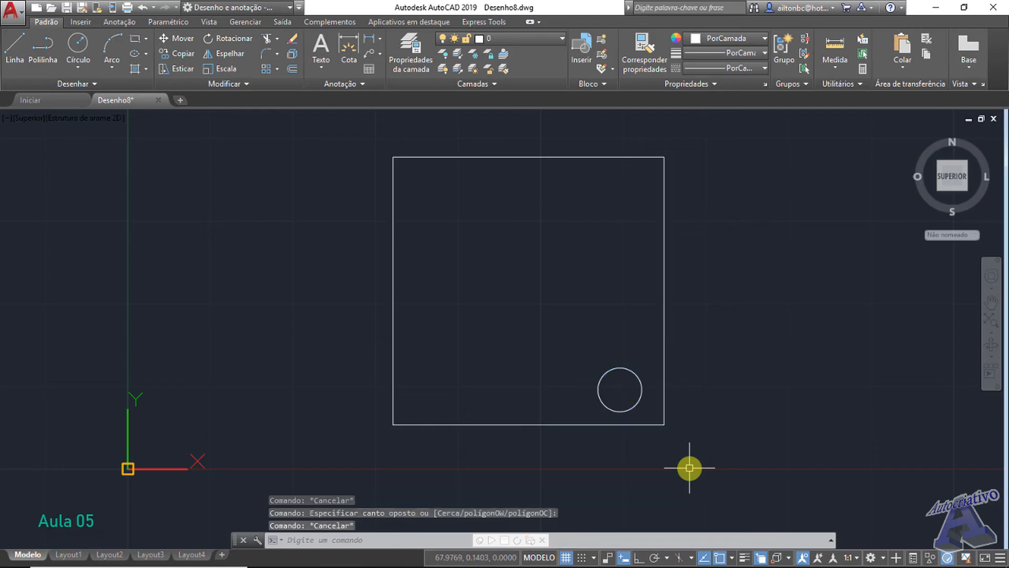
- Pick the rectangle and the circle one by one into the same selection, and clear it
{"action": "left_click", "coordinate": [663, 324]}
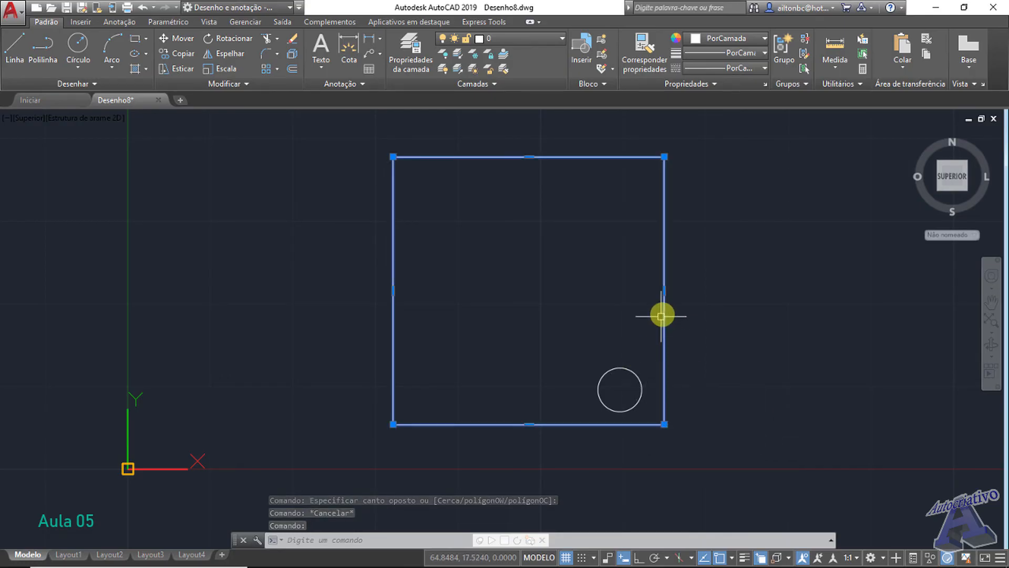
{"action": "left_click", "coordinate": [623, 368]}
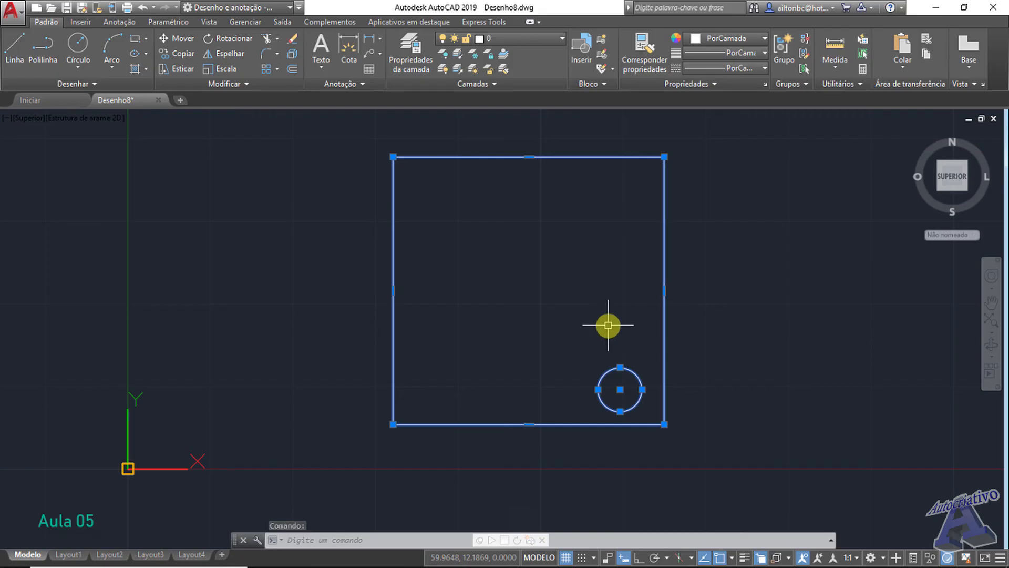
{"action": "key", "text": "Escape"}
- Draw a single diagonal line in the upper-left part of the rectangle, sloping down to about (47.5, 21.6)
{"action": "left_click", "coordinate": [16, 49]}
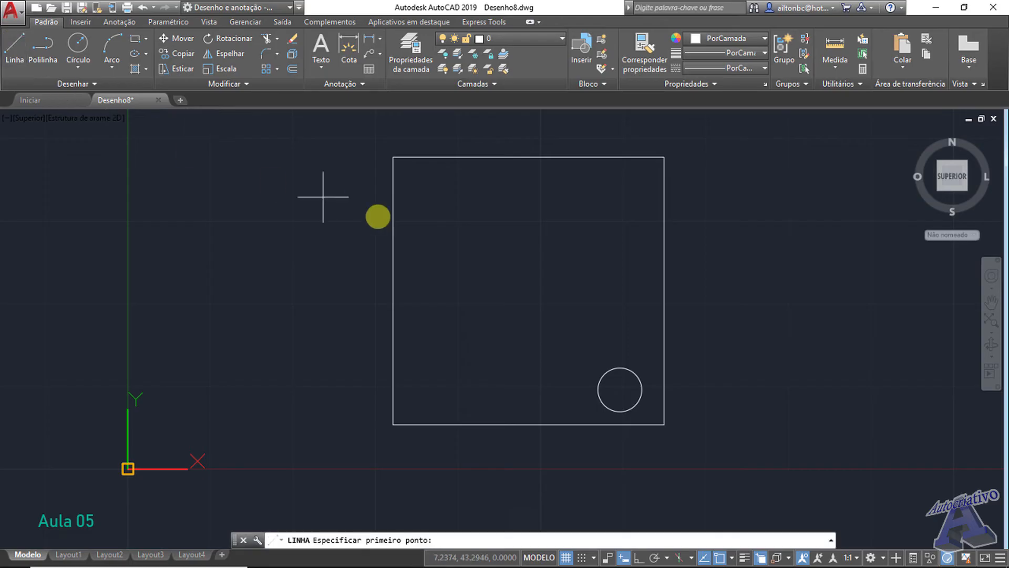
{"action": "left_click", "coordinate": [454, 220]}
{"action": "left_click", "coordinate": [520, 289]}
{"action": "key", "text": "Escape"}
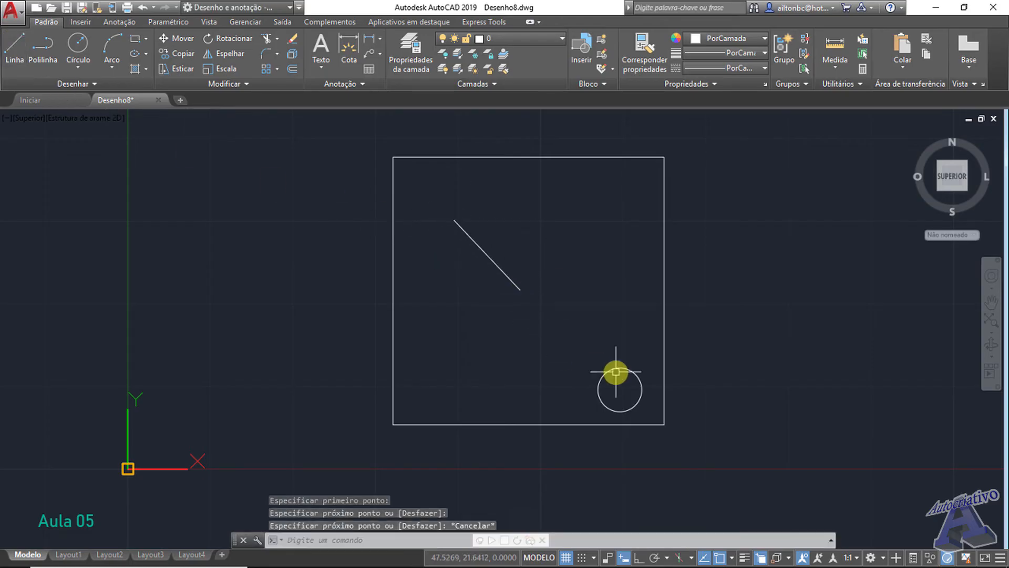
- Pick the circle, the rectangle and the diagonal line individually into one selection, and clear it
{"action": "left_click", "coordinate": [620, 368]}
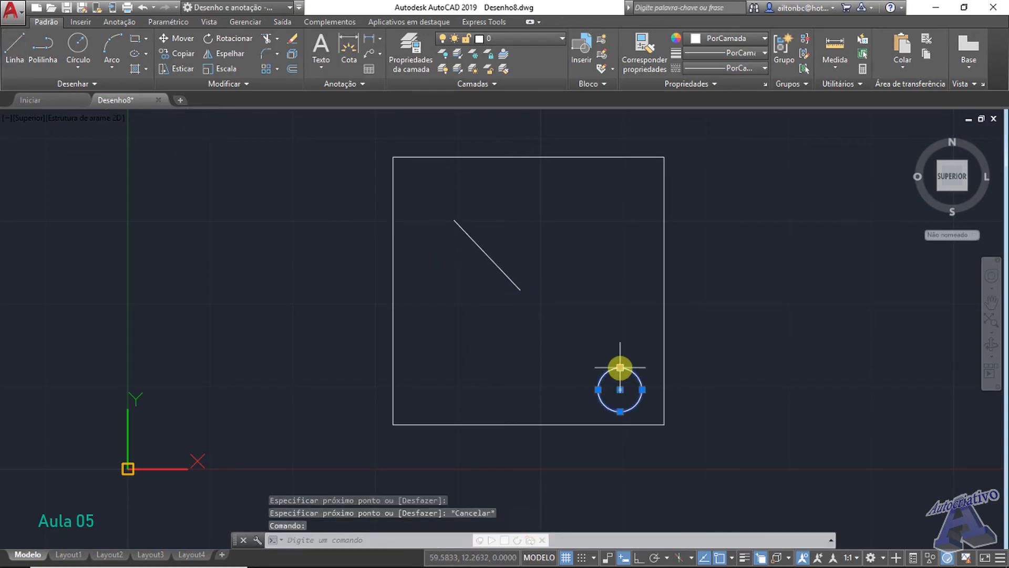
{"action": "left_click", "coordinate": [665, 282]}
{"action": "left_click", "coordinate": [485, 250]}
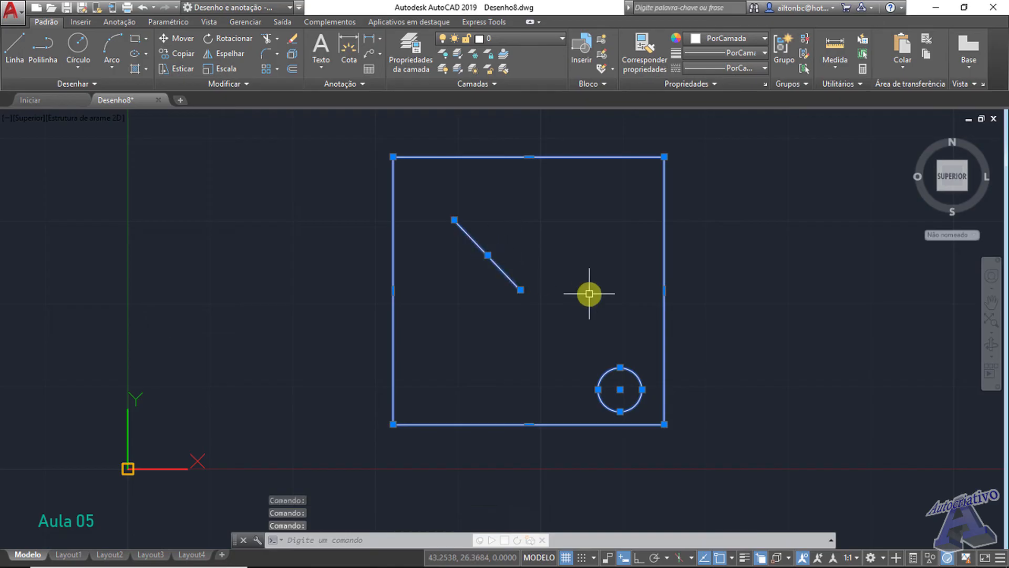
{"action": "key", "text": "Escape"}
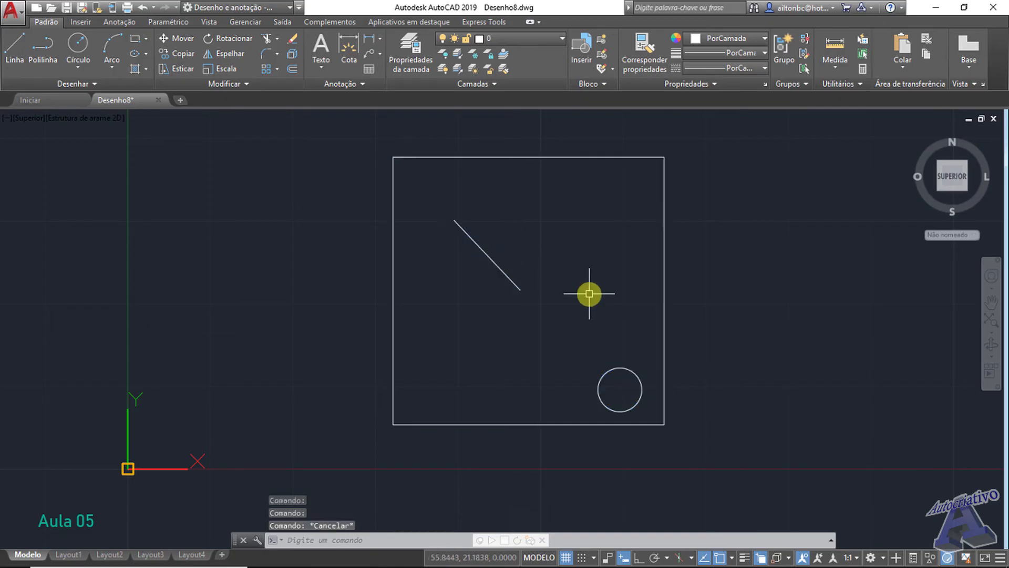
- Select the circle, rectangle and line individually, remove the line and circle from the selection, and delete the rectangle
{"action": "left_click", "coordinate": [623, 368]}
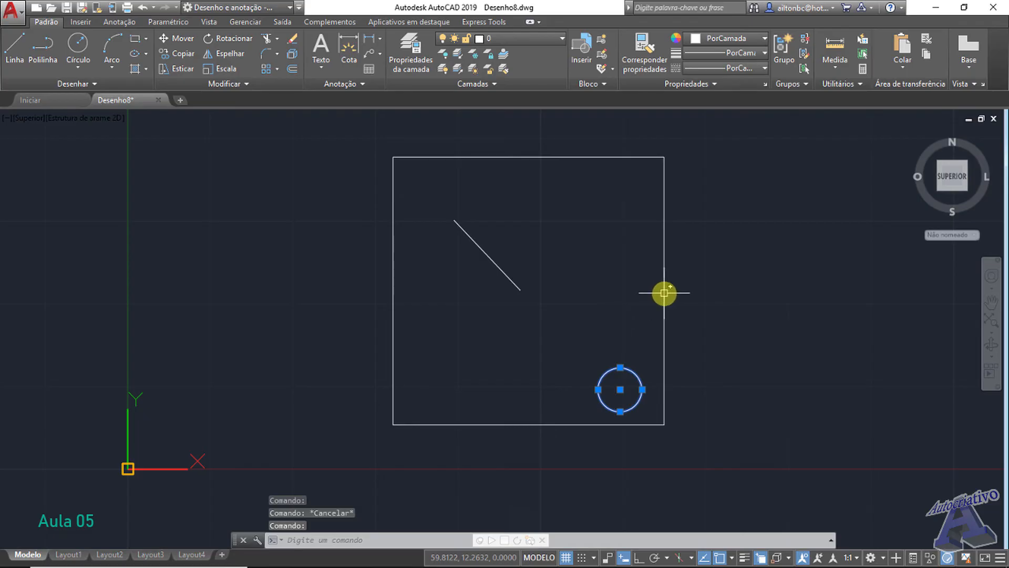
{"action": "left_click", "coordinate": [665, 263]}
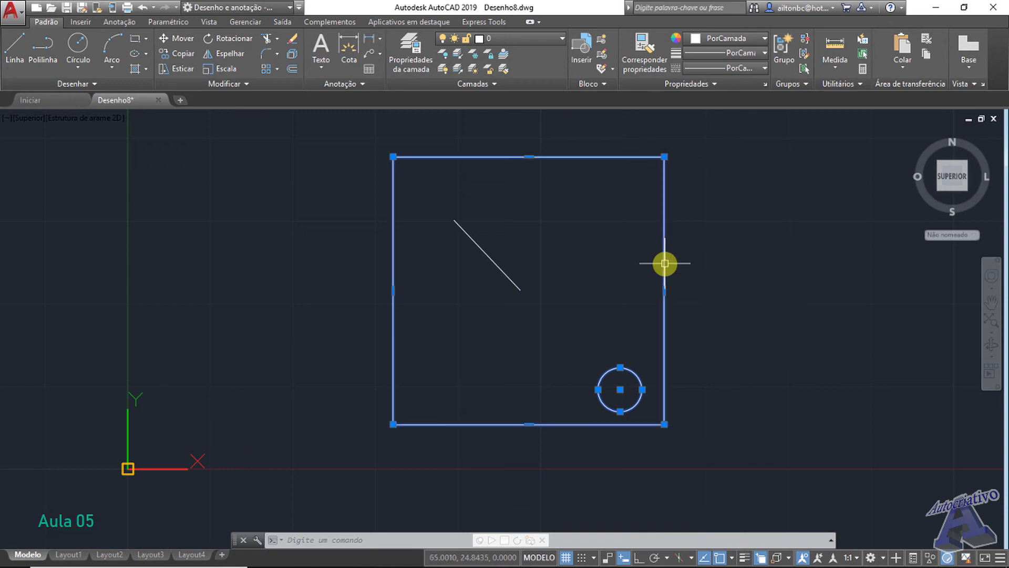
{"action": "left_click", "coordinate": [490, 258]}
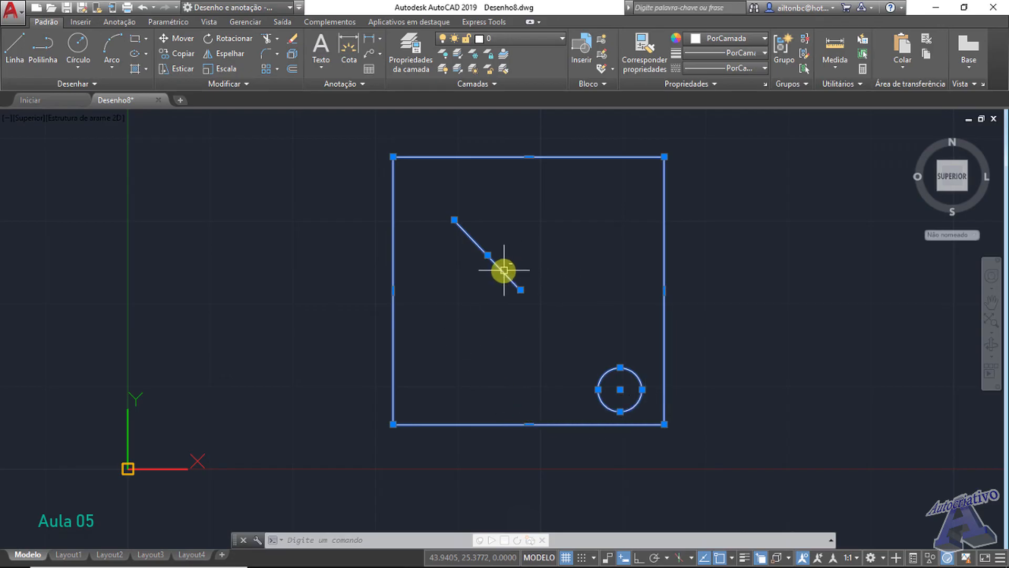
{"action": "left_click", "coordinate": [501, 269], "text": "shift"}
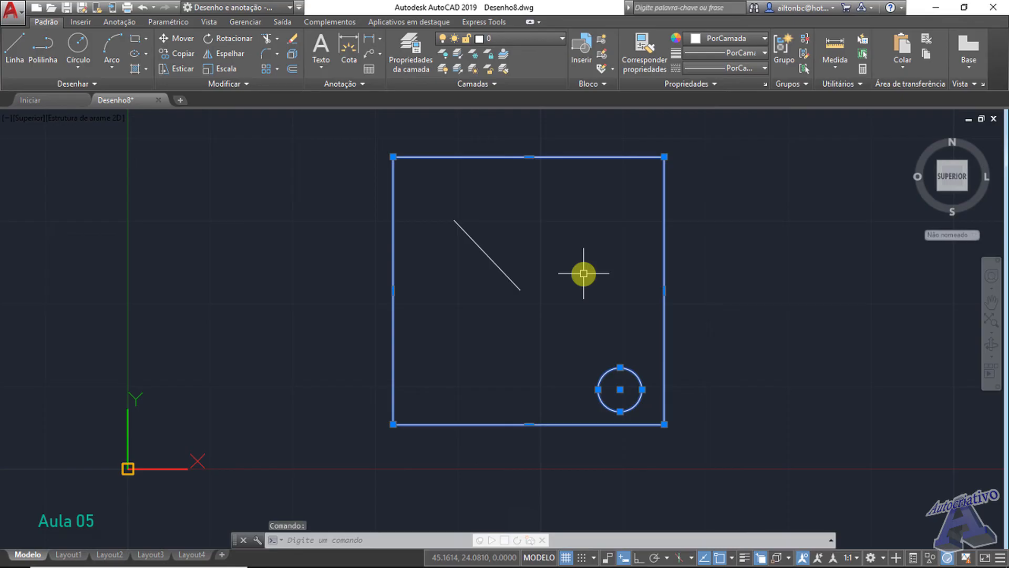
{"action": "left_click", "coordinate": [604, 374], "text": "shift"}
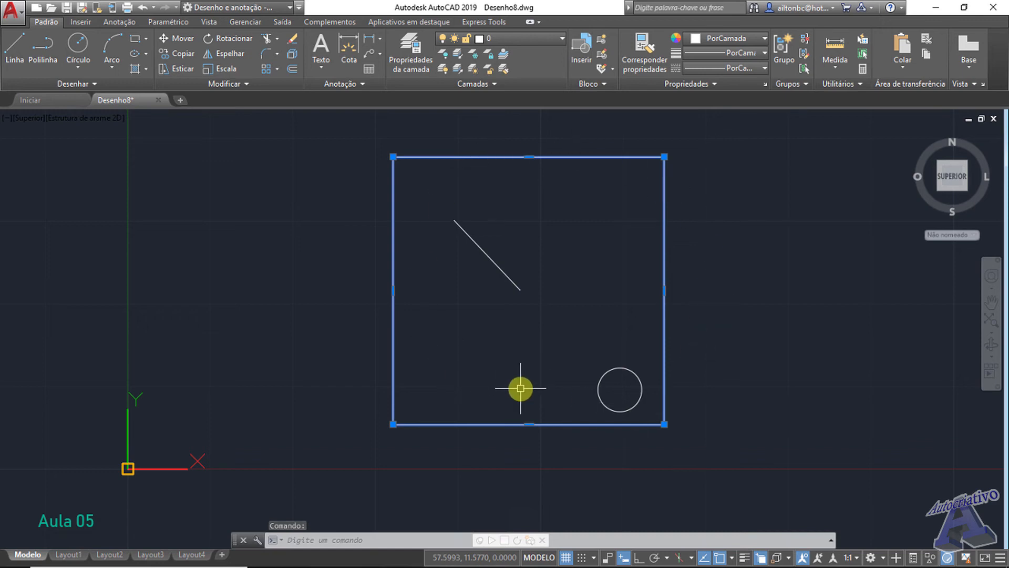
{"action": "key", "text": "Delete"}
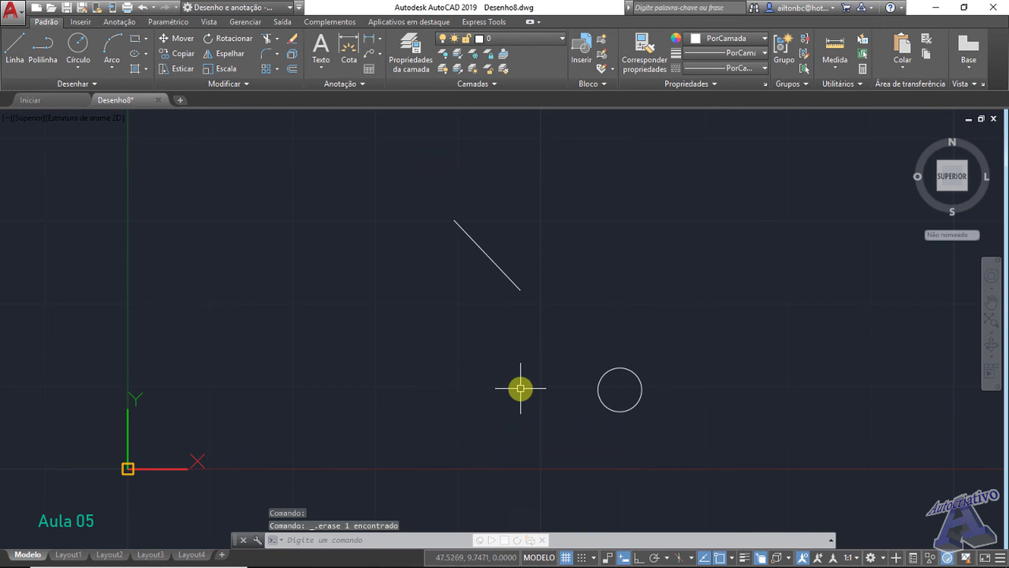
- Select the circle and the line individually, remove the line from the selection, and re-add it with a crossing window over both
{"action": "left_click", "coordinate": [607, 370]}
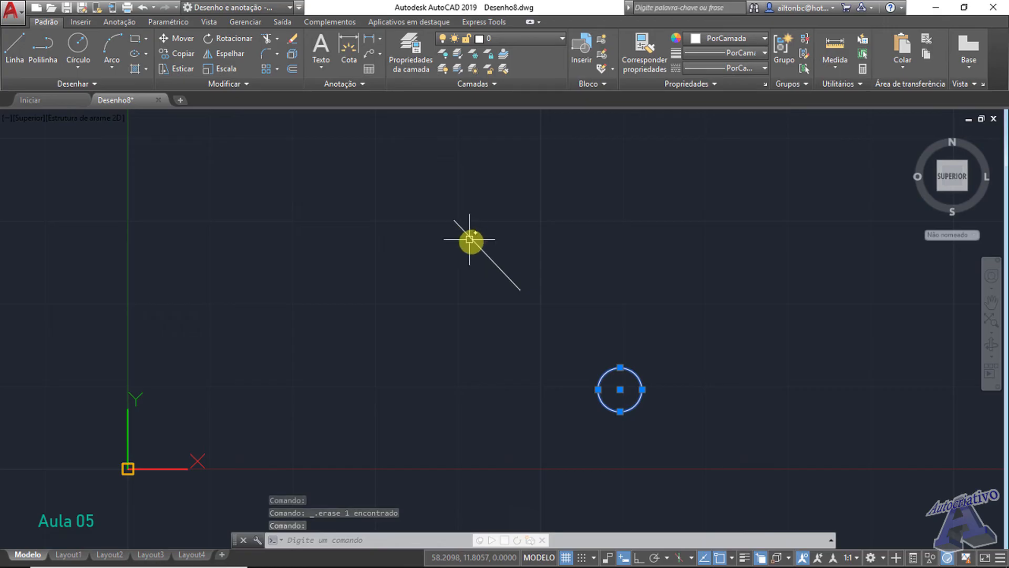
{"action": "left_click", "coordinate": [502, 265]}
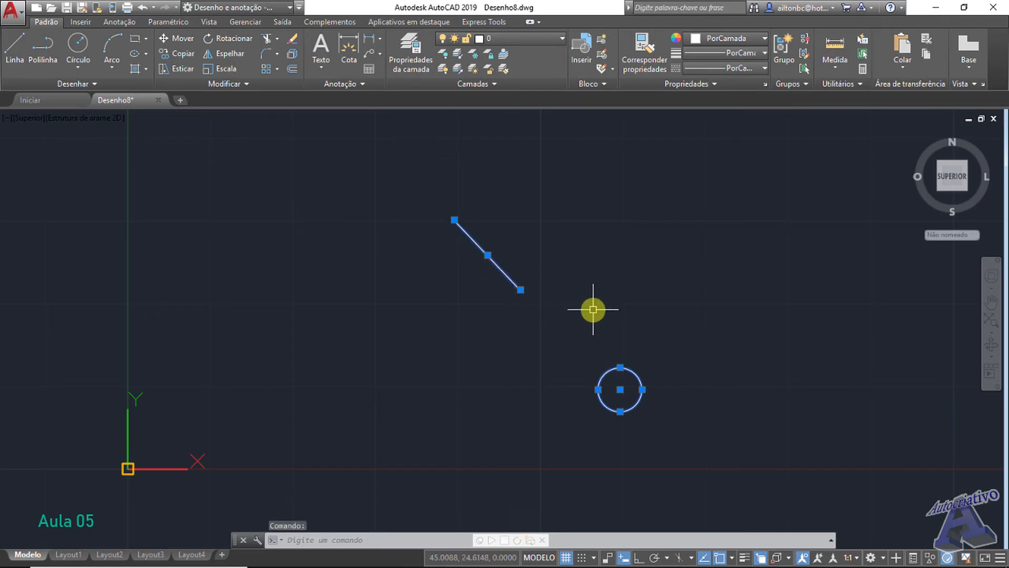
{"action": "left_click", "coordinate": [501, 268], "text": "shift"}
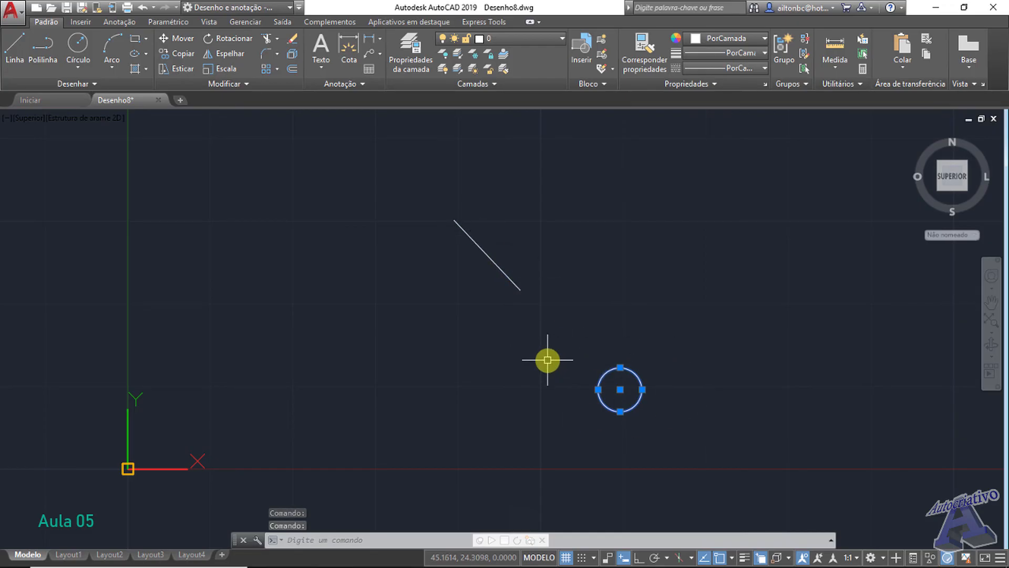
{"action": "left_click", "coordinate": [670, 420]}
{"action": "left_click", "coordinate": [418, 199]}
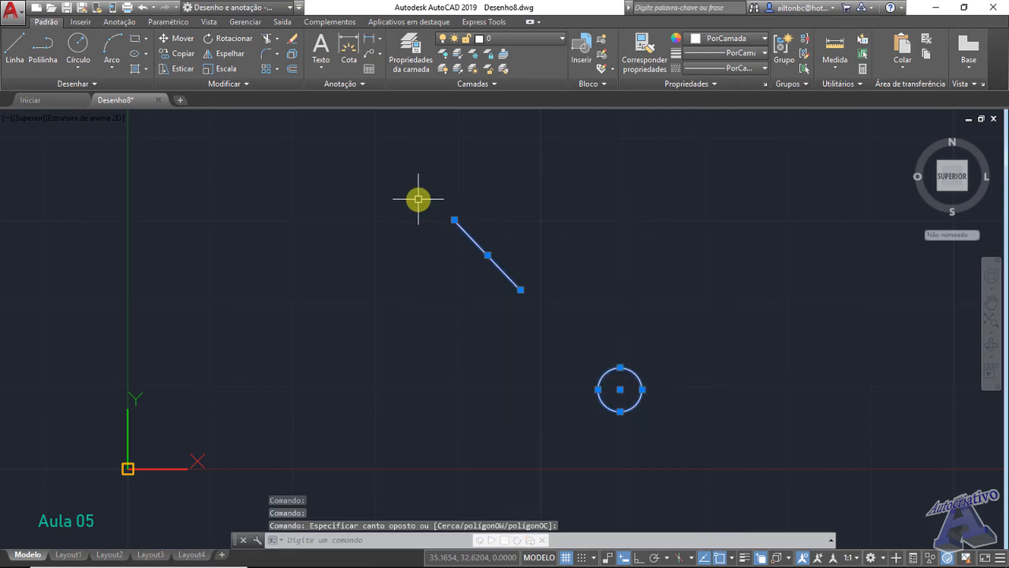
- Delete the selected line and circle, and draw a large rectangle about 26.4 by 27.7 units in the cleared area
{"action": "key", "text": "Delete"}
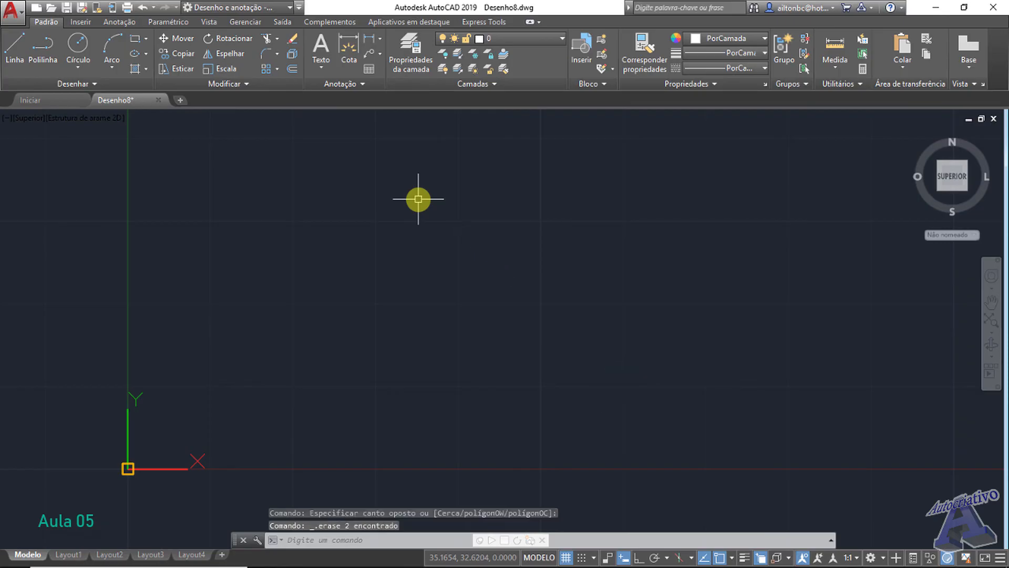
{"action": "left_click", "coordinate": [135, 40]}
{"action": "left_click", "coordinate": [394, 200]}
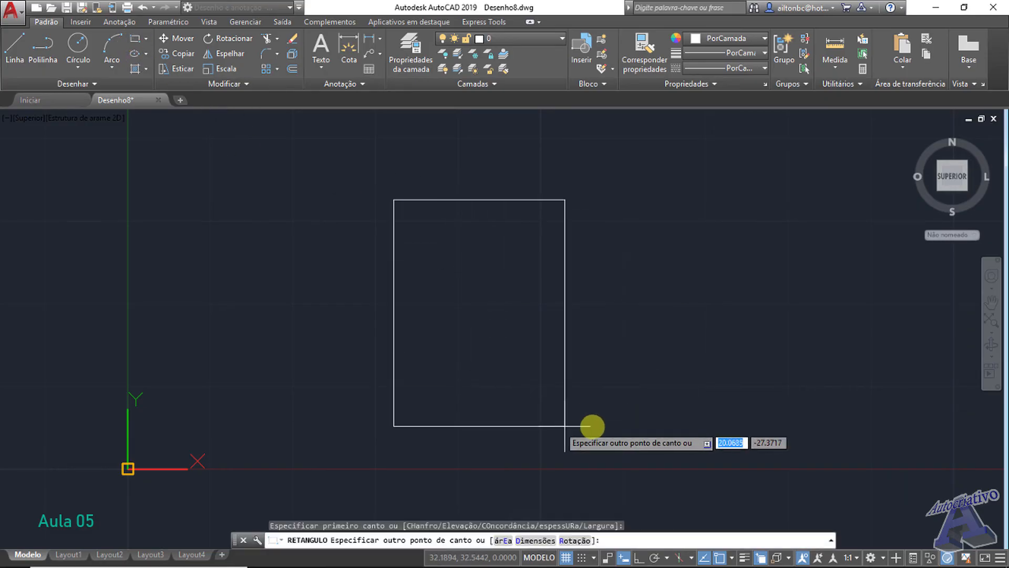
{"action": "left_click", "coordinate": [612, 428]}
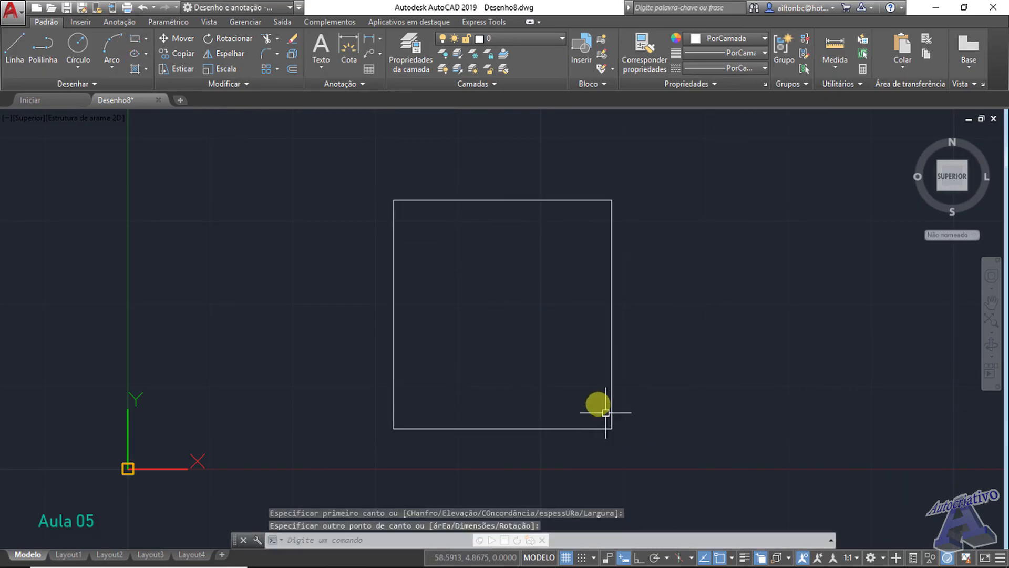
- Draw two small upright rectangles side by side inside the large one, about 4.3 by 11.4 and 2.7 by 7.5 units
{"action": "left_click", "coordinate": [134, 41]}
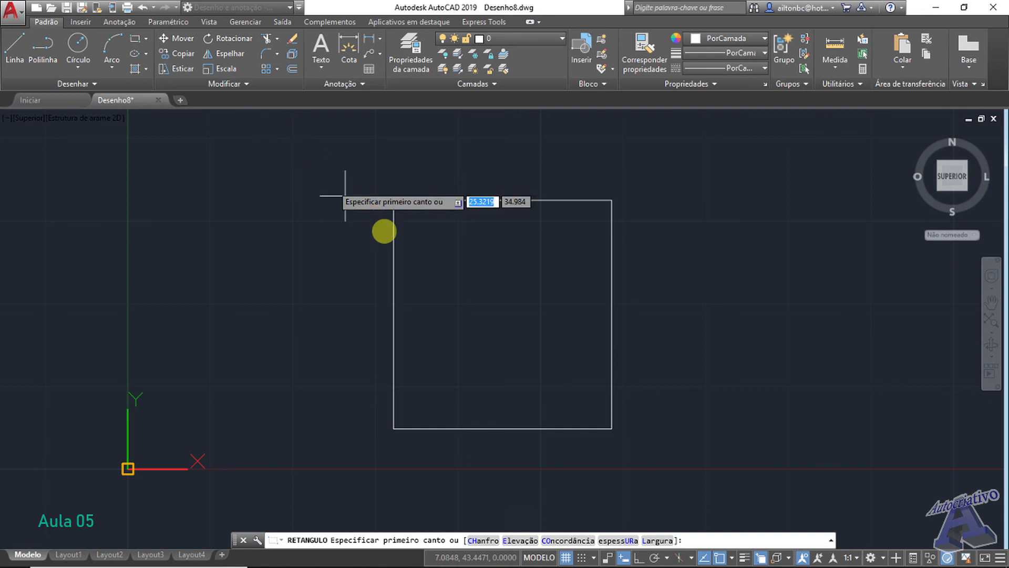
{"action": "left_click", "coordinate": [426, 316]}
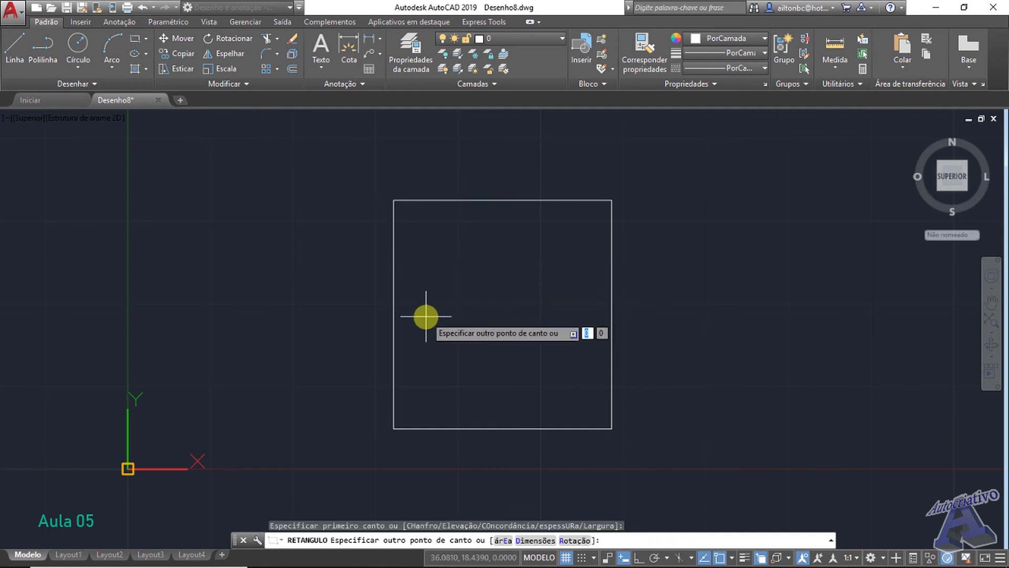
{"action": "left_click", "coordinate": [462, 411]}
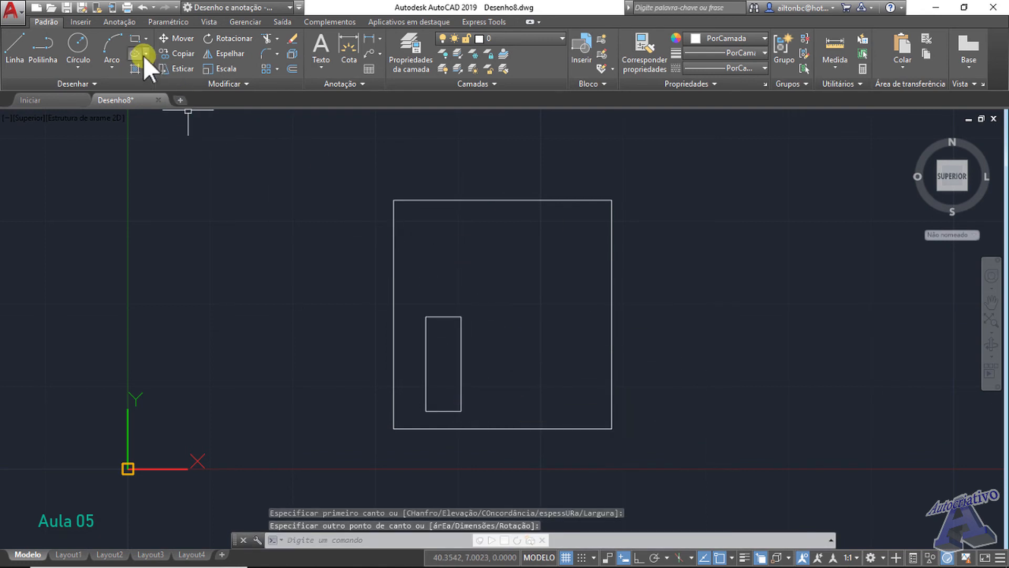
{"action": "left_click", "coordinate": [130, 40]}
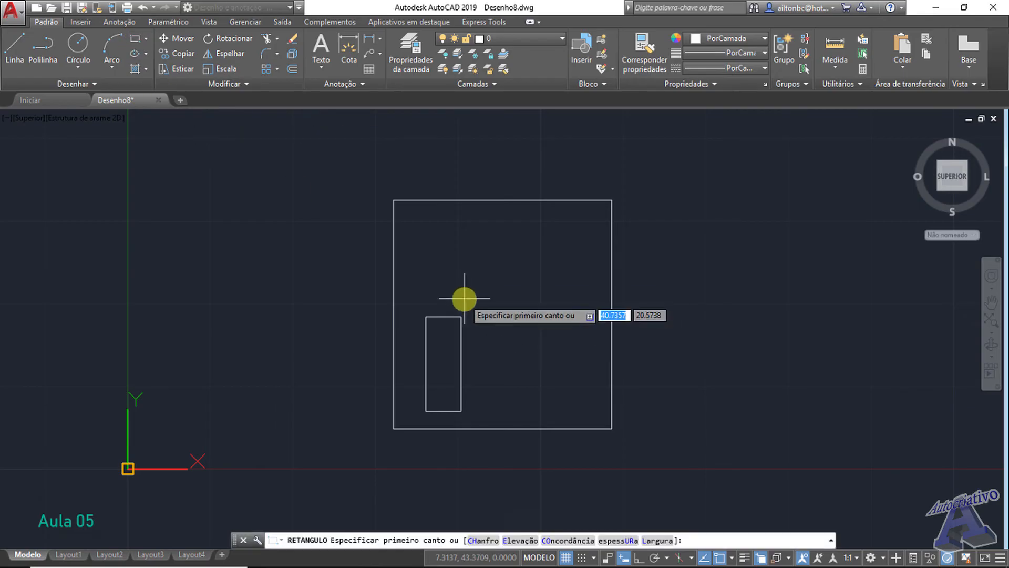
{"action": "left_click", "coordinate": [463, 315]}
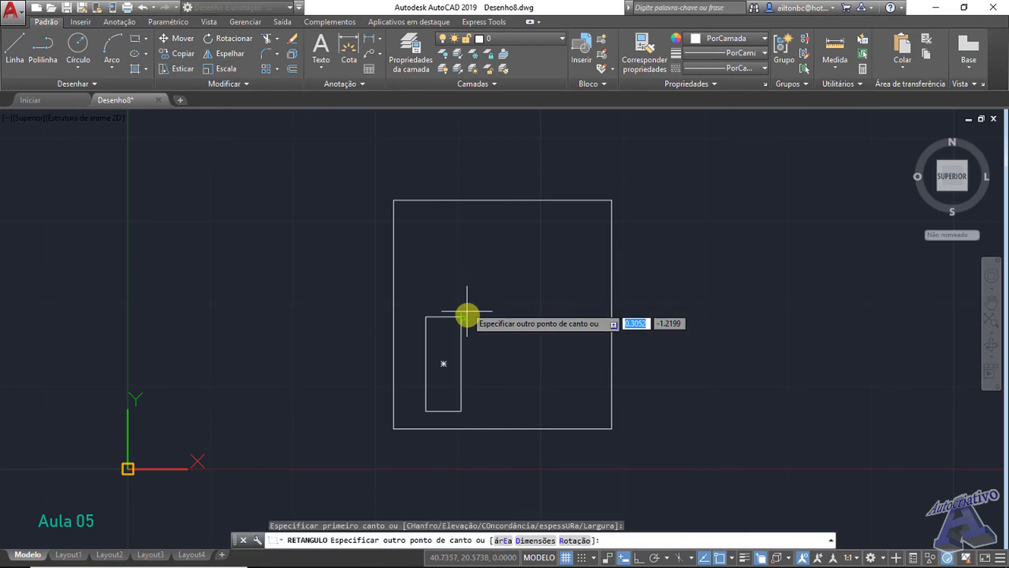
{"action": "left_click", "coordinate": [487, 362]}
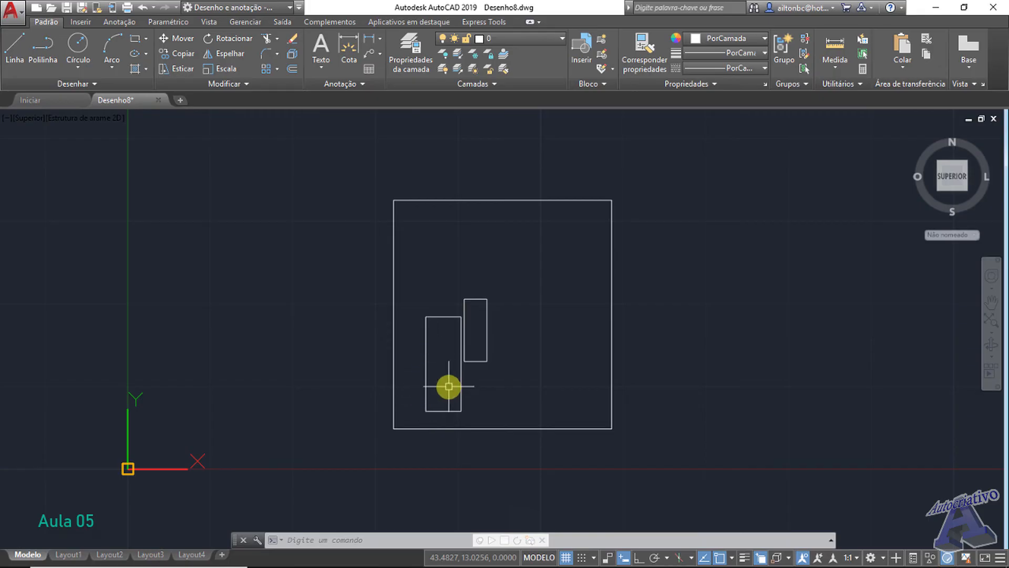
- Select the larger inner rectangle once with an enclosing window and once by direct pick, clearing the selection each time
{"action": "left_click", "coordinate": [414, 421]}
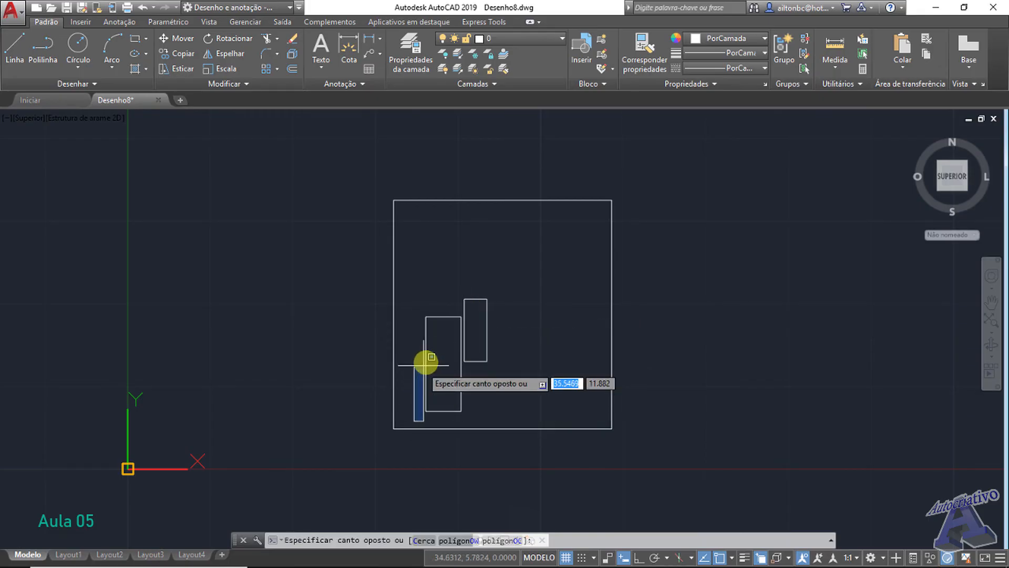
{"action": "left_click", "coordinate": [468, 309]}
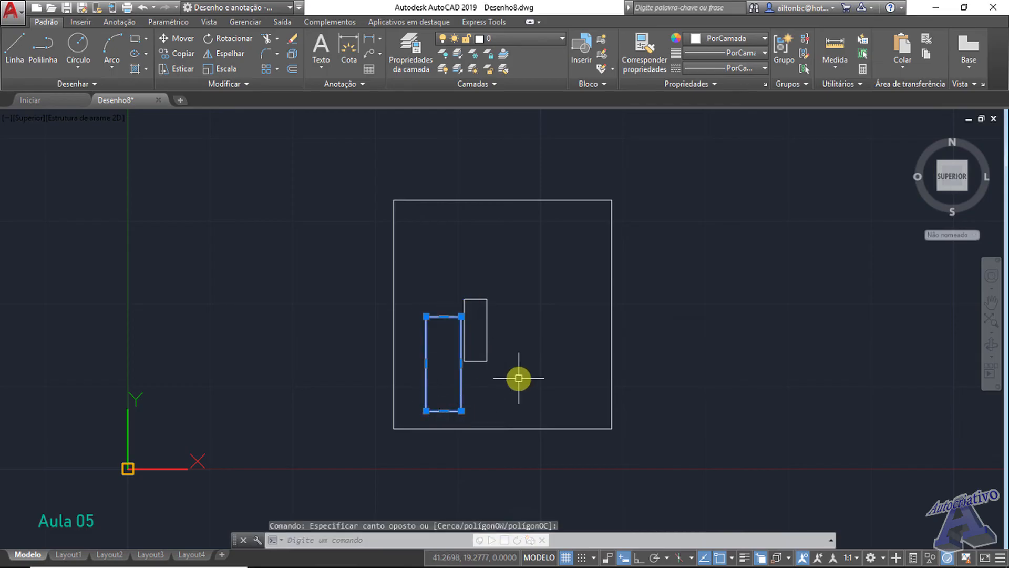
{"action": "key", "text": "Escape"}
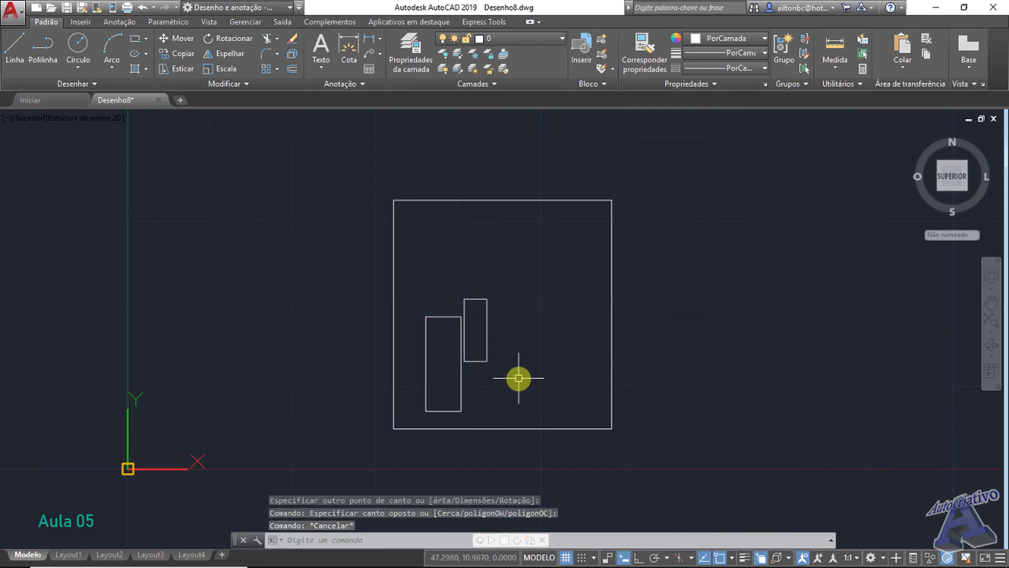
{"action": "left_click", "coordinate": [461, 384]}
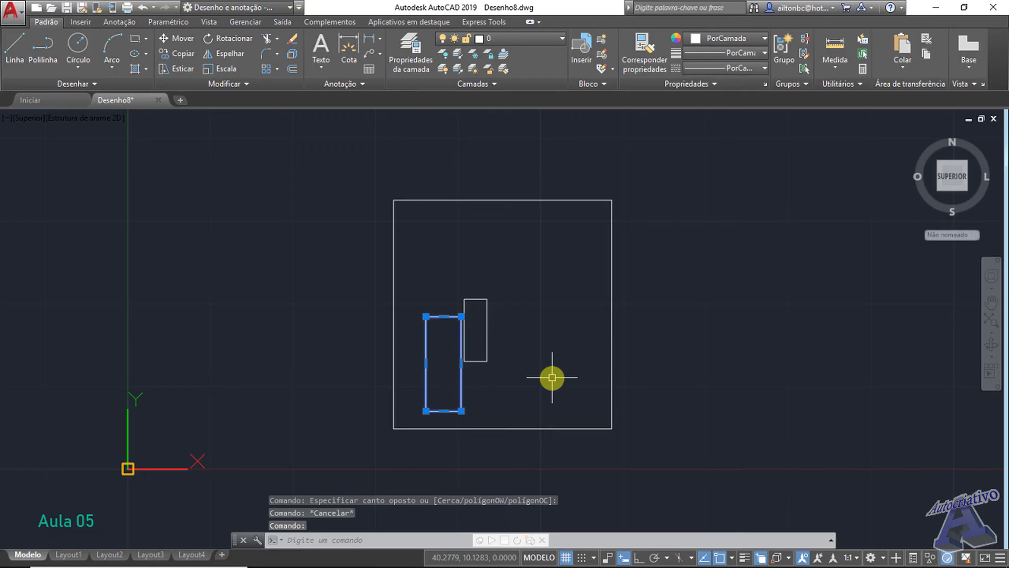
{"action": "key", "text": "Escape"}
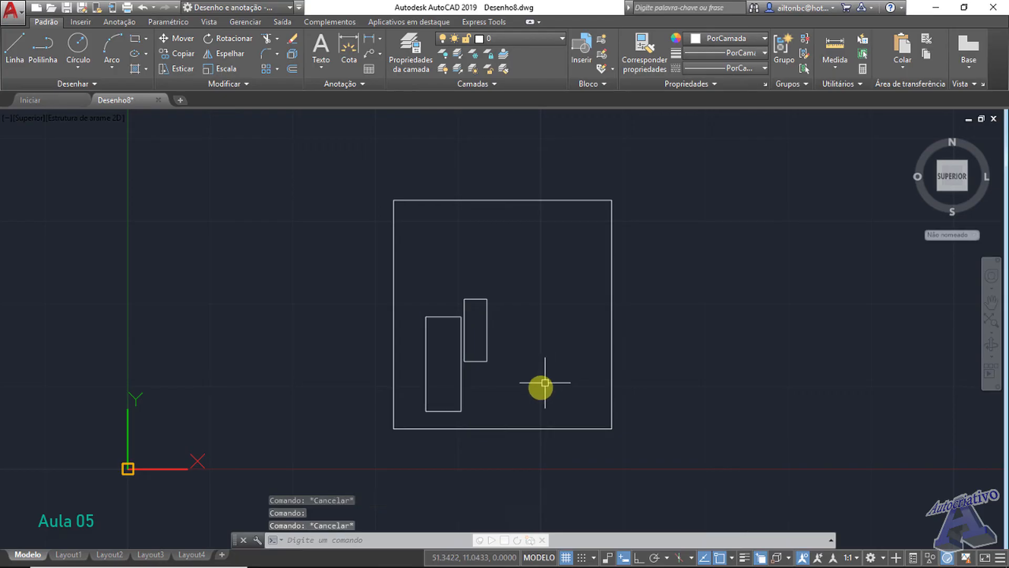
- Select the larger inner rectangle with a crossing window that touches only its lower part, and clear the selection
{"action": "left_click", "coordinate": [543, 412]}
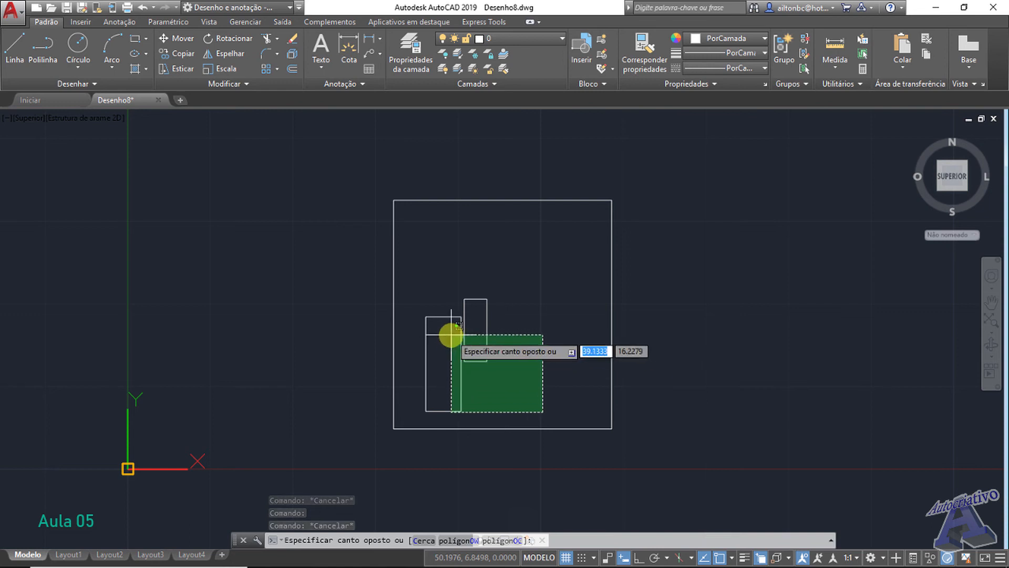
{"action": "left_click", "coordinate": [448, 390]}
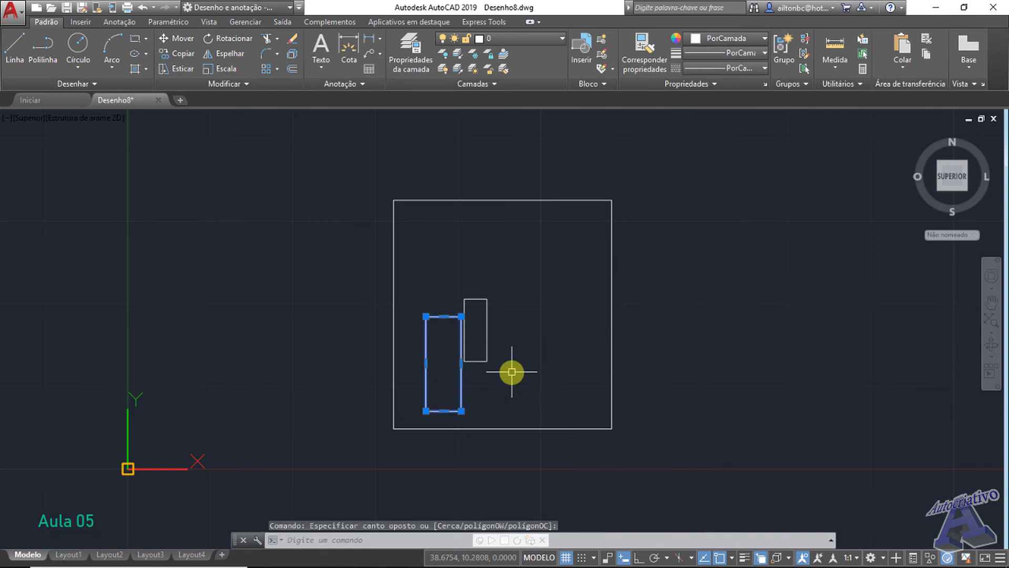
{"action": "key", "text": "Escape"}
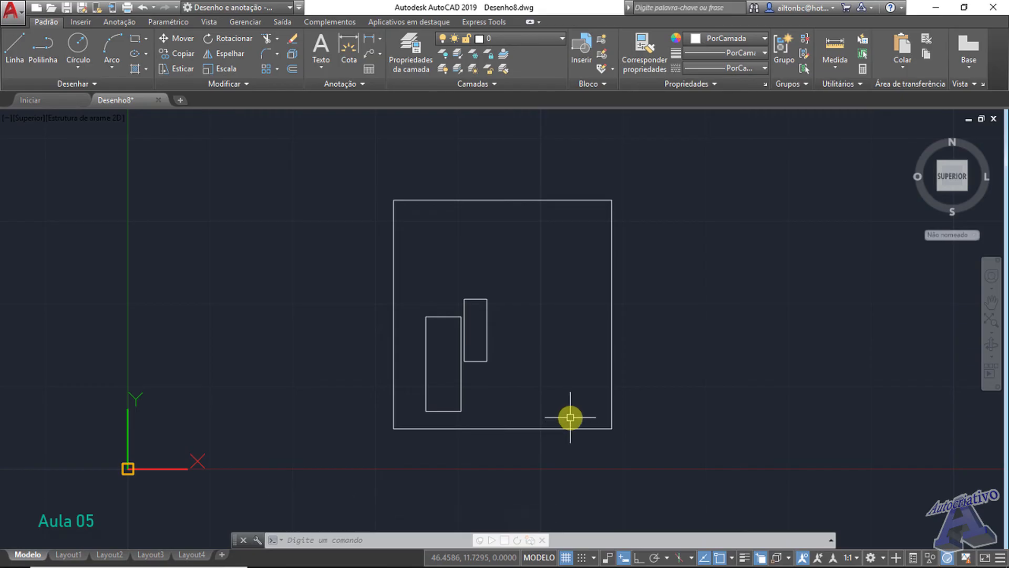
- Select the larger inner rectangle with a crossing lasso and again with a window lasso, clearing each selection
{"action": "mouse_move", "coordinate": [570, 418]}
{"action": "left_mouse_down"}
{"action": "mouse_move", "coordinate": [501, 407]}
{"action": "mouse_move", "coordinate": [431, 415]}
{"action": "mouse_move", "coordinate": [413, 403]}
{"action": "mouse_move", "coordinate": [412, 368]}
{"action": "mouse_move", "coordinate": [473, 385]}
{"action": "mouse_move", "coordinate": [480, 396]}
{"action": "mouse_move", "coordinate": [453, 417]}
{"action": "mouse_move", "coordinate": [482, 406]}
{"action": "left_mouse_up"}
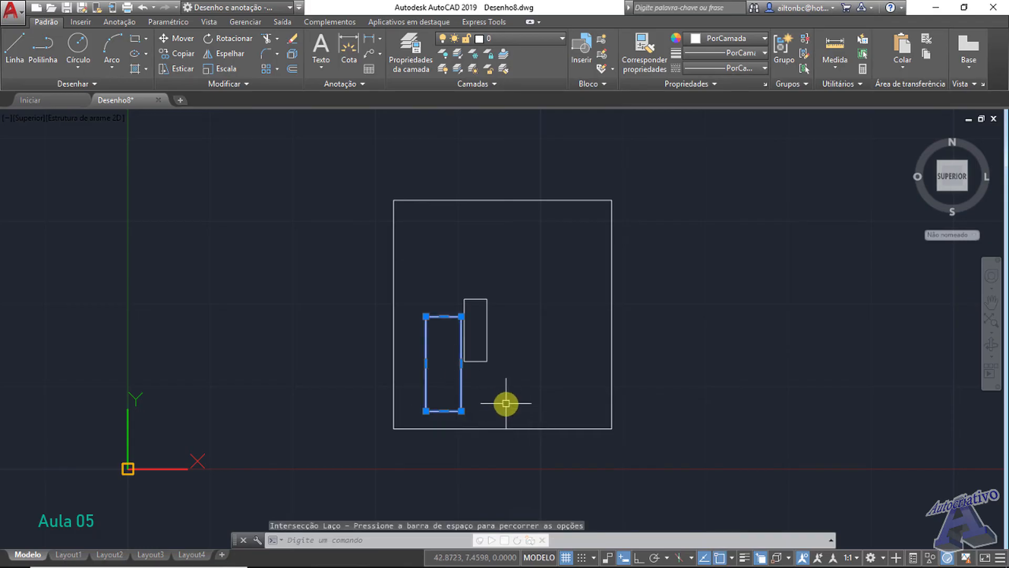
{"action": "key", "text": "Escape"}
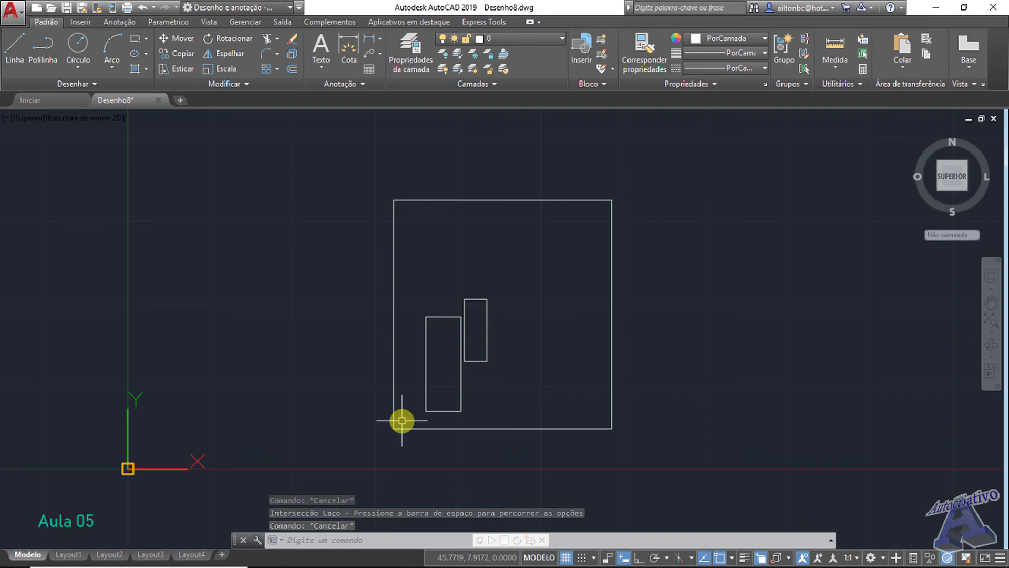
{"action": "mouse_move", "coordinate": [402, 421]}
{"action": "left_mouse_down"}
{"action": "mouse_move", "coordinate": [409, 329]}
{"action": "mouse_move", "coordinate": [435, 295]}
{"action": "mouse_move", "coordinate": [452, 300]}
{"action": "mouse_move", "coordinate": [471, 326]}
{"action": "mouse_move", "coordinate": [474, 420]}
{"action": "left_mouse_up"}
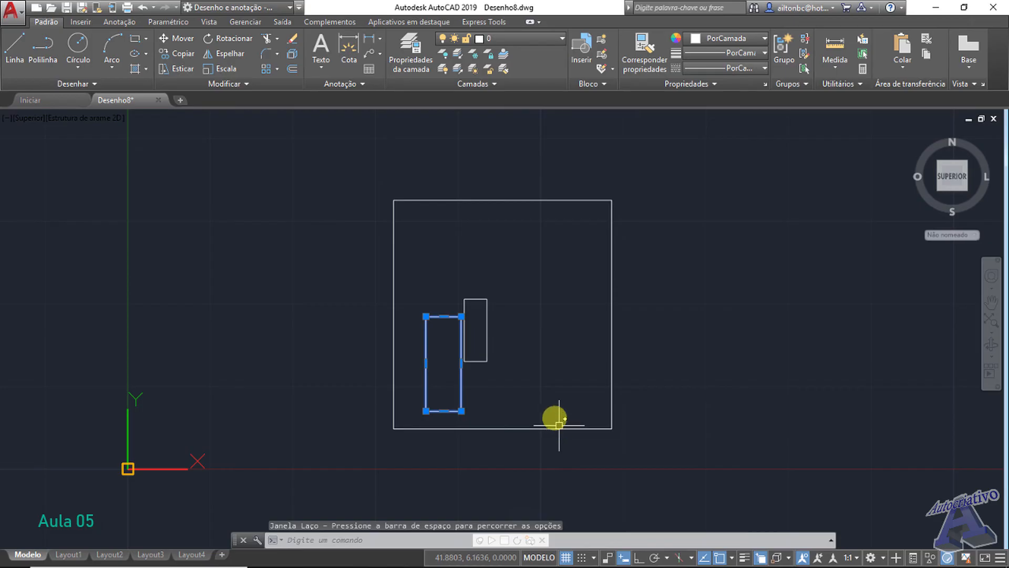
{"action": "key", "text": "Escape"}
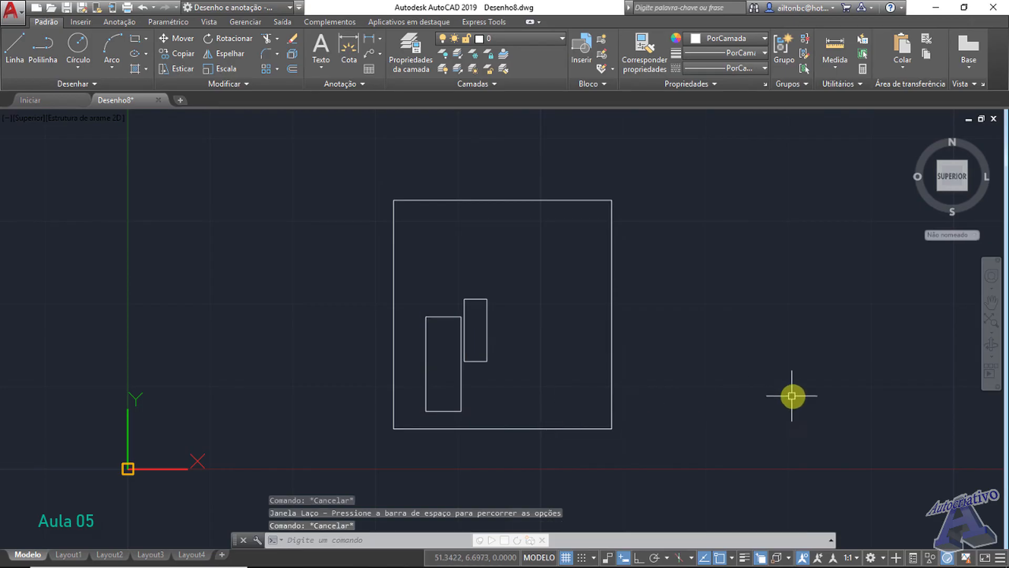
- Start two rectangular selection windows in the empty area beside the large rectangle, cancelling each, and draw a window lasso there
{"action": "left_click", "coordinate": [820, 401]}
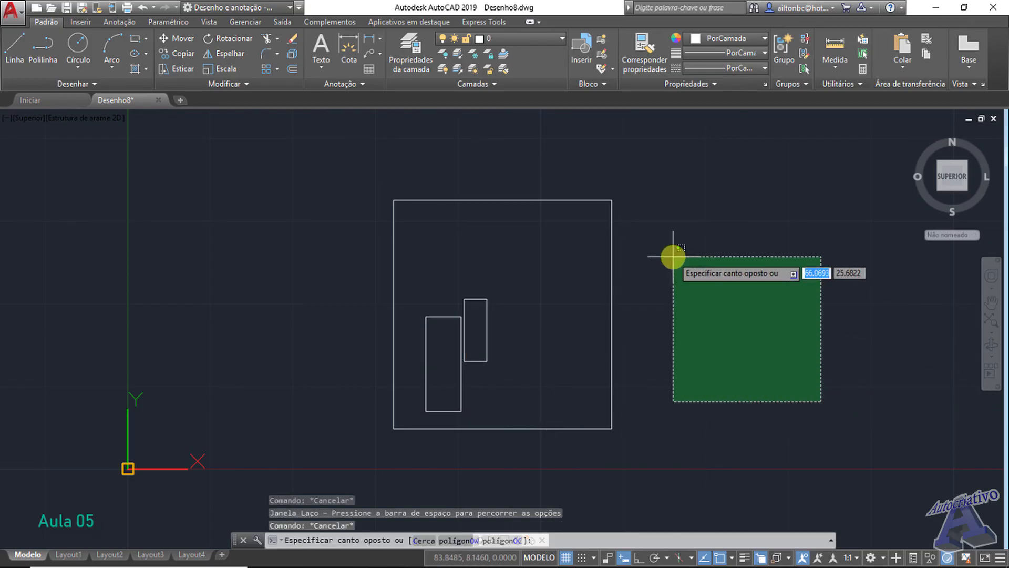
{"action": "key", "text": "Escape"}
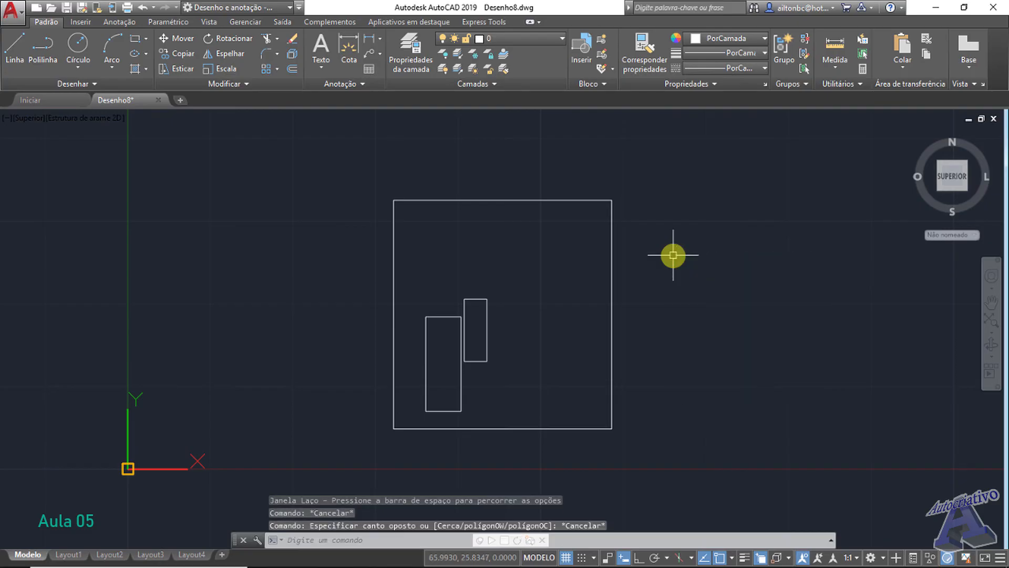
{"action": "left_click", "coordinate": [660, 379]}
{"action": "key", "text": "Escape"}
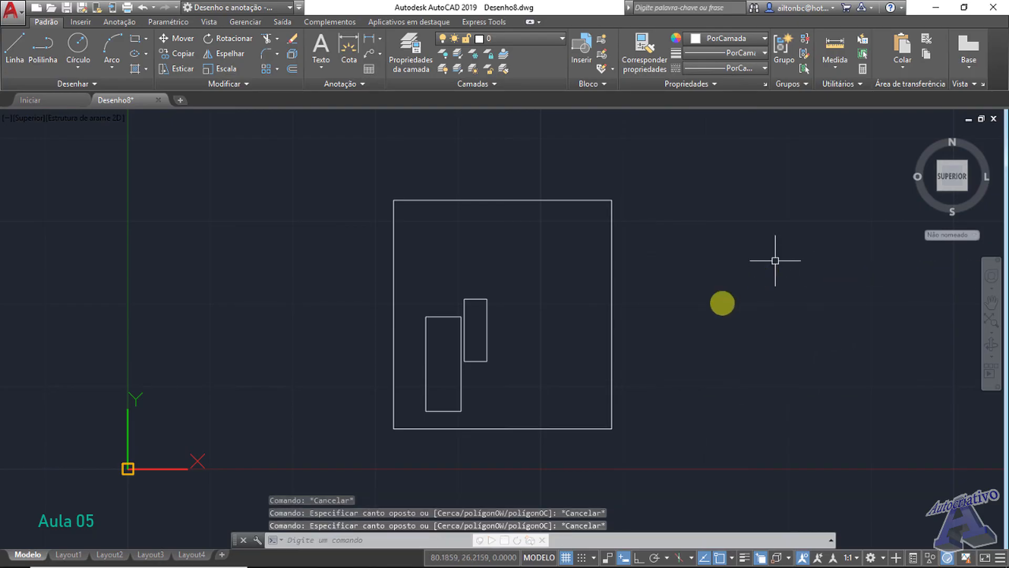
{"action": "left_click", "coordinate": [661, 370]}
{"action": "mouse_move", "coordinate": [661, 370]}
{"action": "left_mouse_down"}
{"action": "mouse_move", "coordinate": [692, 266]}
{"action": "mouse_move", "coordinate": [741, 199]}
{"action": "mouse_move", "coordinate": [825, 177]}
{"action": "mouse_move", "coordinate": [872, 289]}
{"action": "mouse_move", "coordinate": [859, 305]}
{"action": "mouse_move", "coordinate": [856, 397]}
{"action": "mouse_move", "coordinate": [818, 459]}
{"action": "mouse_move", "coordinate": [699, 462]}
{"action": "mouse_move", "coordinate": [675, 400]}
{"action": "left_mouse_up"}
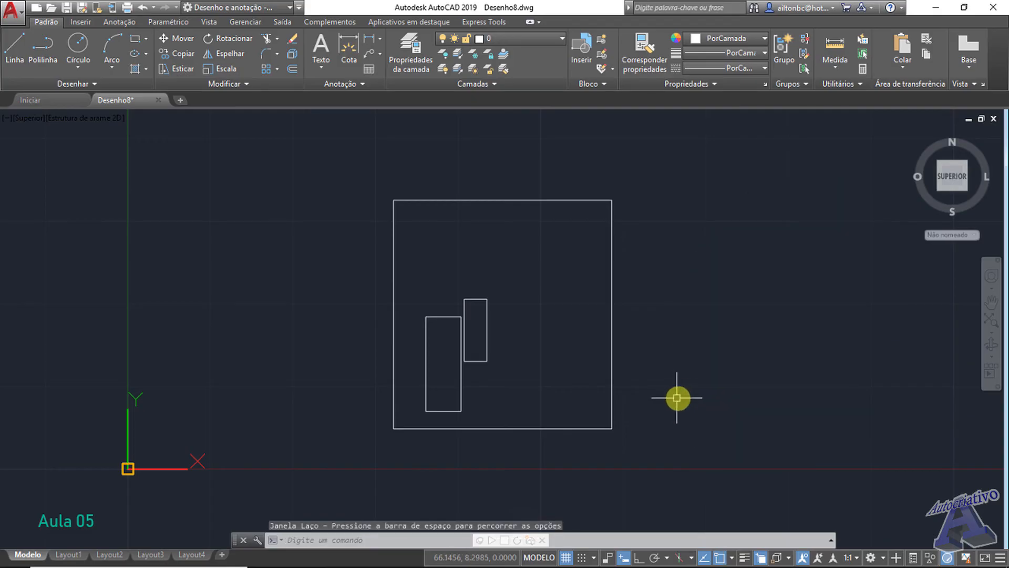
- Draw a small circle above the inner rectangles, select it with a window lasso, and clear the selection
{"action": "middle_click_drag", "start_coordinate": [572, 358], "coordinate": [600, 364]}
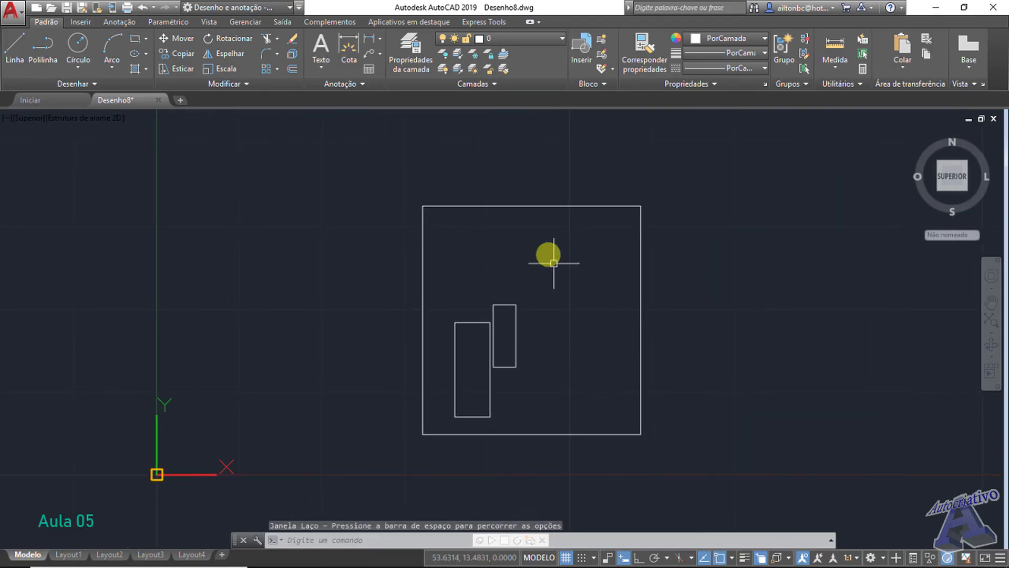
{"action": "left_click", "coordinate": [73, 43]}
{"action": "left_click", "coordinate": [529, 282]}
{"action": "left_click", "coordinate": [534, 272]}
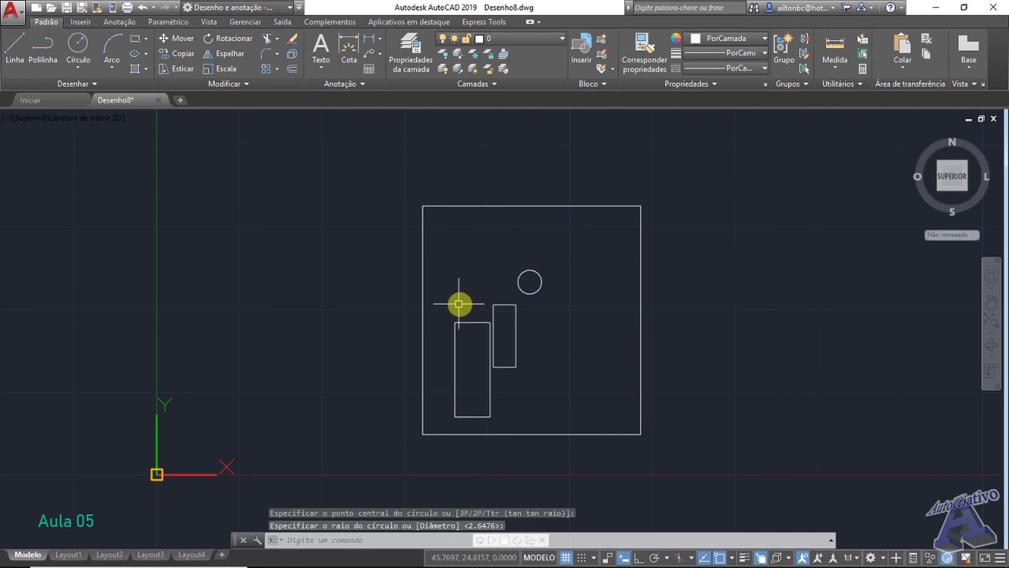
{"action": "mouse_move", "coordinate": [474, 314]}
{"action": "left_mouse_down"}
{"action": "mouse_move", "coordinate": [487, 255]}
{"action": "mouse_move", "coordinate": [508, 236]}
{"action": "mouse_move", "coordinate": [531, 241]}
{"action": "mouse_move", "coordinate": [527, 262]}
{"action": "mouse_move", "coordinate": [548, 280]}
{"action": "mouse_move", "coordinate": [539, 311]}
{"action": "left_mouse_up"}
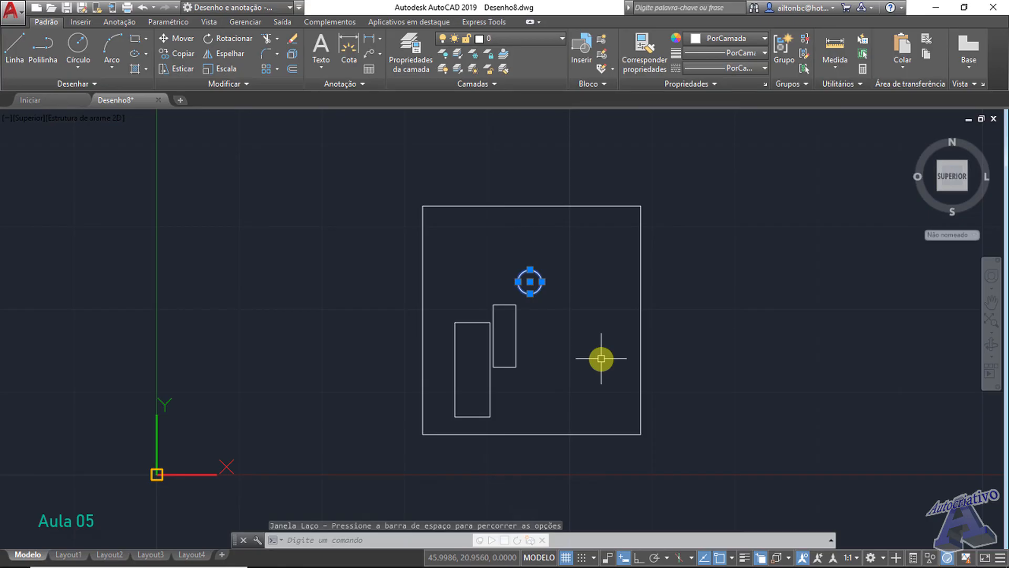
{"action": "key", "text": "Escape"}
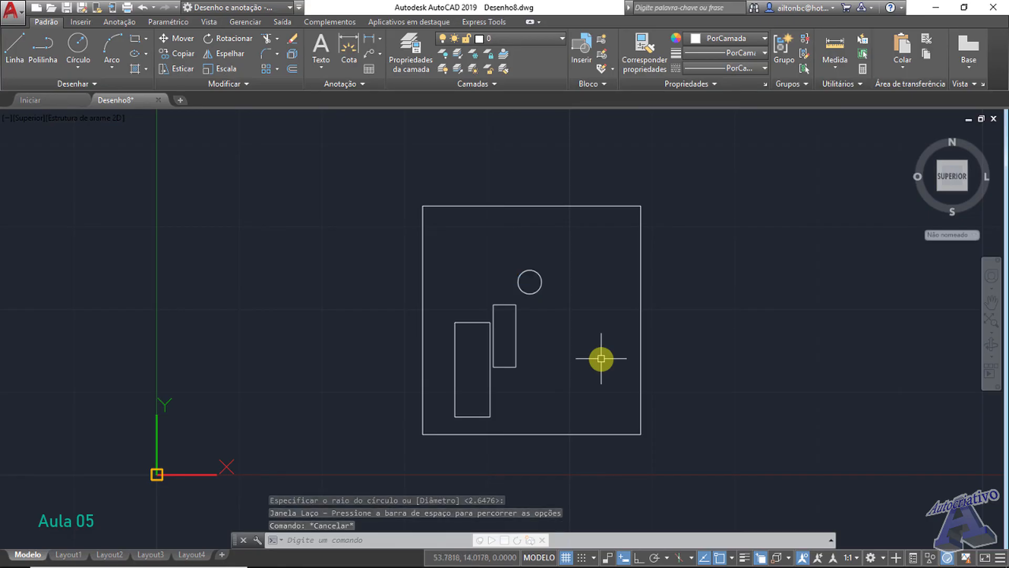
- Select the large rectangle with a crossing window over its lower-right corner, add the circle to the selection, and clear it
{"action": "left_click", "coordinate": [672, 450]}
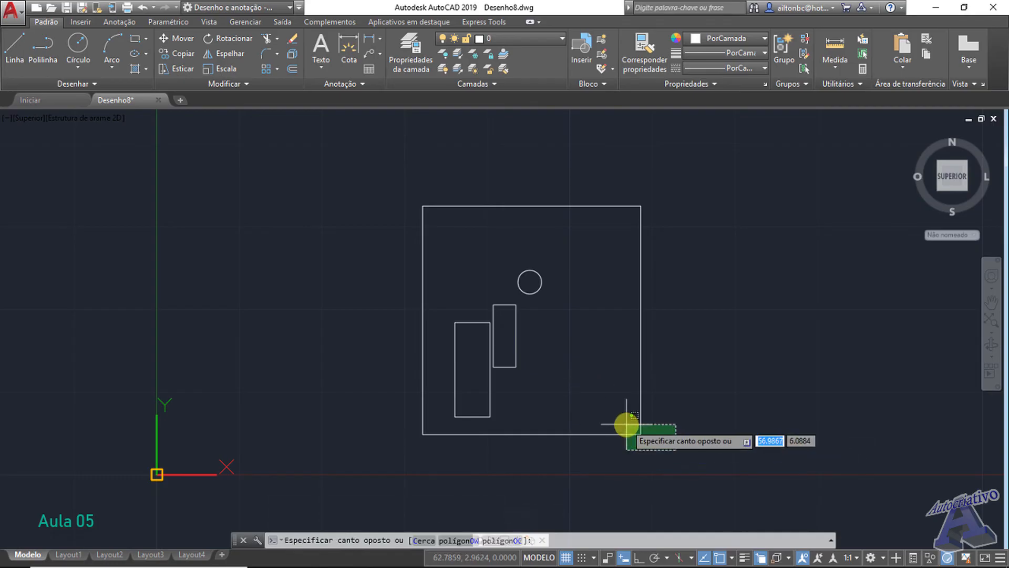
{"action": "left_click", "coordinate": [626, 421]}
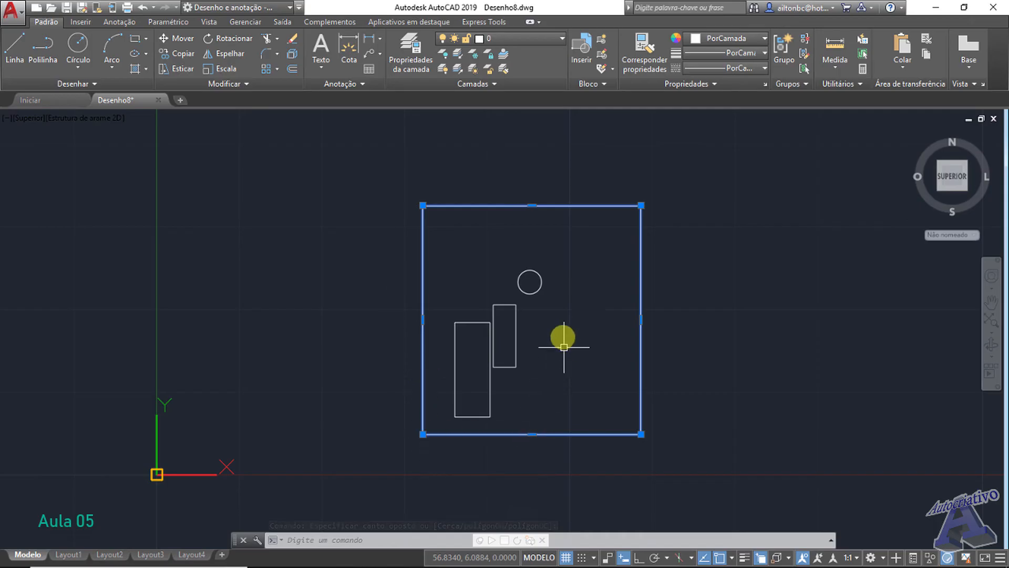
{"action": "left_click", "coordinate": [535, 292]}
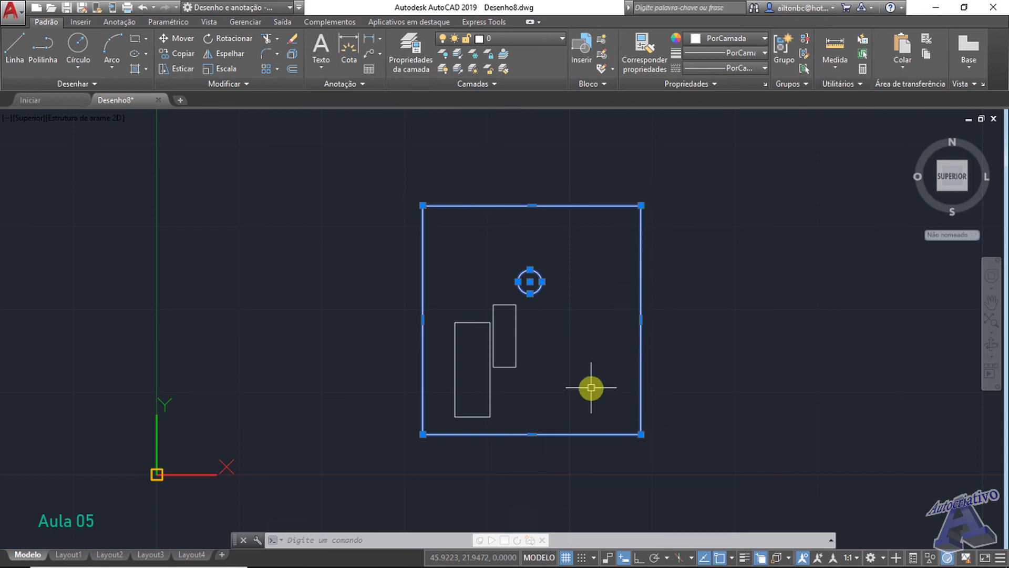
{"action": "key", "text": "Escape"}
- Select the large rectangle with a crossing window, stretch its upper-right corner inward, and stretch its right edge outward and upward
{"action": "middle_click_drag", "start_coordinate": [597, 342], "coordinate": [575, 356]}
{"action": "left_click", "coordinate": [638, 415]}
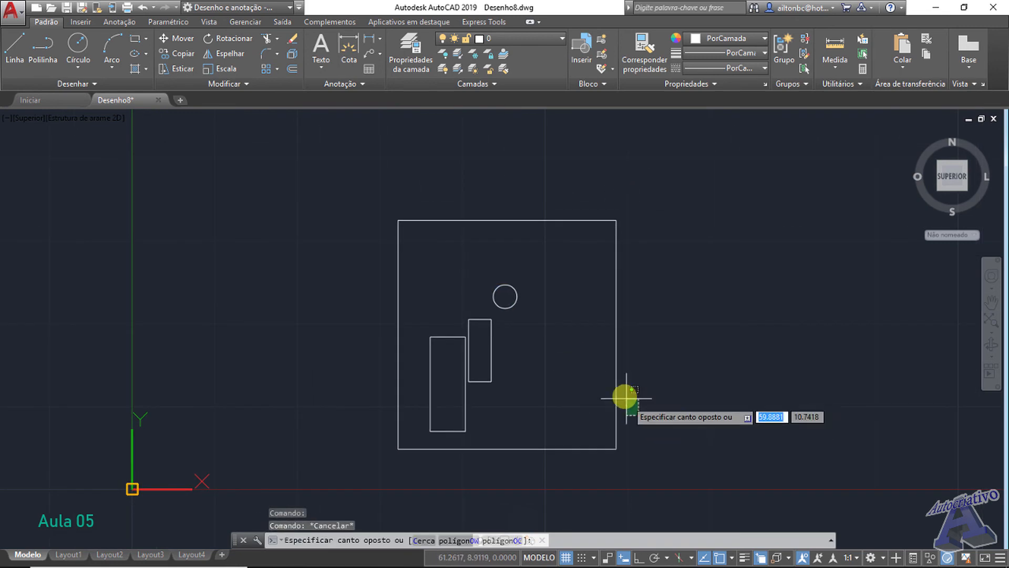
{"action": "left_click", "coordinate": [582, 354]}
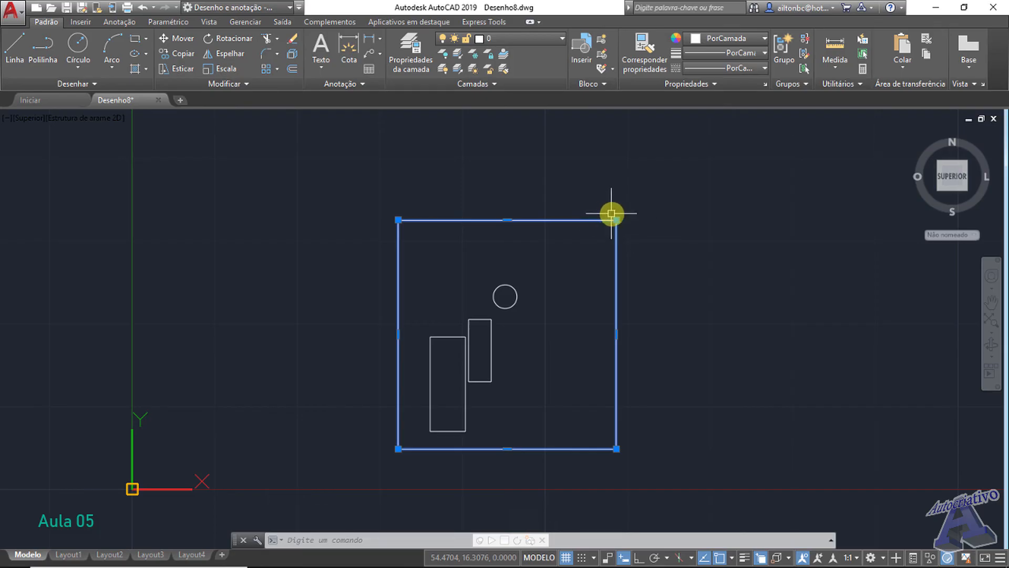
{"action": "mouse_move", "coordinate": [616, 220]}
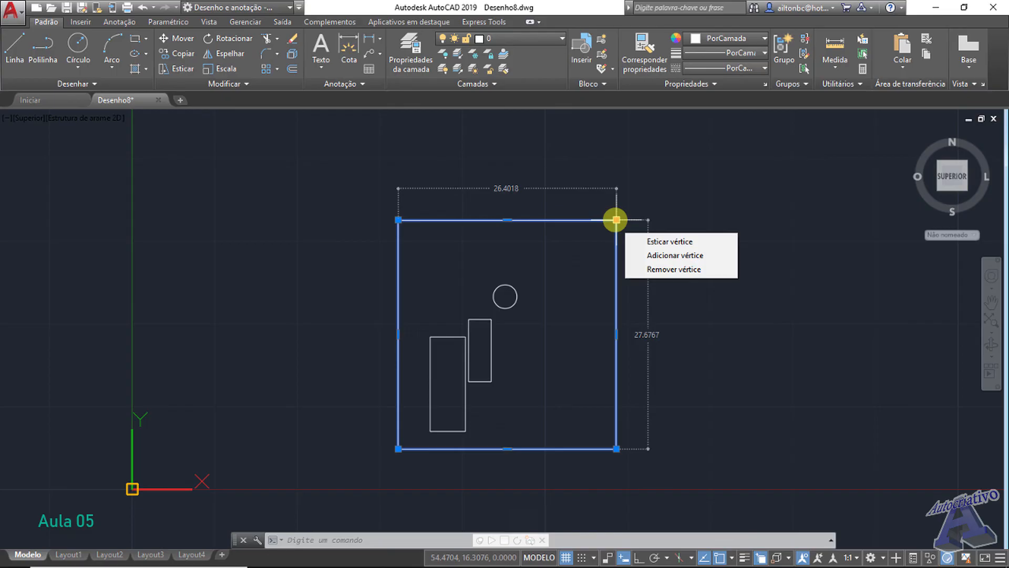
{"action": "left_click", "coordinate": [616, 220]}
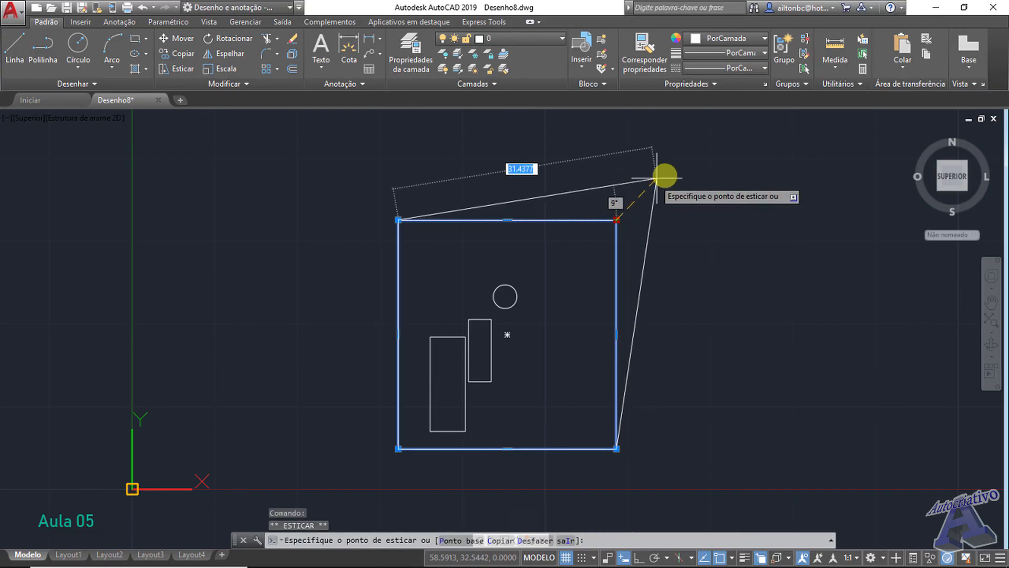
{"action": "left_click", "coordinate": [566, 266]}
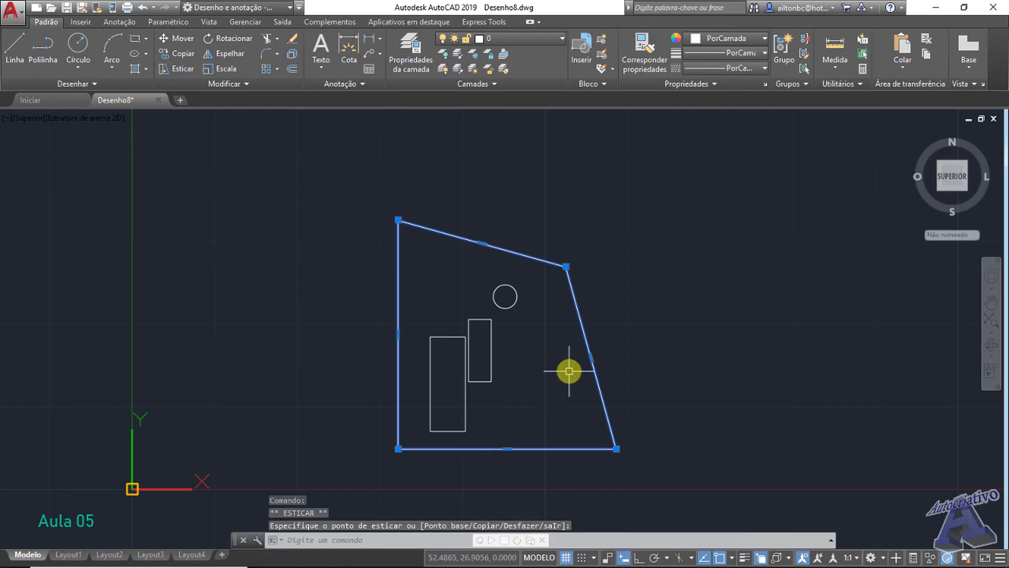
{"action": "left_click", "coordinate": [591, 358]}
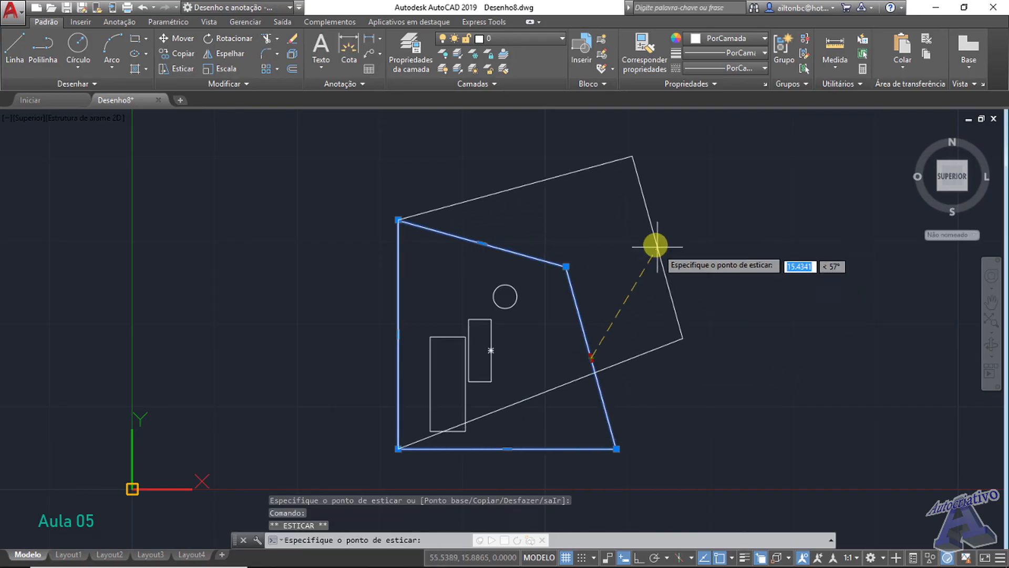
{"action": "left_click", "coordinate": [708, 257]}
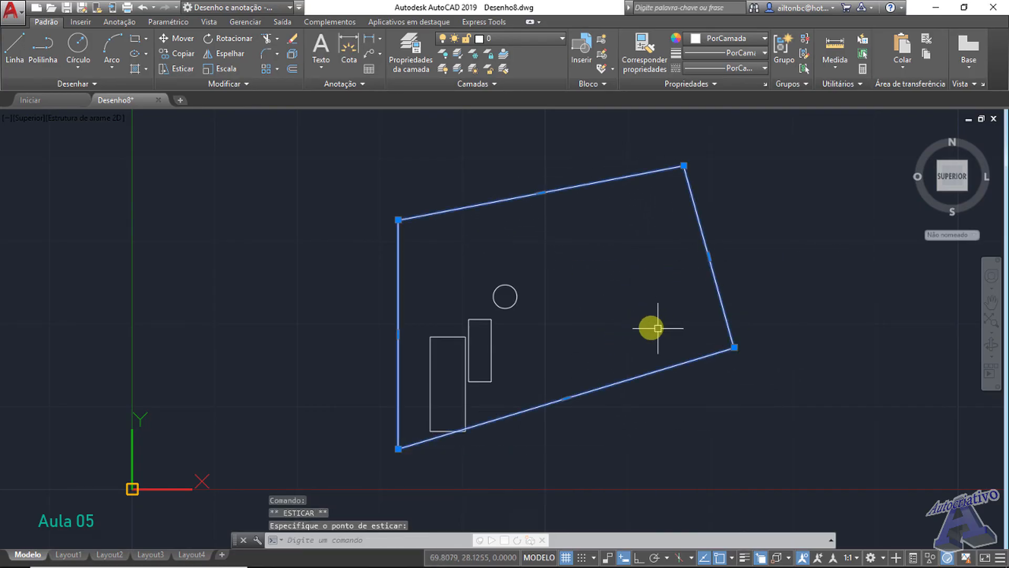
- Select the circle, enlarge it by stretching its right quadrant grip outward, and clear the selection
{"action": "left_click", "coordinate": [517, 297]}
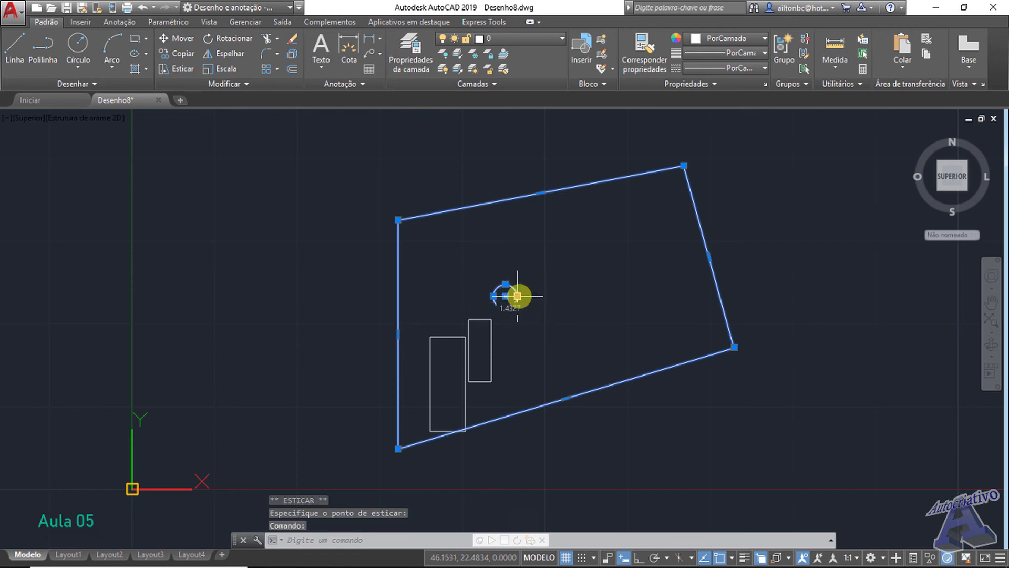
{"action": "left_click", "coordinate": [517, 296]}
{"action": "left_click", "coordinate": [589, 296]}
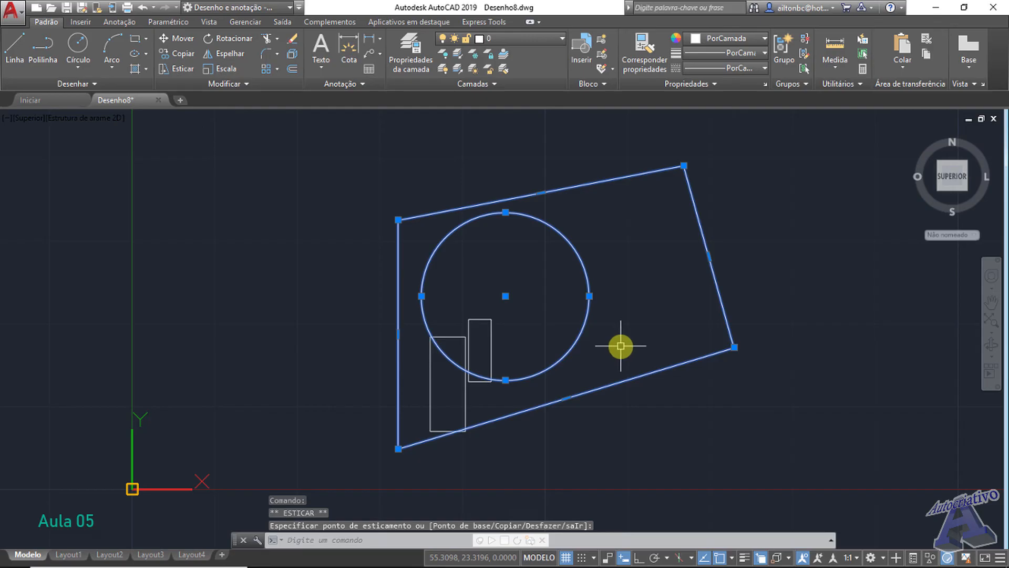
{"action": "key", "text": "Escape"}
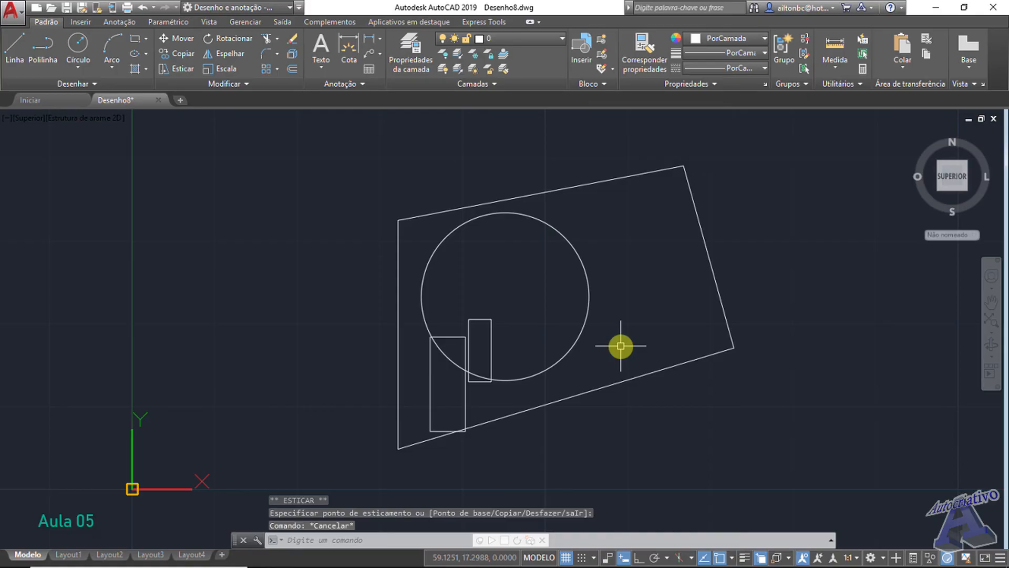
- Undo the circle enlargement and both stretches of the large rectangle
{"action": "key", "text": "ctrl+z"}
{"action": "key", "text": "ctrl+z"}
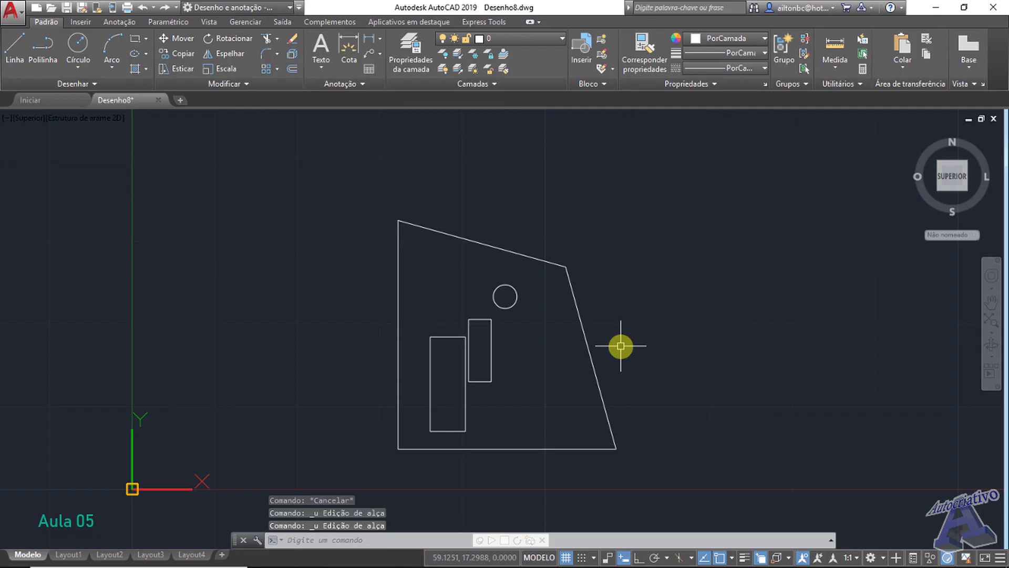
{"action": "key", "text": "ctrl+z"}
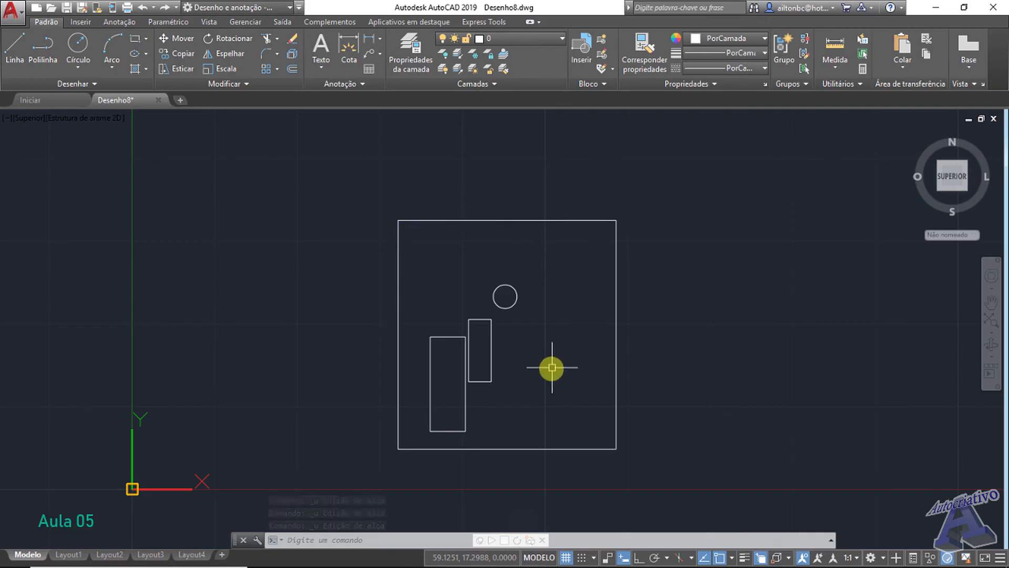
- Select the large rectangle with a crossing window, check its side lengths at the upper-right corner grip, and clear the selection
{"action": "left_click", "coordinate": [653, 415]}
{"action": "left_click", "coordinate": [597, 354]}
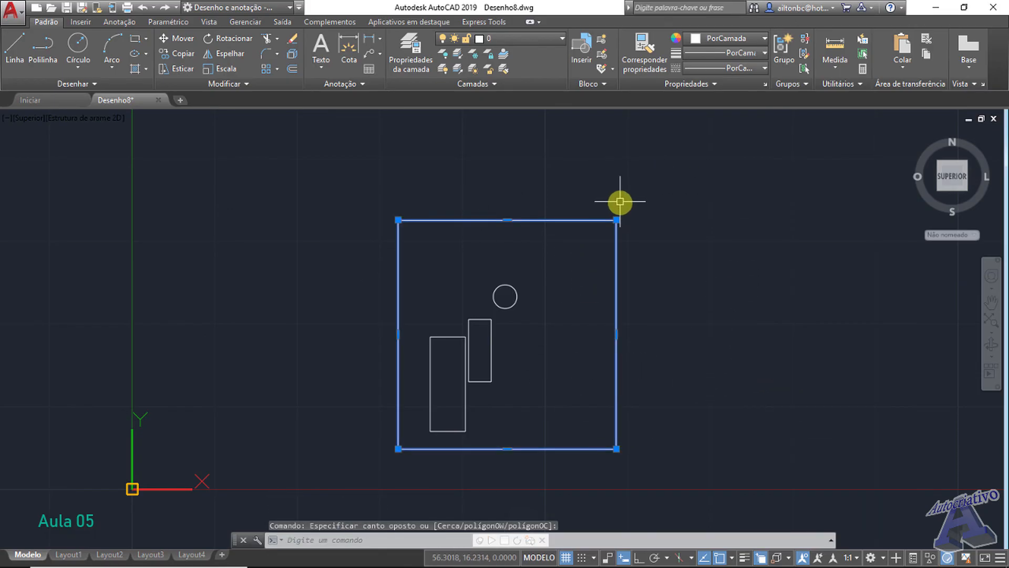
{"action": "mouse_move", "coordinate": [617, 219]}
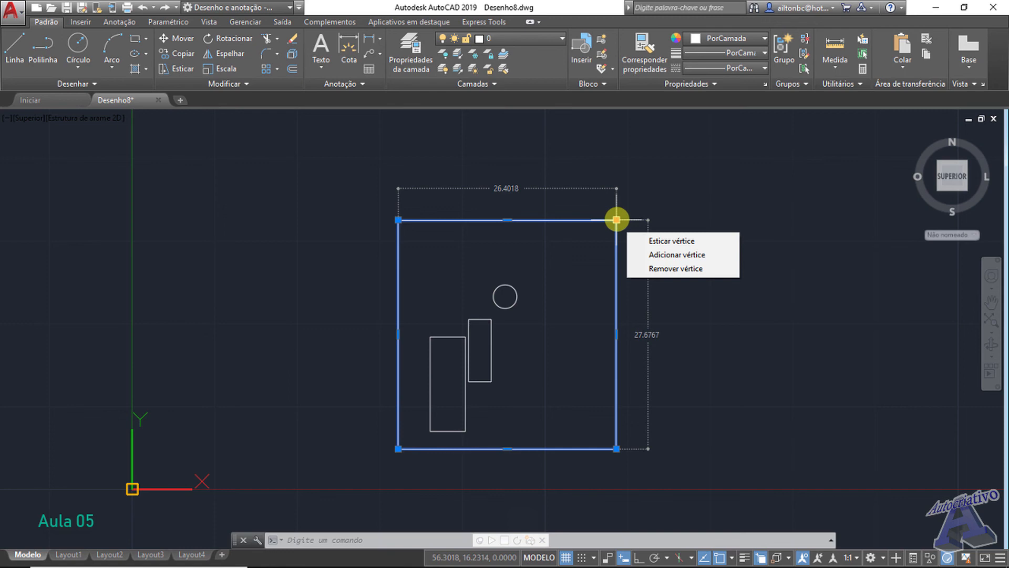
{"action": "left_click", "coordinate": [582, 258]}
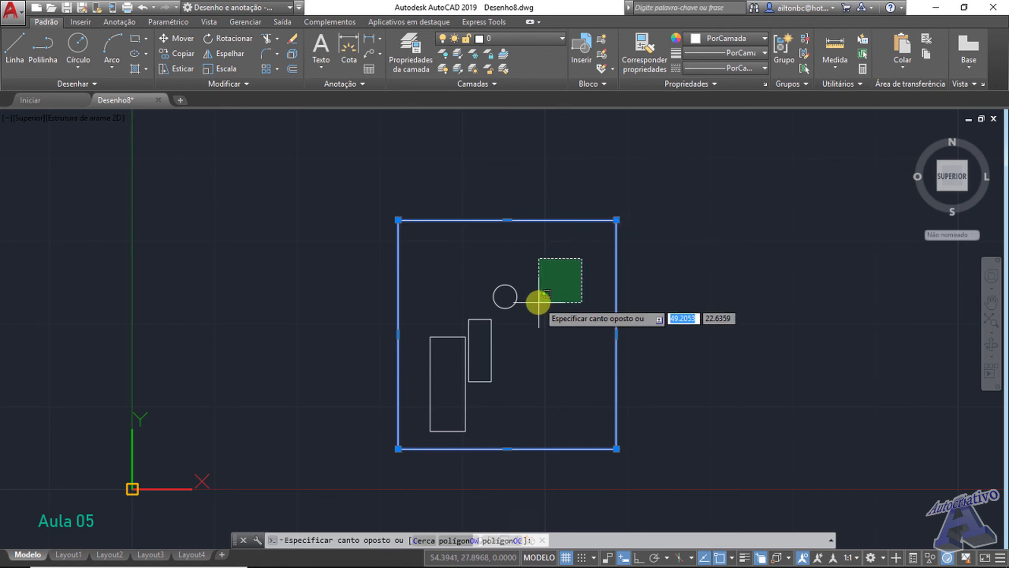
{"action": "left_click", "coordinate": [539, 302]}
{"action": "middle_click_drag", "start_coordinate": [542, 292], "coordinate": [586, 237]}
{"action": "key", "text": "Escape"}
- Select the smaller inner rectangle with a crossing window, check its side lengths at the upper-right corner grip, and clear the selection
{"action": "scroll", "coordinate": [556, 292], "scroll_direction": "up", "scroll_amount": 8}
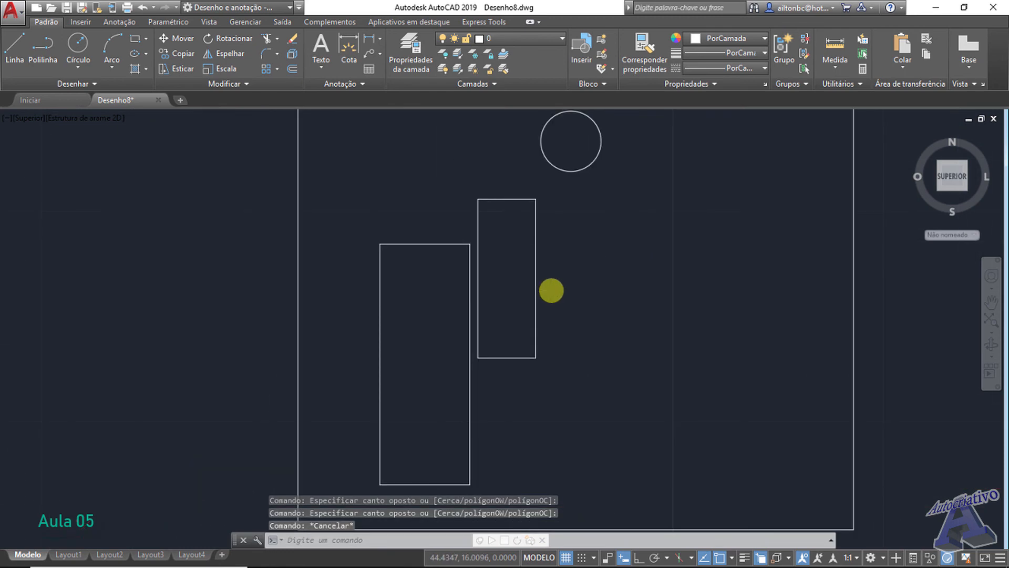
{"action": "left_click", "coordinate": [576, 321]}
{"action": "left_click", "coordinate": [552, 288]}
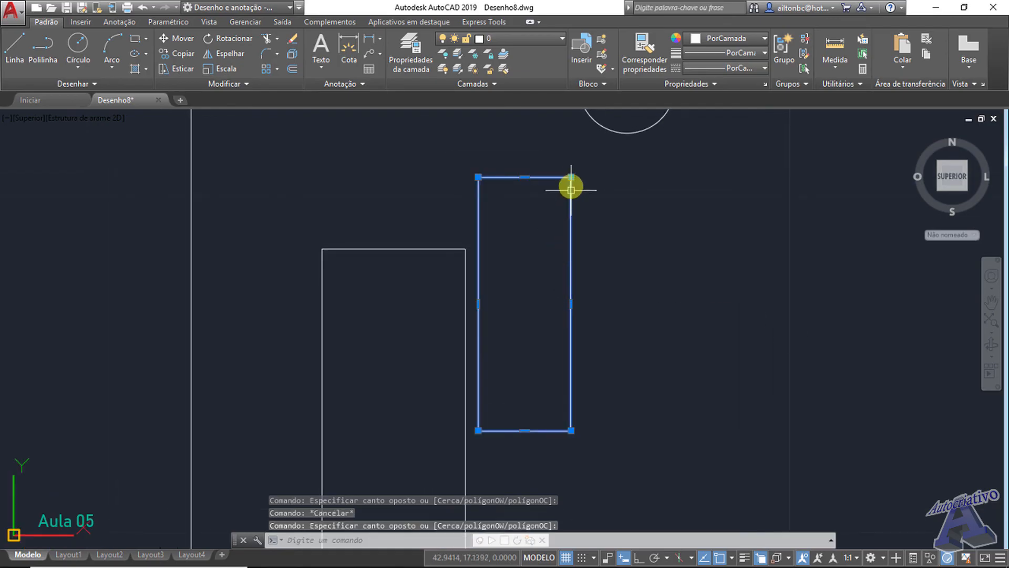
{"action": "mouse_move", "coordinate": [571, 177]}
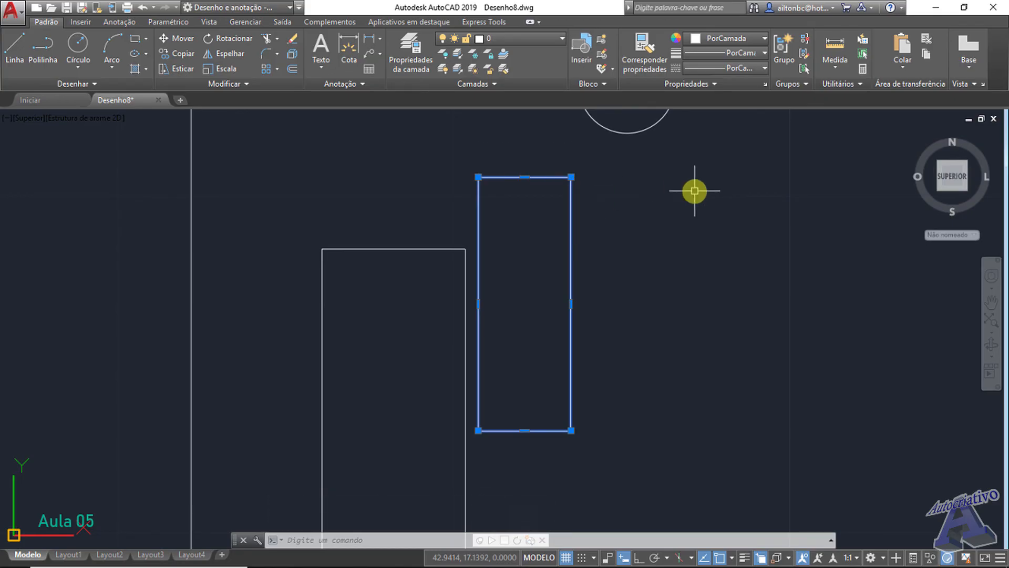
{"action": "middle_click_drag", "start_coordinate": [695, 192], "coordinate": [637, 392]}
{"action": "key", "text": "Escape"}
- Select the circle with a crossing window, clear it, select it again individually to check its radius at the upper grip, and deselect it
{"action": "left_click", "coordinate": [638, 353]}
{"action": "left_click", "coordinate": [597, 305]}
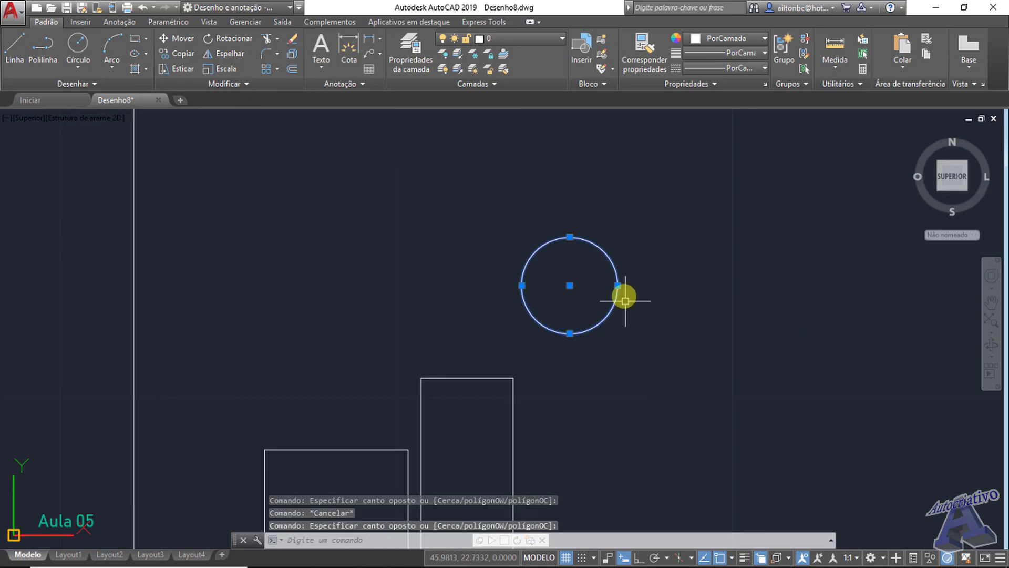
{"action": "key", "text": "Escape"}
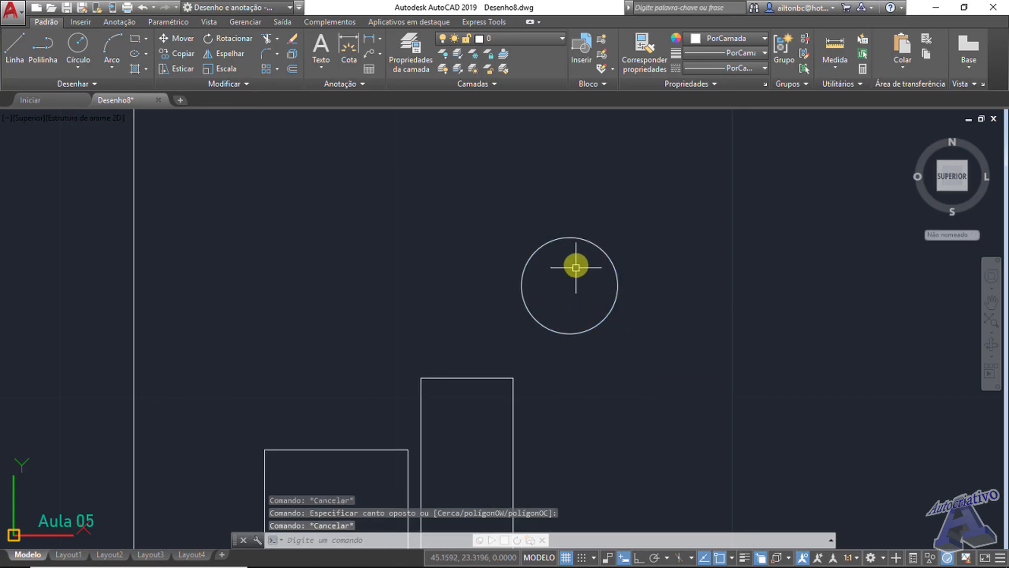
{"action": "left_click", "coordinate": [569, 237]}
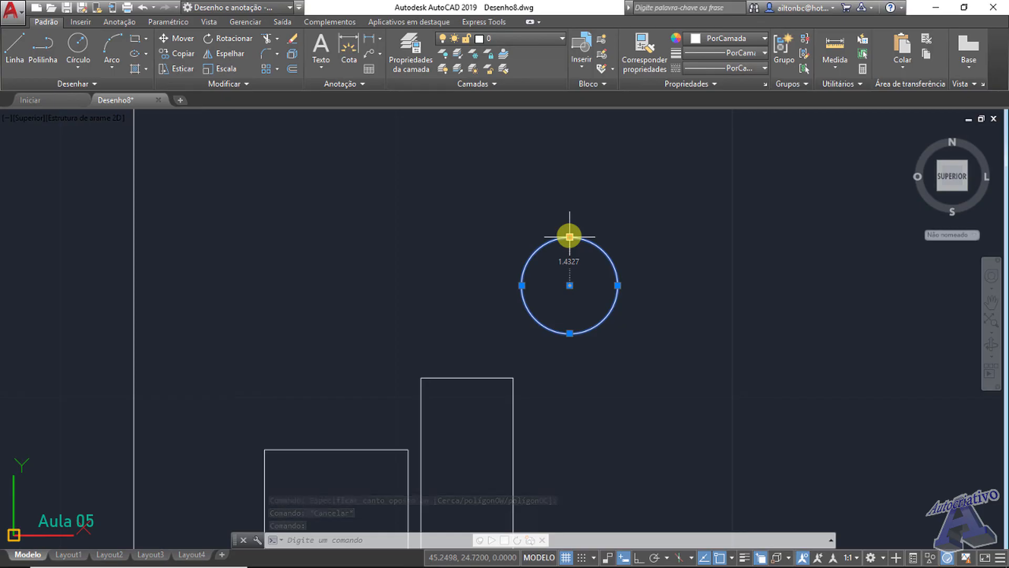
{"action": "key", "text": "Escape"}
- Draw a nearly horizontal line 1.5 units long in the empty area above the large rectangle
{"action": "scroll", "coordinate": [608, 286], "scroll_direction": "down", "scroll_amount": 6}
{"action": "mouse_move", "coordinate": [641, 302]}
{"action": "middle_mouse_down"}
{"action": "mouse_move", "coordinate": [544, 295]}
{"action": "mouse_move", "coordinate": [554, 297]}
{"action": "mouse_move", "coordinate": [534, 320]}
{"action": "mouse_move", "coordinate": [553, 321]}
{"action": "middle_mouse_up"}
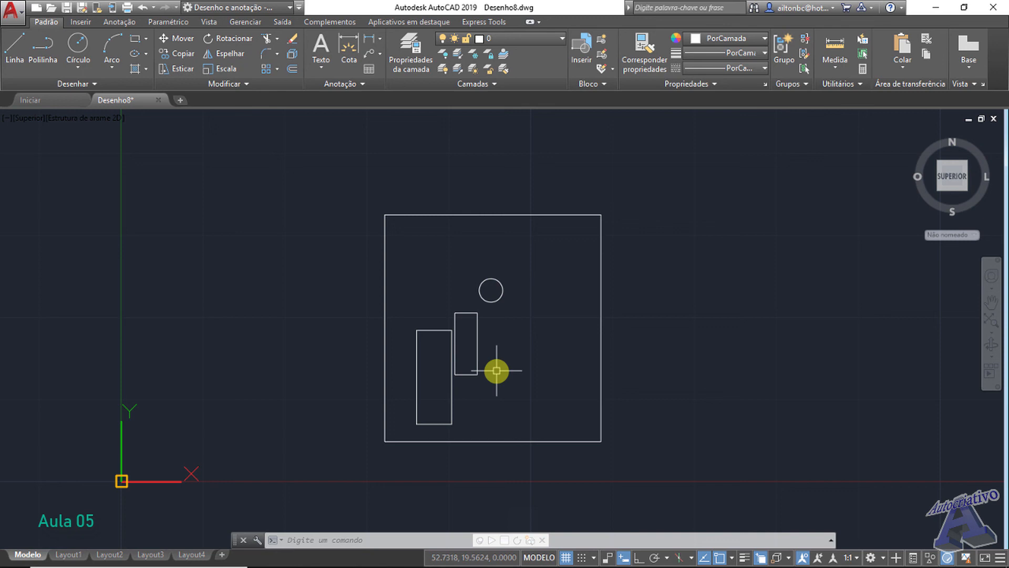
{"action": "middle_click_drag", "start_coordinate": [534, 297], "coordinate": [393, 389]}
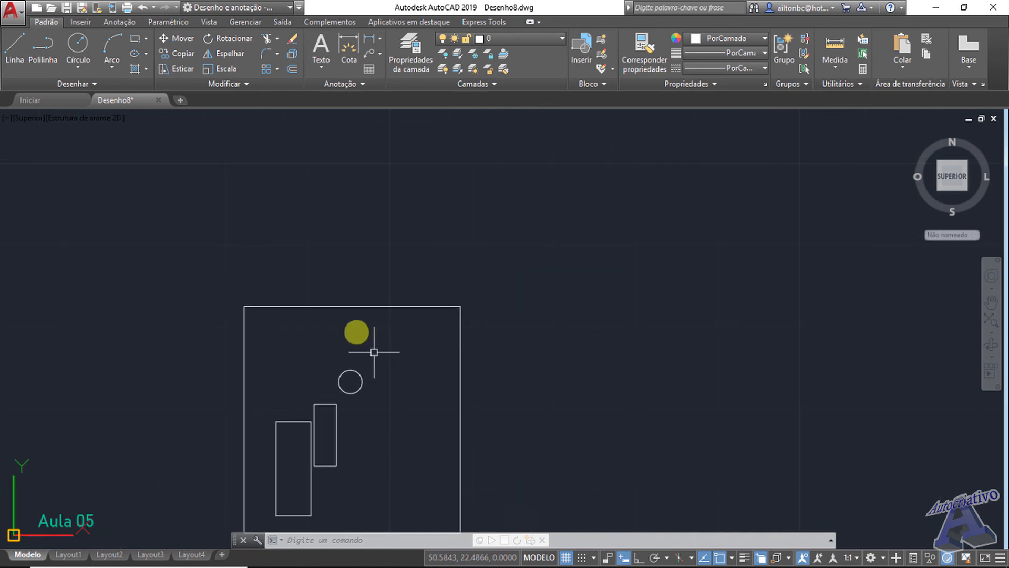
{"action": "left_click", "coordinate": [14, 46]}
{"action": "left_click", "coordinate": [289, 219]}
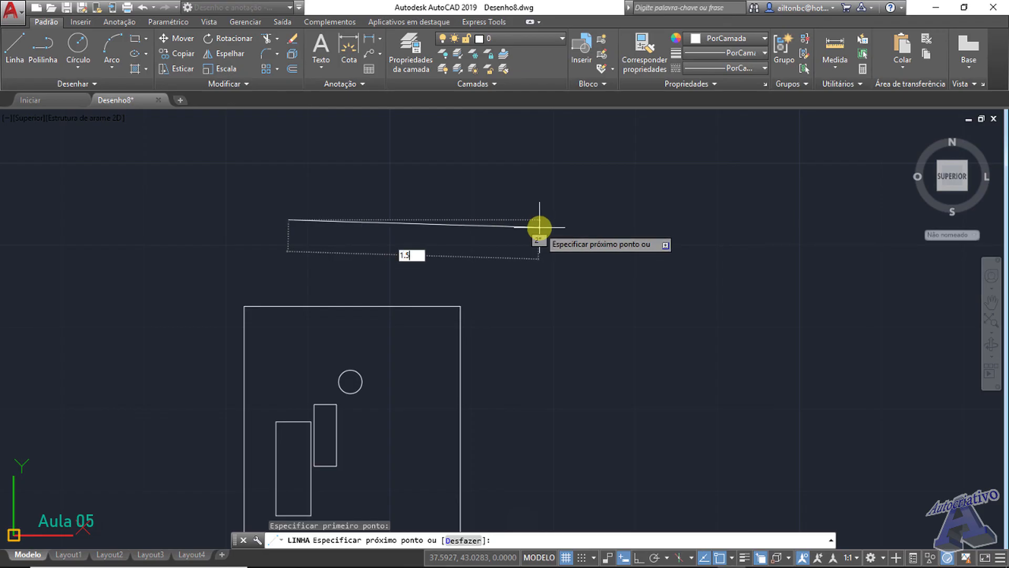
{"action": "key", "text": "Return"}
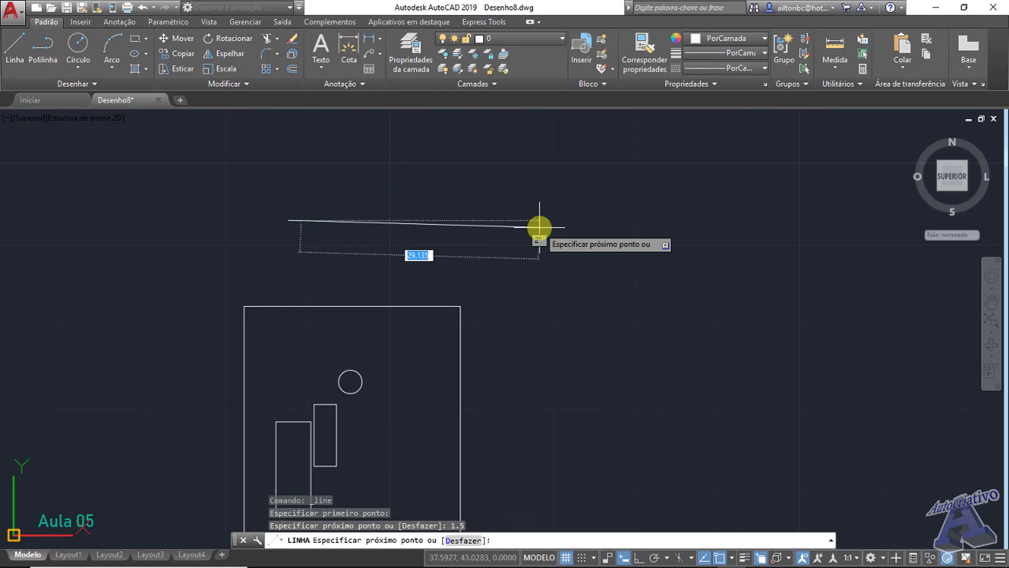
{"action": "key", "text": "Return"}
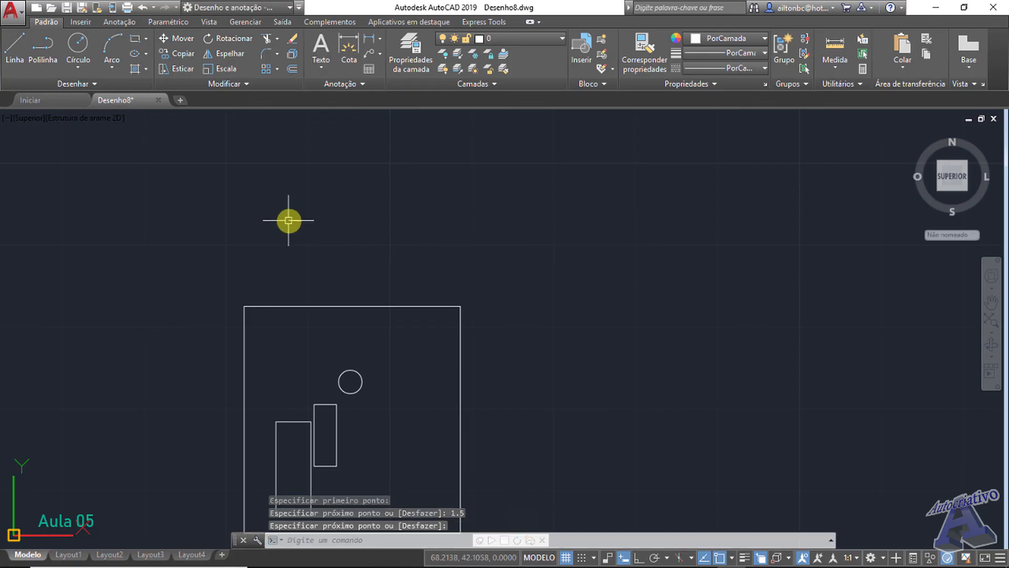
- Select the short line above the large rectangle, check its length at its right end grip, and clear the selection
{"action": "scroll", "coordinate": [294, 219], "scroll_direction": "up", "scroll_amount": 10}
{"action": "middle_click_drag", "start_coordinate": [312, 216], "coordinate": [509, 308]}
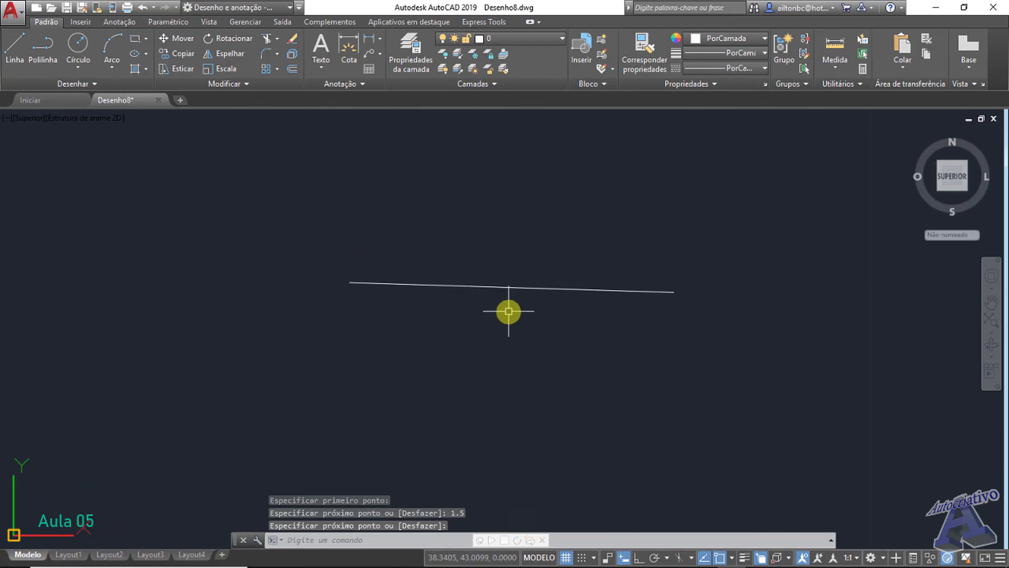
{"action": "left_click", "coordinate": [507, 288]}
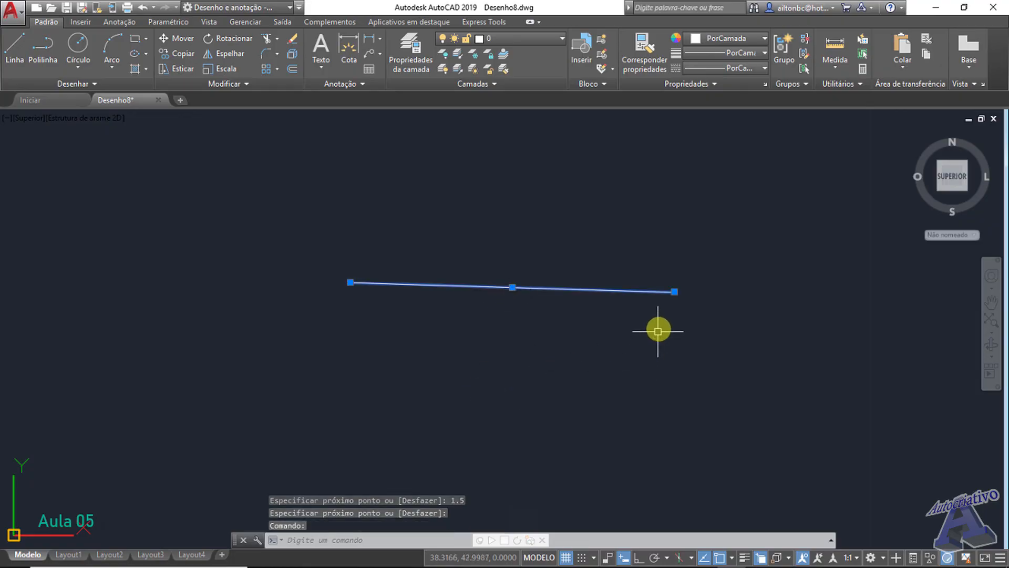
{"action": "mouse_move", "coordinate": [674, 291]}
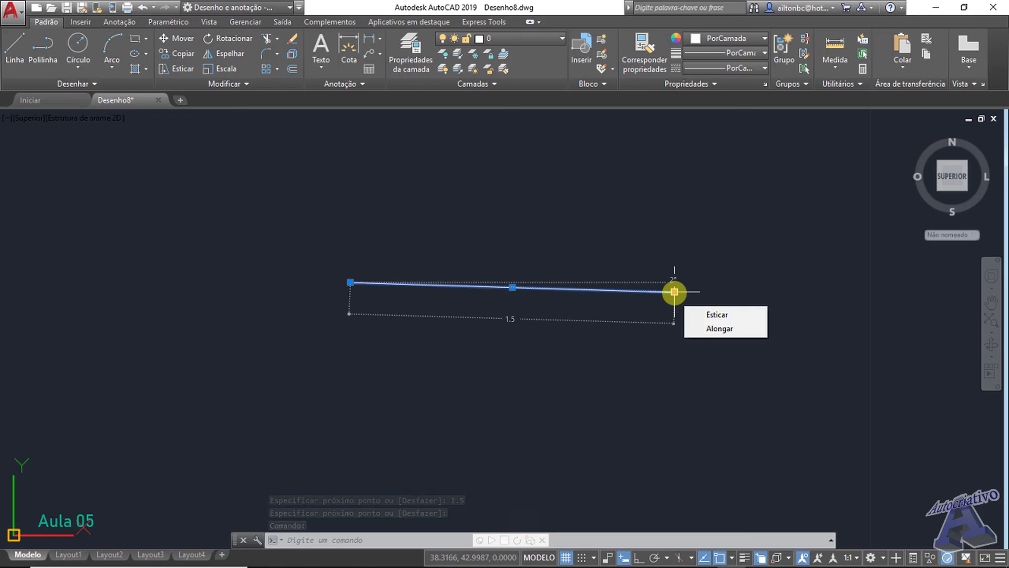
{"action": "key", "text": "Escape"}
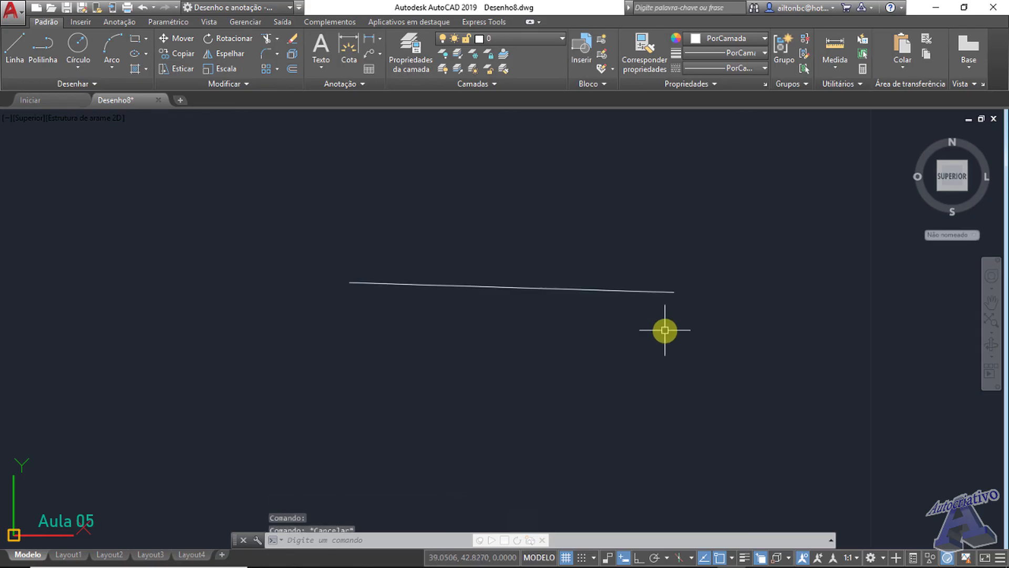
- Start a line in the empty area above and beside the large rectangle, enable orthogonal mode, and draw a horizontal segment about 9.5 units long
{"action": "scroll", "coordinate": [665, 331], "scroll_direction": "down", "scroll_amount": 5}
{"action": "scroll", "coordinate": [665, 330], "scroll_direction": "down", "scroll_amount": 2}
{"action": "scroll", "coordinate": [711, 343], "scroll_direction": "up", "scroll_amount": 1}
{"action": "mouse_move", "coordinate": [711, 343]}
{"action": "middle_mouse_down"}
{"action": "mouse_move", "coordinate": [389, 256]}
{"action": "mouse_move", "coordinate": [381, 237]}
{"action": "middle_mouse_up"}
{"action": "scroll", "coordinate": [389, 256], "scroll_direction": "down", "scroll_amount": 1}
{"action": "scroll", "coordinate": [381, 237], "scroll_direction": "up", "scroll_amount": 2}
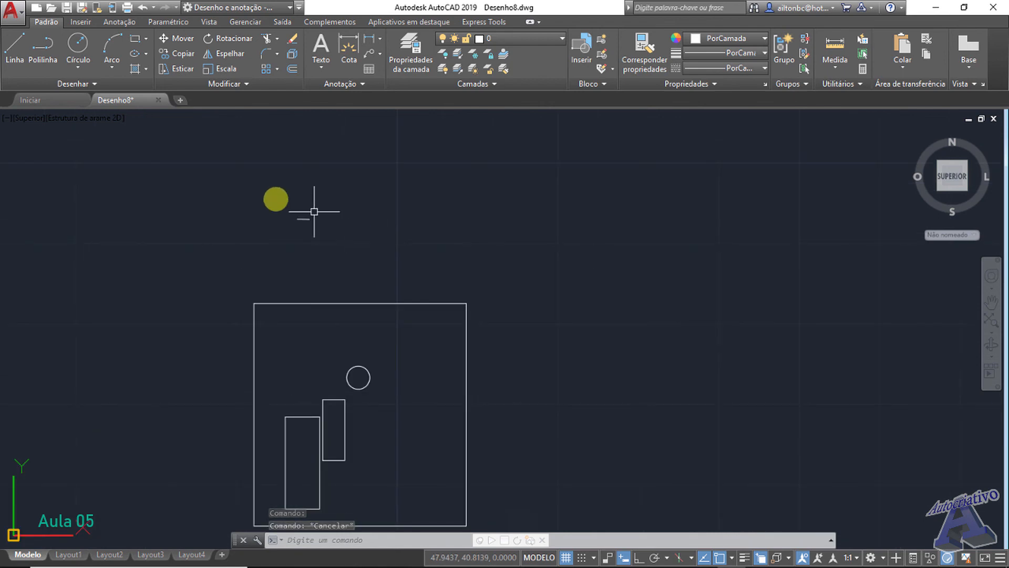
{"action": "left_click", "coordinate": [18, 48]}
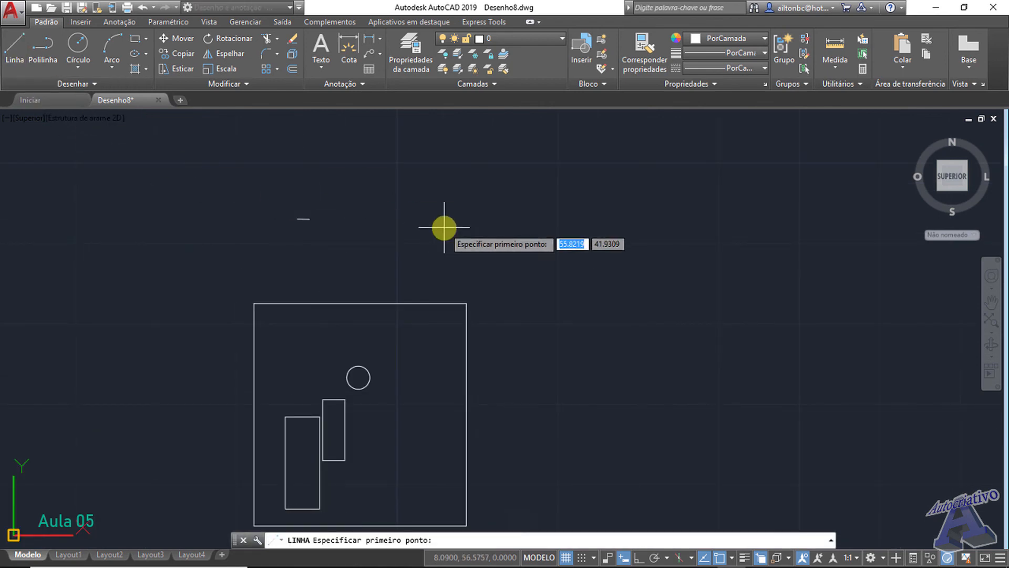
{"action": "scroll", "coordinate": [444, 226], "scroll_direction": "up", "scroll_amount": 4}
{"action": "left_click", "coordinate": [486, 222]}
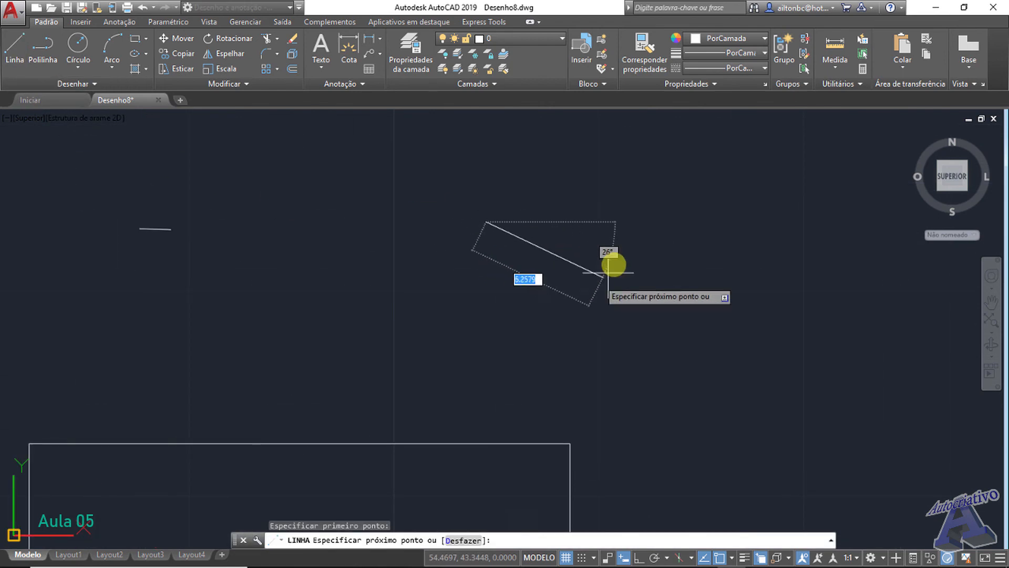
{"action": "middle_click_drag", "start_coordinate": [596, 215], "coordinate": [633, 293]}
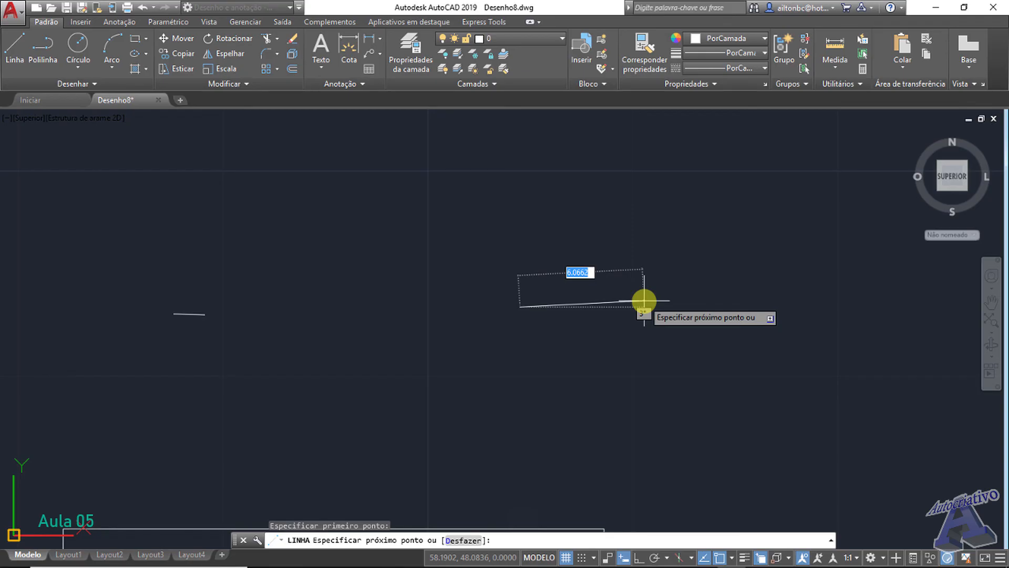
{"action": "key", "text": "F8"}
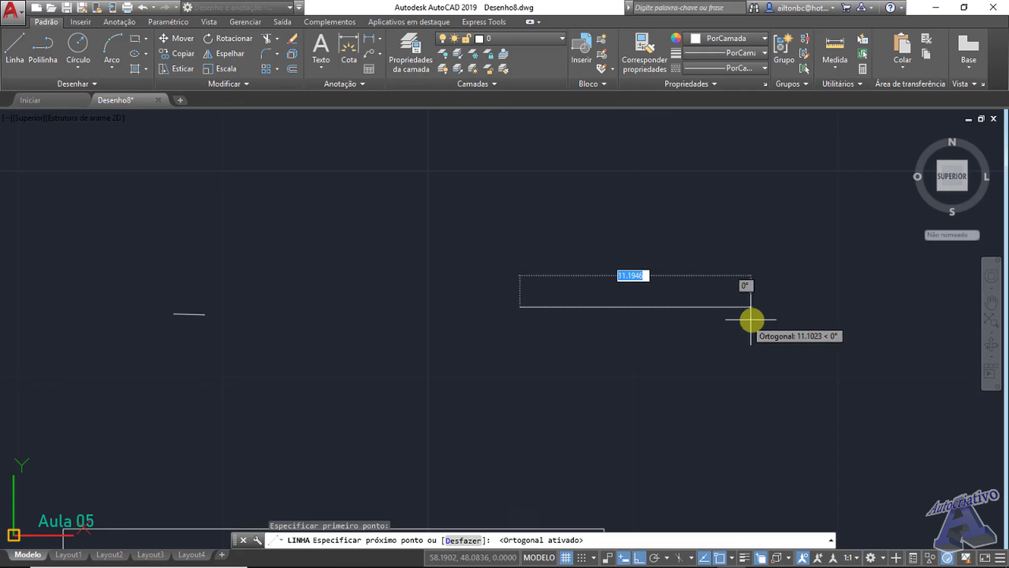
{"action": "left_click", "coordinate": [714, 307]}
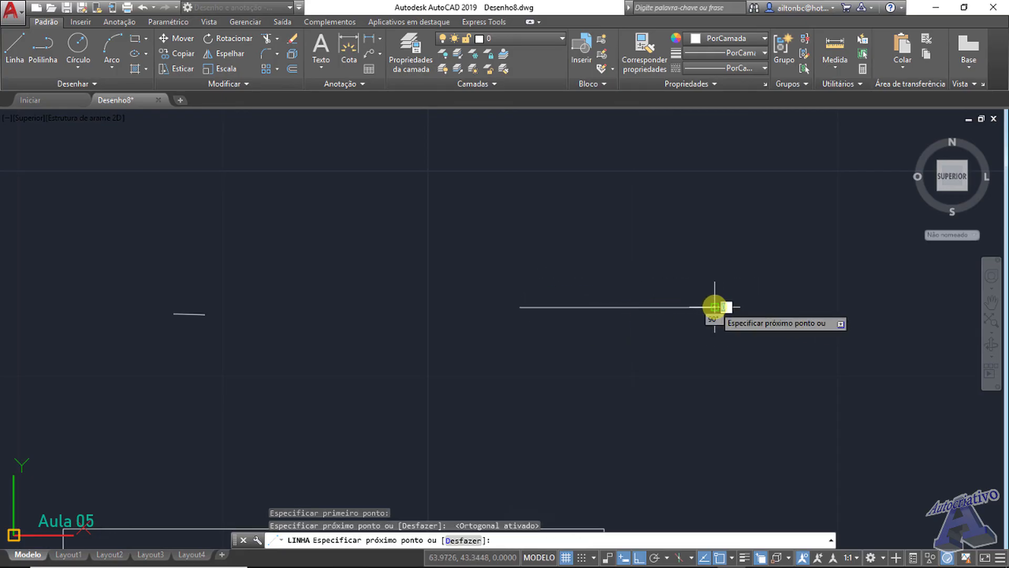
- Add a vertical segment about 8.9 units long upward from the horizontal line's end, disable orthogonal mode, and end the line
{"action": "middle_click_drag", "start_coordinate": [715, 258], "coordinate": [559, 282]}
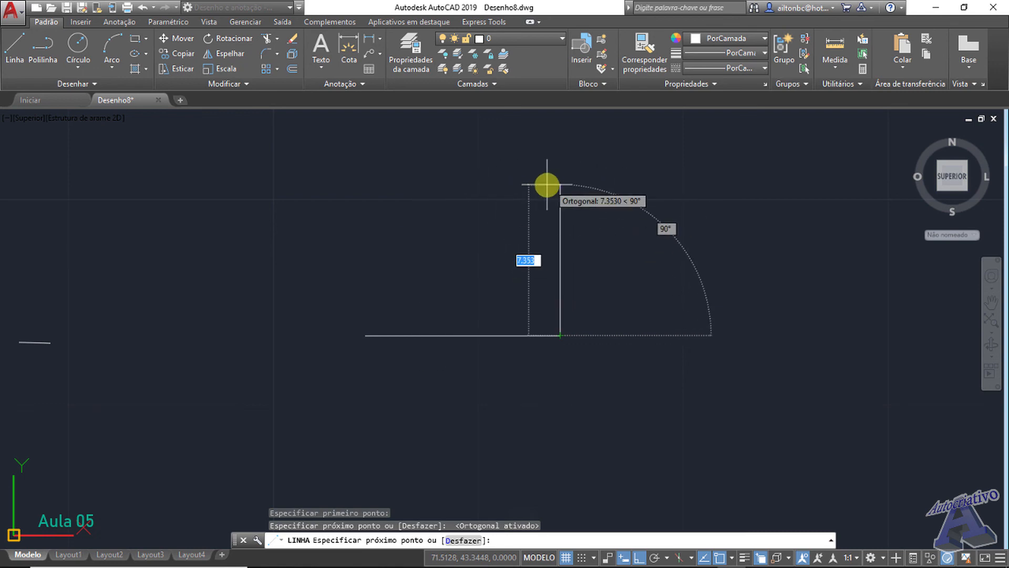
{"action": "left_click", "coordinate": [546, 154]}
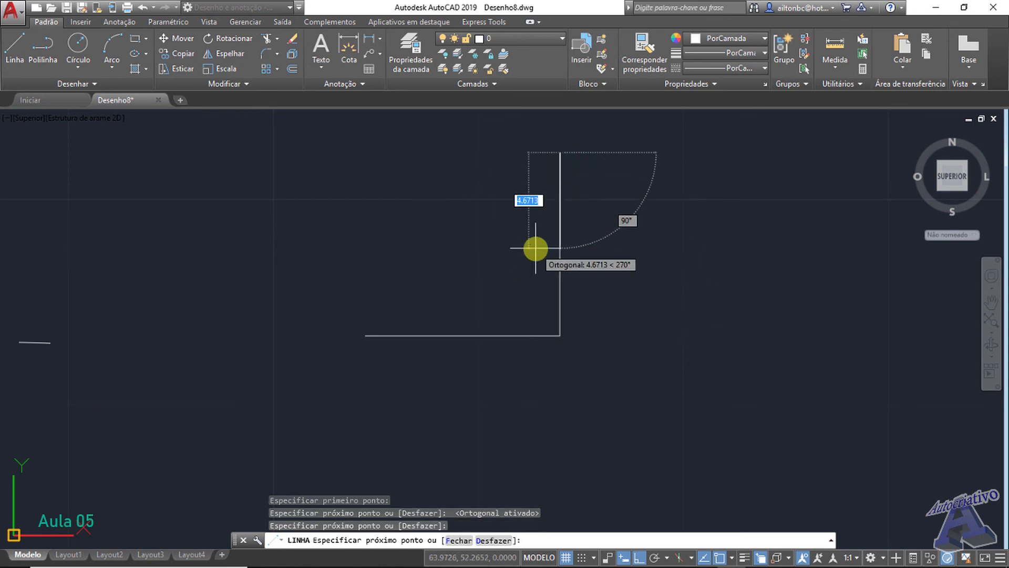
{"action": "middle_click_drag", "start_coordinate": [516, 198], "coordinate": [631, 317]}
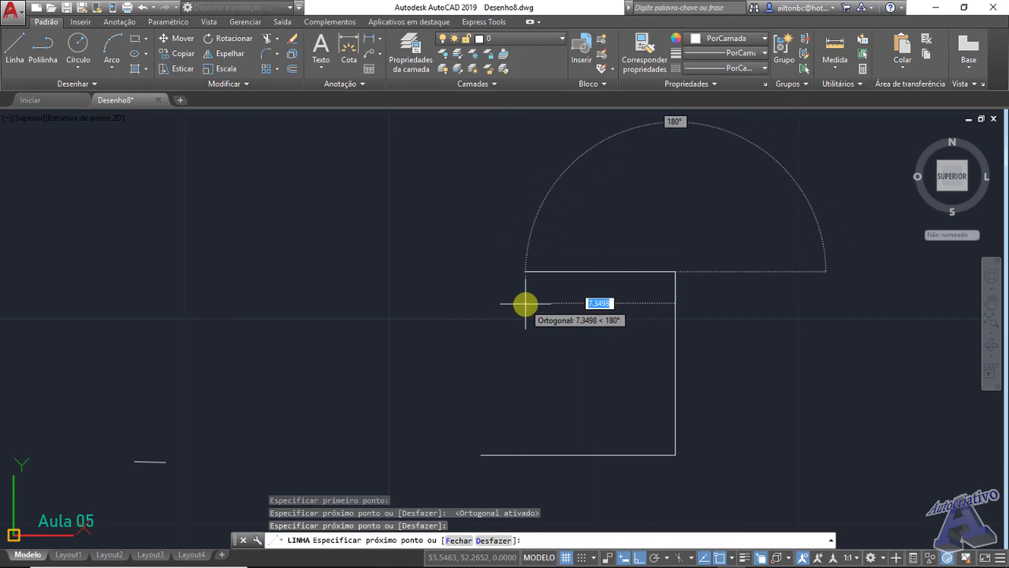
{"action": "key", "text": "F8"}
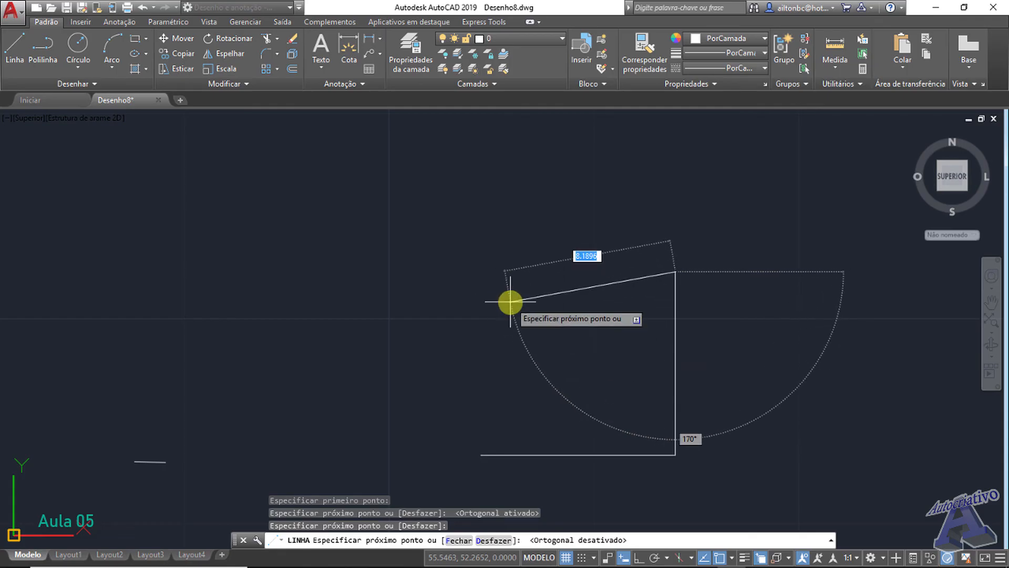
{"action": "key", "text": "Escape"}
- Select all objects in the drawing with a crossing window and delete them
{"action": "scroll", "coordinate": [512, 299], "scroll_direction": "down", "scroll_amount": 4}
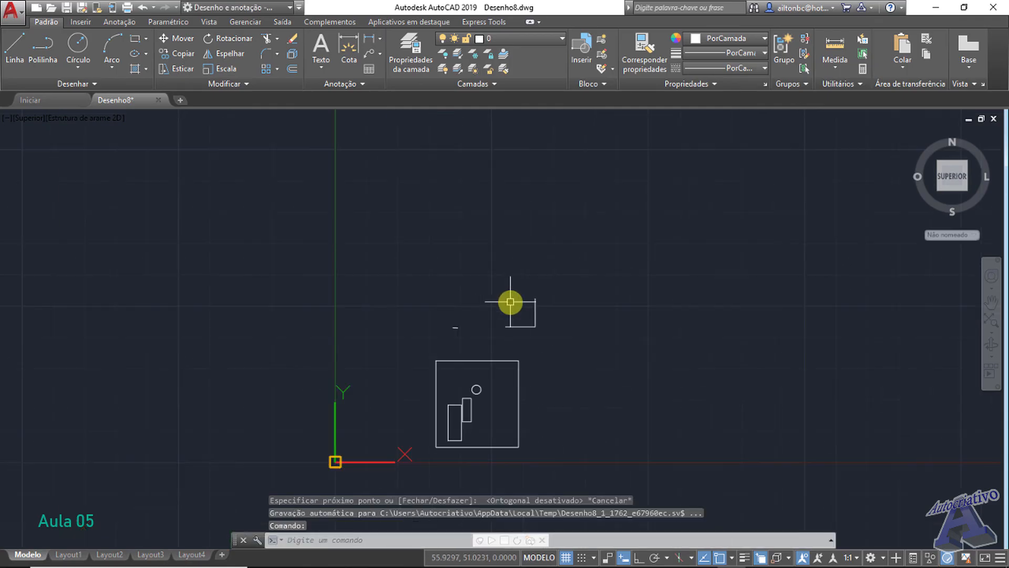
{"action": "middle_click_drag", "start_coordinate": [514, 299], "coordinate": [583, 285]}
{"action": "middle_click_drag", "start_coordinate": [620, 421], "coordinate": [642, 412]}
{"action": "scroll", "coordinate": [653, 462], "scroll_direction": "down", "scroll_amount": 2}
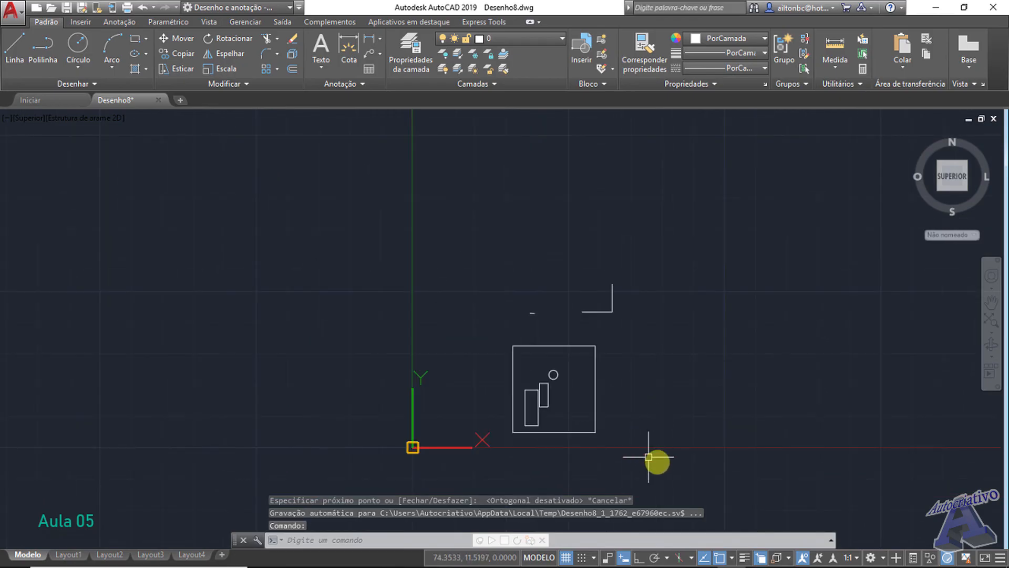
{"action": "left_click", "coordinate": [704, 468]}
{"action": "left_click", "coordinate": [498, 264]}
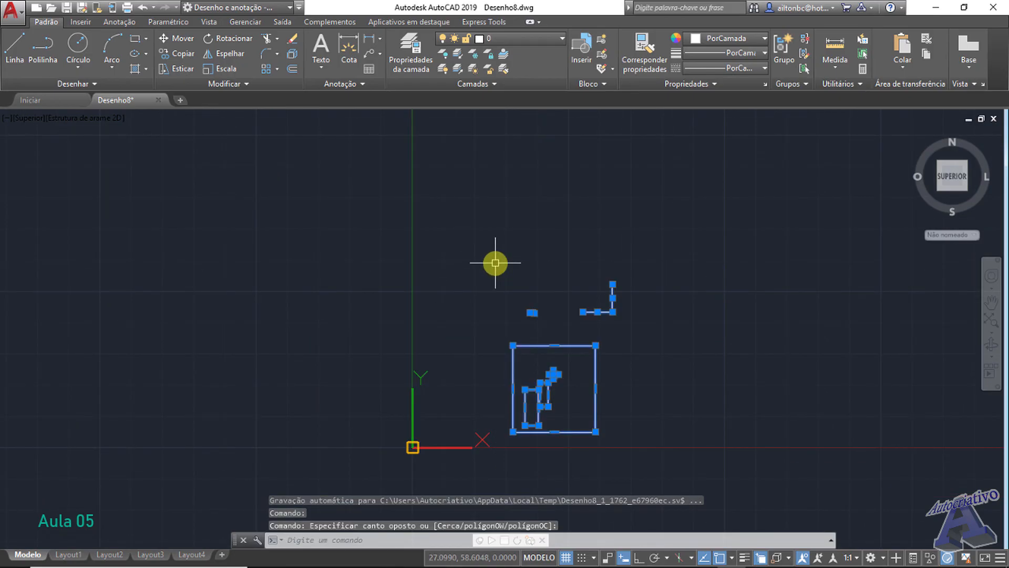
{"action": "key", "text": "Delete"}
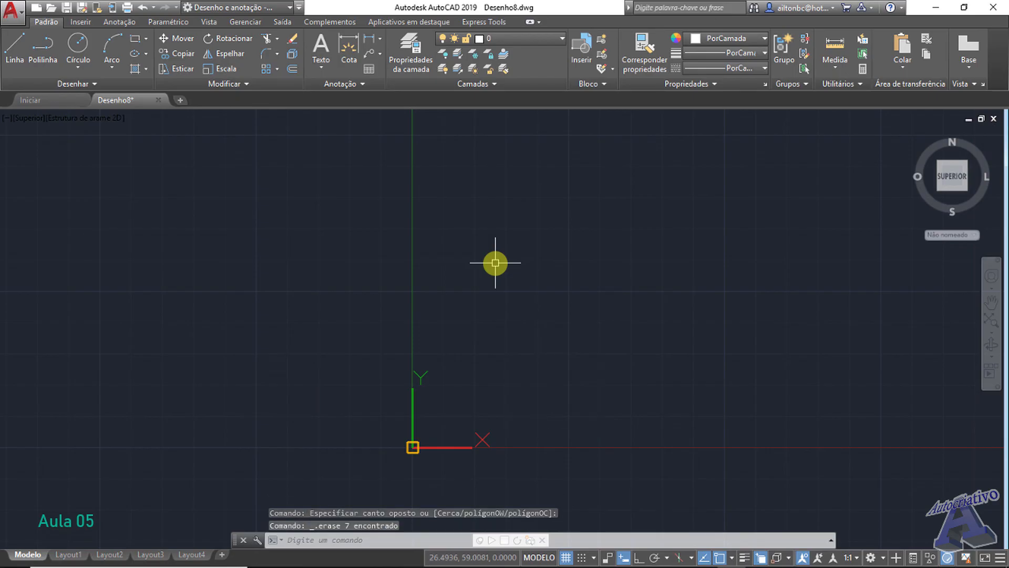
- Start a line with orthogonal mode enabled and draw a horizontal segment 10 units long toward positive X
{"action": "left_click", "coordinate": [19, 43]}
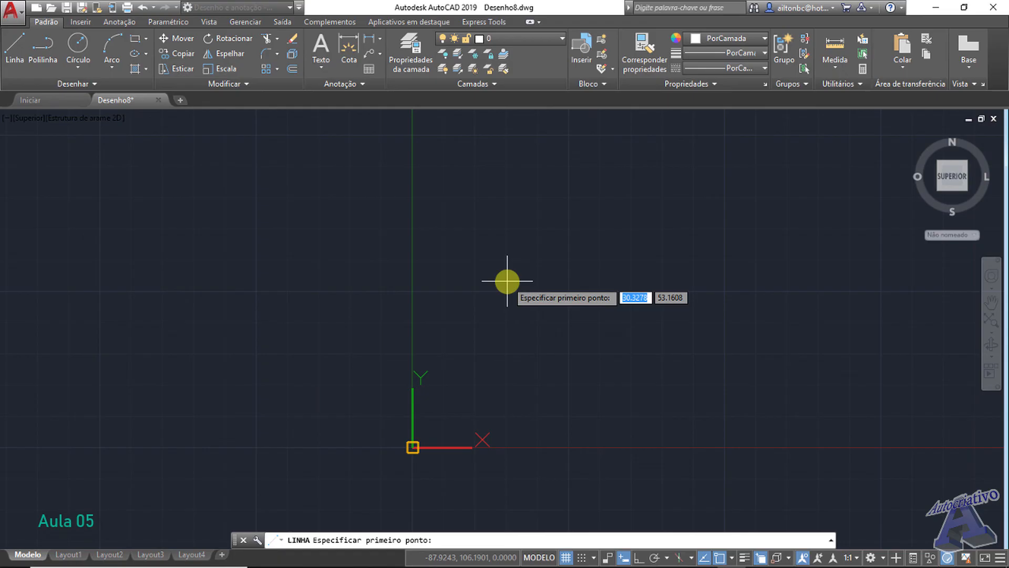
{"action": "key", "text": "F8"}
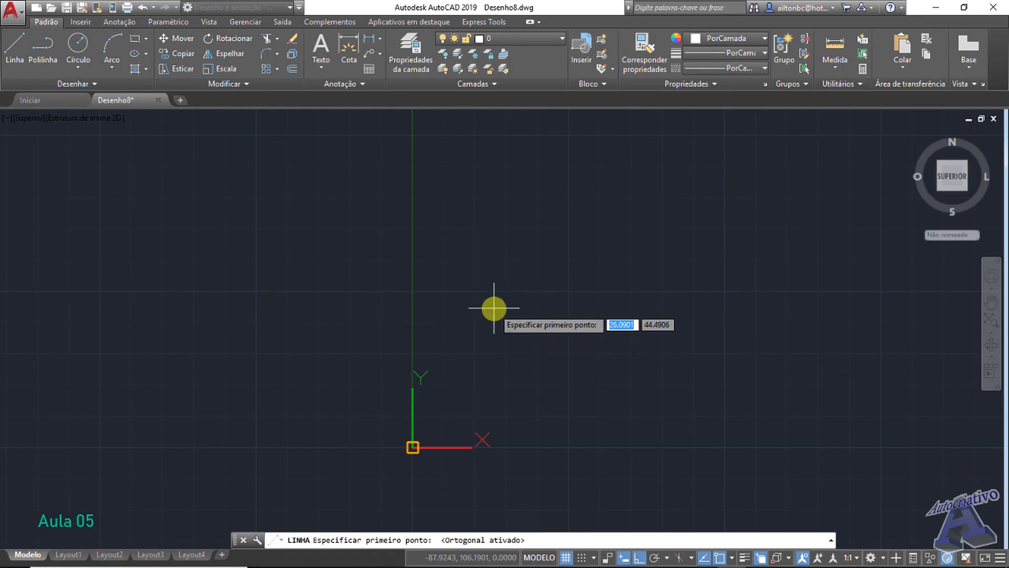
{"action": "scroll", "coordinate": [491, 305], "scroll_direction": "up", "scroll_amount": 3}
{"action": "left_click", "coordinate": [487, 293]}
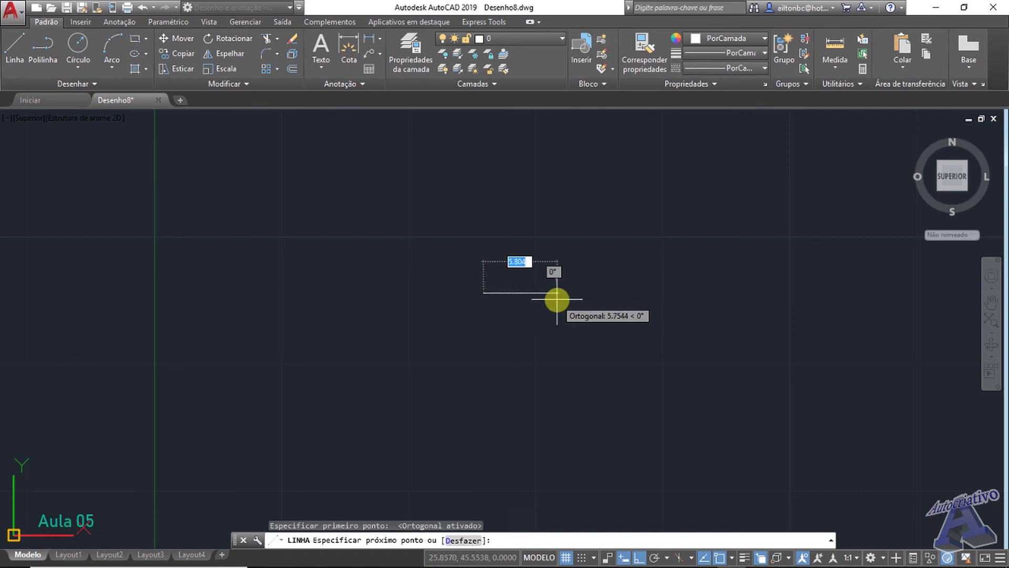
{"action": "middle_click_drag", "start_coordinate": [556, 297], "coordinate": [419, 316]}
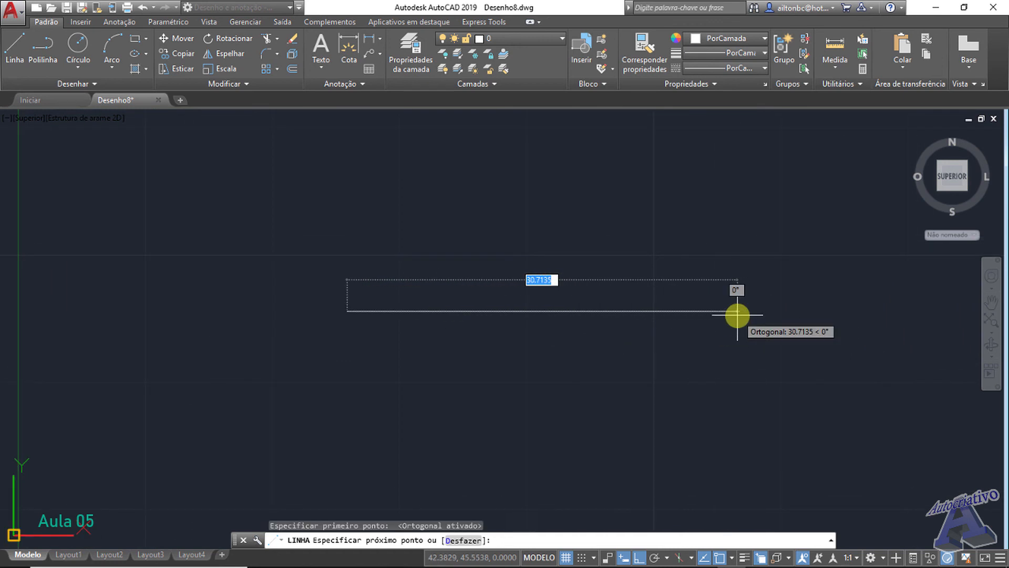
{"action": "type", "text": "10"}
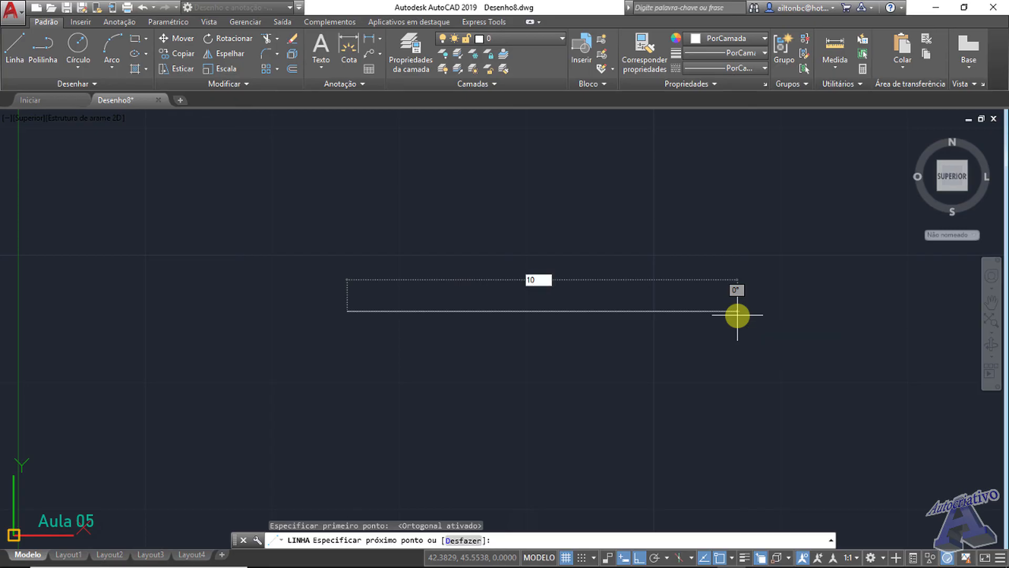
{"action": "key", "text": "Return"}
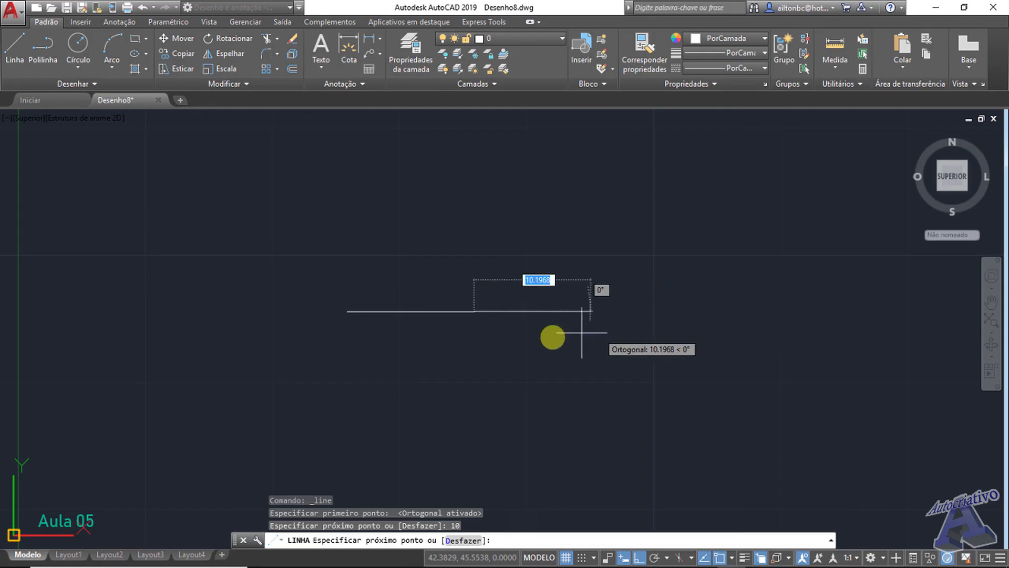
- Continue the line with a segment 5 units downward and one 6 units horizontally toward positive X, and end the command
{"action": "middle_click_drag", "start_coordinate": [501, 349], "coordinate": [555, 300]}
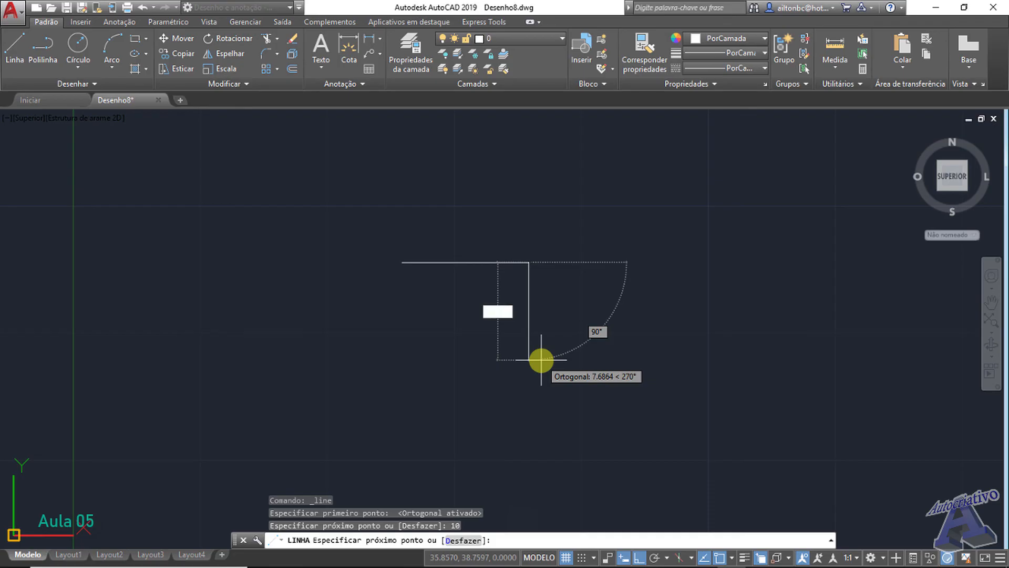
{"action": "type", "text": "5"}
{"action": "key", "text": "Return"}
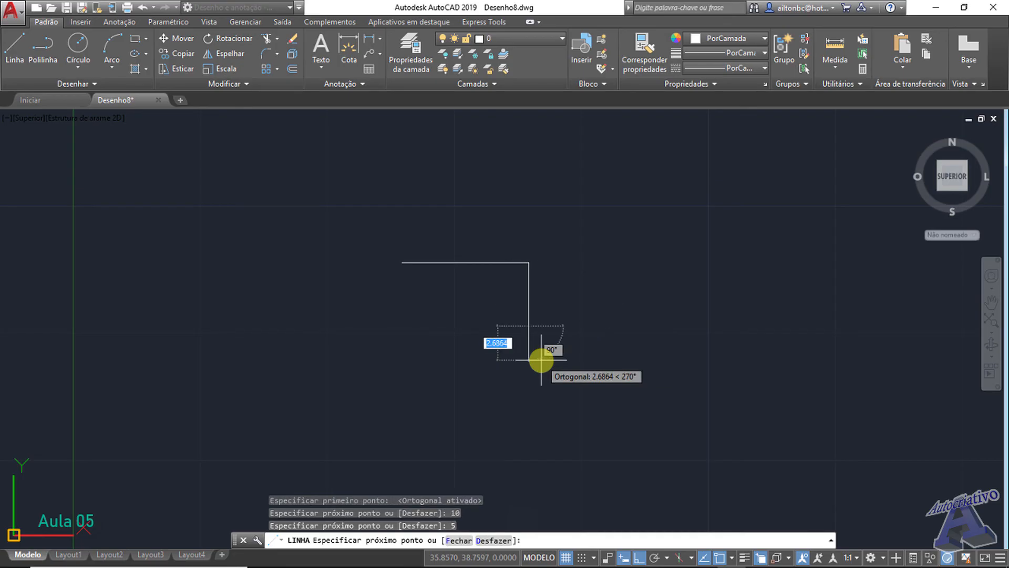
{"action": "scroll", "coordinate": [541, 360], "scroll_direction": "up", "scroll_amount": 2}
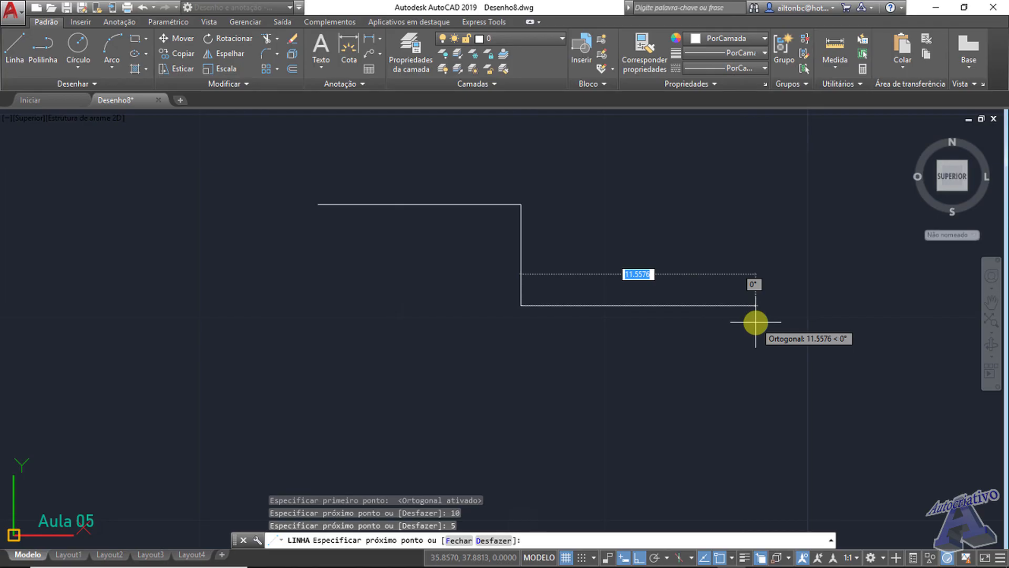
{"action": "type", "text": "6"}
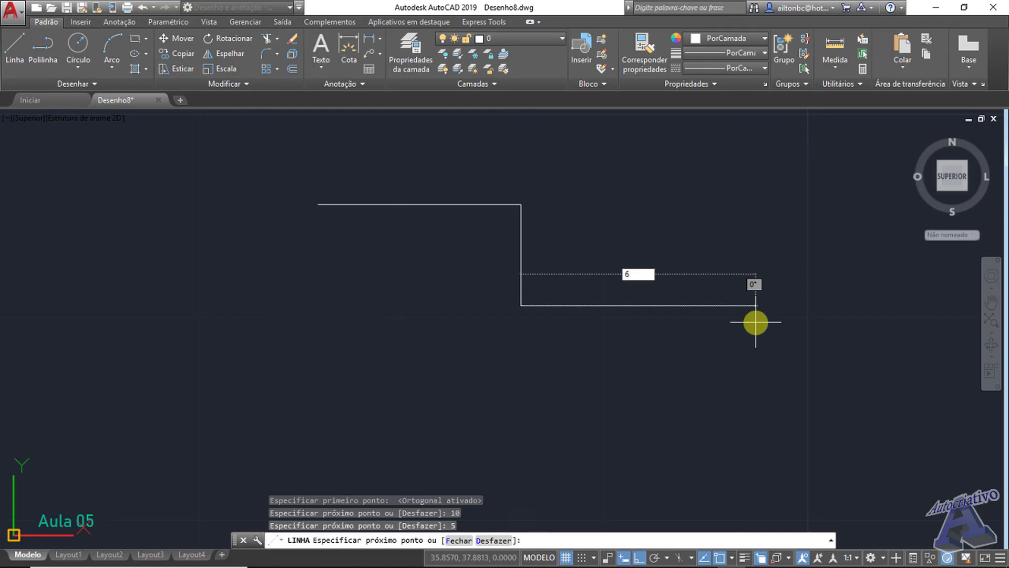
{"action": "key", "text": "Return"}
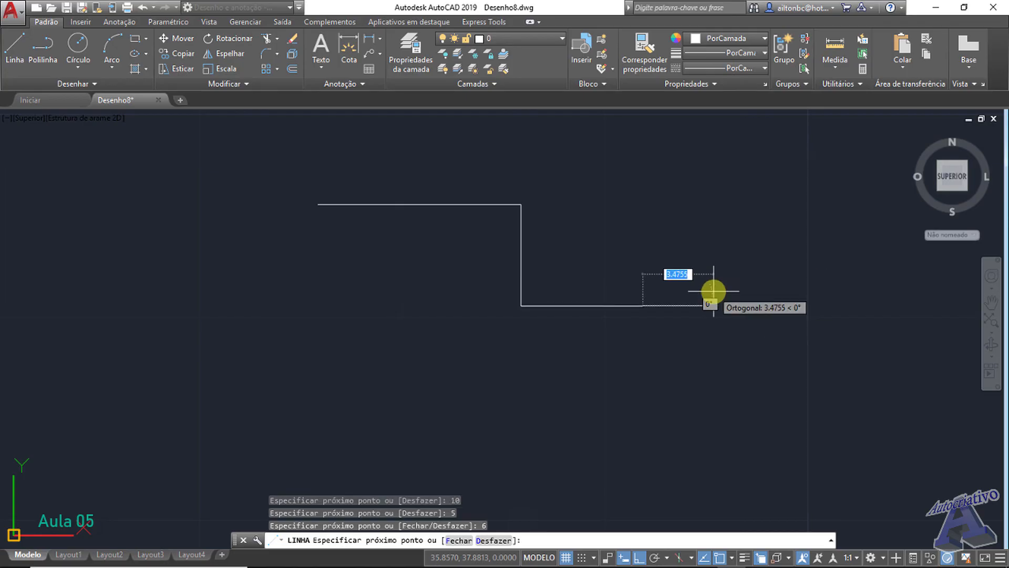
{"action": "key", "text": "Escape"}
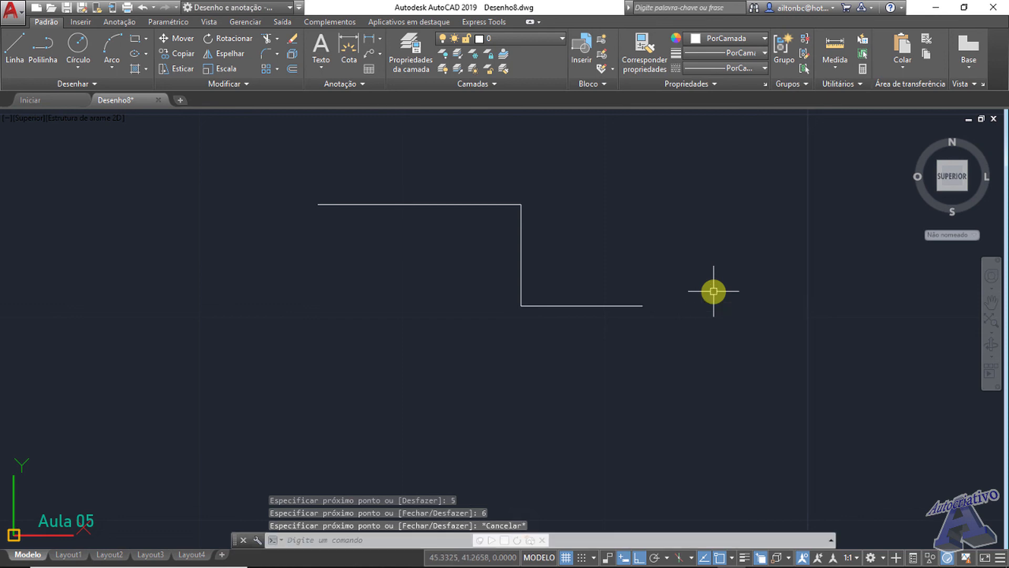
- Select the three stepped line segments with a crossing window and delete them
{"action": "middle_click_drag", "start_coordinate": [482, 281], "coordinate": [499, 301]}
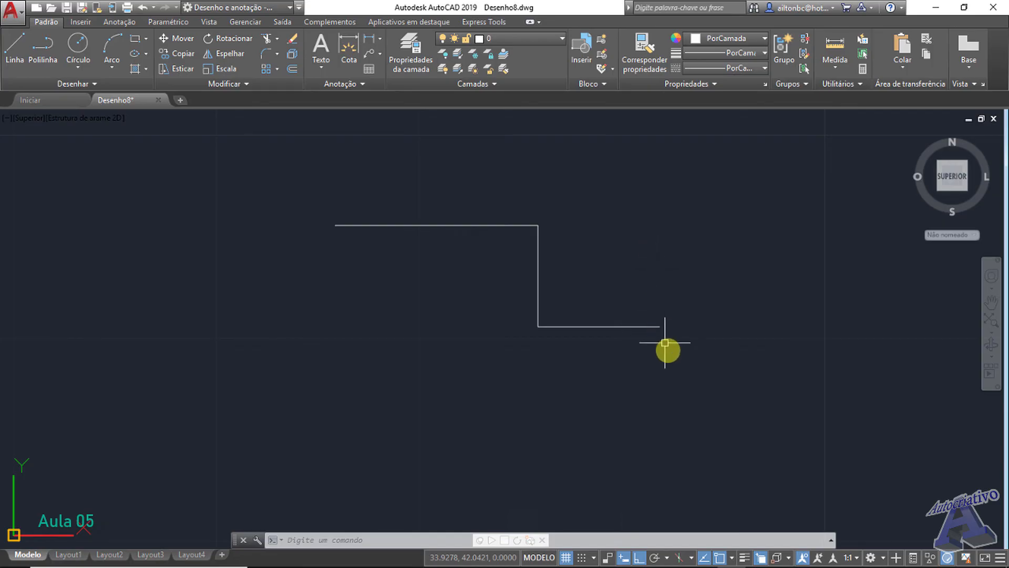
{"action": "left_click", "coordinate": [699, 354]}
{"action": "left_click", "coordinate": [322, 184]}
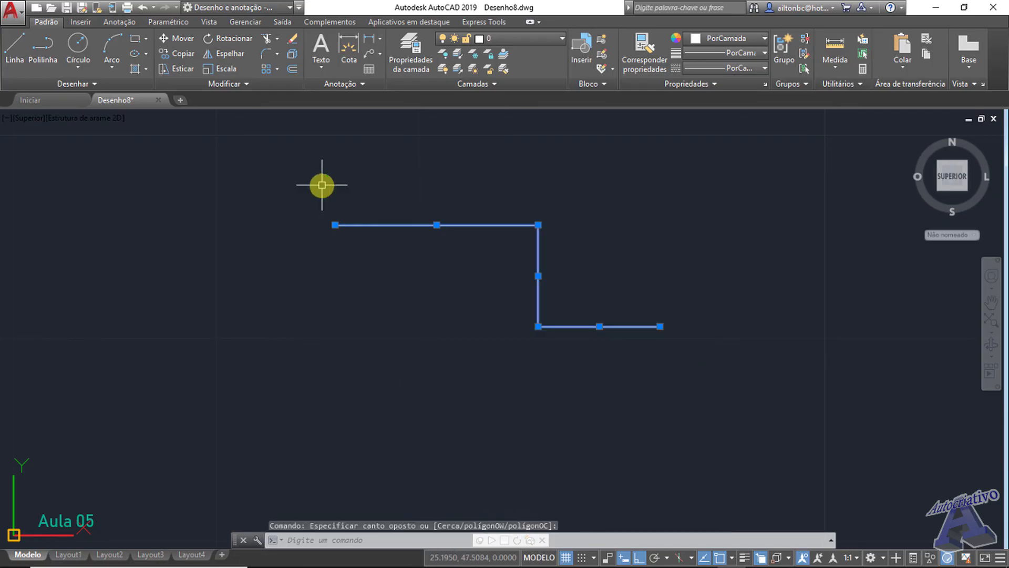
{"action": "key", "text": "Delete"}
{"action": "scroll", "coordinate": [360, 244], "scroll_direction": "down", "scroll_amount": 5}
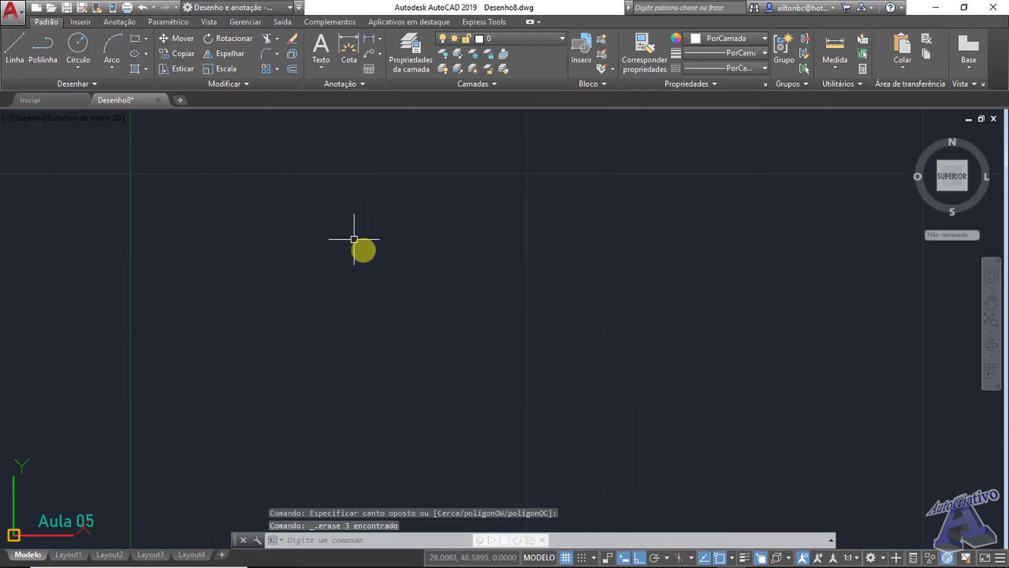